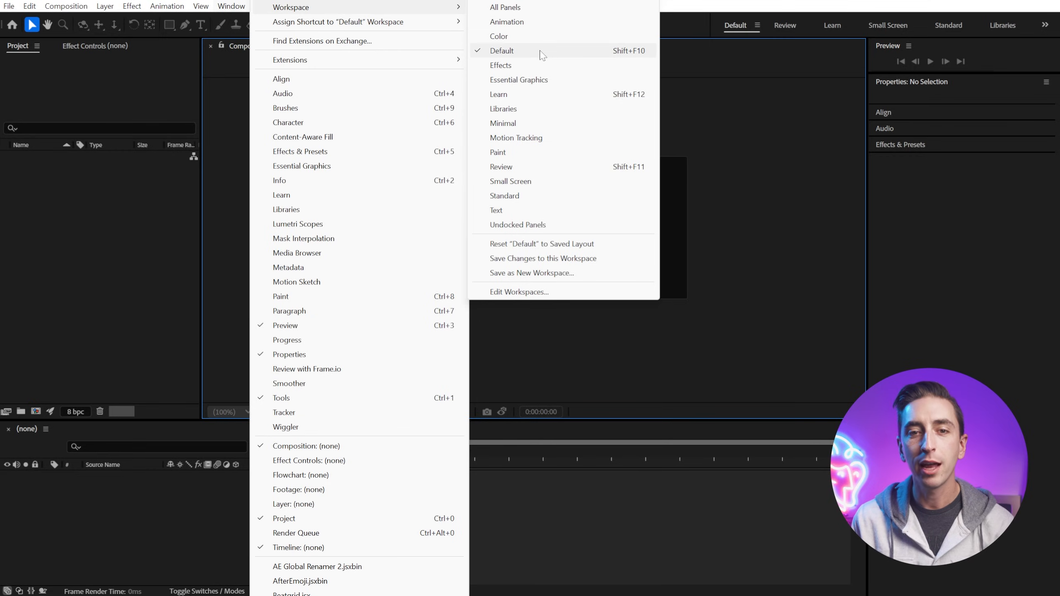
Step: Switch to the Default workspace and reset it to its saved layout
left_click(541, 54)
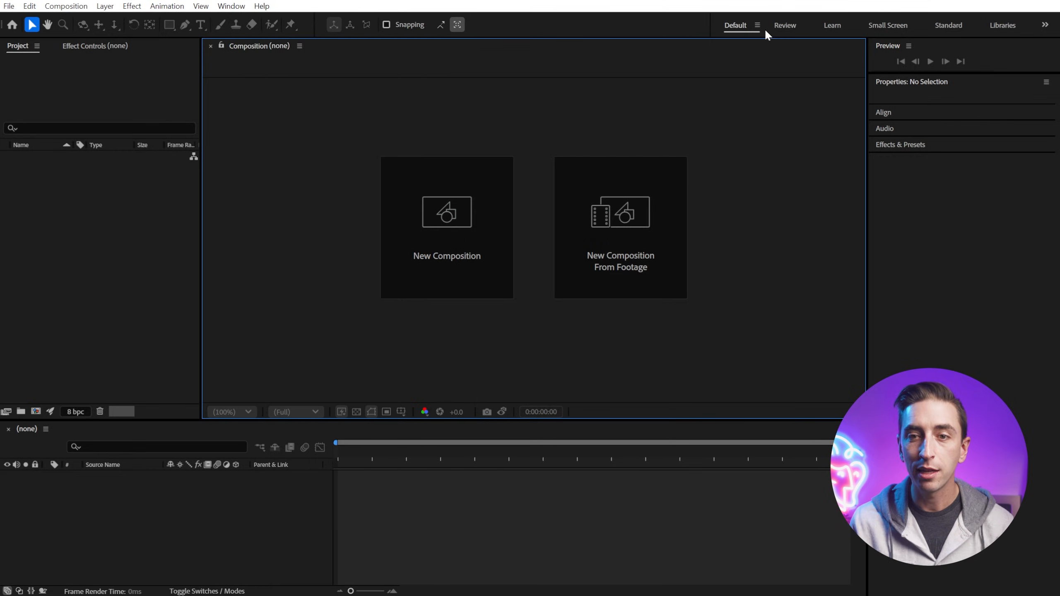
left_click(231, 6)
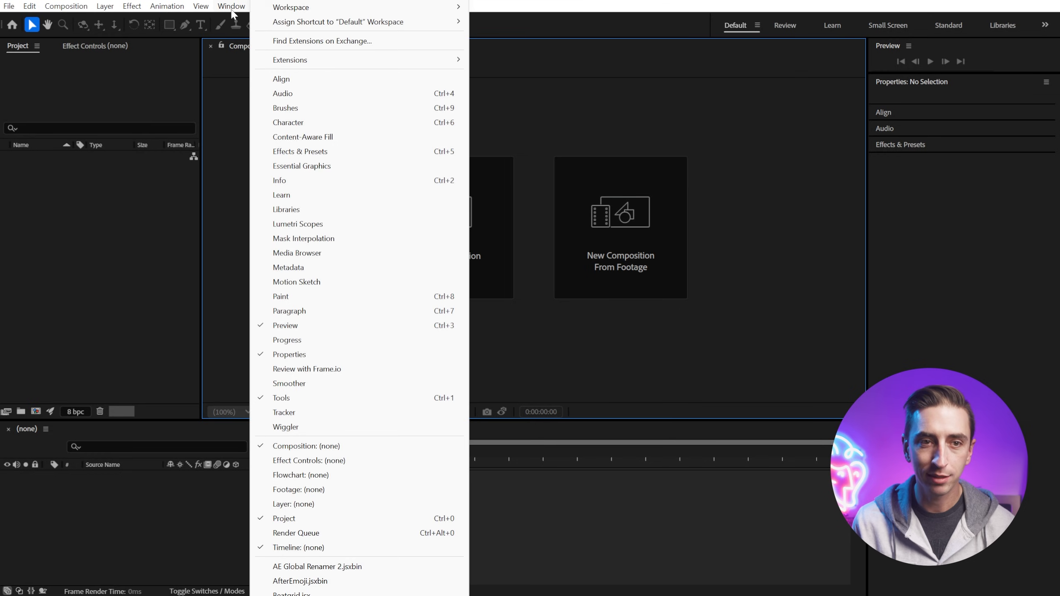
mouse_move(299, 9)
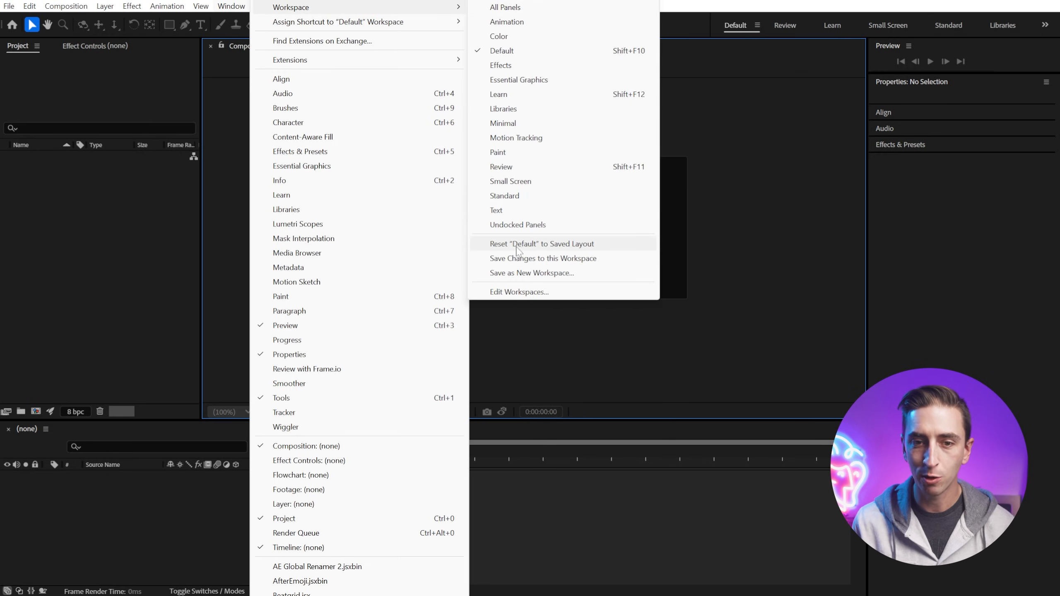
left_click(592, 246)
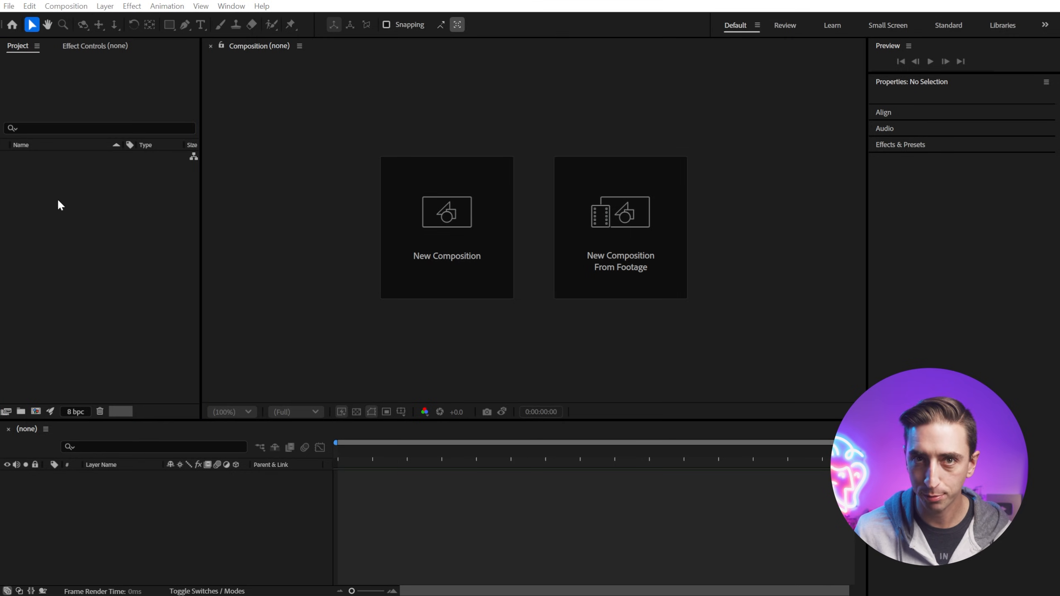
Step: Open the import dialog and import Airplane.ai from the Graphics folder
double_click(57, 198)
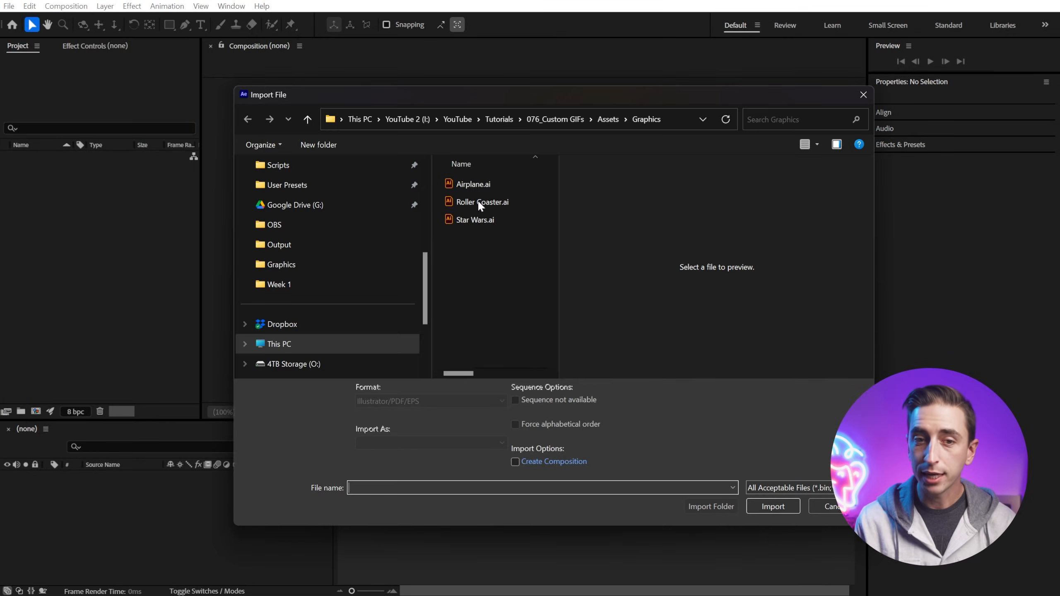
left_click_drag(559, 244, 720, 242)
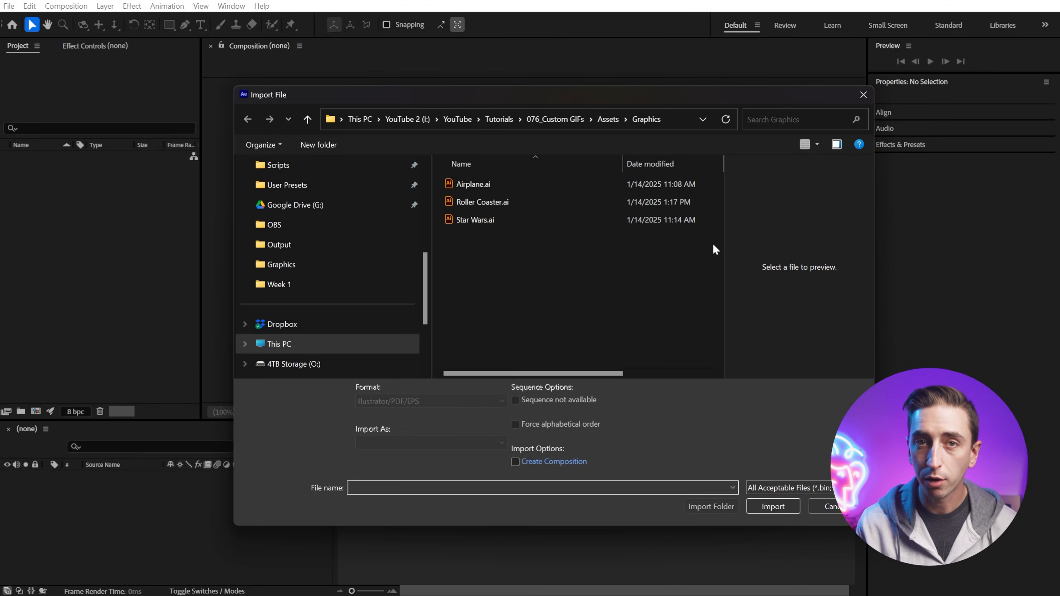
left_click(480, 185)
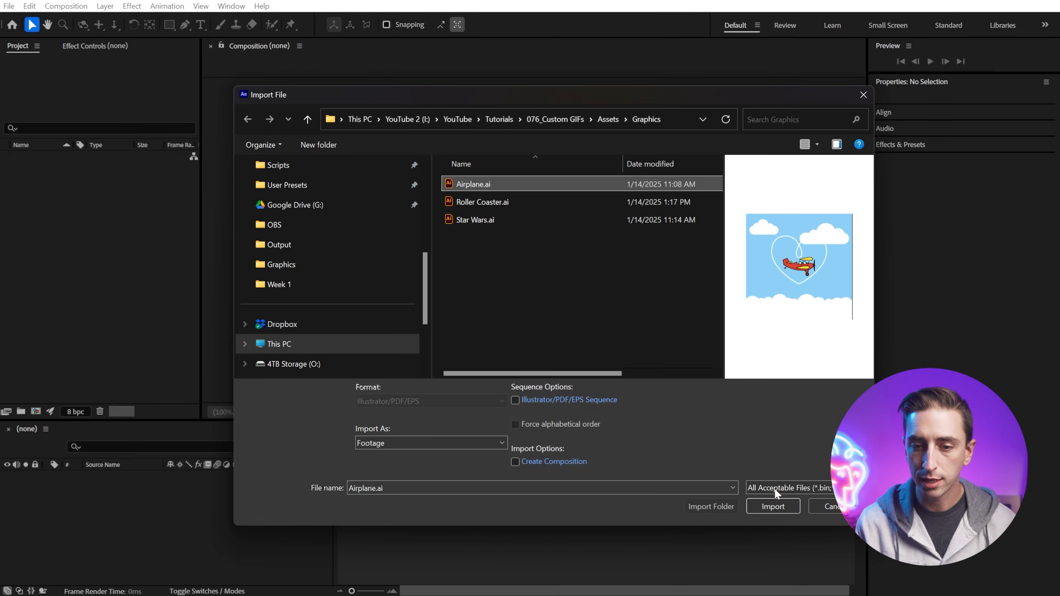
left_click(777, 509)
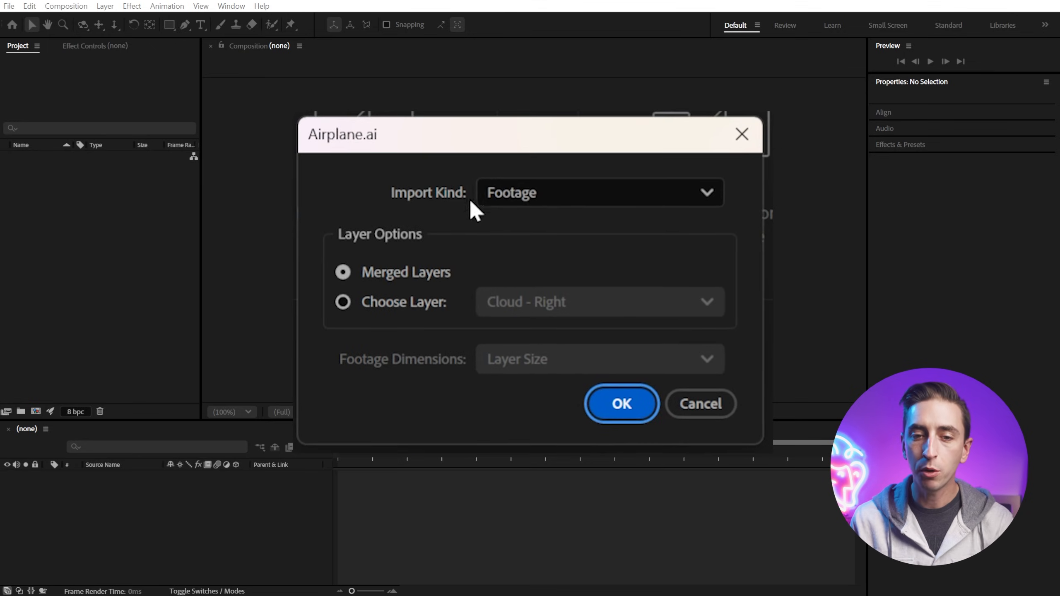
Step: Import the file as a Composition with Layer Size footage dimensions
left_click(526, 246)
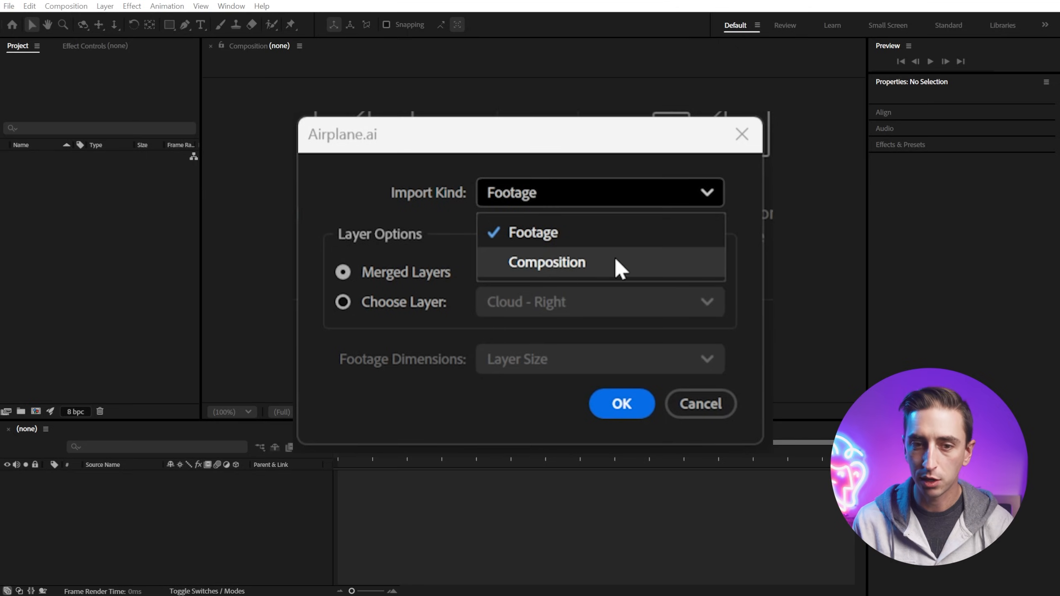
left_click(620, 269)
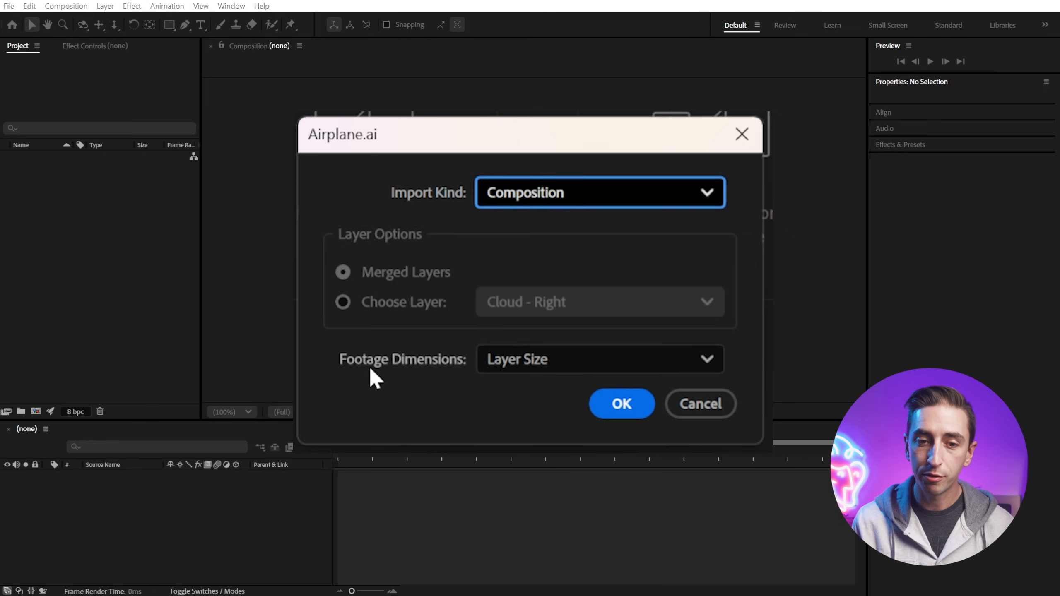
left_click(570, 359)
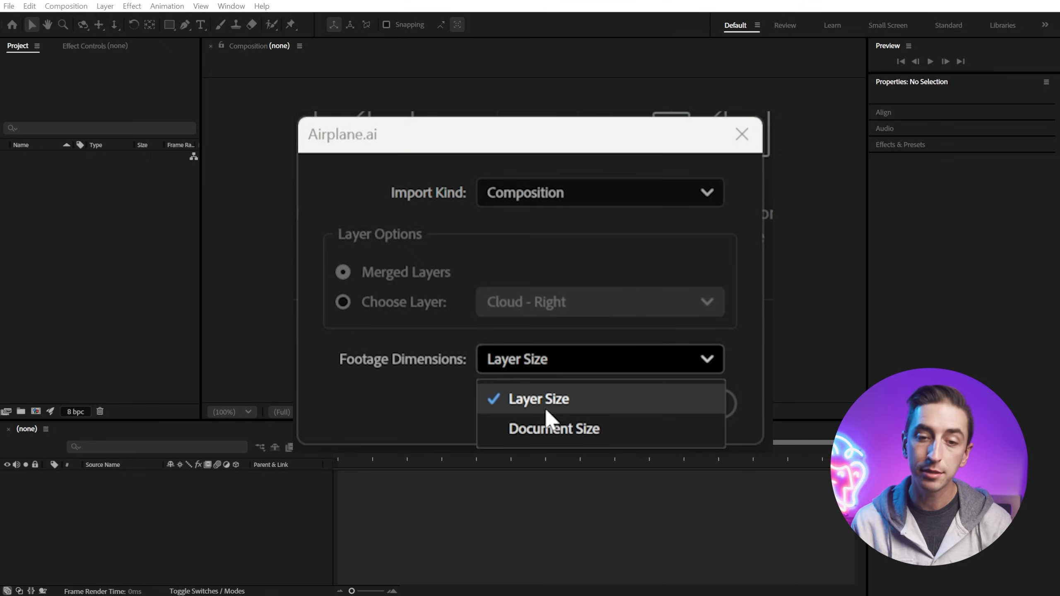
left_click(524, 404)
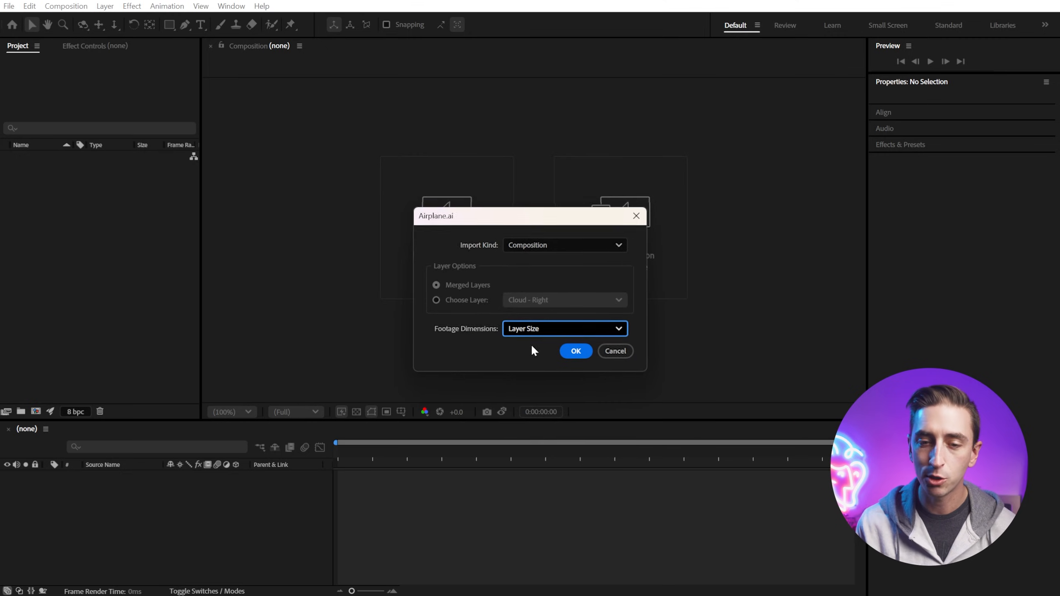
left_click(573, 350)
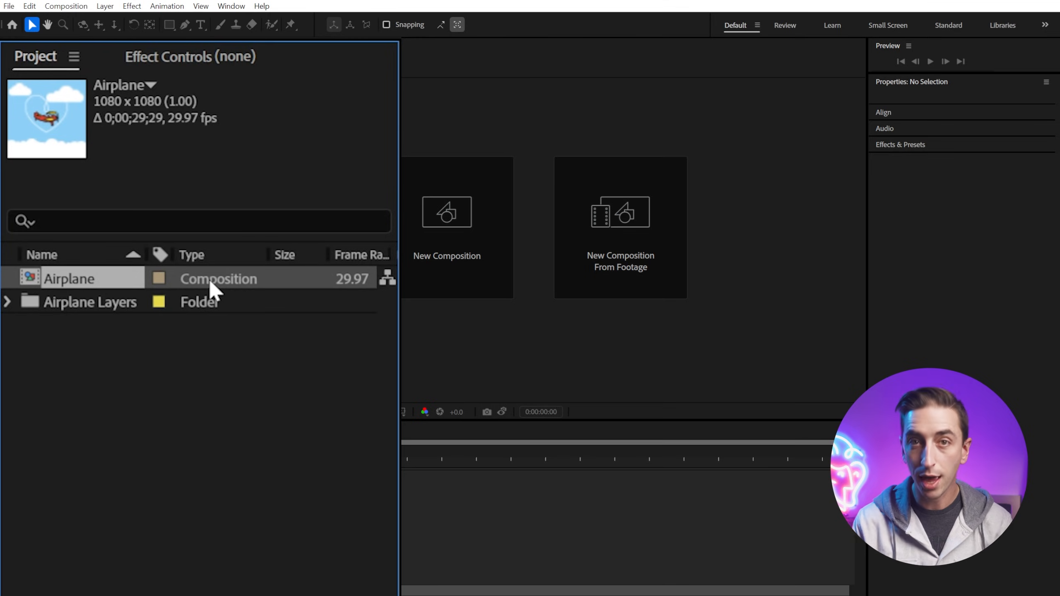
Step: Inspect the contents of the Airplane Layers folder, then open the Airplane composition
left_click(77, 301)
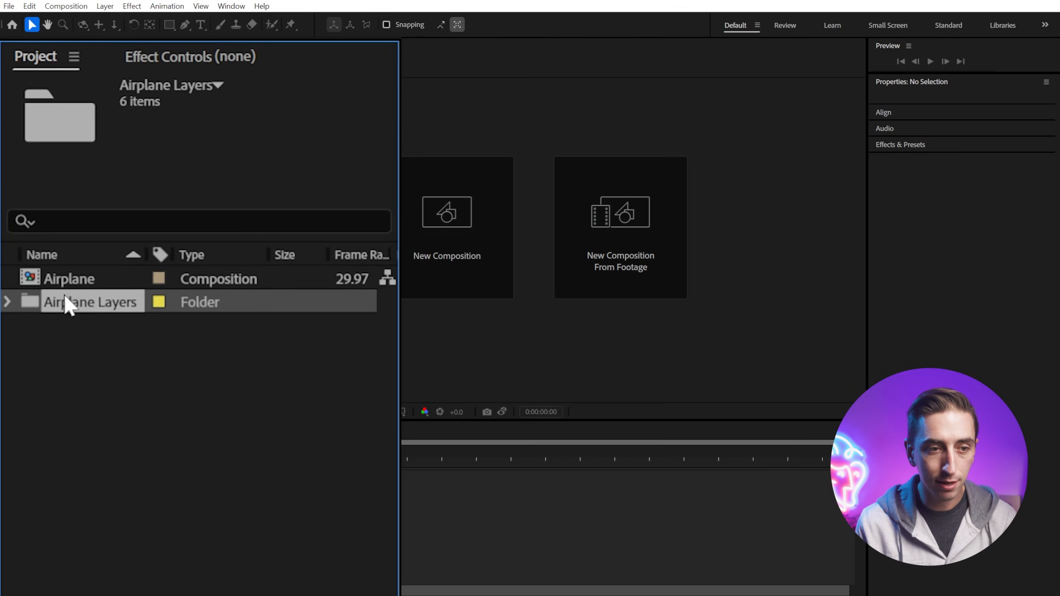
left_click(6, 301)
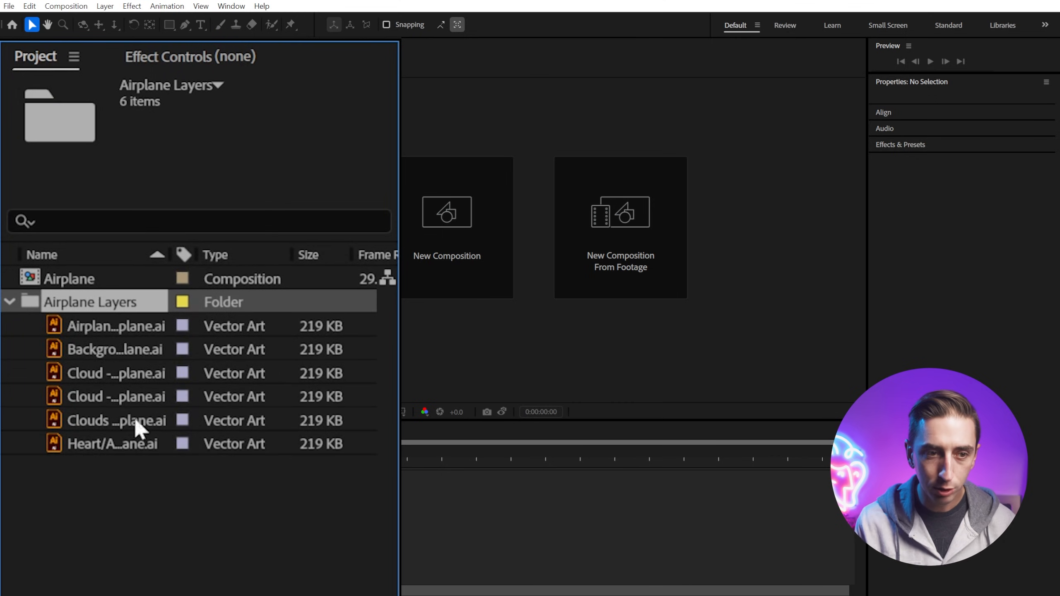
left_click_drag(169, 255, 269, 254)
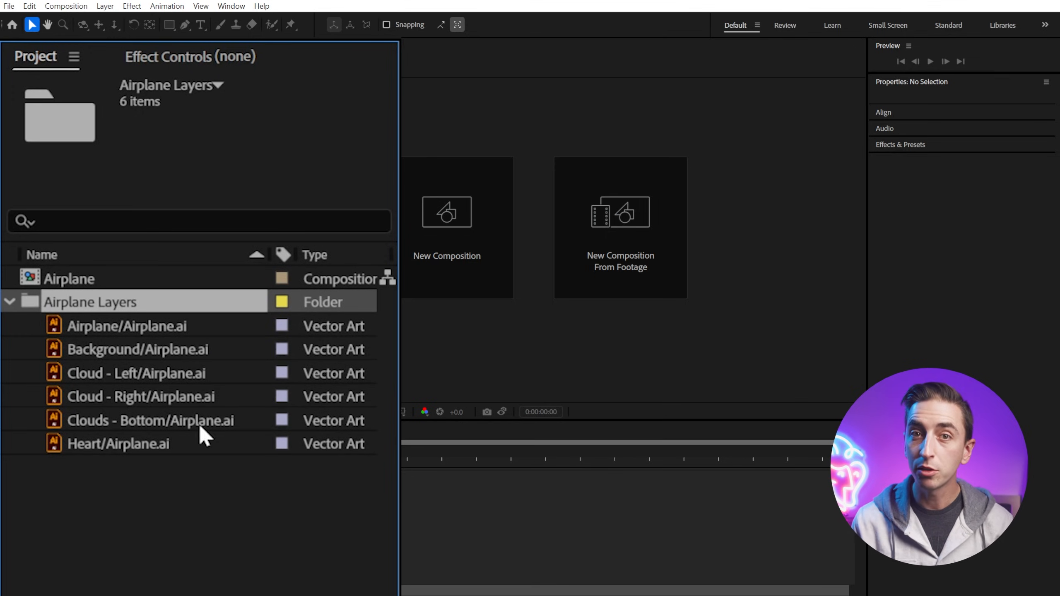
left_click(9, 302)
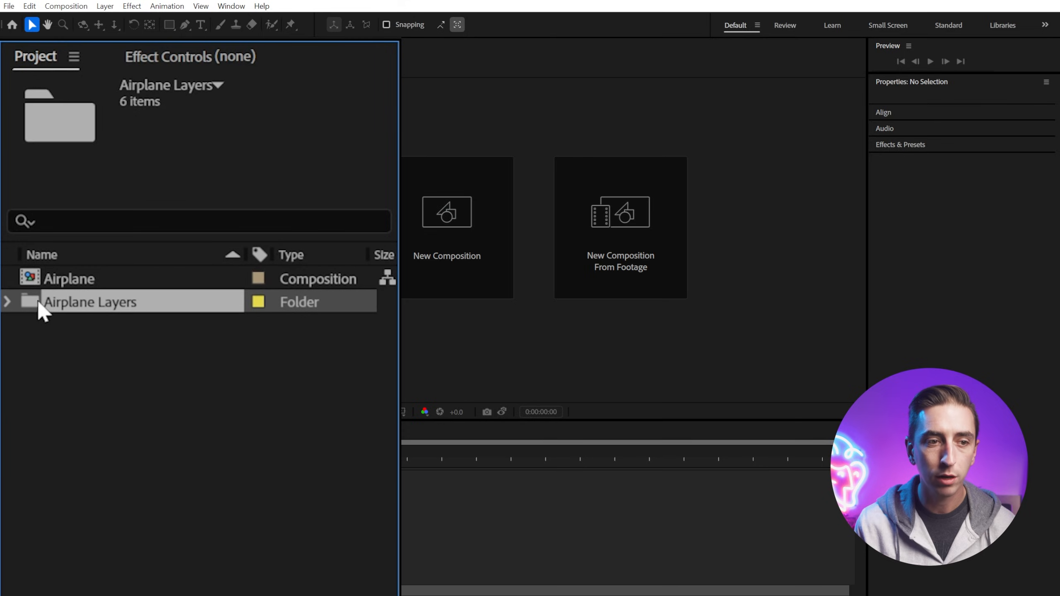
left_click(67, 279)
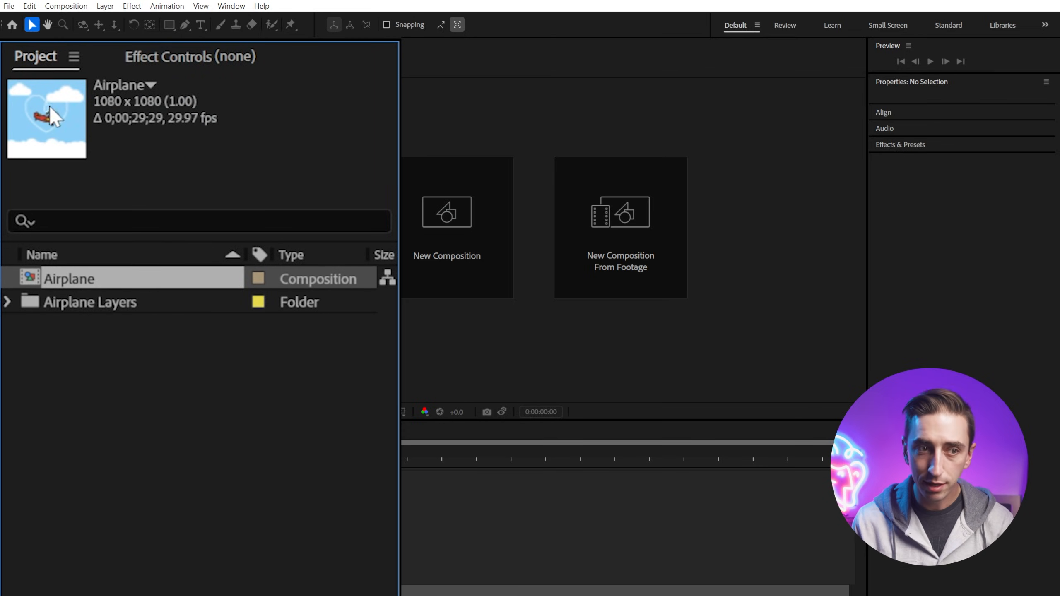
double_click(80, 277)
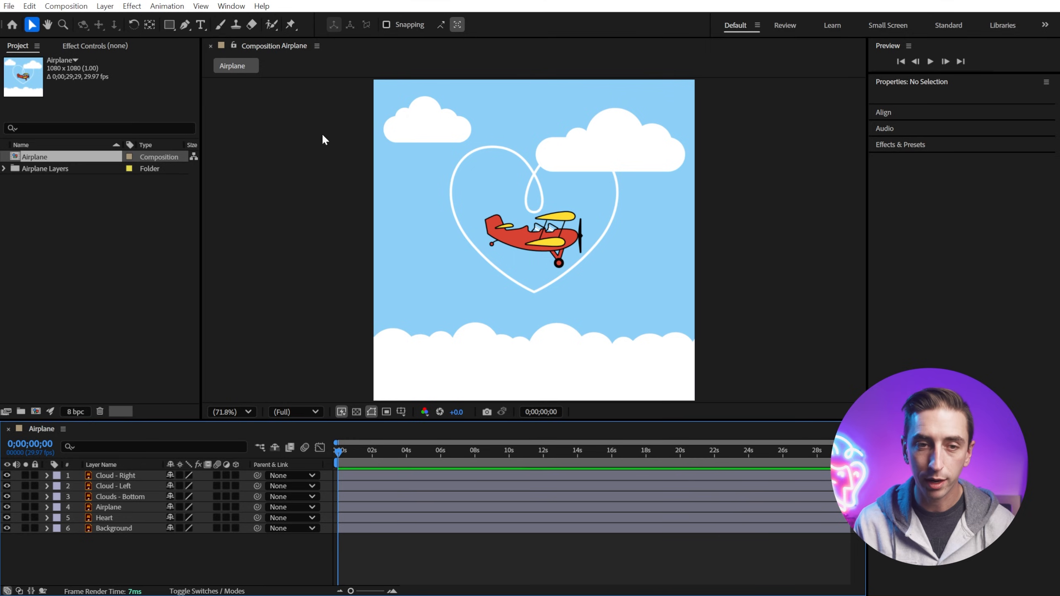
Step: Open the composition settings and set the frame rate to 30 frames per second
left_click(71, 7)
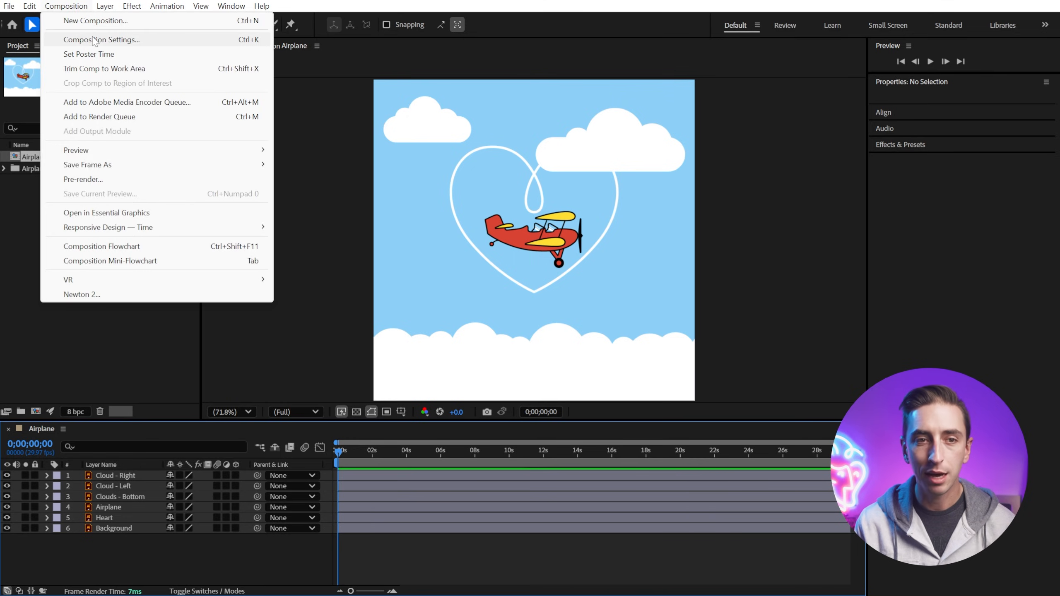
left_click(95, 40)
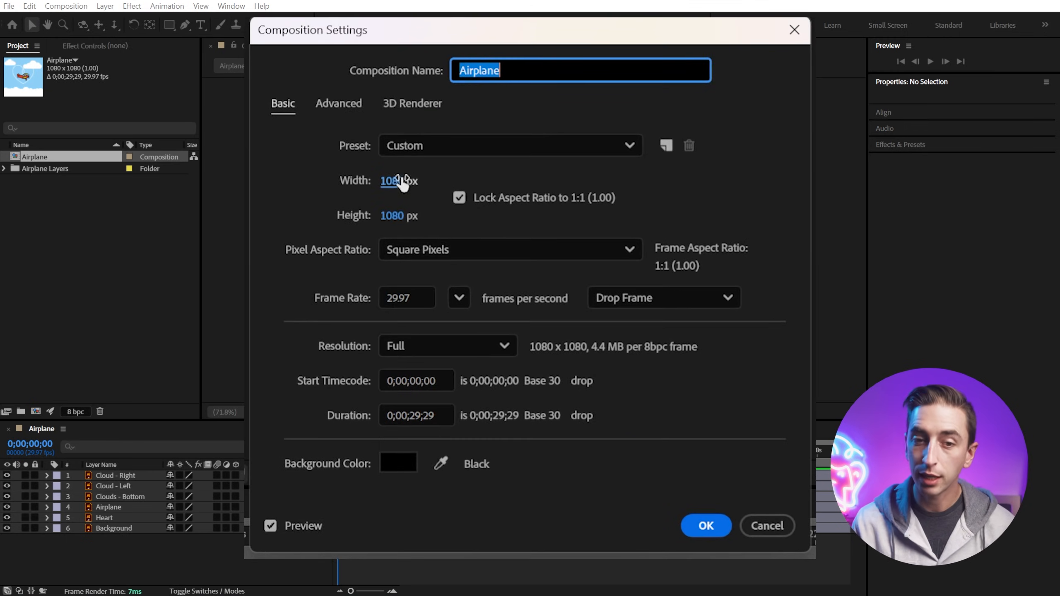
left_click(459, 297)
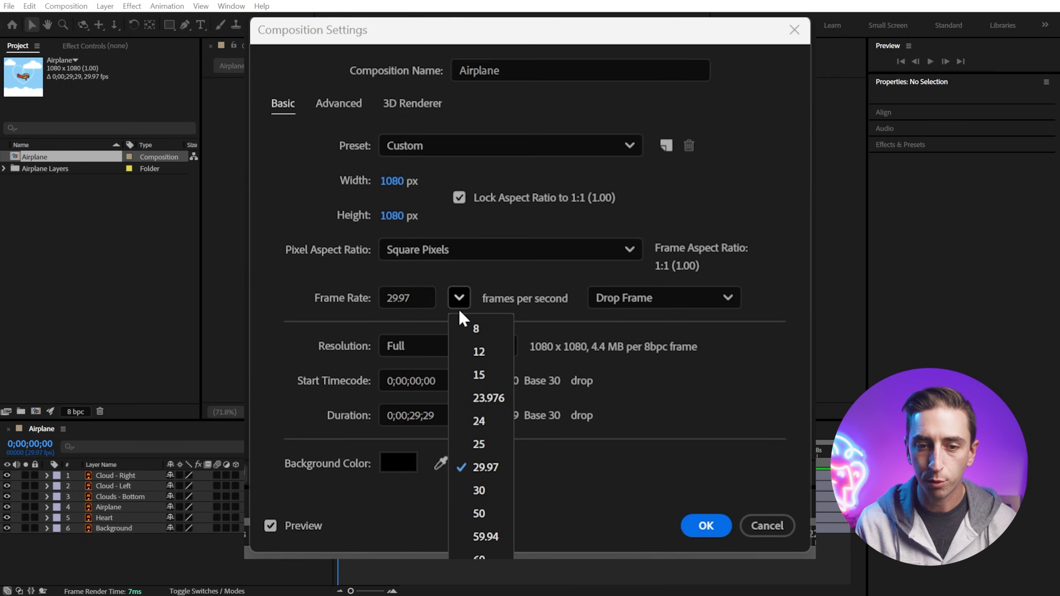
left_click(488, 491)
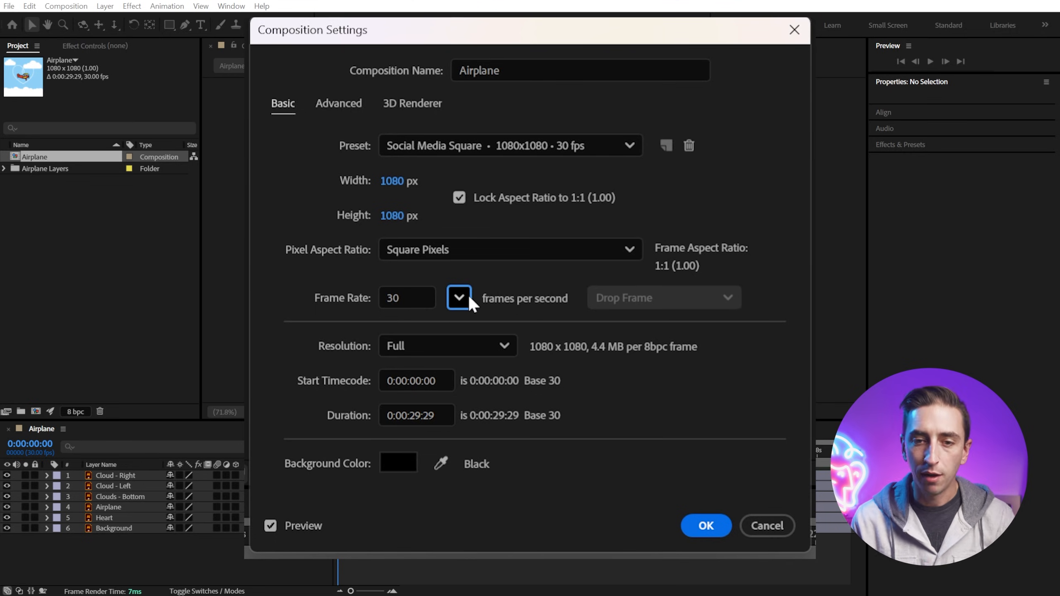
Step: Set the composition duration to 0:00:10:00 and confirm the settings
left_click(417, 415)
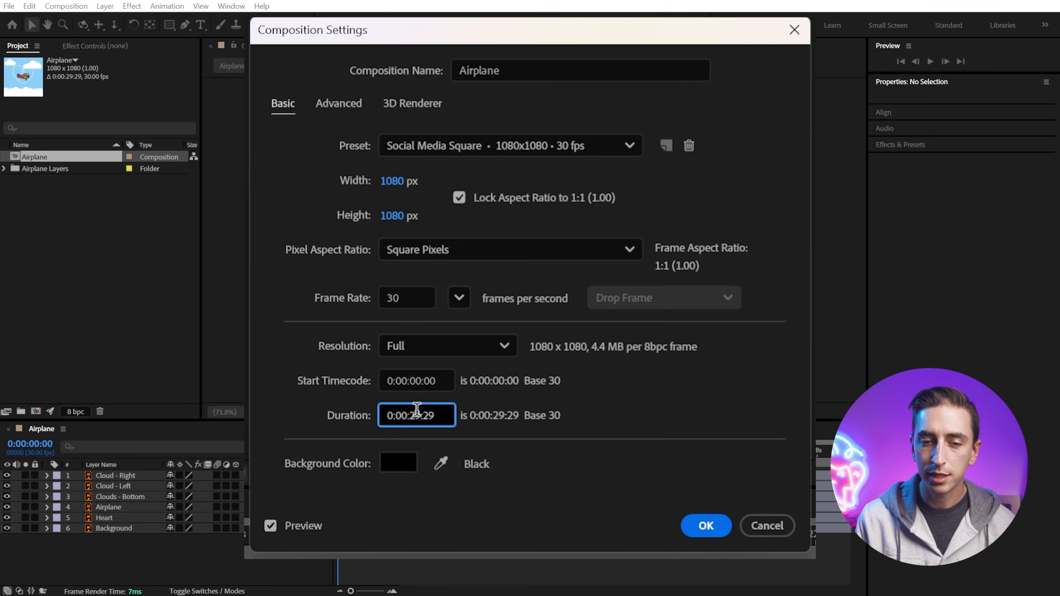
double_click(417, 415)
left_click(443, 415)
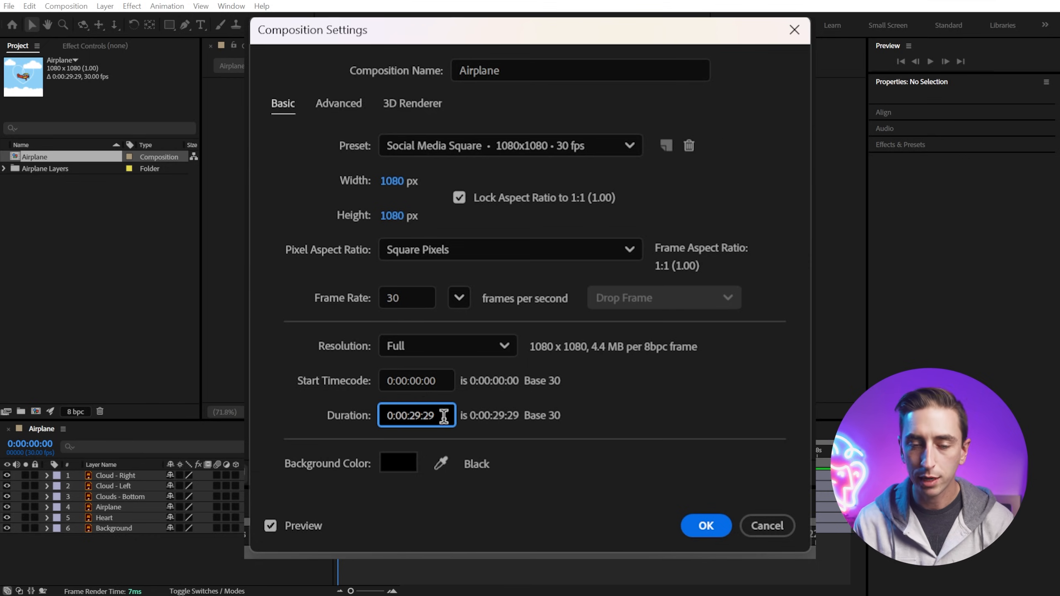
left_click(419, 412)
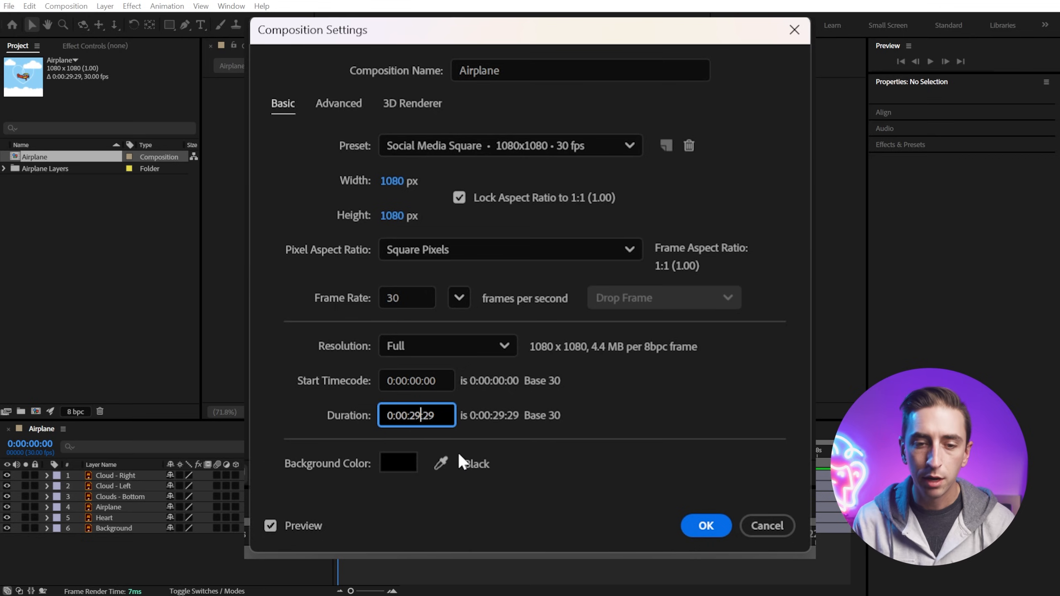
key("BackSpace")
key("BackSpace")
type("10")
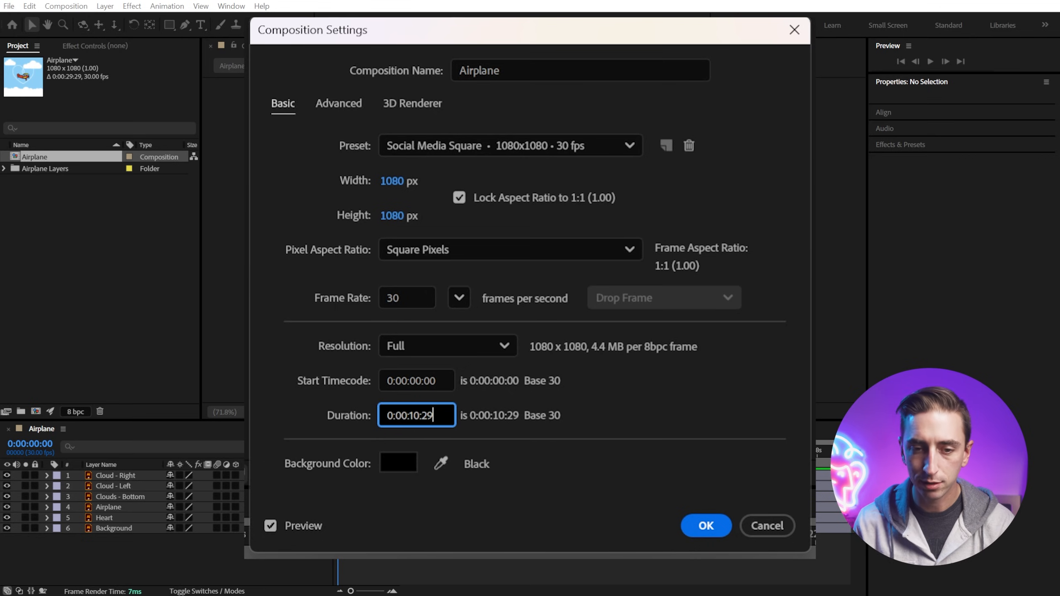
key("BackSpace")
key("BackSpace")
type("00")
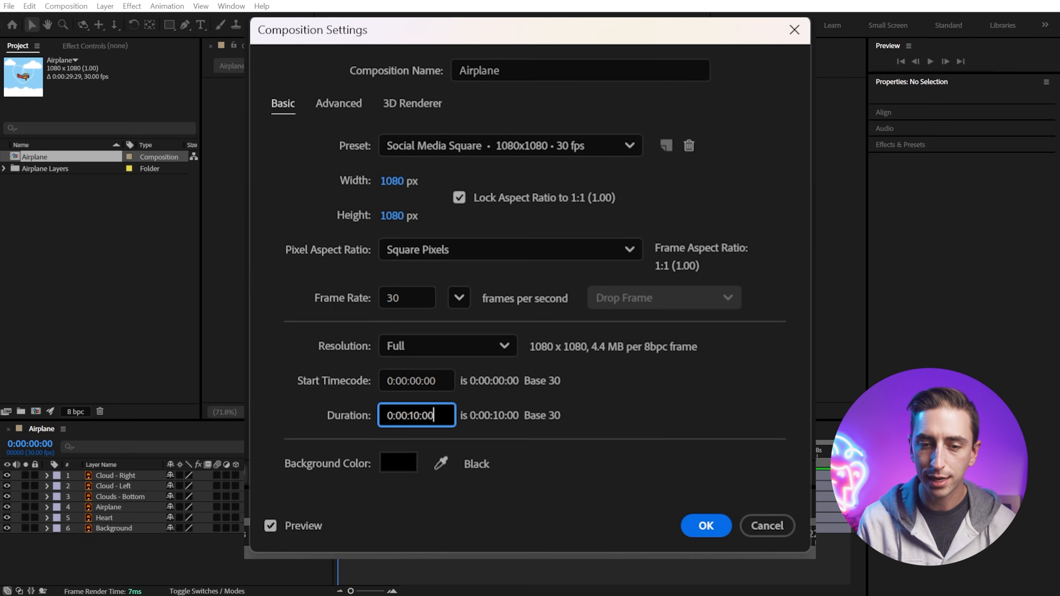
left_click(706, 526)
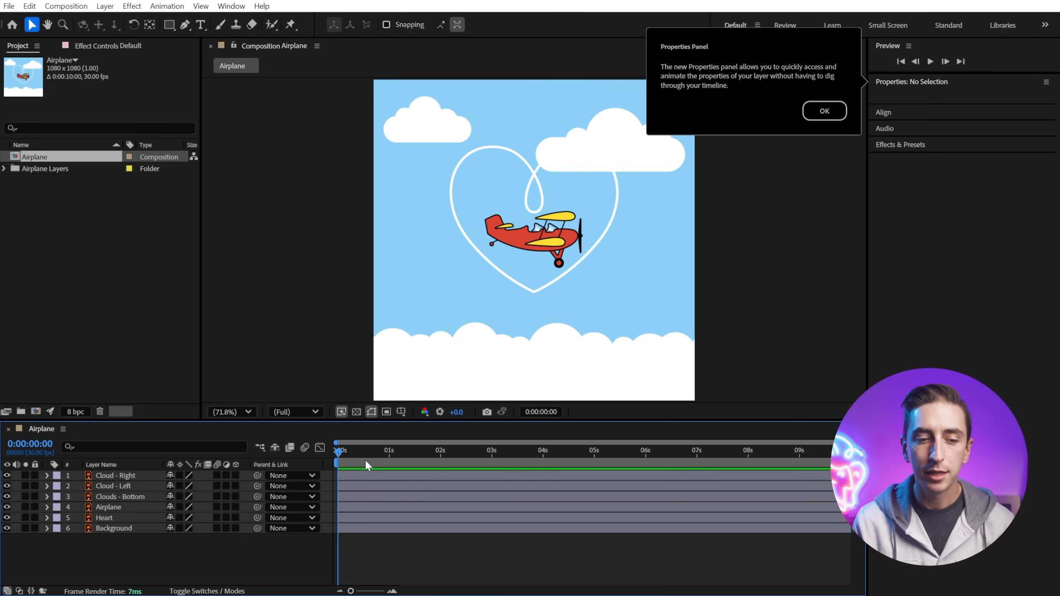
Step: Select each layer in turn to review its transform properties
left_click(354, 476)
left_click(356, 496)
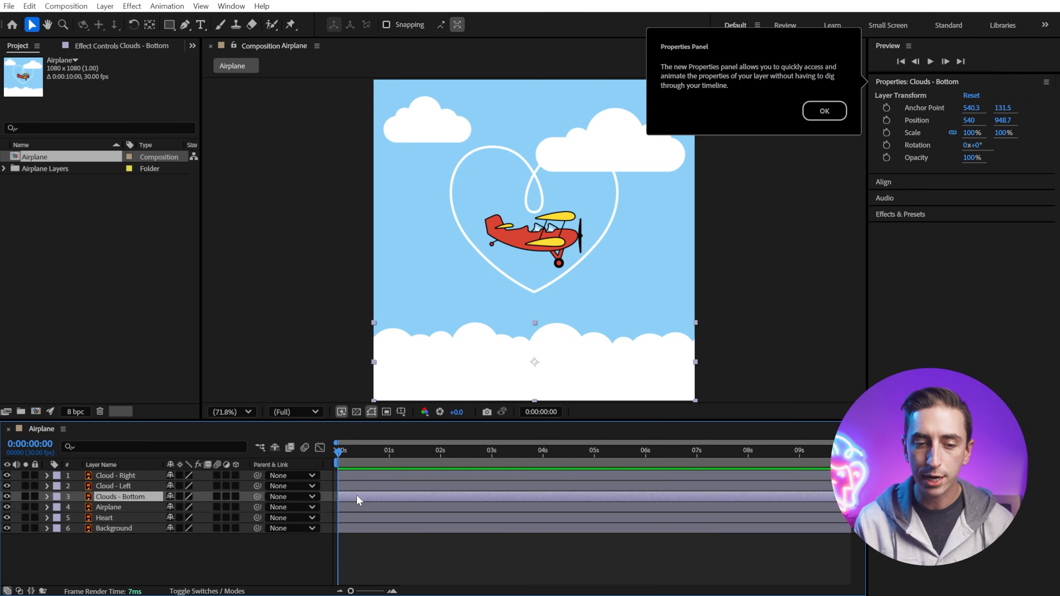
left_click(357, 507)
left_click(358, 518)
left_click(359, 528)
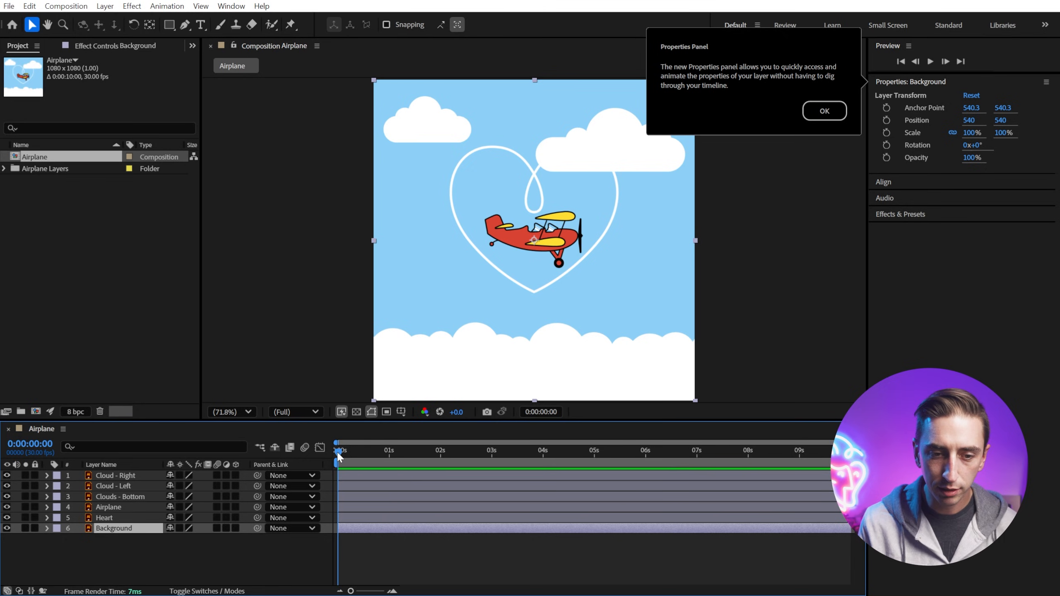
Step: Scrub the playhead through the timeline, return it to the start and dismiss the Properties panel tip
left_click_drag(338, 455, 528, 458)
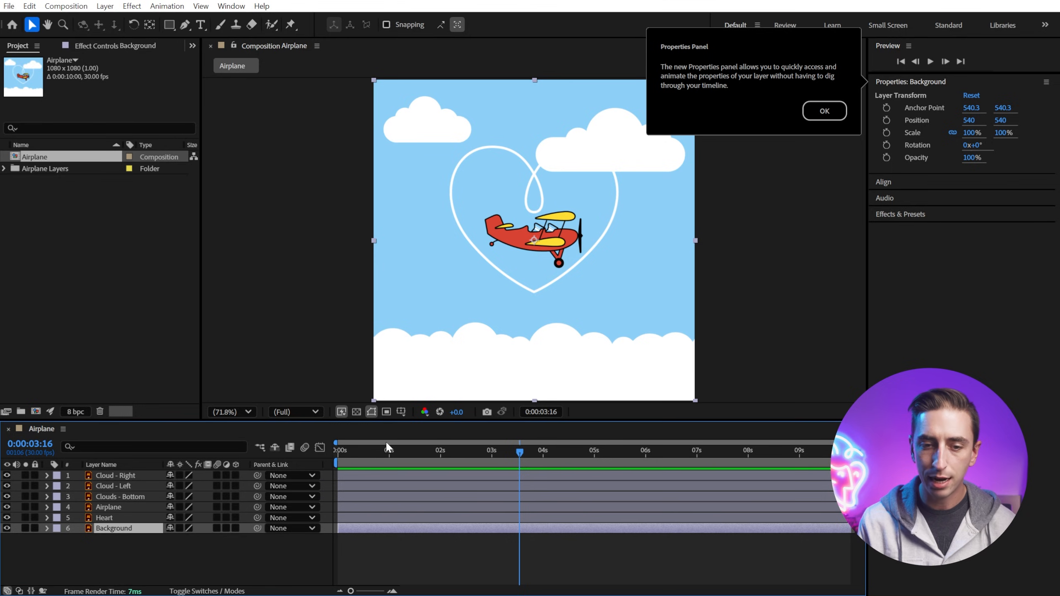
mouse_move(434, 453)
left_mouse_down()
mouse_move(373, 456)
mouse_move(445, 460)
left_mouse_up()
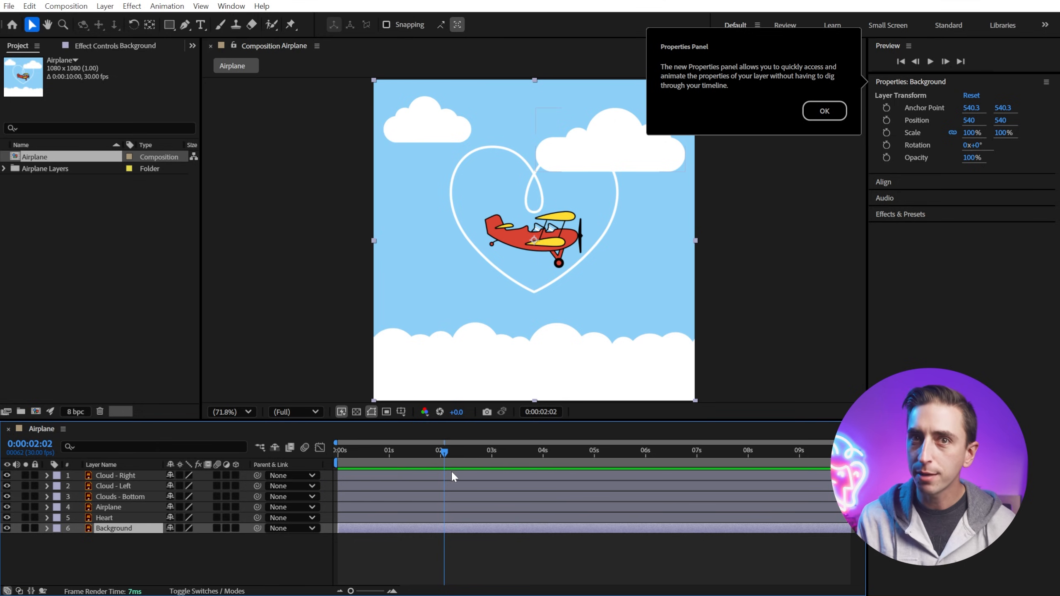
left_click_drag(441, 453, 337, 506)
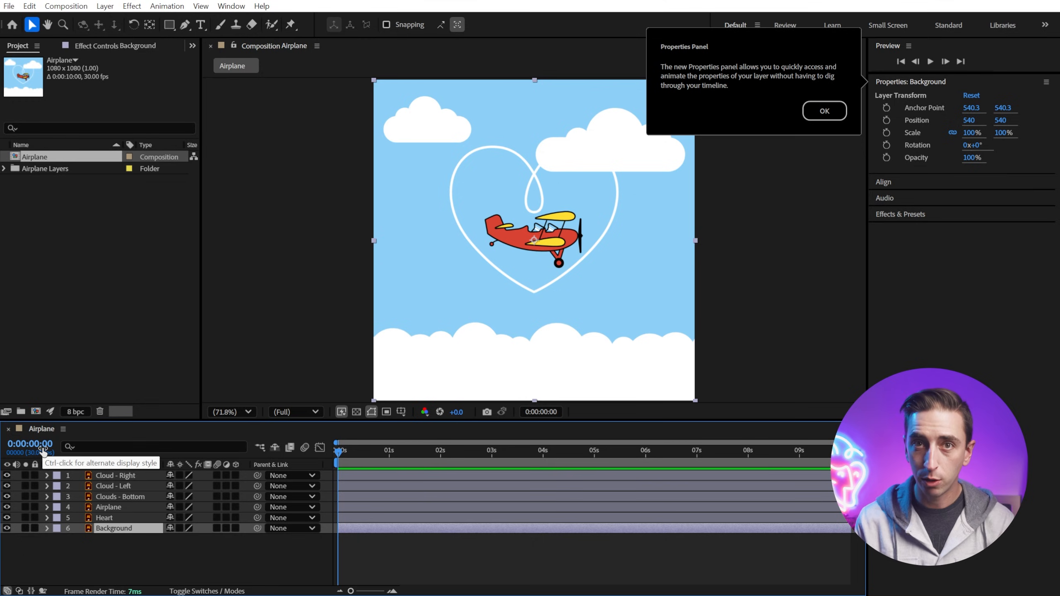
left_click(823, 111)
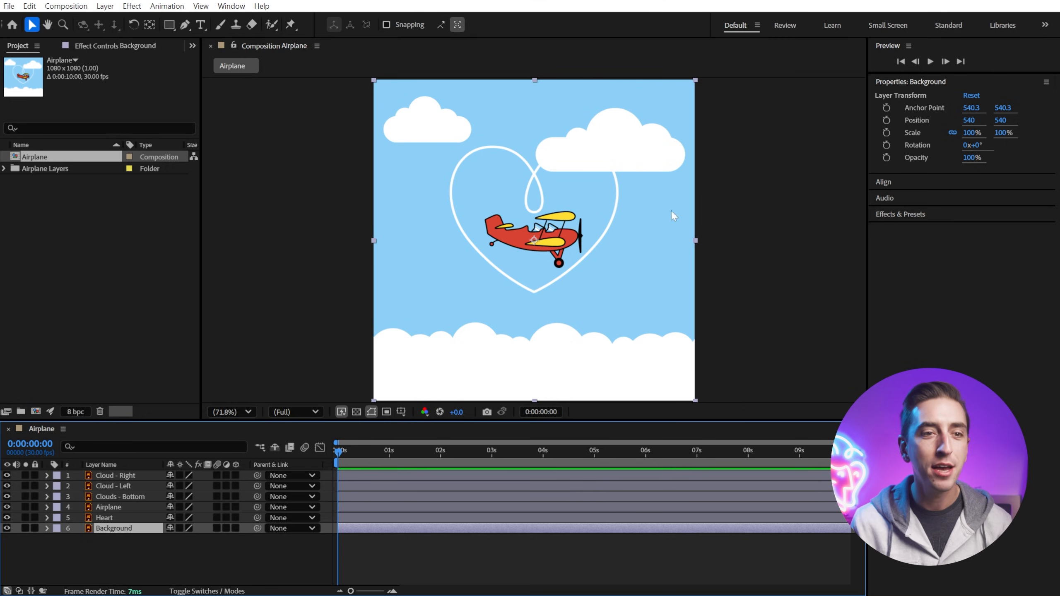
Step: Save the project as Airplane
key("ctrl+s")
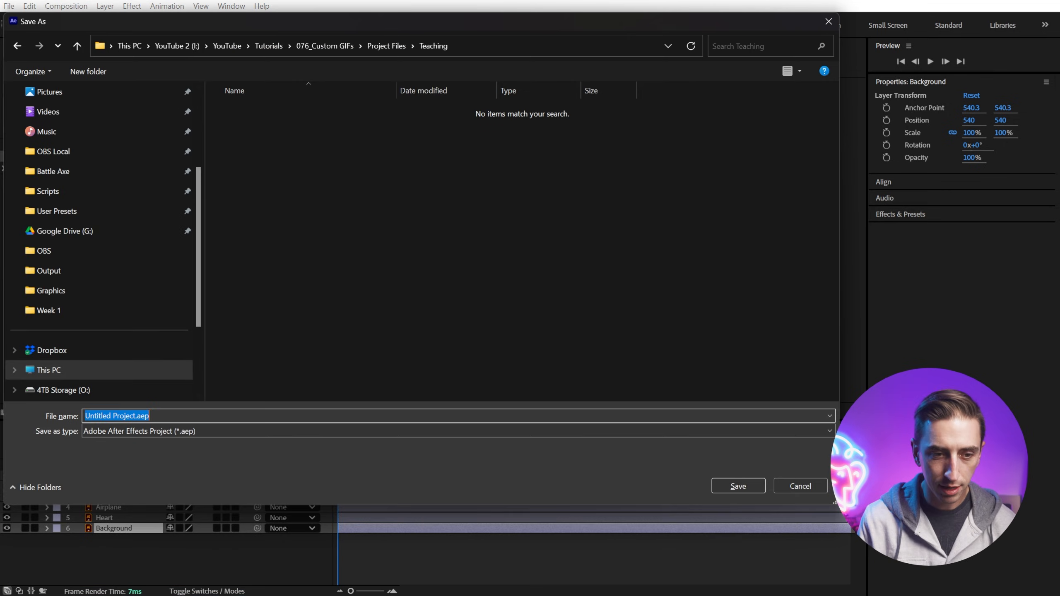
type("Airplane")
key("Return")
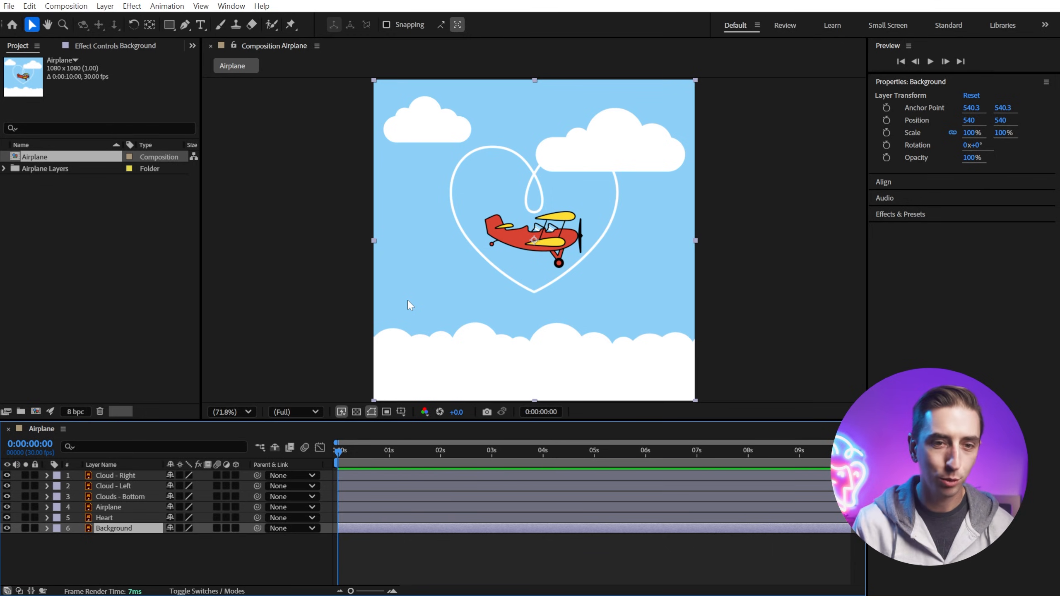
Step: Create a text layer in the lower clouds reading "You GIF Me a Loopy Feeling" with the Type tool
left_click(338, 246)
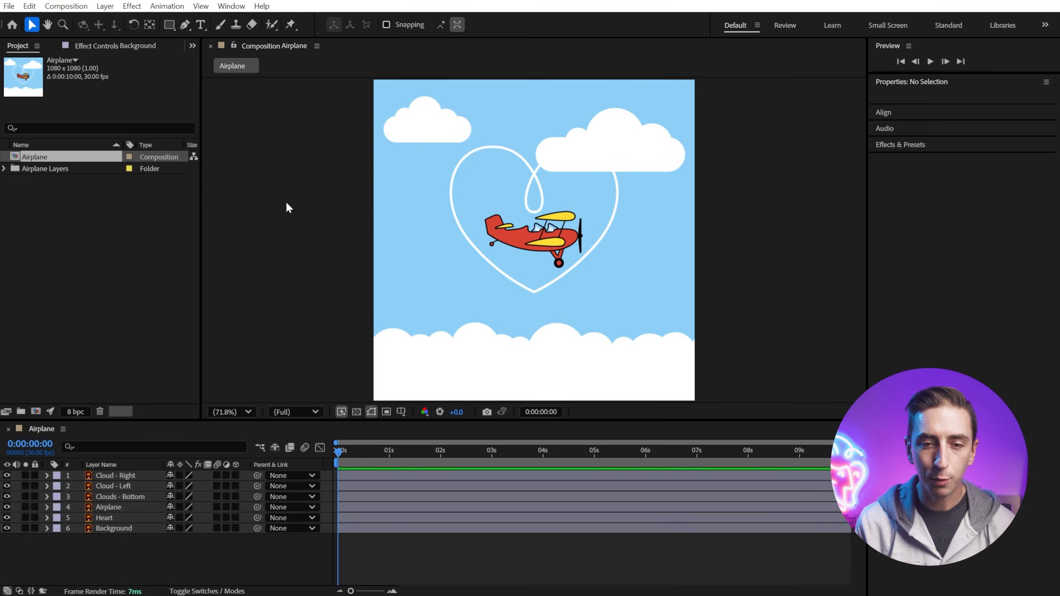
left_click(200, 25)
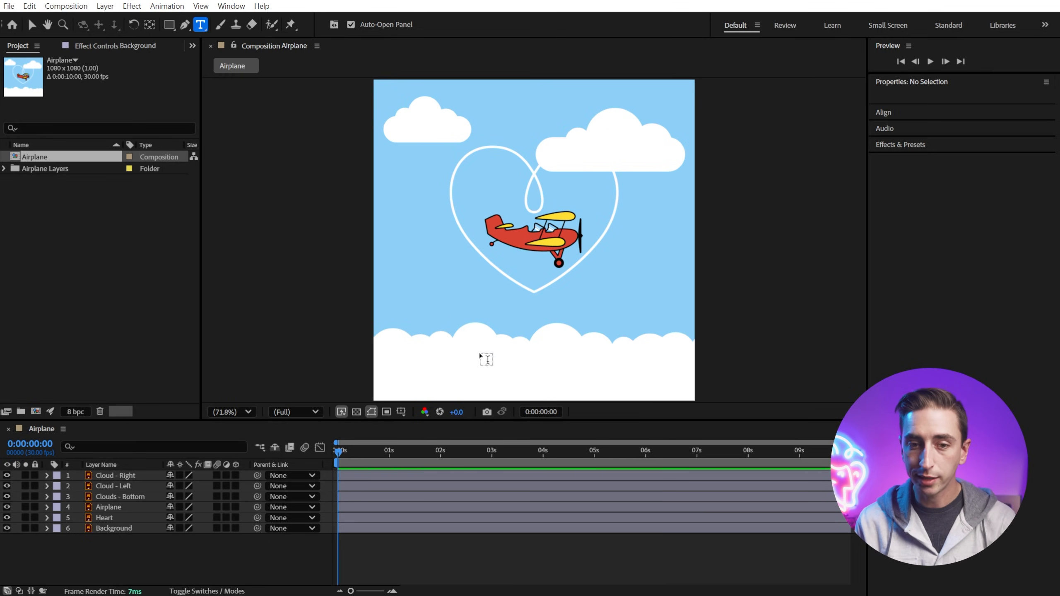
left_click(431, 344)
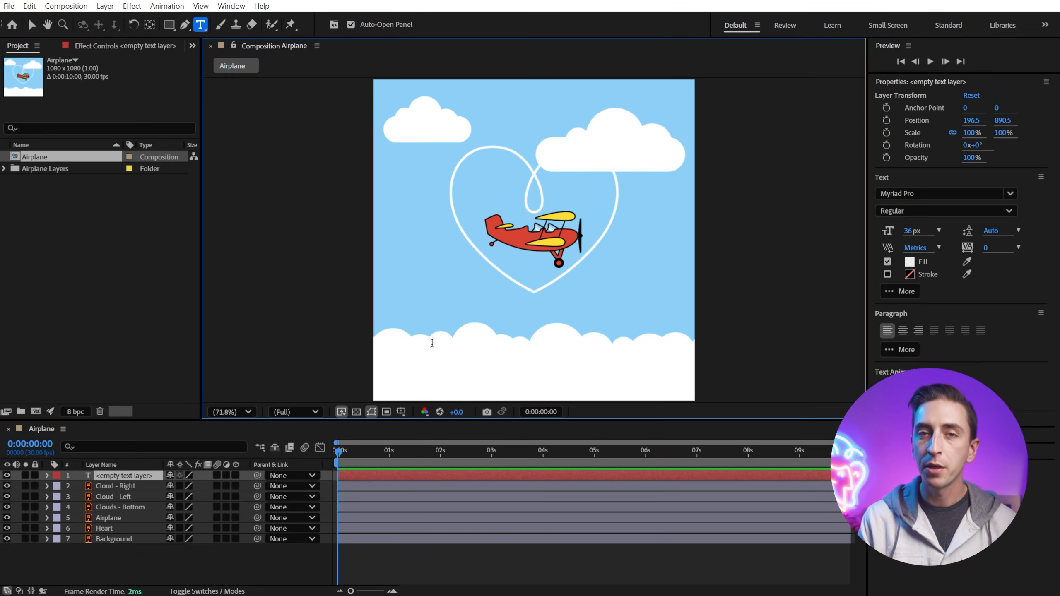
type("You")
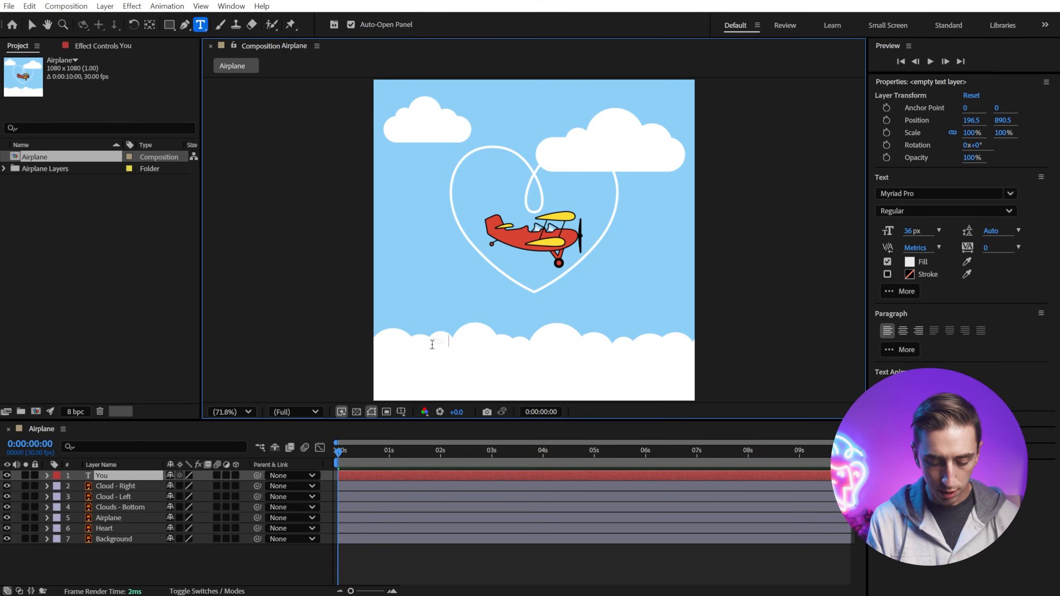
type(" GIF Me a")
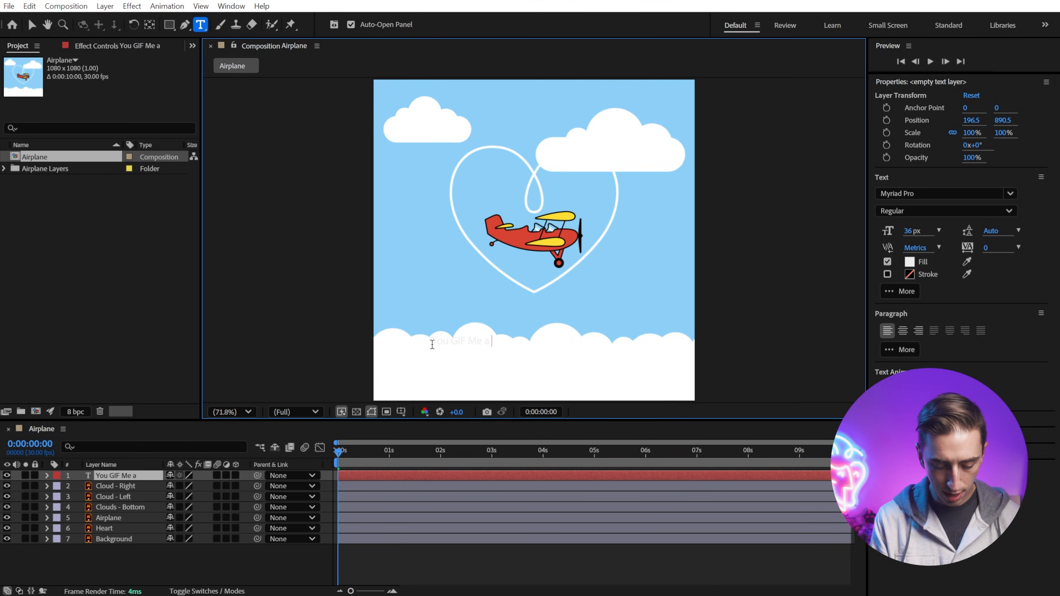
type(" Loopy Feeling")
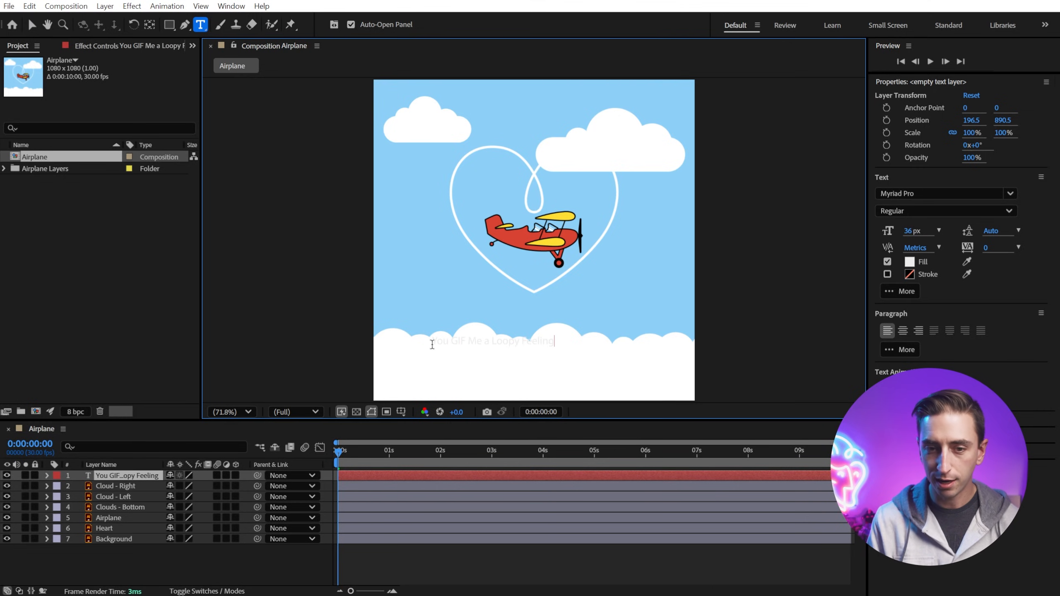
key("Escape")
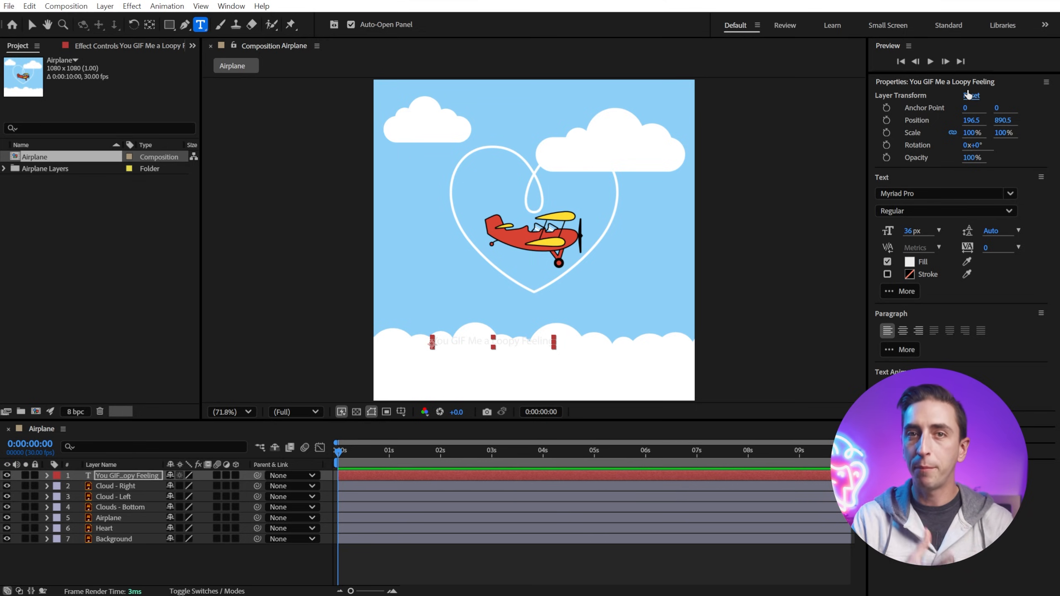
Step: Set the text fill colour to the sky blue 8DD1F8 by sampling the background with the eyedropper
left_click(909, 261)
left_click_drag(551, 200, 868, 177)
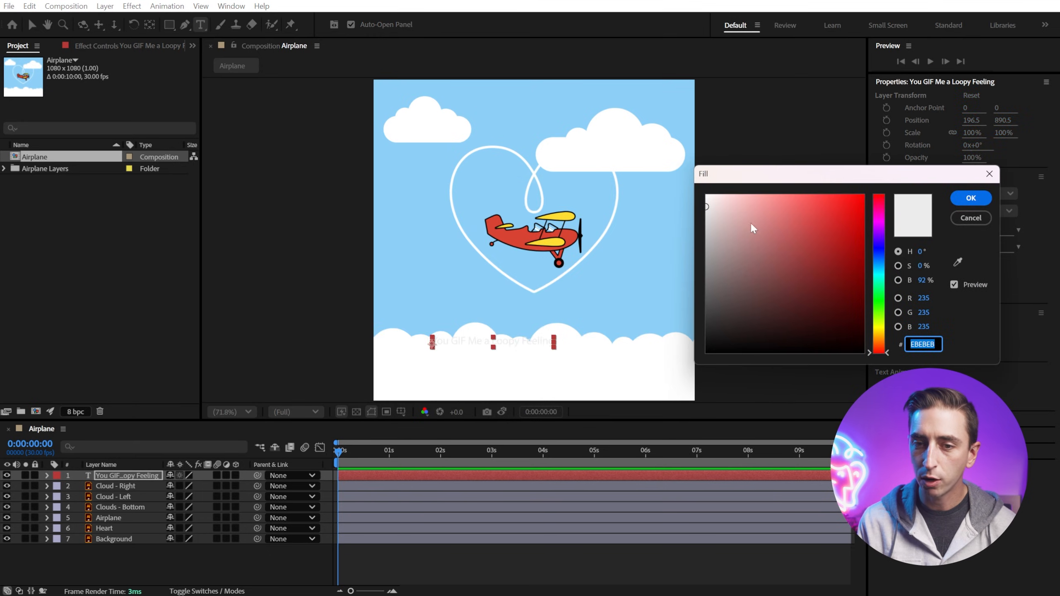
mouse_move(735, 228)
left_mouse_down()
mouse_move(816, 216)
mouse_move(743, 246)
mouse_move(824, 269)
mouse_move(806, 219)
left_mouse_up()
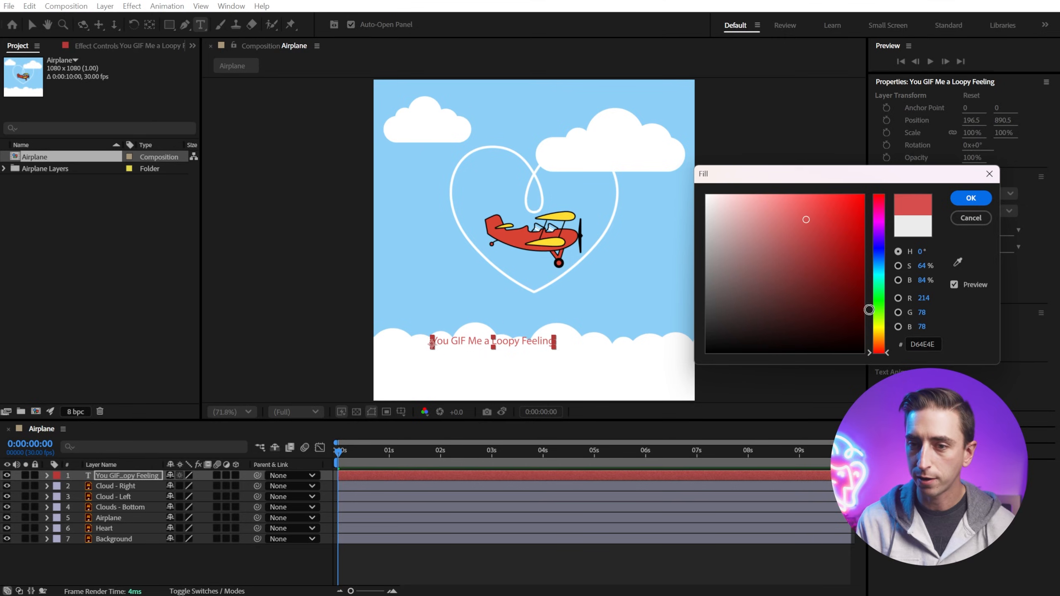
mouse_move(879, 310)
left_mouse_down()
mouse_move(879, 248)
mouse_move(884, 302)
left_mouse_up()
mouse_move(813, 234)
left_mouse_down()
mouse_move(821, 257)
mouse_move(887, 221)
mouse_move(830, 230)
mouse_move(809, 255)
mouse_move(806, 223)
left_mouse_up()
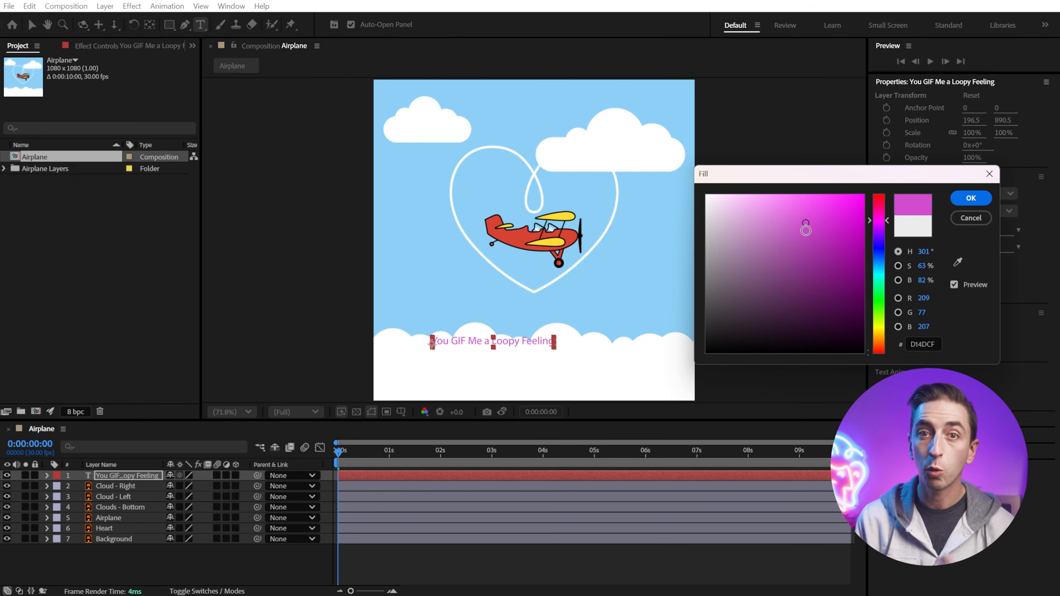
left_click(958, 262)
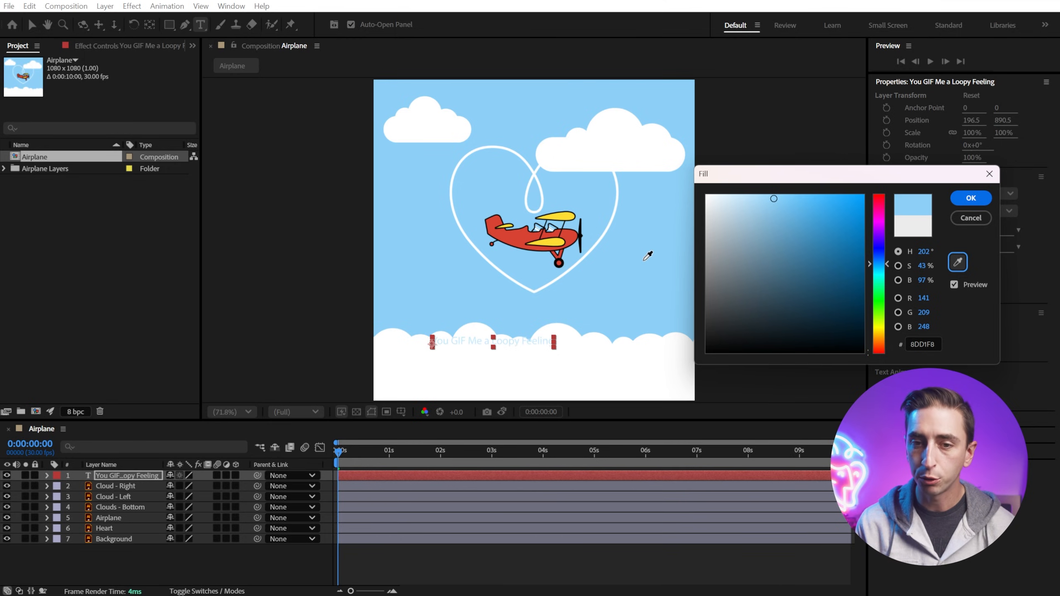
left_click(971, 198)
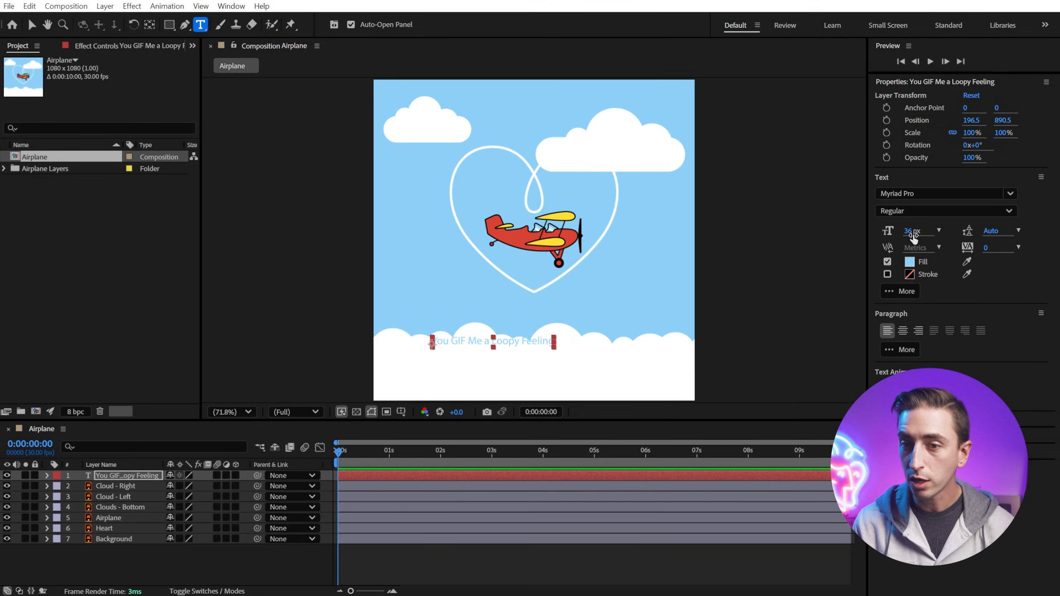
Step: Change the text font to Cooper Std Black at 63 px
left_click(895, 193)
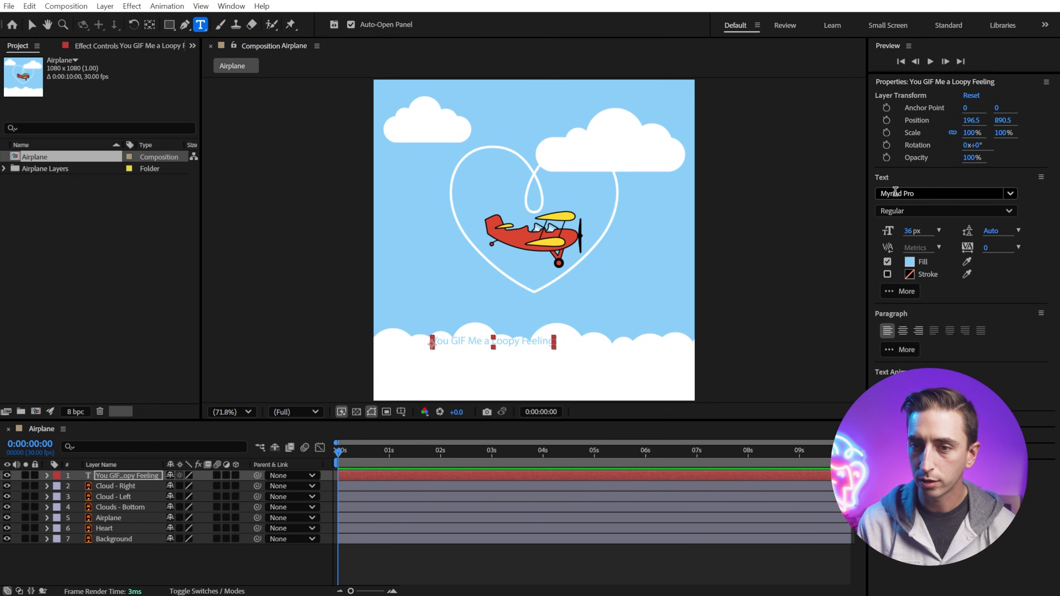
type("Cooper")
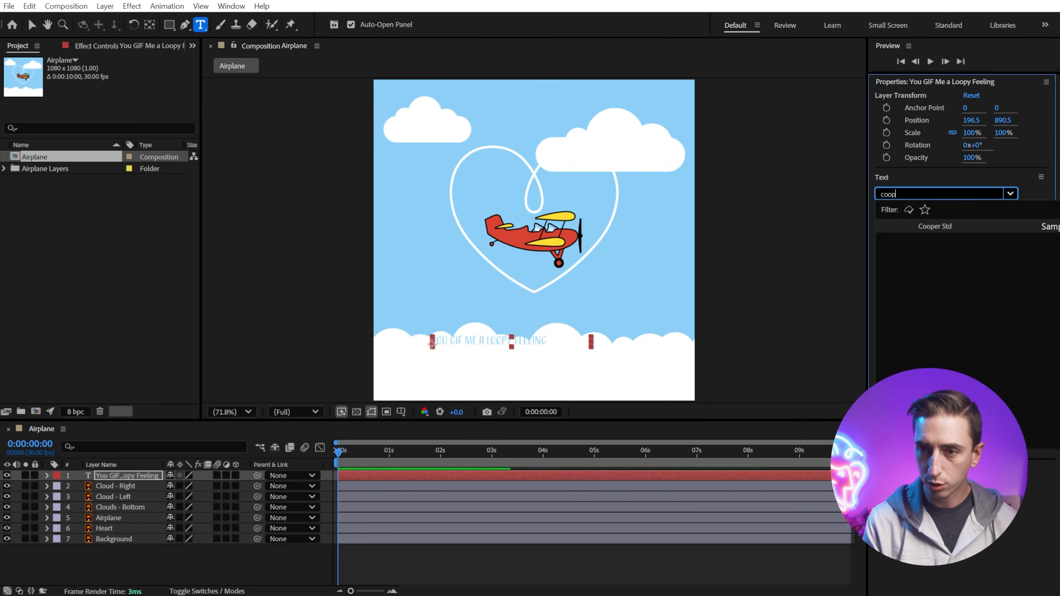
key("Return")
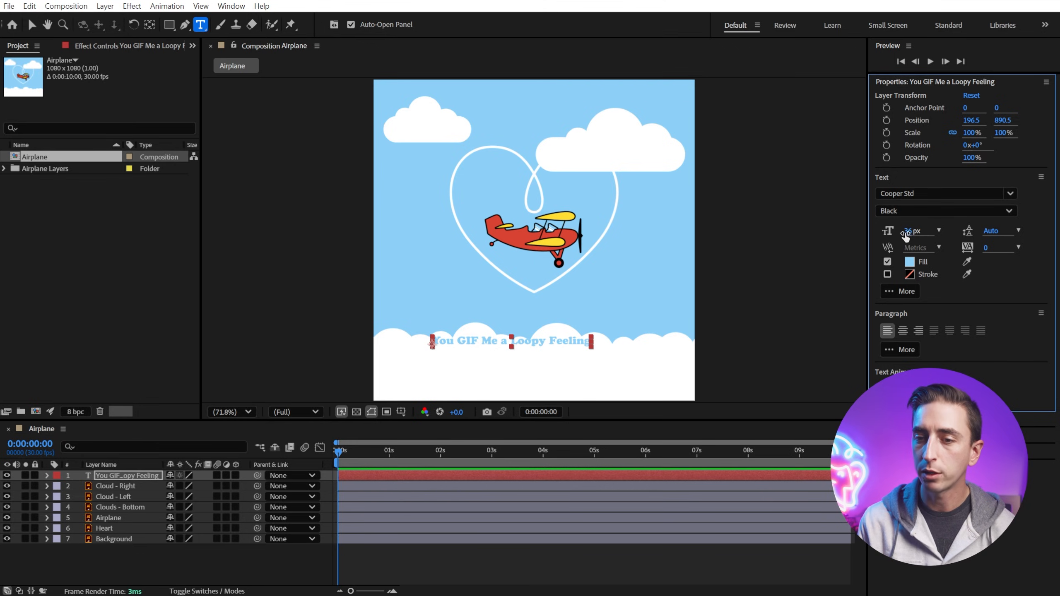
left_click_drag(909, 233, 925, 230)
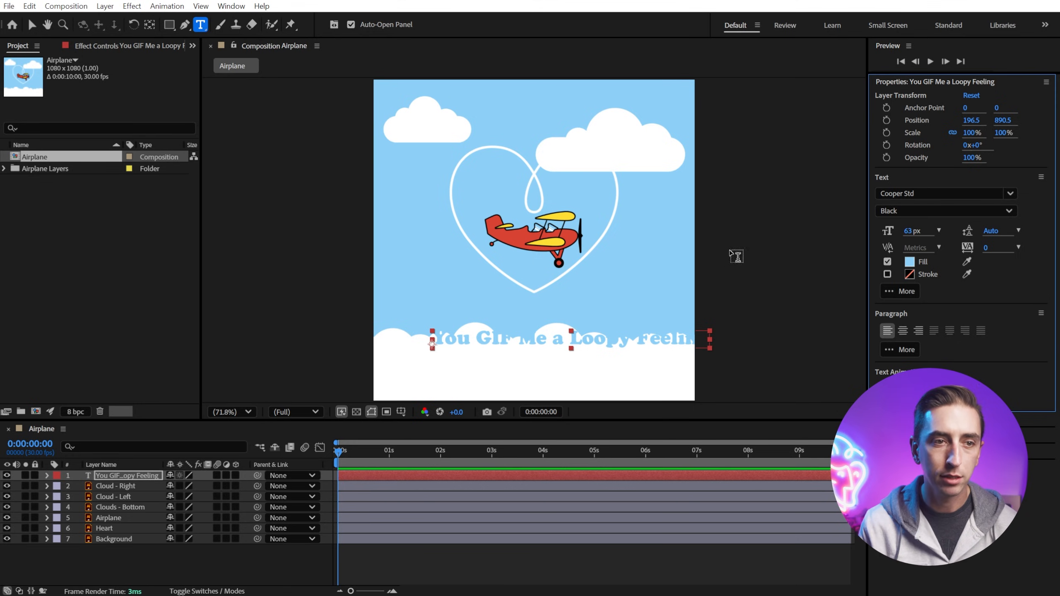
Step: Move the text layer down into the white cloud band at the bottom of the composition
left_click(33, 24)
left_click_drag(597, 337, 563, 361)
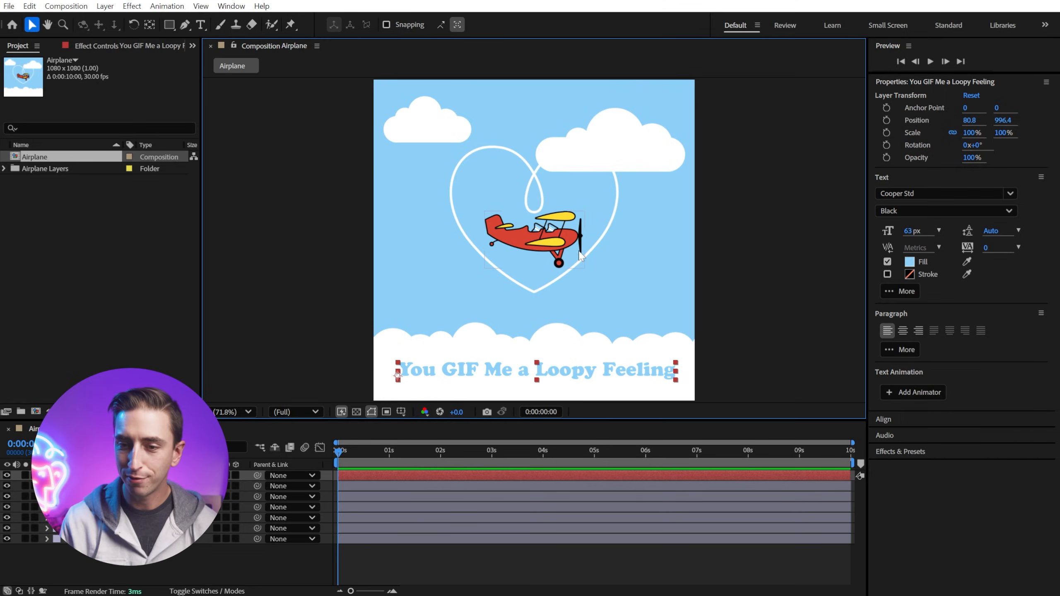
Step: Center the text horizontally in the composition using the Align panel with Align Layers to Composition
left_click(888, 419)
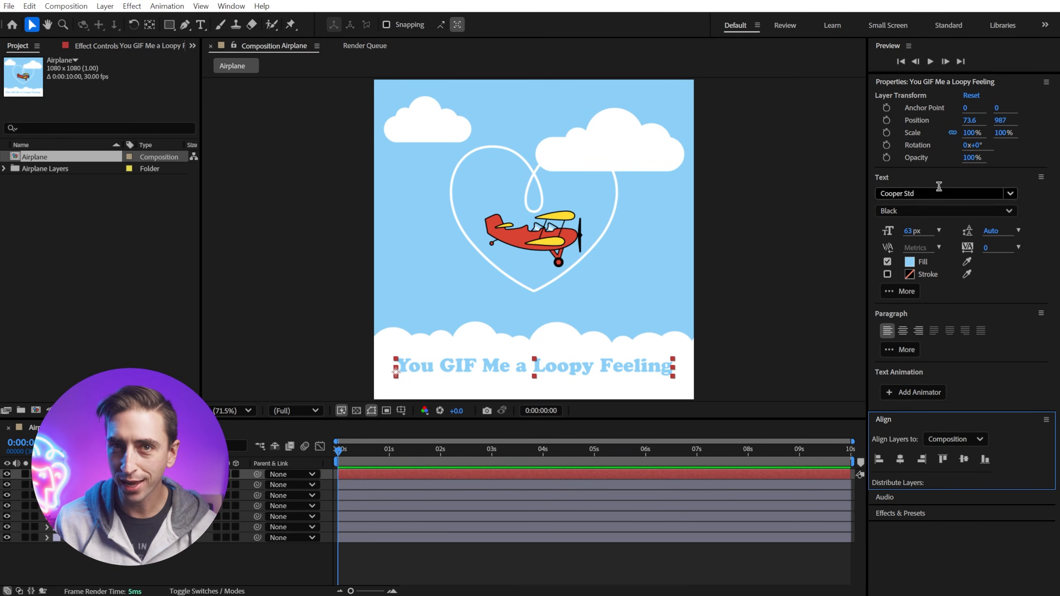
left_click(234, 6)
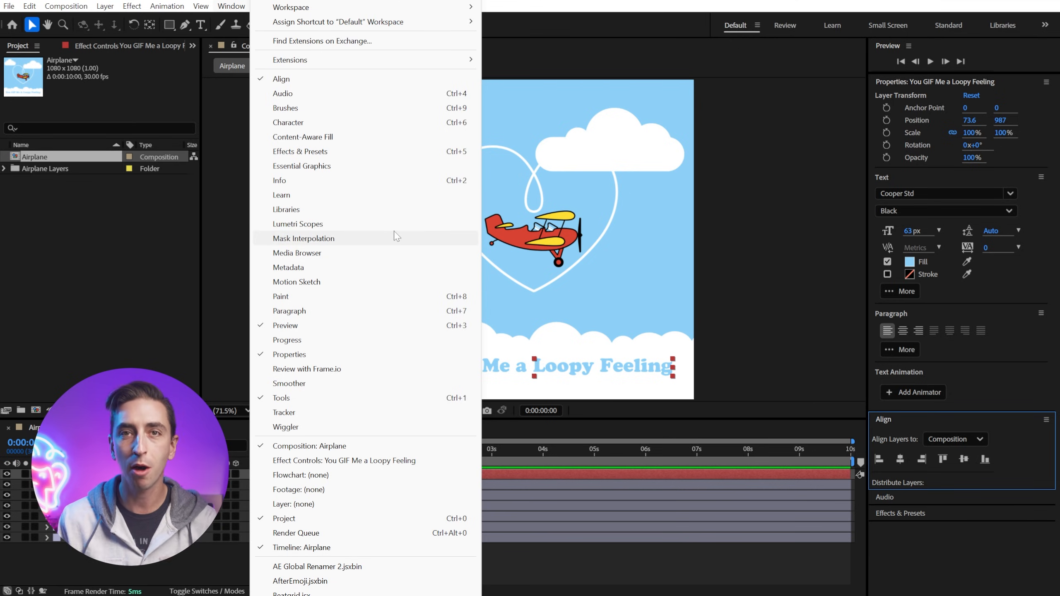
left_click(230, 9)
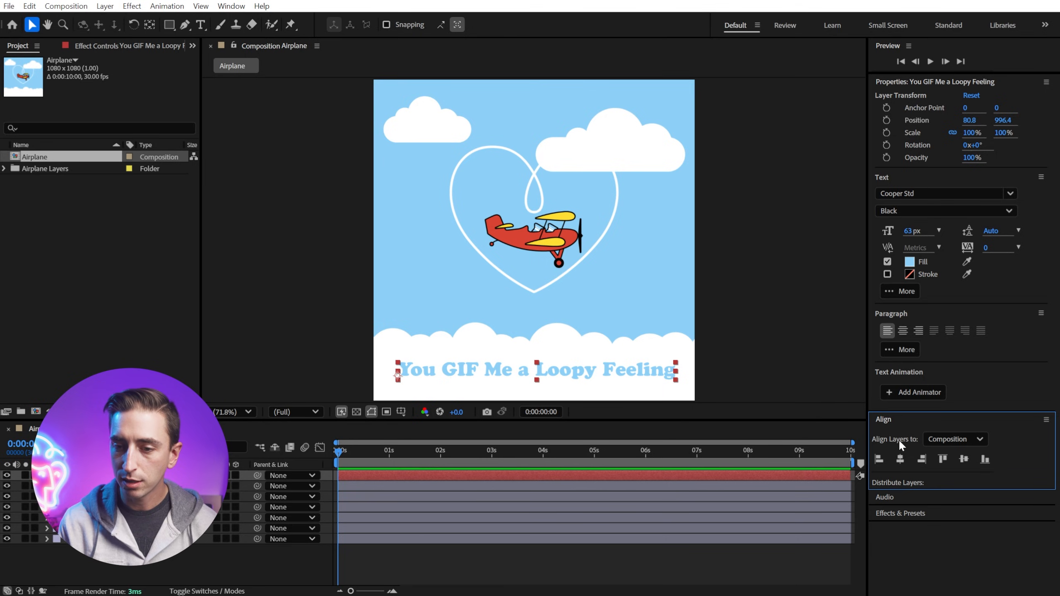
left_click(972, 441)
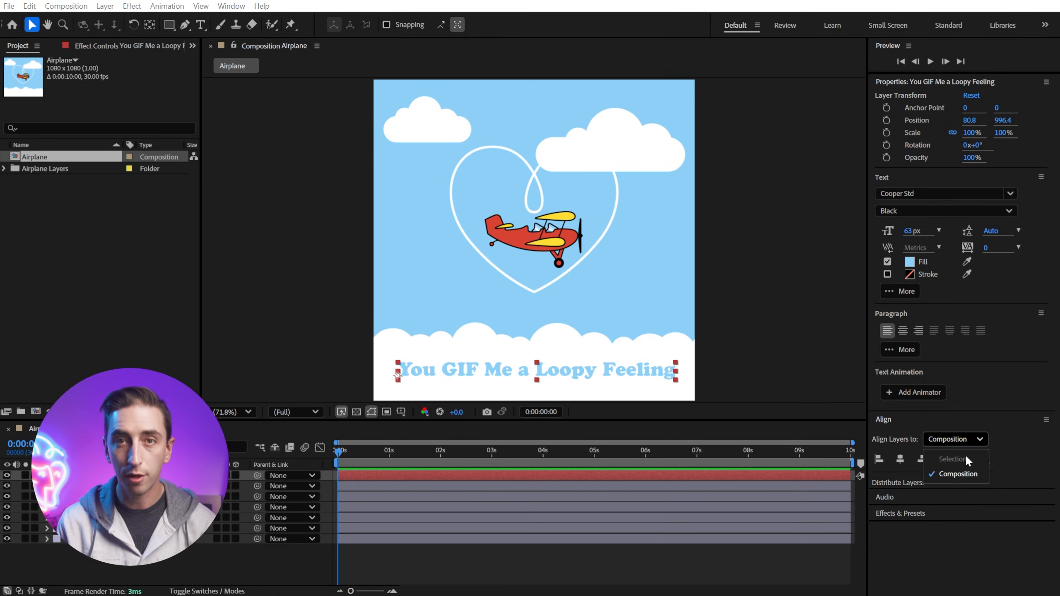
left_click(979, 440)
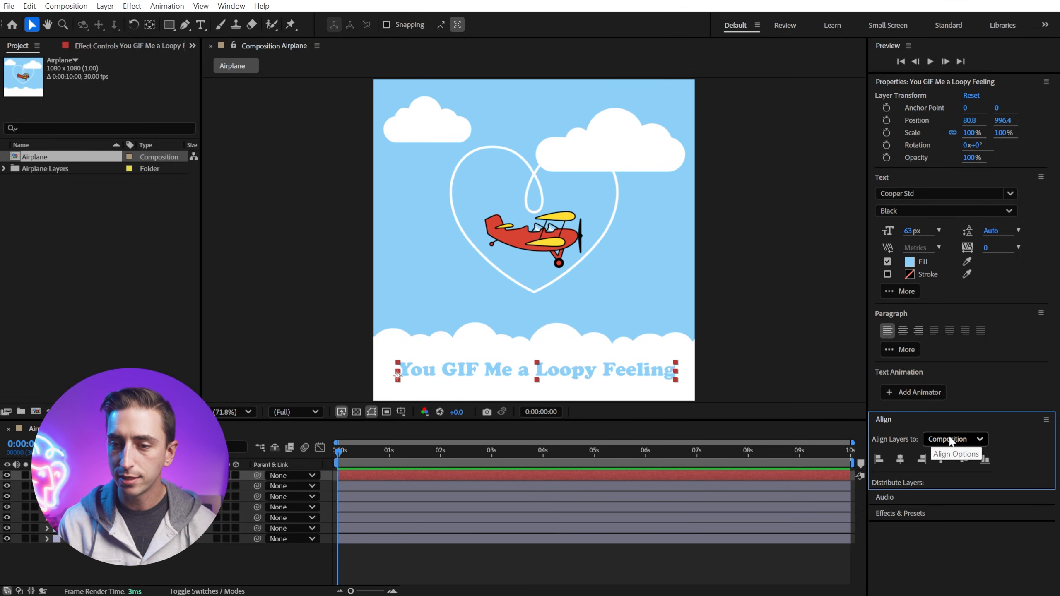
left_click(899, 459)
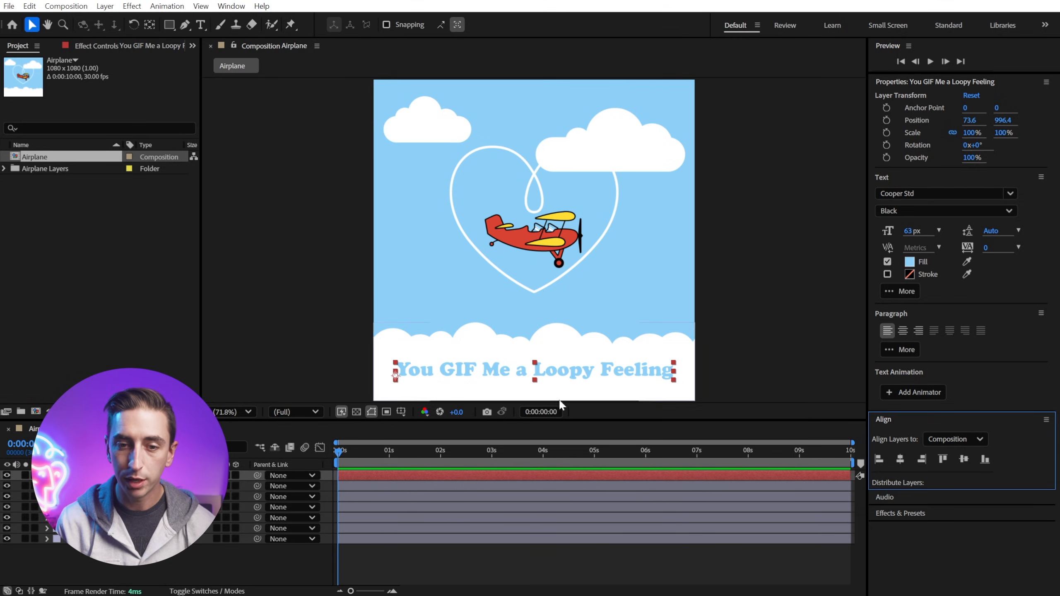
Step: Nudge the text's vertical position so it sits centered within the white cloud band
mouse_move(550, 374)
left_mouse_down()
mouse_move(557, 364)
mouse_move(544, 363)
left_mouse_up()
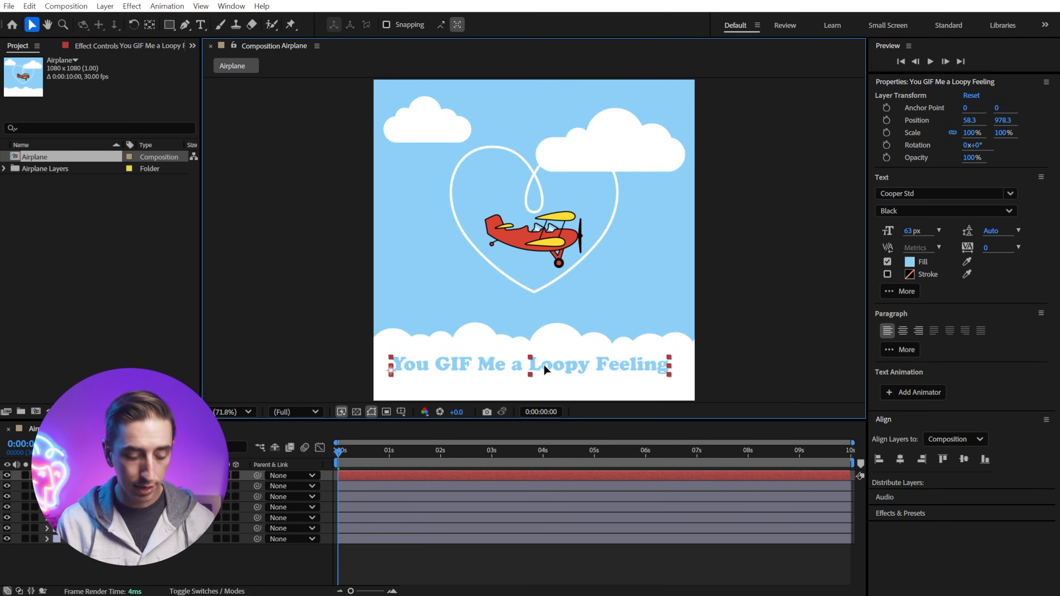
mouse_move(543, 364)
left_mouse_down()
mouse_move(550, 337)
mouse_move(554, 378)
mouse_move(550, 358)
mouse_move(583, 372)
mouse_move(547, 366)
left_mouse_up()
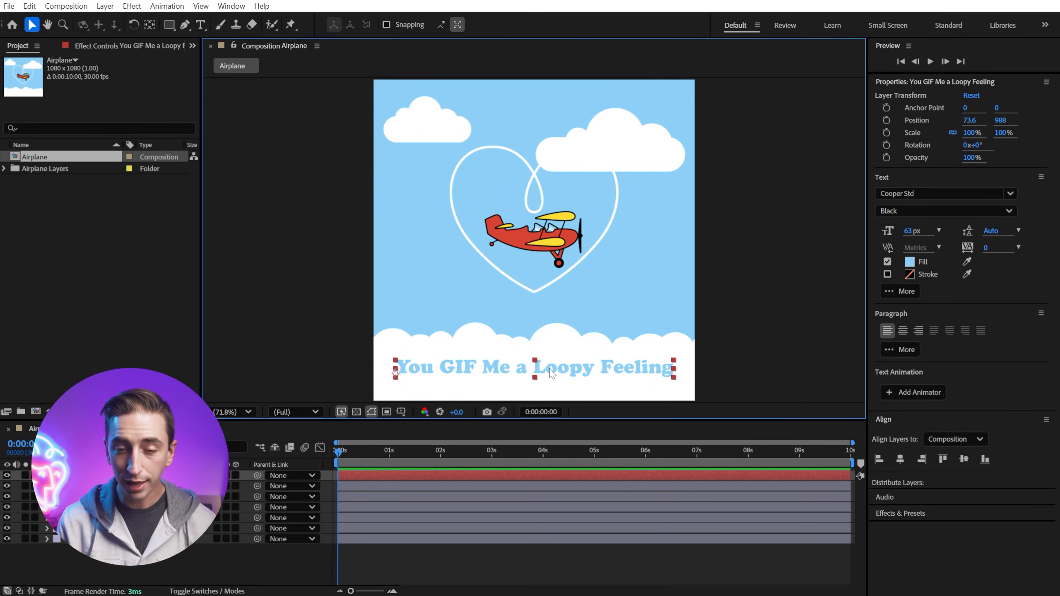
key("Up")
key("Up")
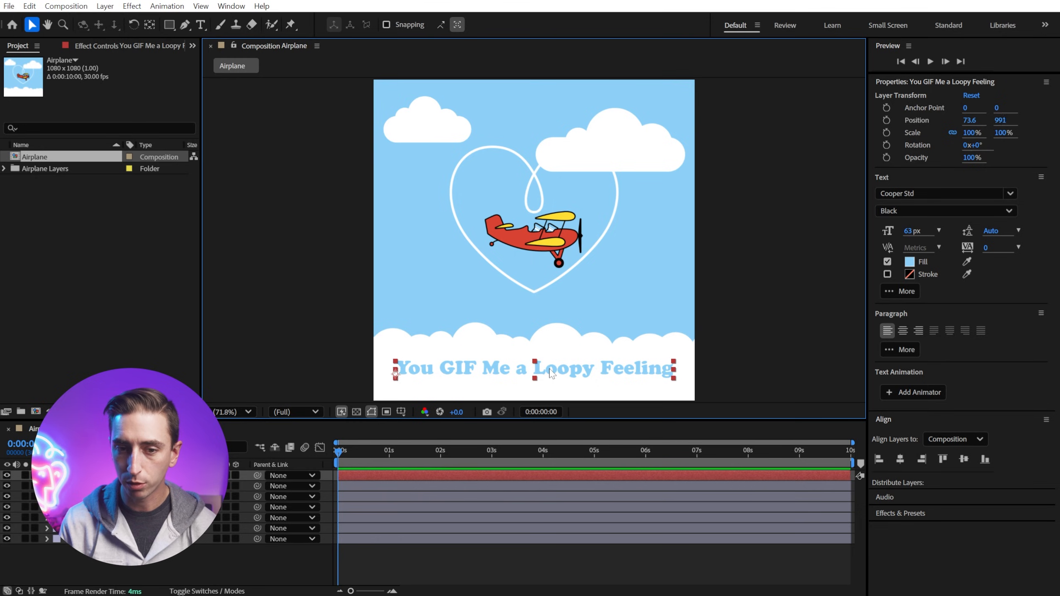
key("Down")
key("Down")
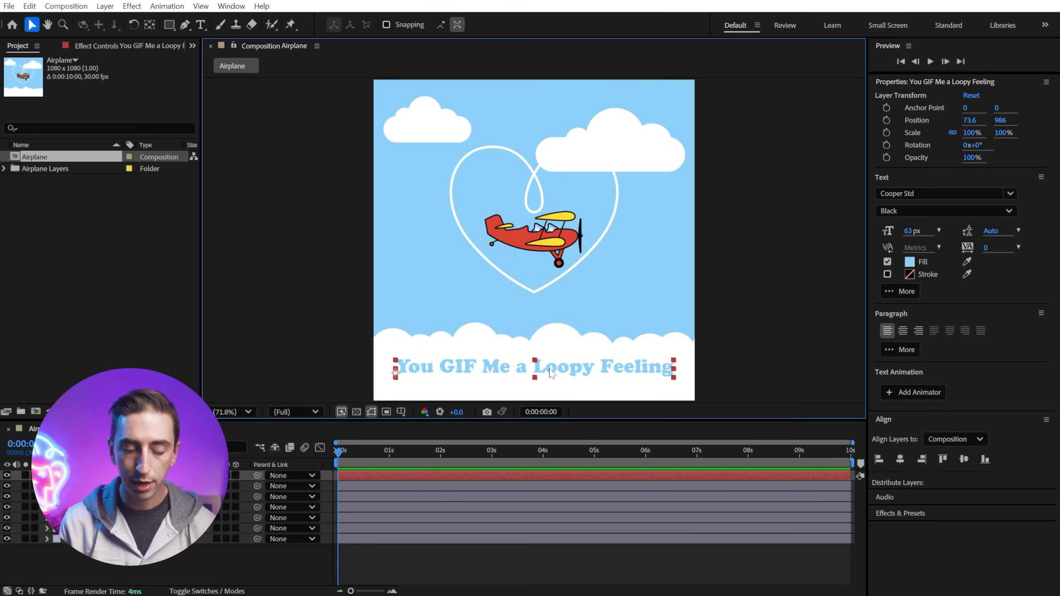
key("Down")
key("Down")
key("Down")
key("Down")
key("Down")
key("Down")
key("Down")
key("Down")
key("Down")
key("Down")
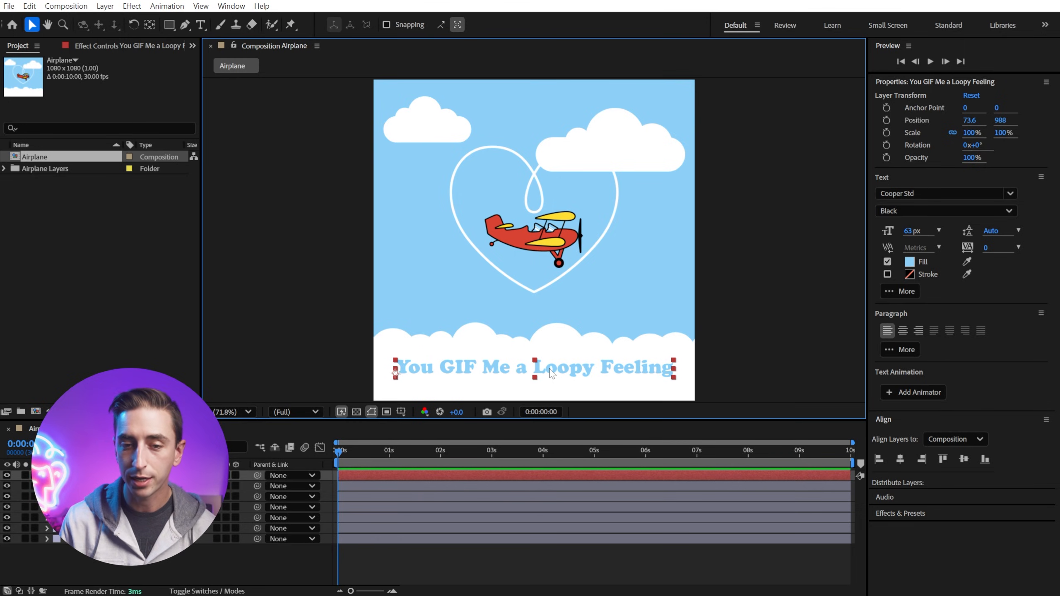
key("shift+Up")
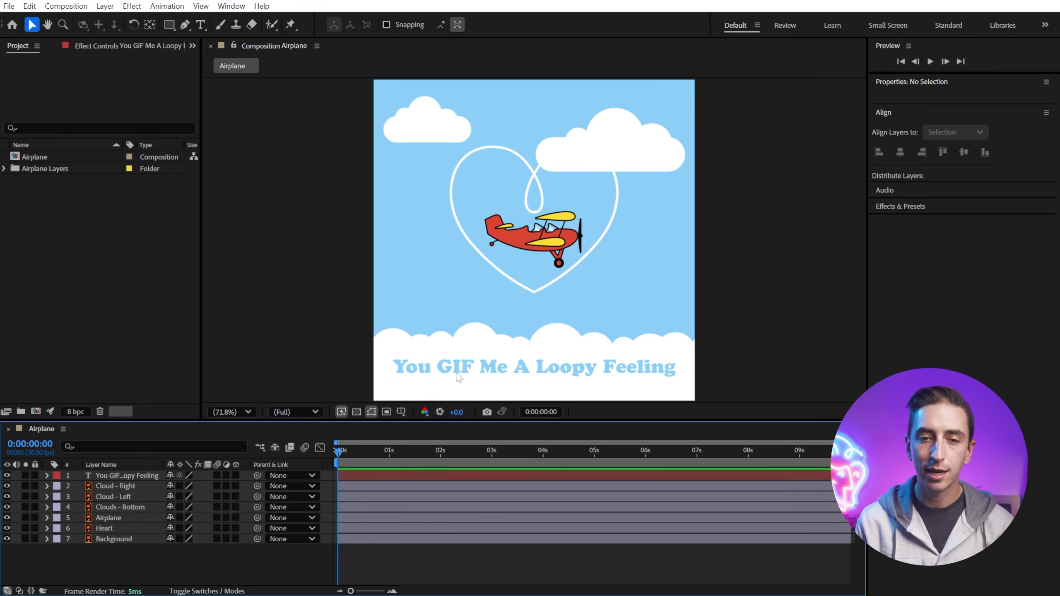
Step: Drag the heart artwork and undo the move
left_click_drag(483, 163, 553, 180)
key("ctrl+z")
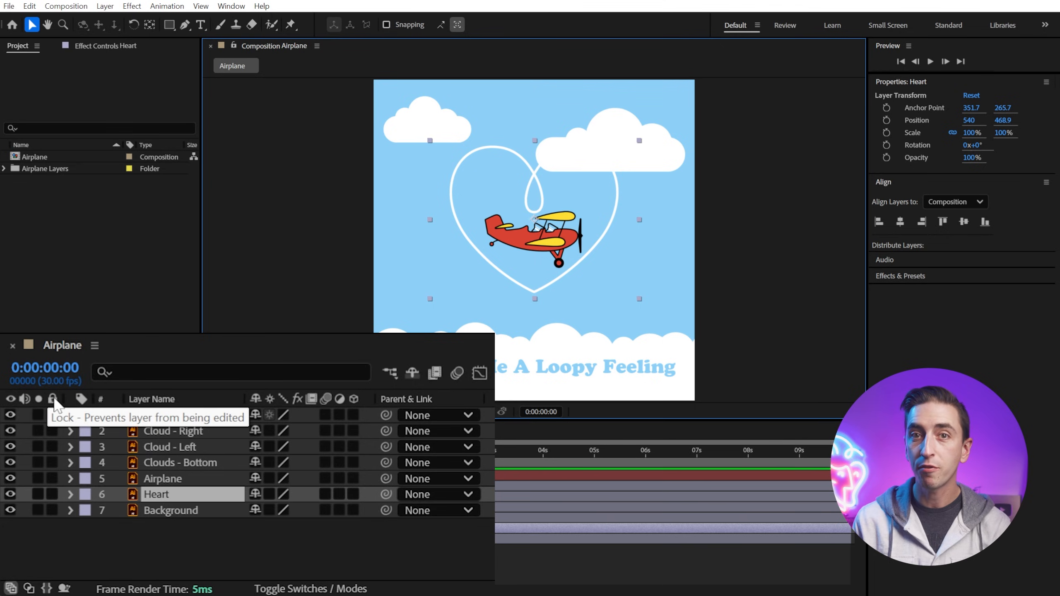
Step: Lock the text layer so it cannot be edited, then select the Airplane layer
left_click(52, 446)
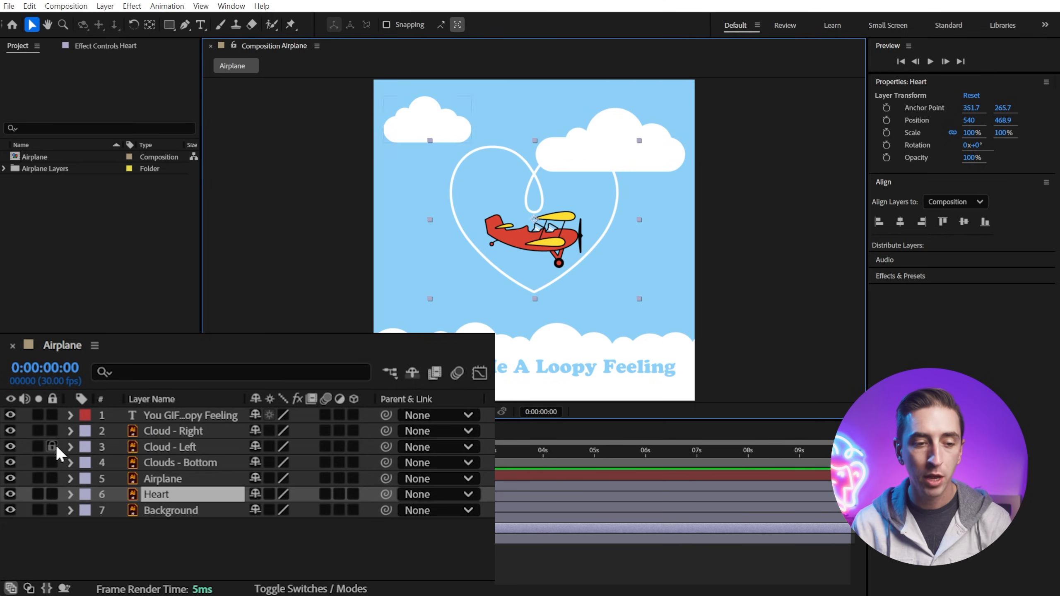
left_click(52, 415)
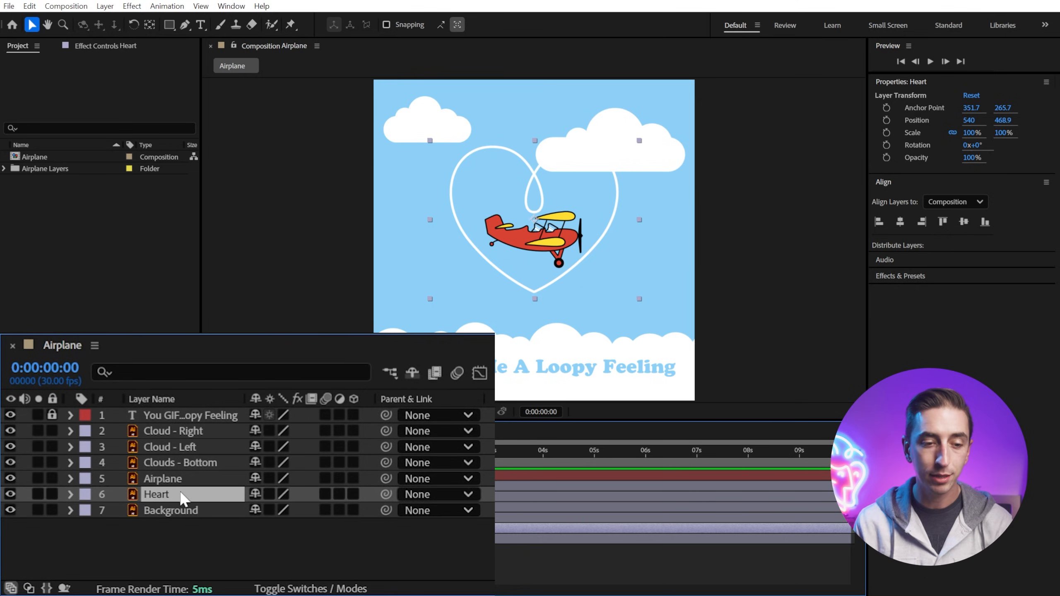
left_click(161, 483)
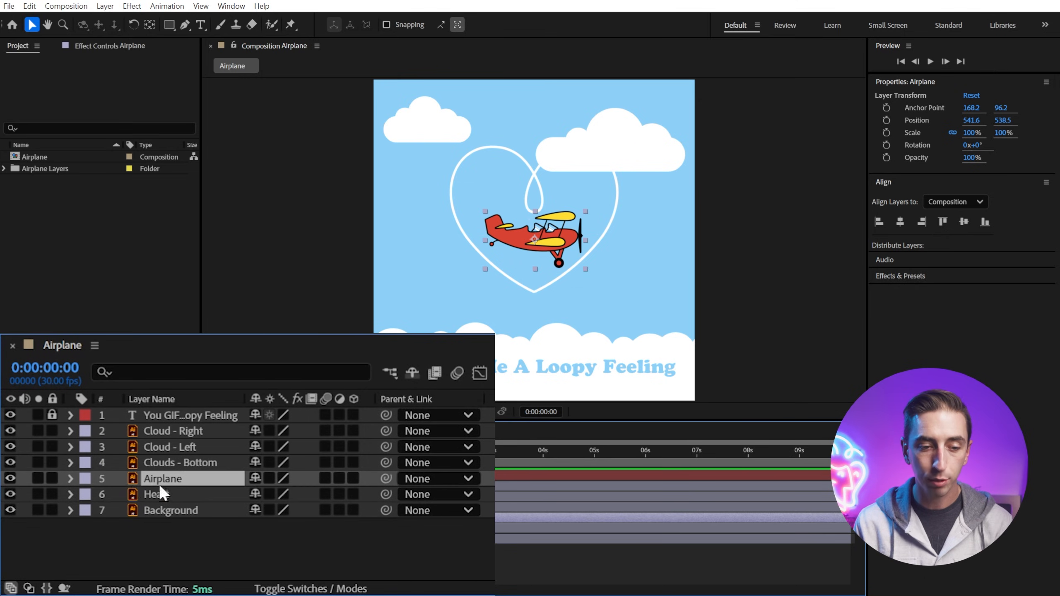
Step: Lock the cloud, heart and background layers so only the Airplane layer stays editable
left_click(50, 430)
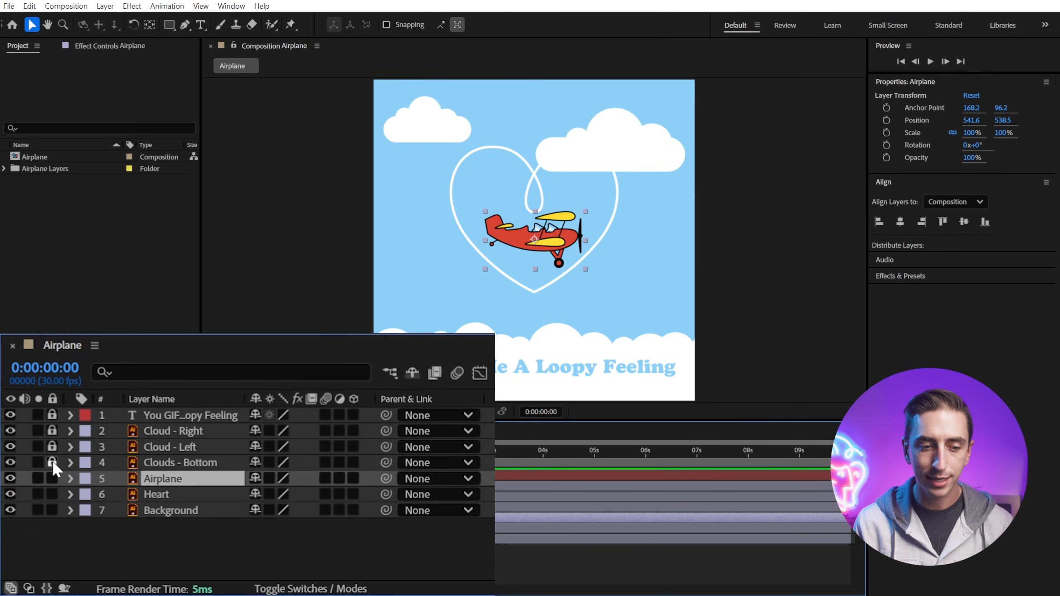
left_click(51, 492)
left_click(53, 509)
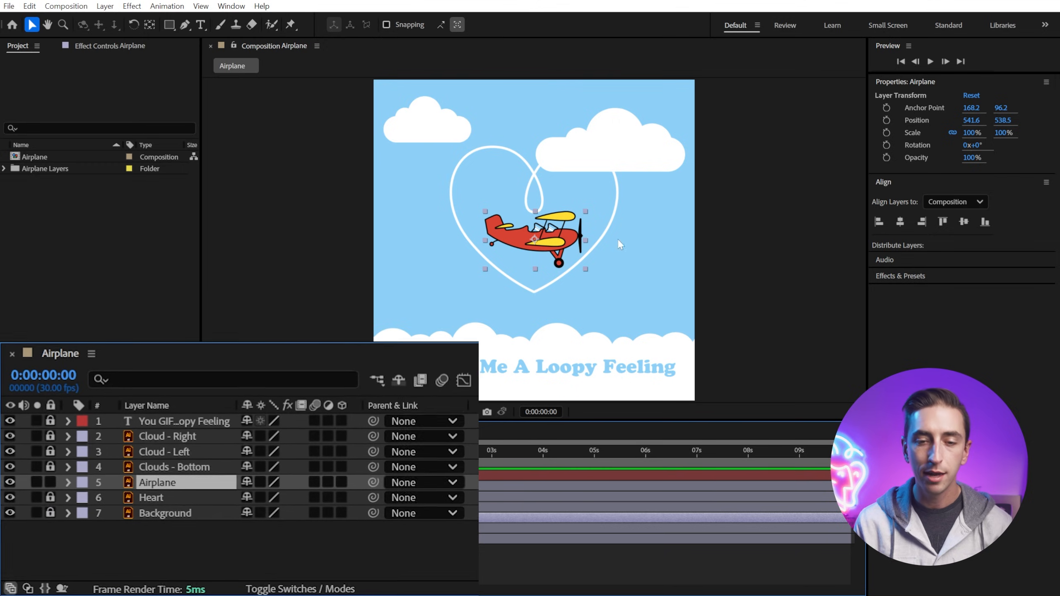
Step: Select the airplane and drag it off the composition toward the lower-left corner
left_click(608, 192)
left_click(541, 238)
left_click(692, 261)
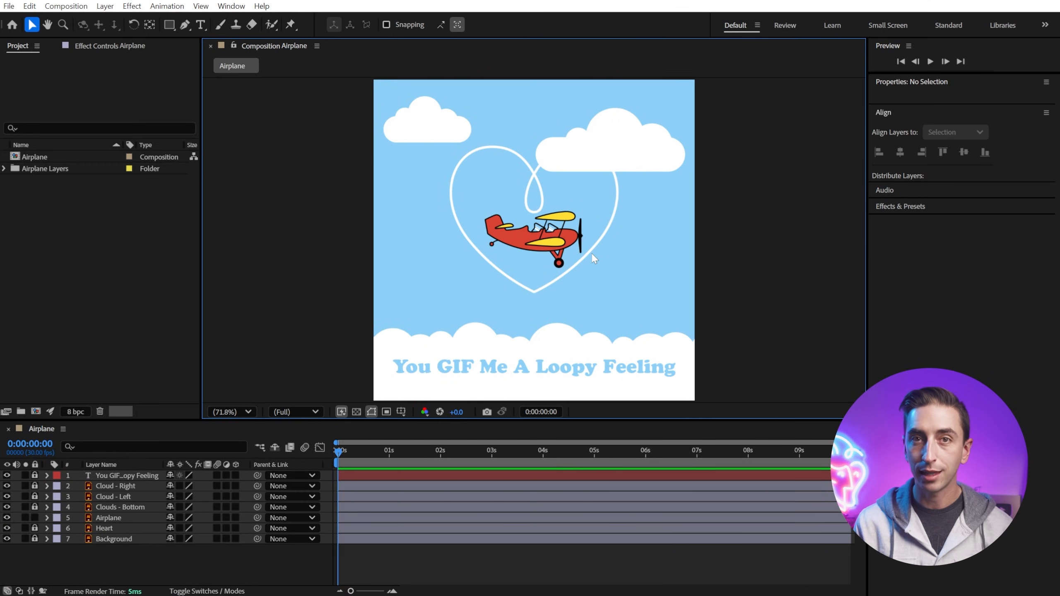
left_click(541, 241)
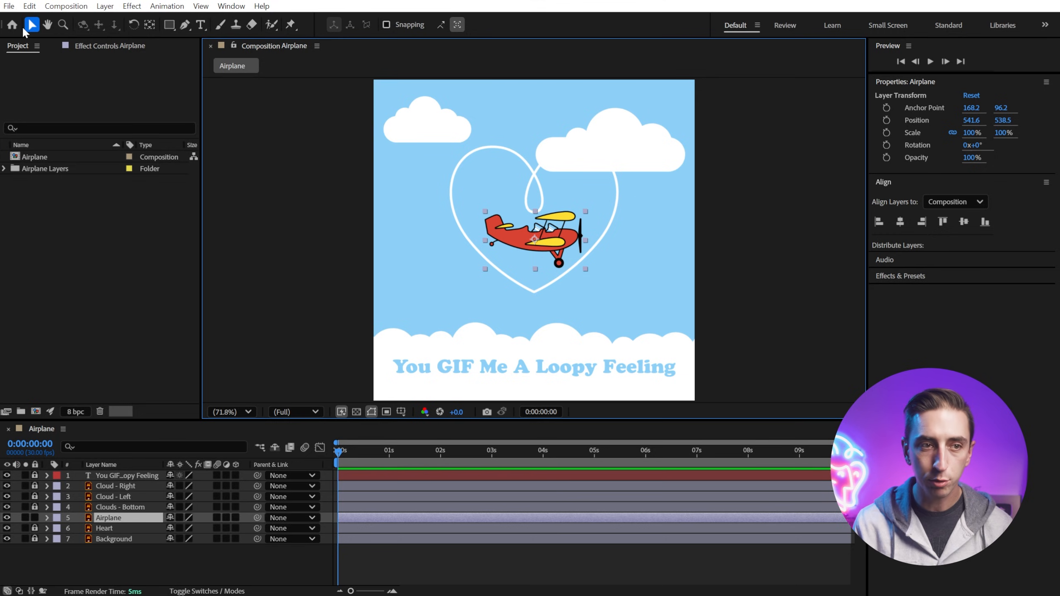
left_click_drag(562, 238, 514, 316)
left_click(126, 517)
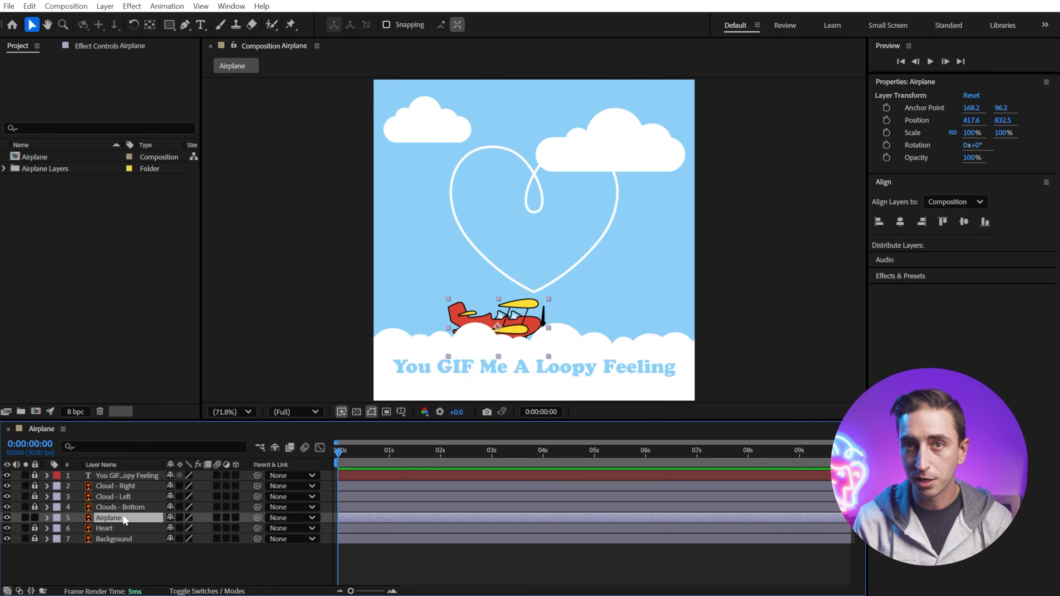
left_click_drag(500, 320, 337, 410)
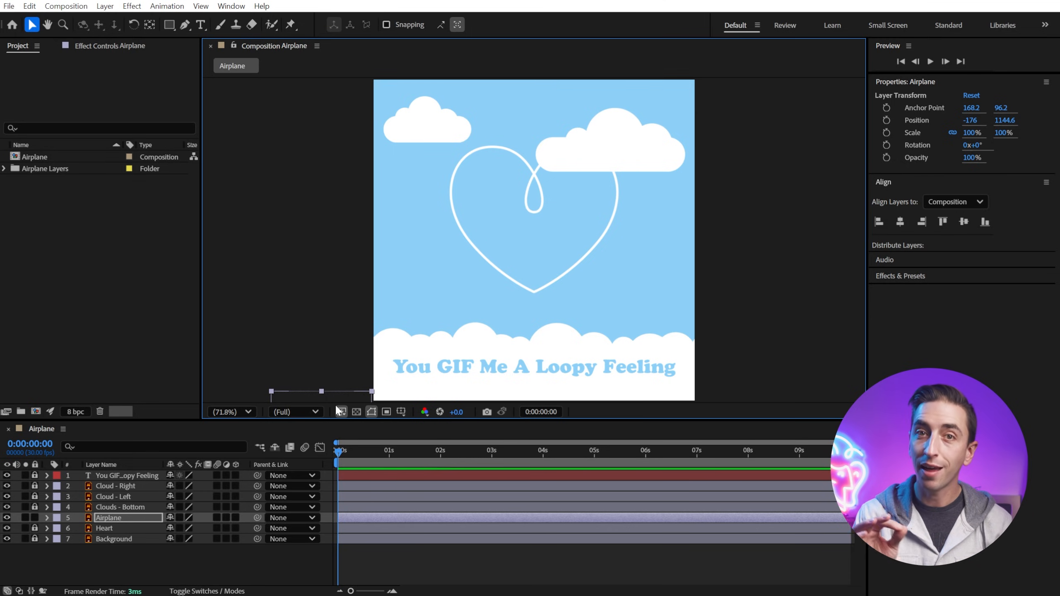
Step: Fine-tune the airplane's position so it sits just outside the composition's lower-left corner
left_click(48, 25)
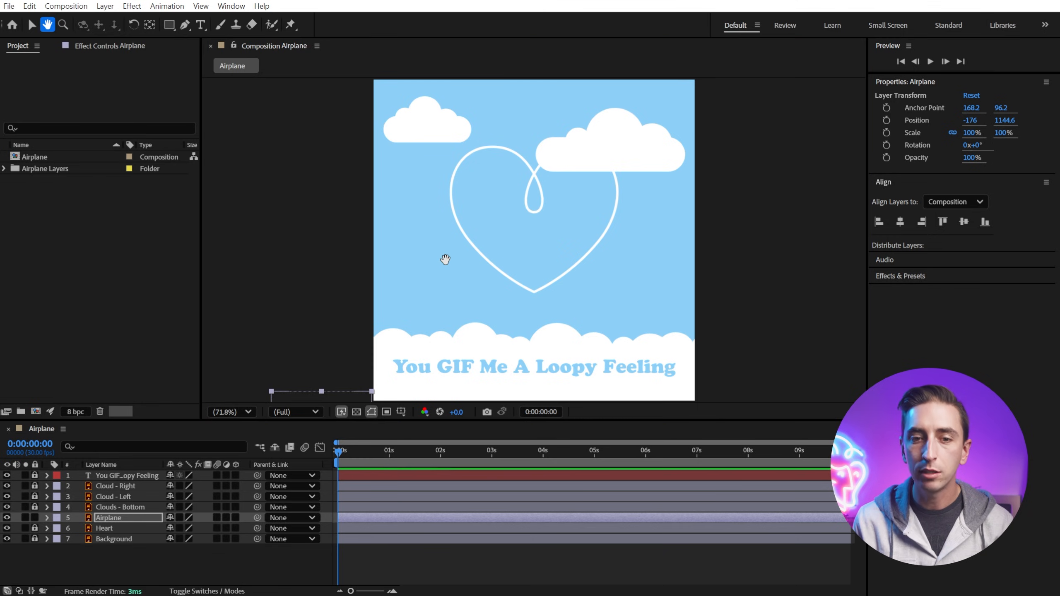
left_click_drag(416, 297, 471, 204)
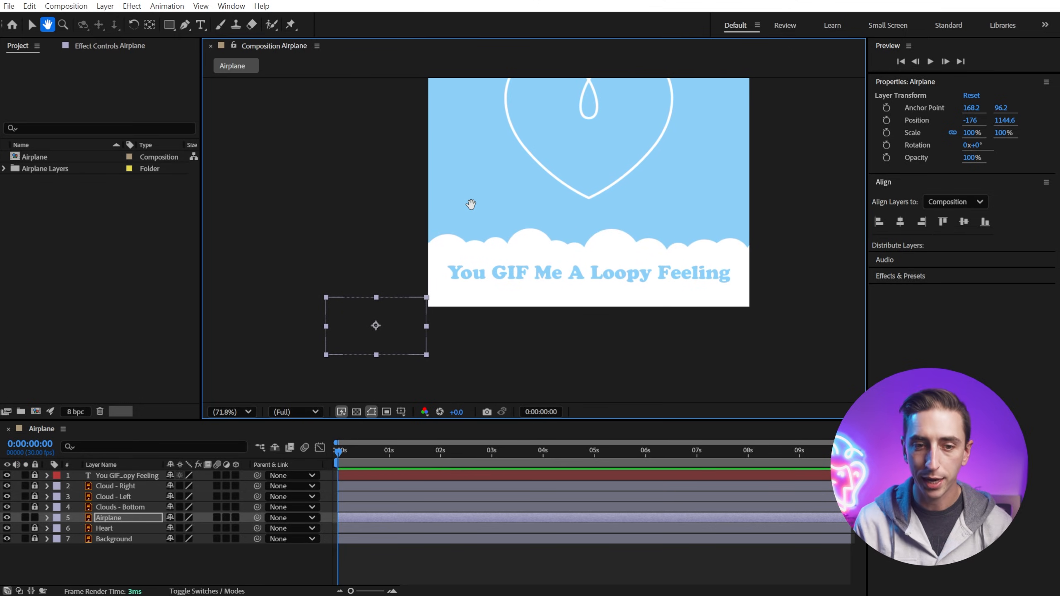
left_click_drag(471, 204, 450, 193)
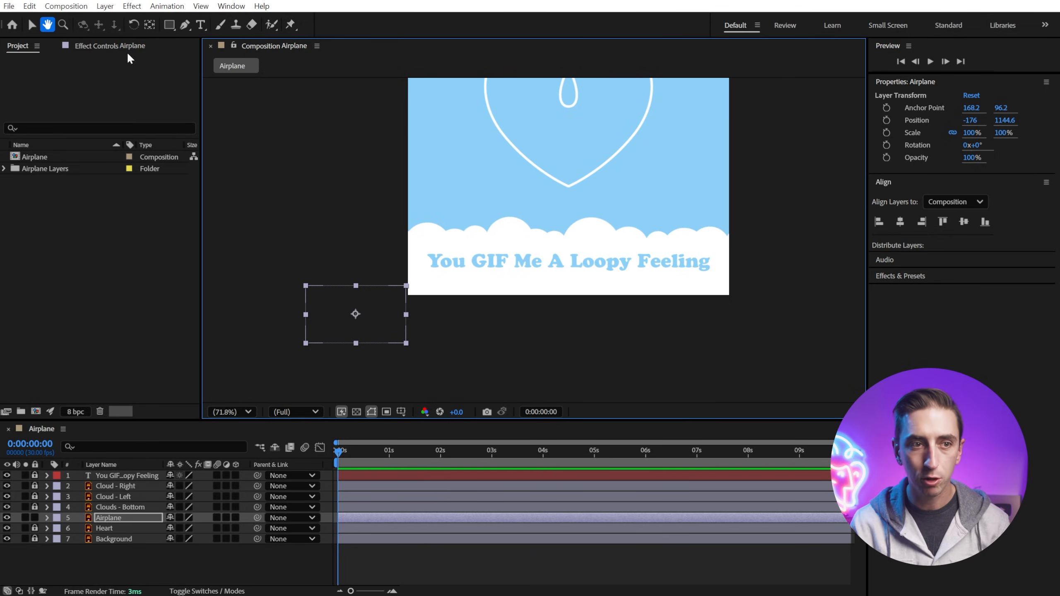
left_click(28, 25)
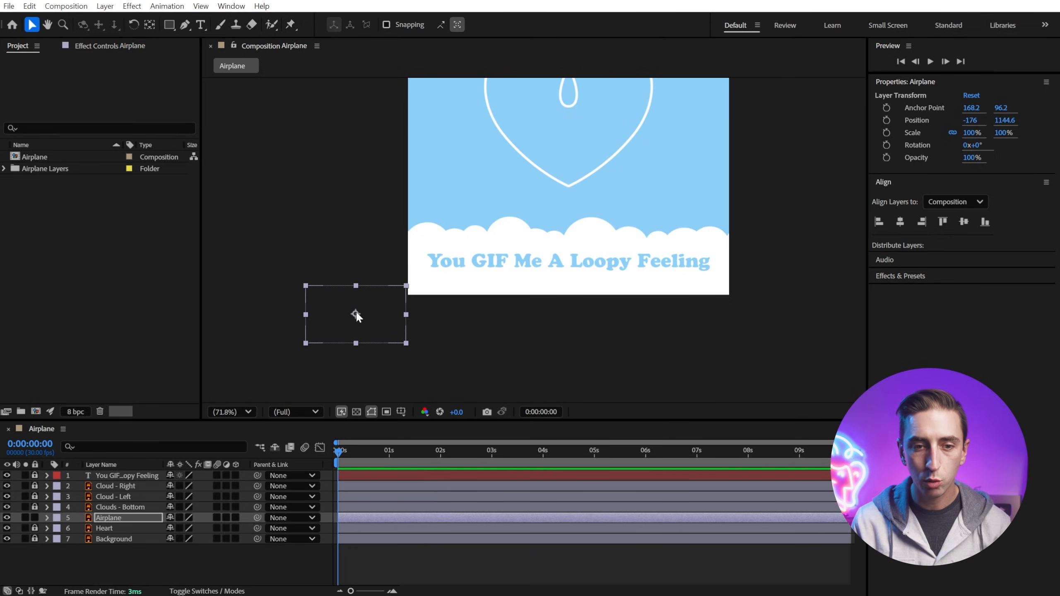
mouse_move(358, 314)
left_mouse_down()
mouse_move(354, 299)
mouse_move(334, 311)
mouse_move(372, 299)
mouse_move(368, 315)
mouse_move(374, 298)
mouse_move(355, 299)
left_mouse_up()
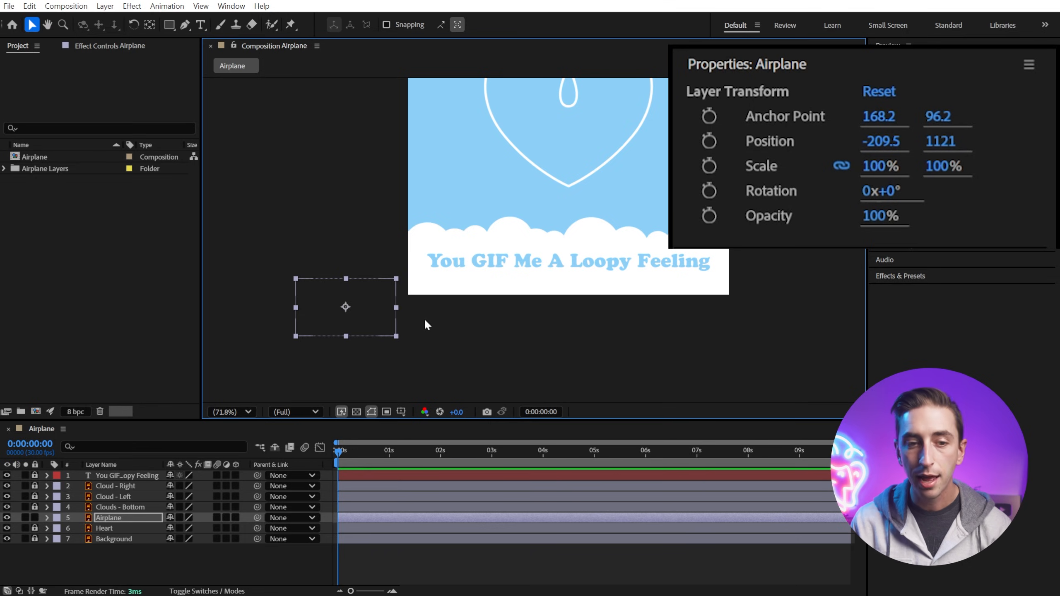
mouse_move(361, 307)
left_mouse_down()
mouse_move(382, 303)
mouse_move(370, 309)
mouse_move(366, 288)
mouse_move(371, 298)
left_mouse_up()
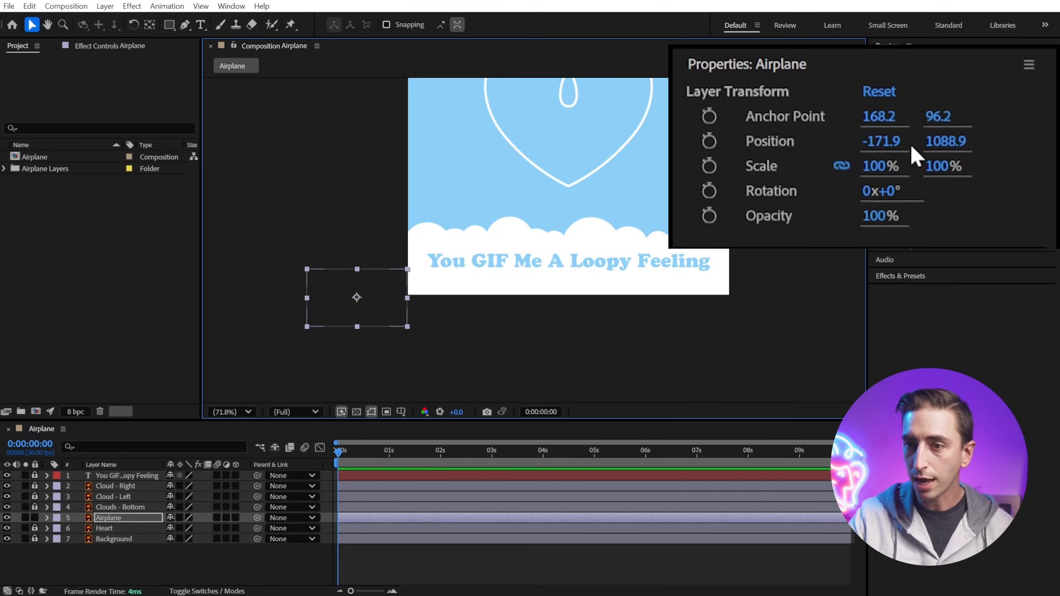
Step: Enable keyframing for the airplane's Position at 0 seconds
left_click(709, 142)
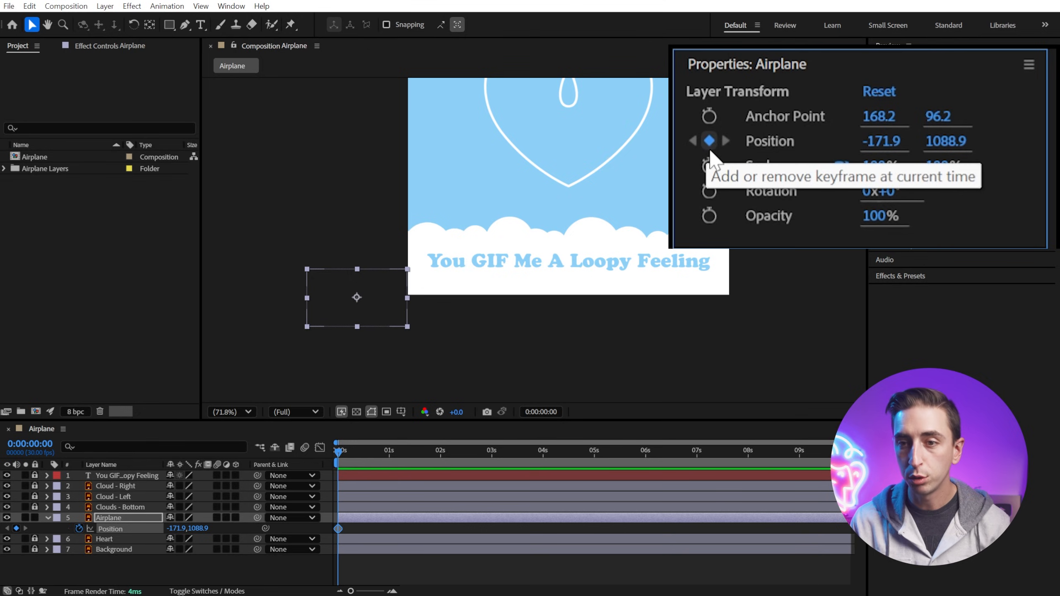
left_click(347, 529)
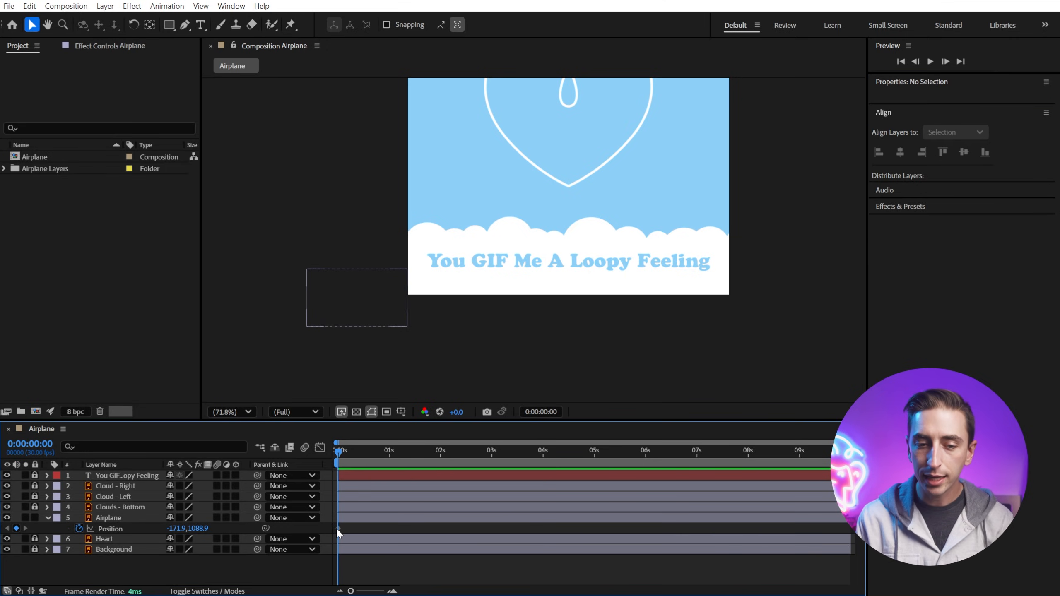
left_click(338, 529)
left_click(346, 530)
left_click(338, 529)
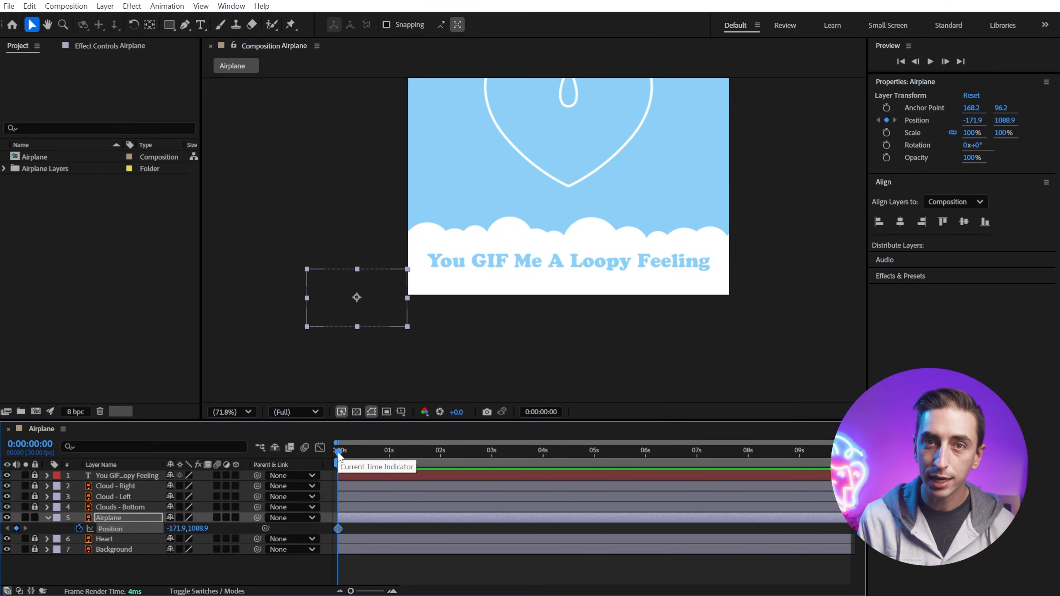
mouse_move(339, 533)
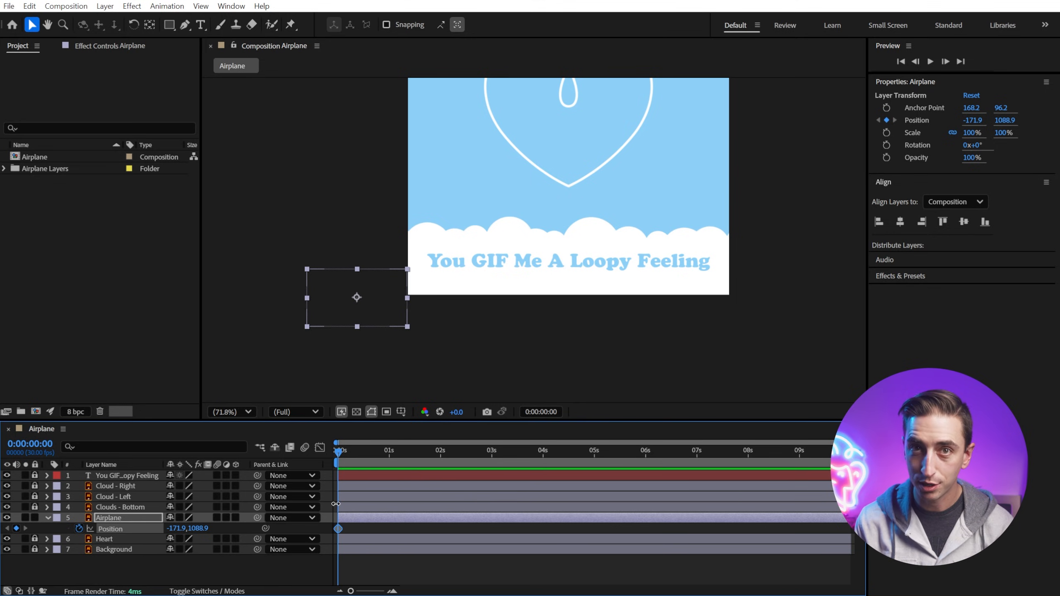
Step: At 1 second, move the airplane onto the right side of the heart outline
left_click_drag(340, 452, 391, 462)
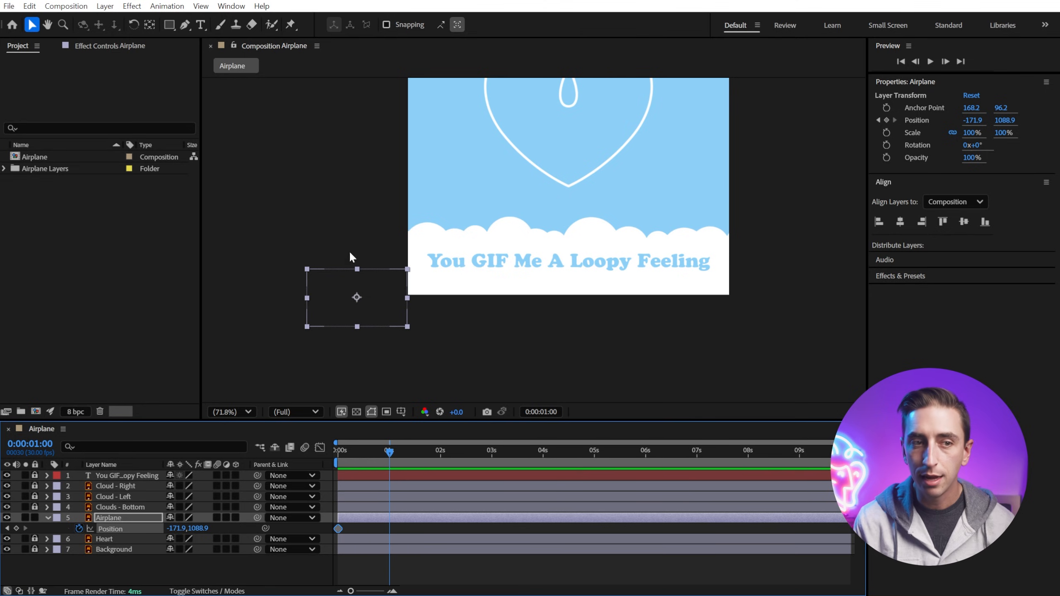
left_click(47, 24)
left_click_drag(642, 113, 572, 214)
left_click(31, 24)
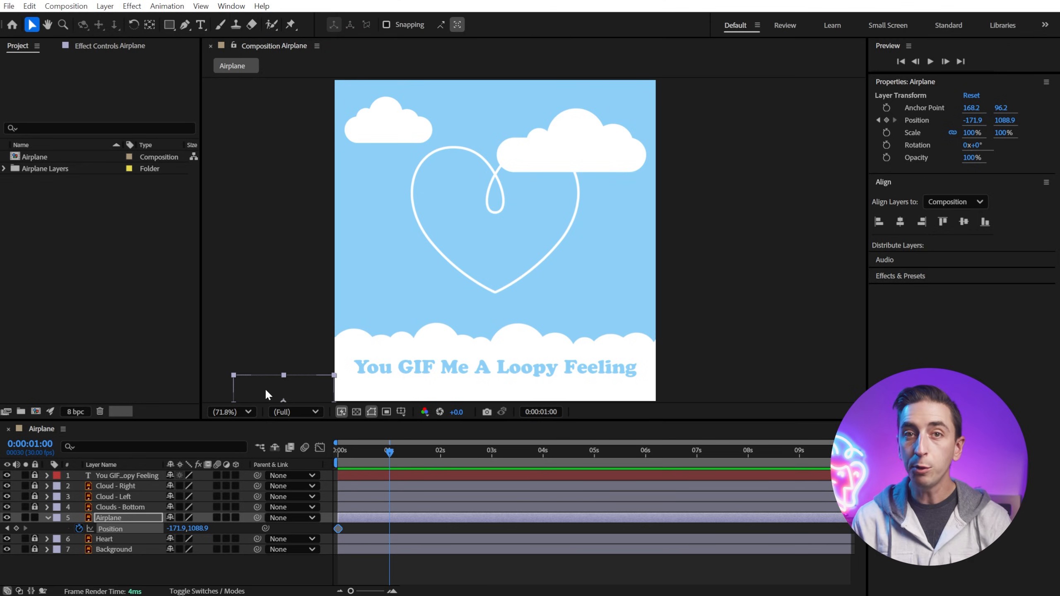
left_click_drag(264, 388, 541, 228)
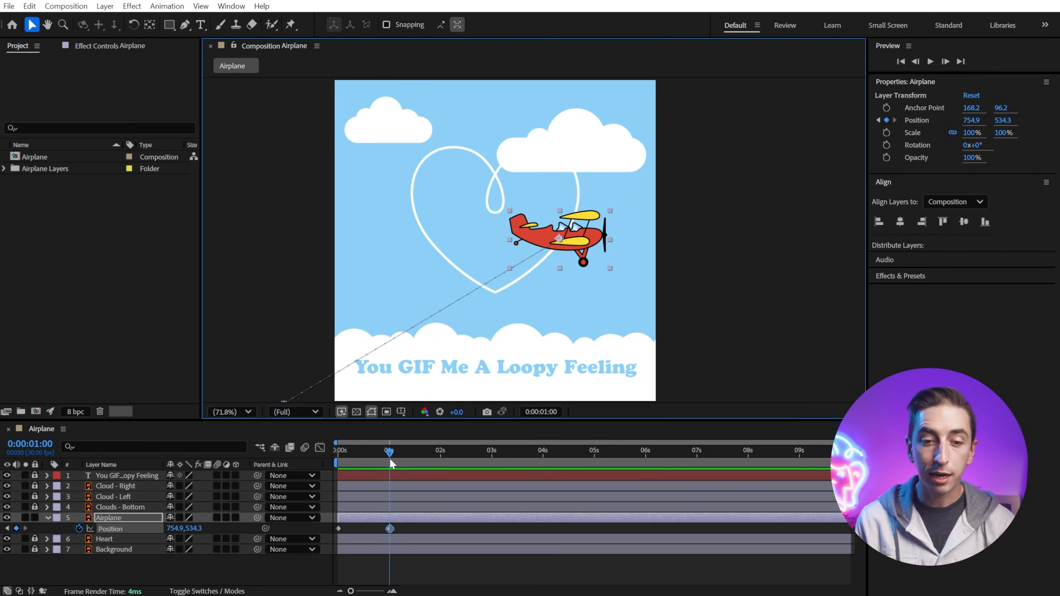
Step: Preview the airplane's motion from the start of the timeline
left_click_drag(389, 457, 292, 476)
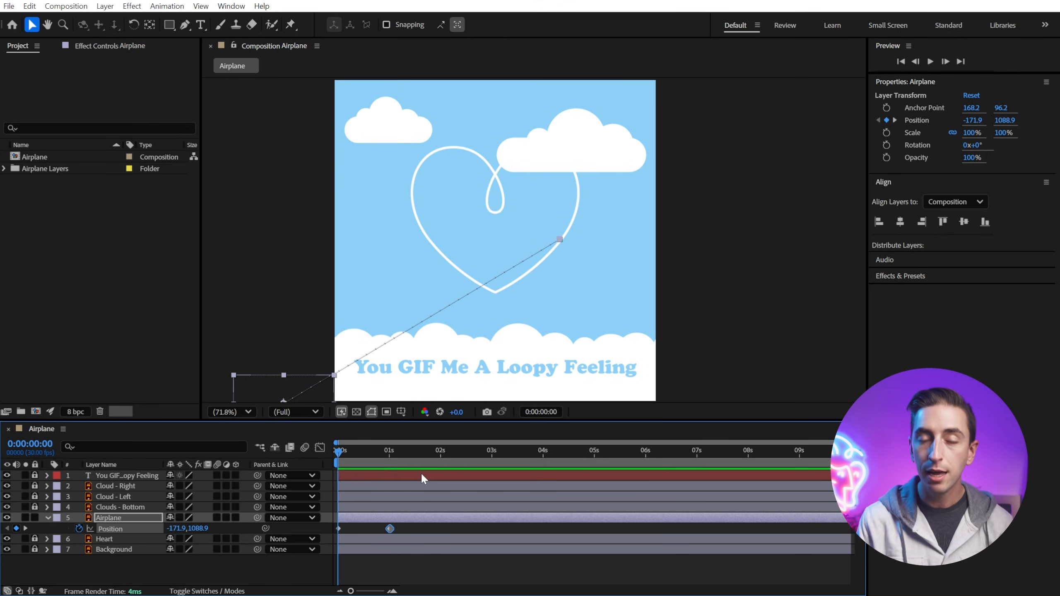
key("space")
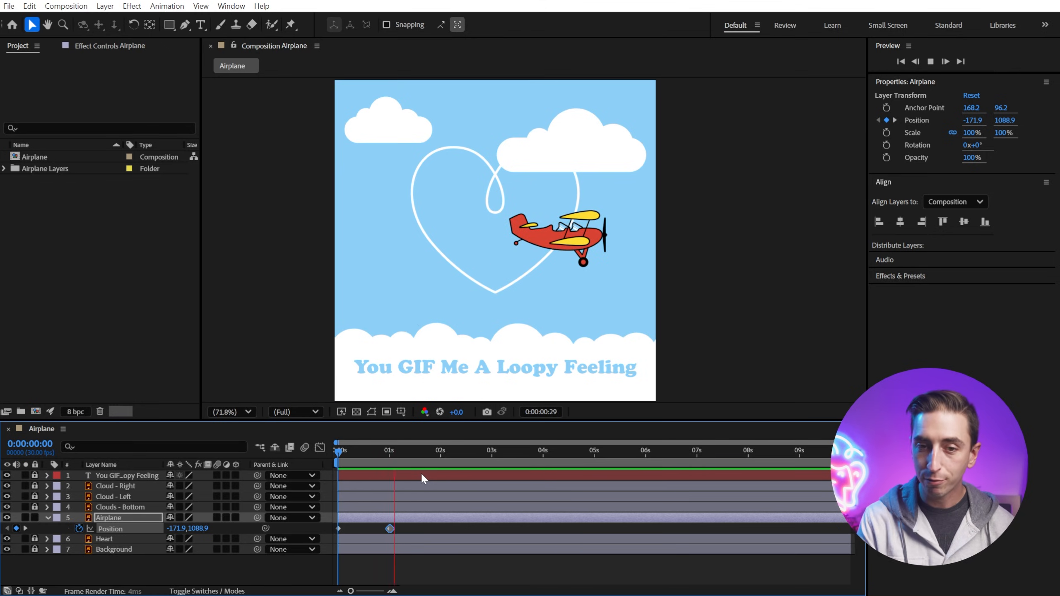
key("space")
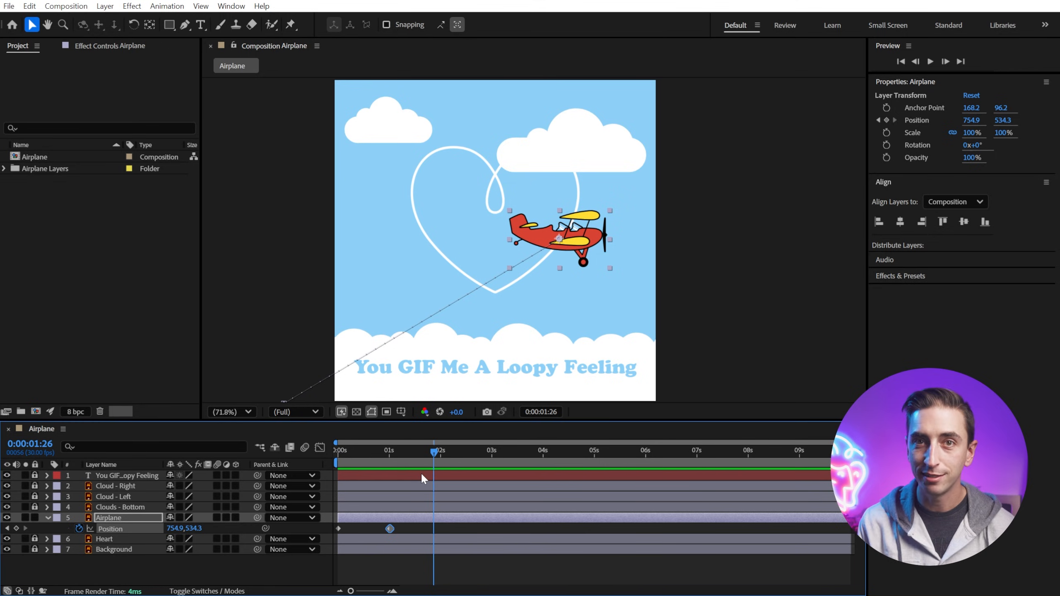
left_click_drag(434, 452, 376, 534)
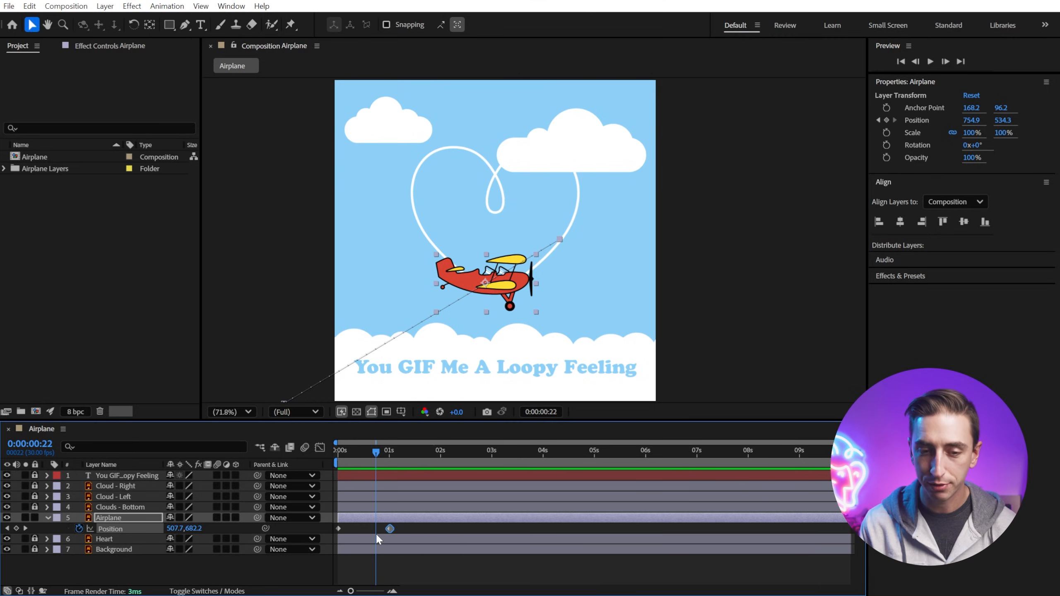
mouse_move(376, 533)
left_mouse_down()
mouse_move(348, 538)
mouse_move(382, 534)
left_mouse_up()
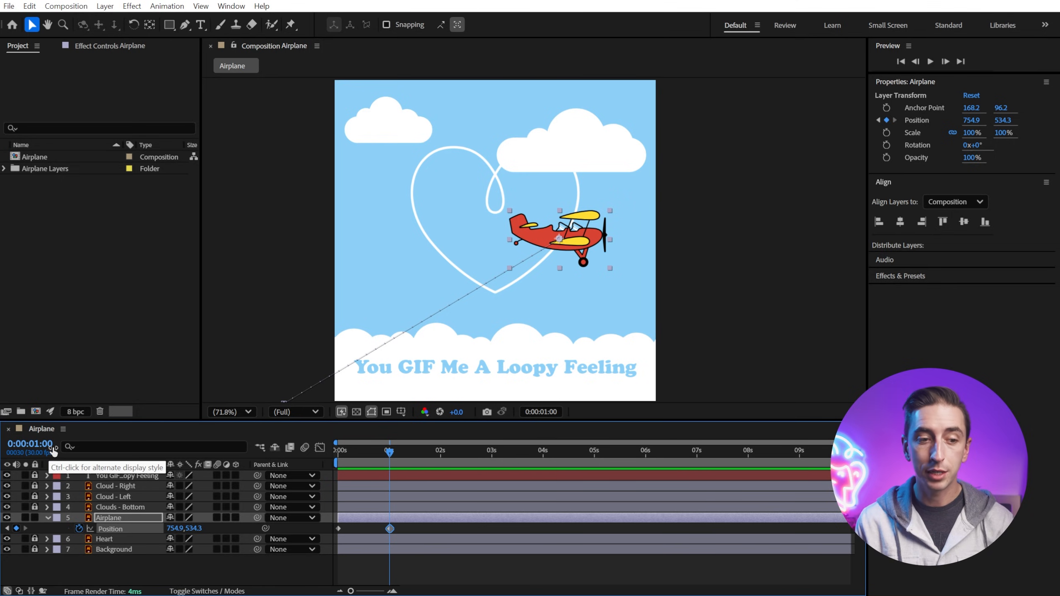
Step: Nudge the airplane up and right at 1 second, and at 2 seconds move it to the top centre of the heart
mouse_move(389, 451)
left_mouse_down()
mouse_move(353, 452)
mouse_move(390, 451)
left_mouse_up()
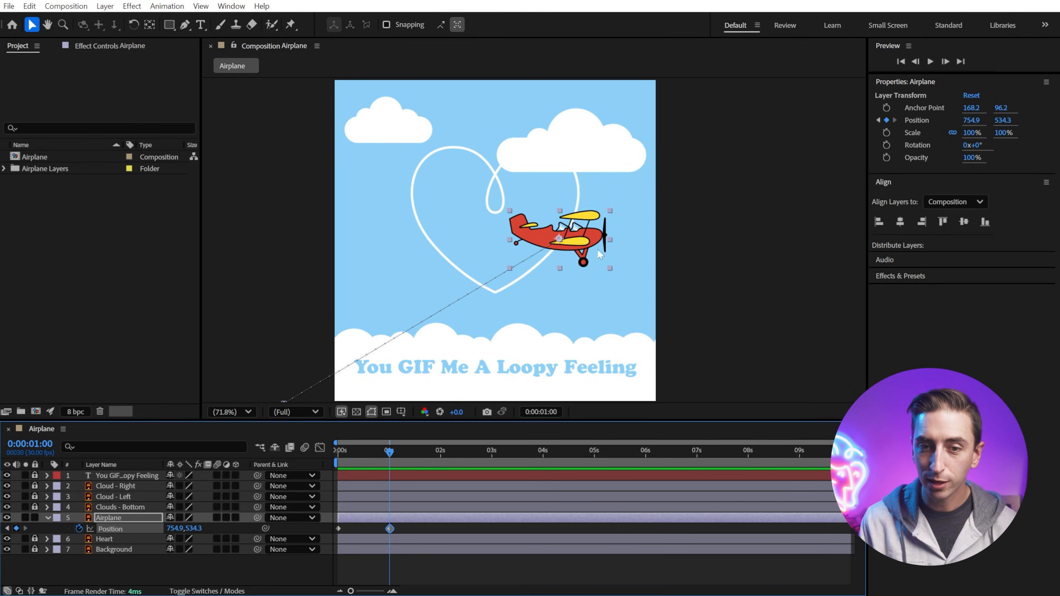
left_click_drag(581, 248, 599, 229)
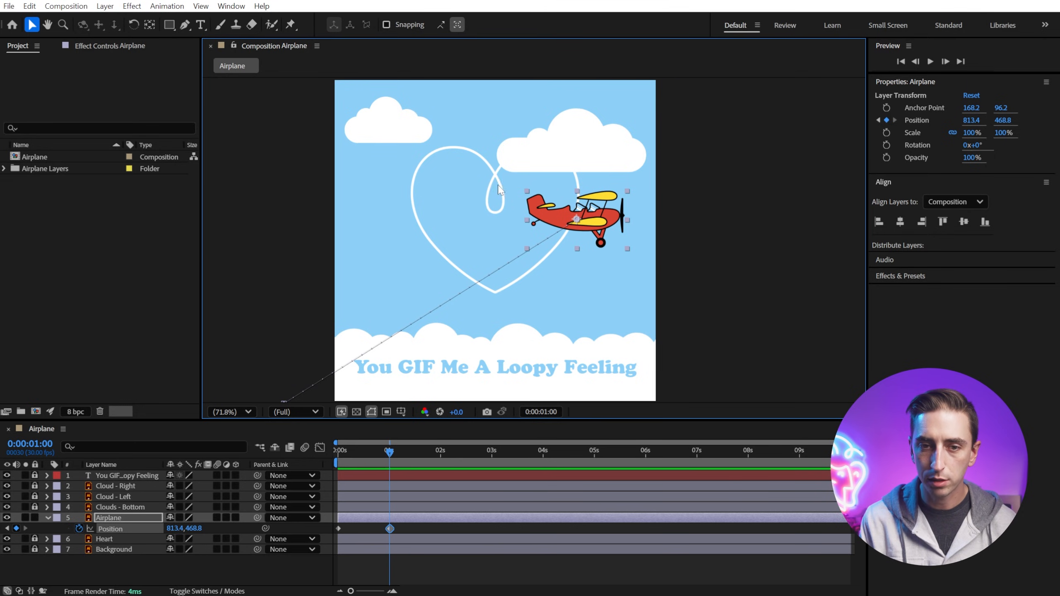
left_click_drag(389, 452, 438, 459)
left_click_drag(593, 224, 517, 179)
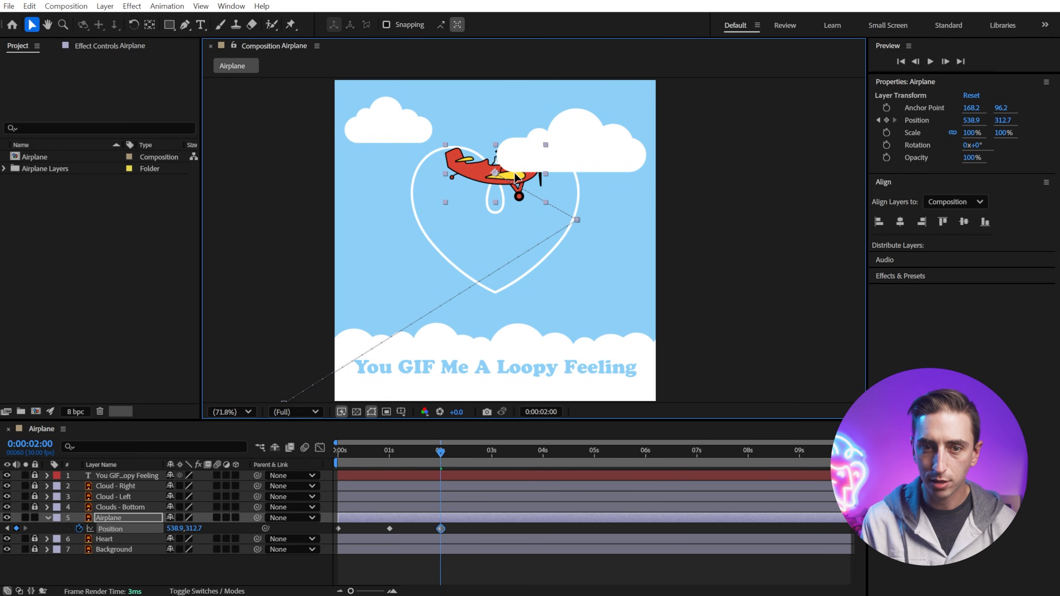
Step: Keyframe the airplane on the heart's left side at 3 seconds and off the lower-right corner at 4 seconds
left_click_drag(462, 449, 491, 458)
left_click_drag(511, 180, 444, 227)
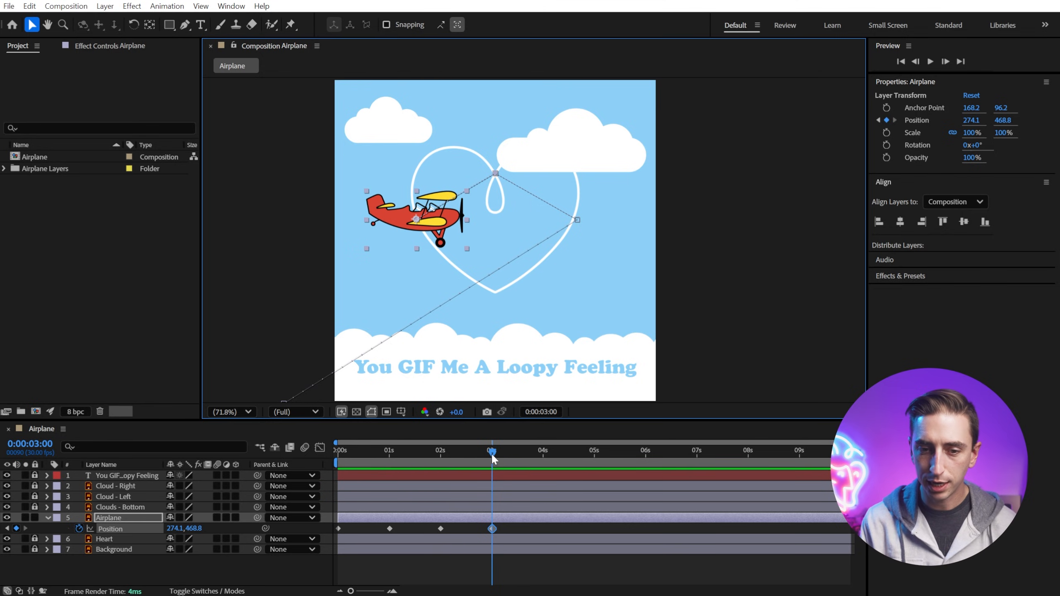
left_click_drag(492, 458, 542, 472)
left_click_drag(392, 212, 693, 420)
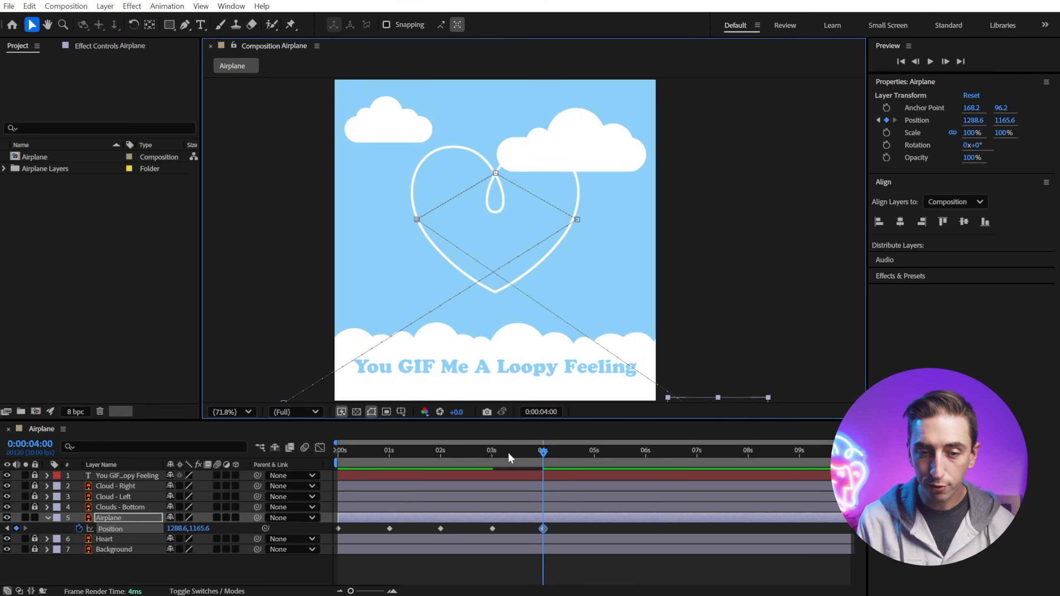
Step: Play back the airplane animation from the beginning
left_click(336, 450)
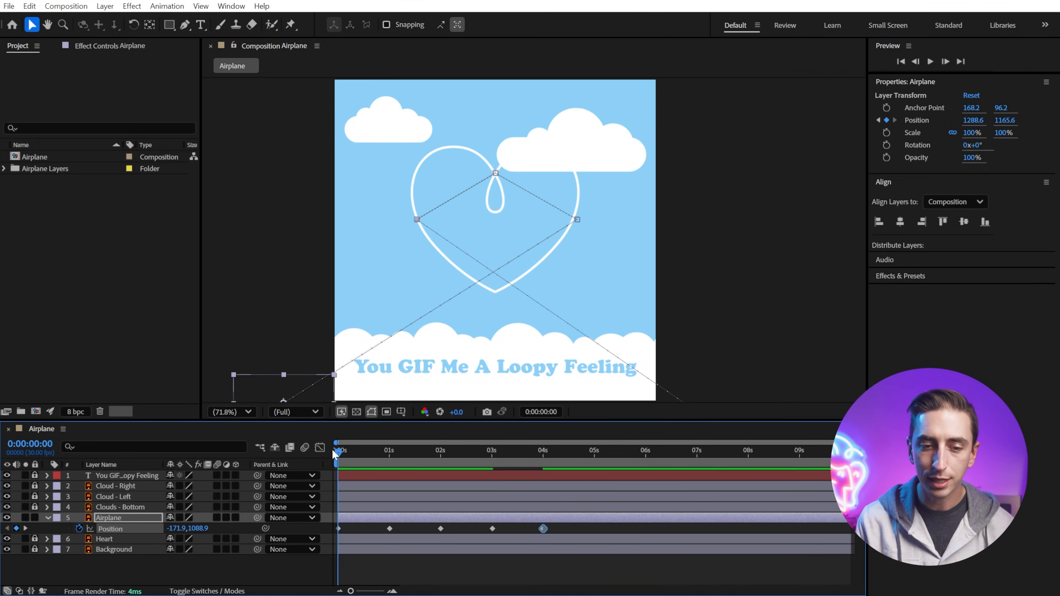
left_click_drag(333, 454, 295, 486)
key("space")
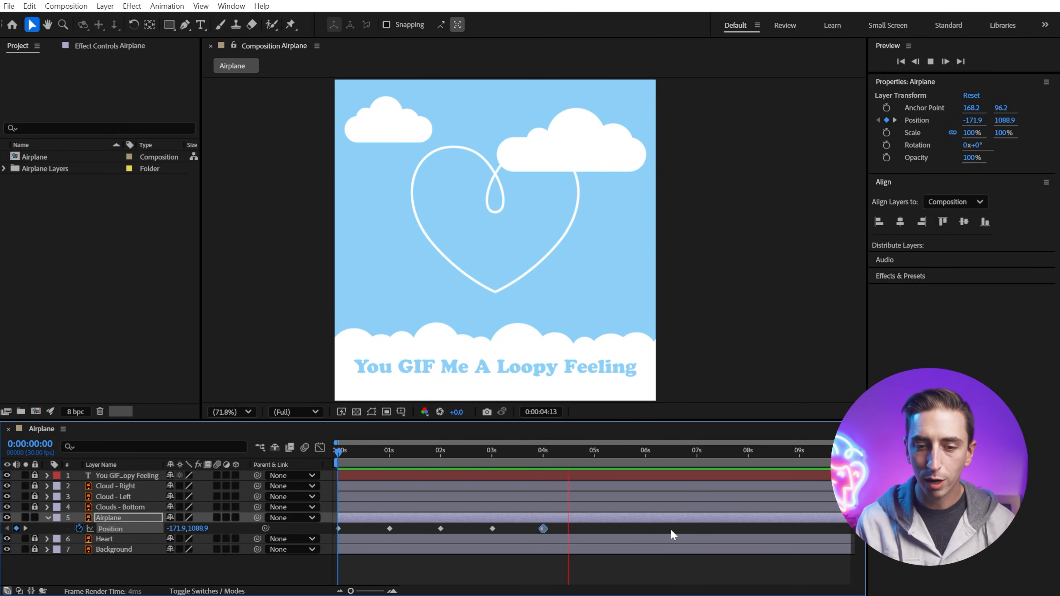
key("space")
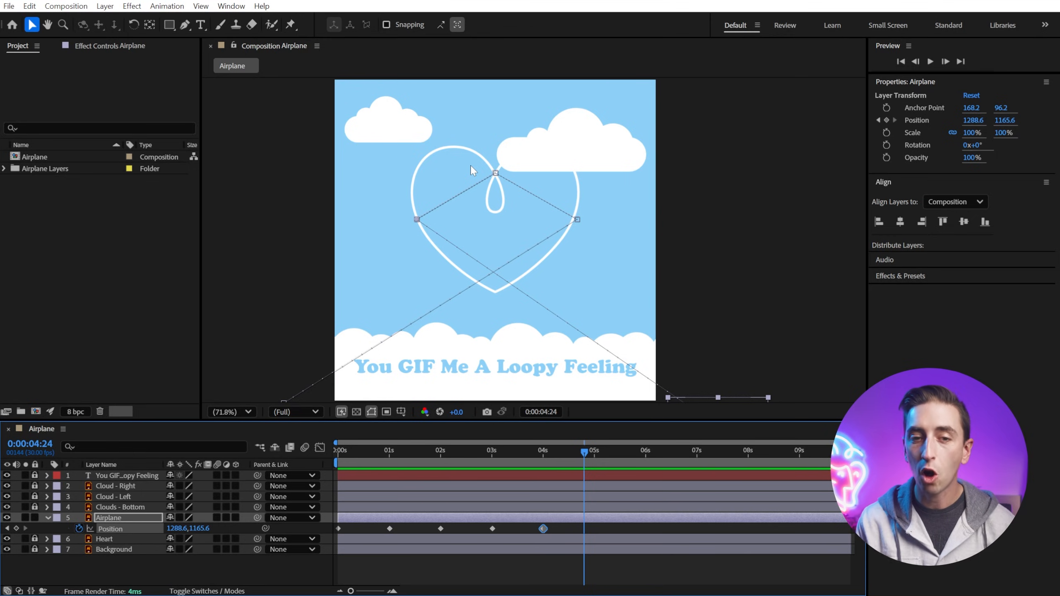
Step: Select the airplane's position keyframes and zoom in to inspect the motion path around the loop at the top of the heart
left_click(185, 27)
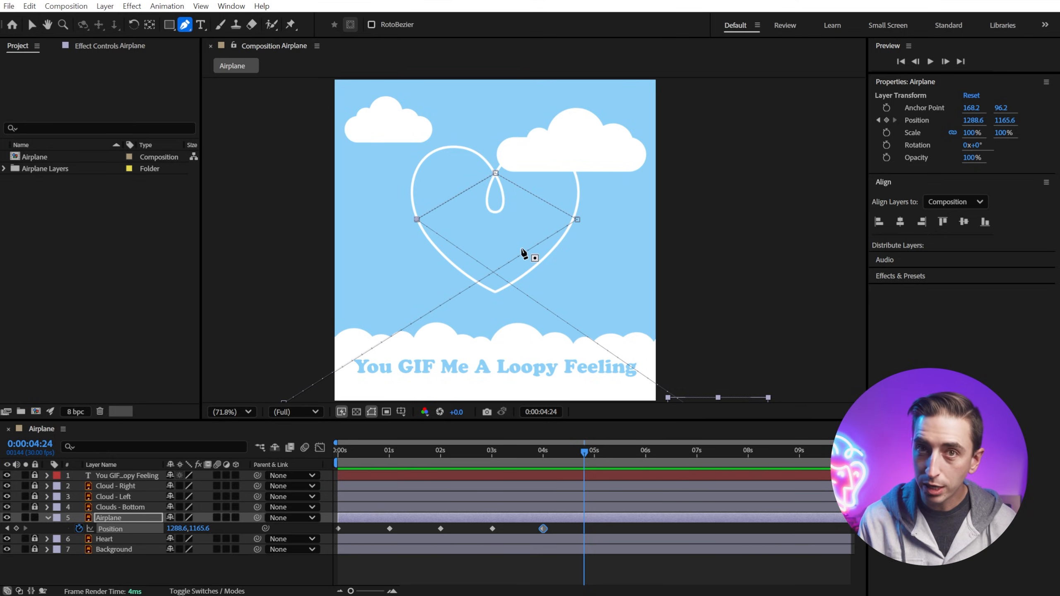
left_click_drag(569, 525, 330, 528)
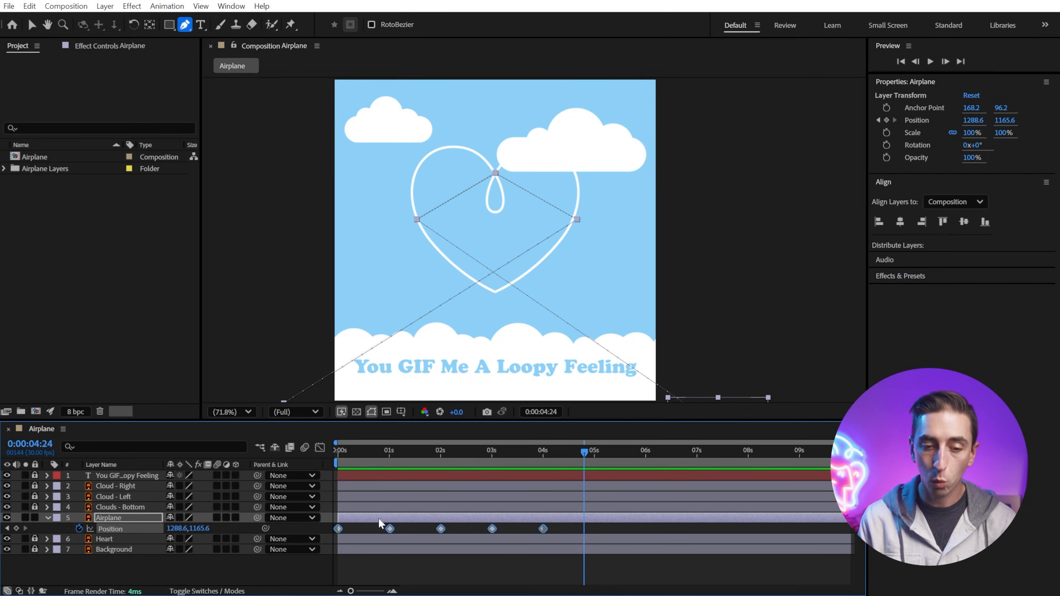
left_click(456, 533)
left_click(440, 529)
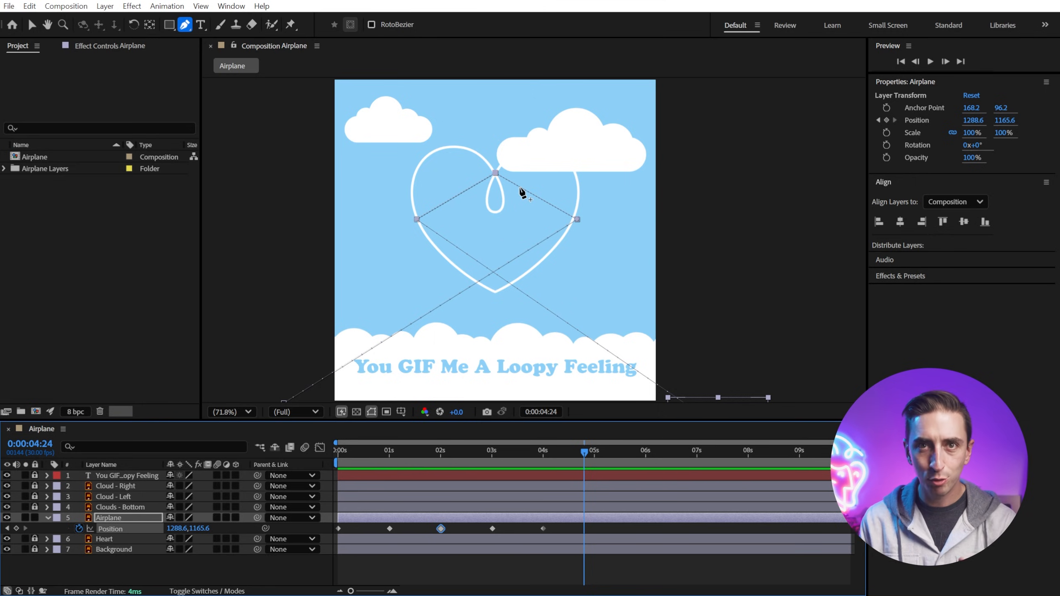
key("period")
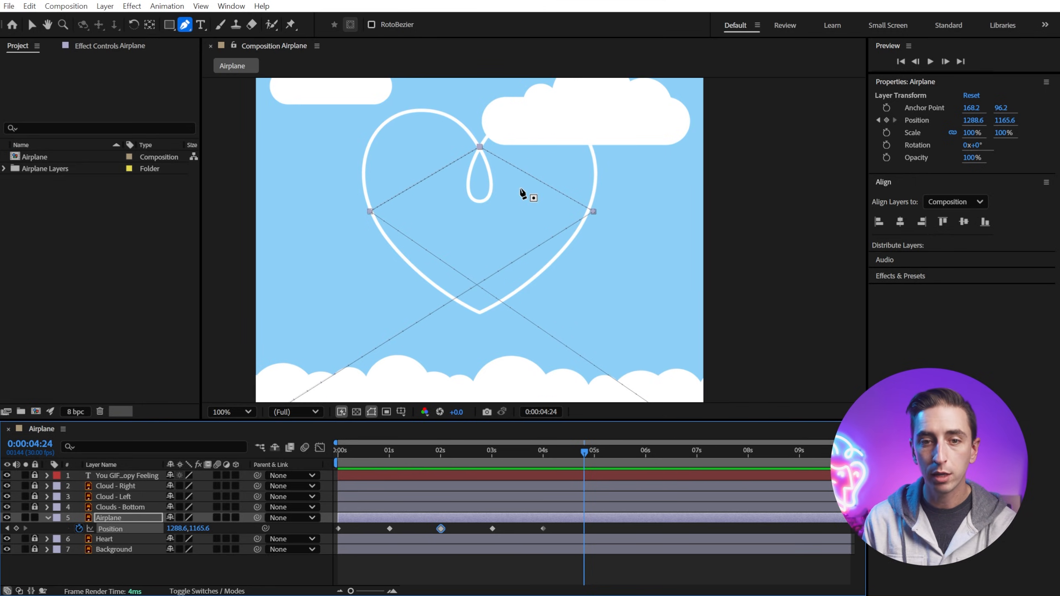
key("period")
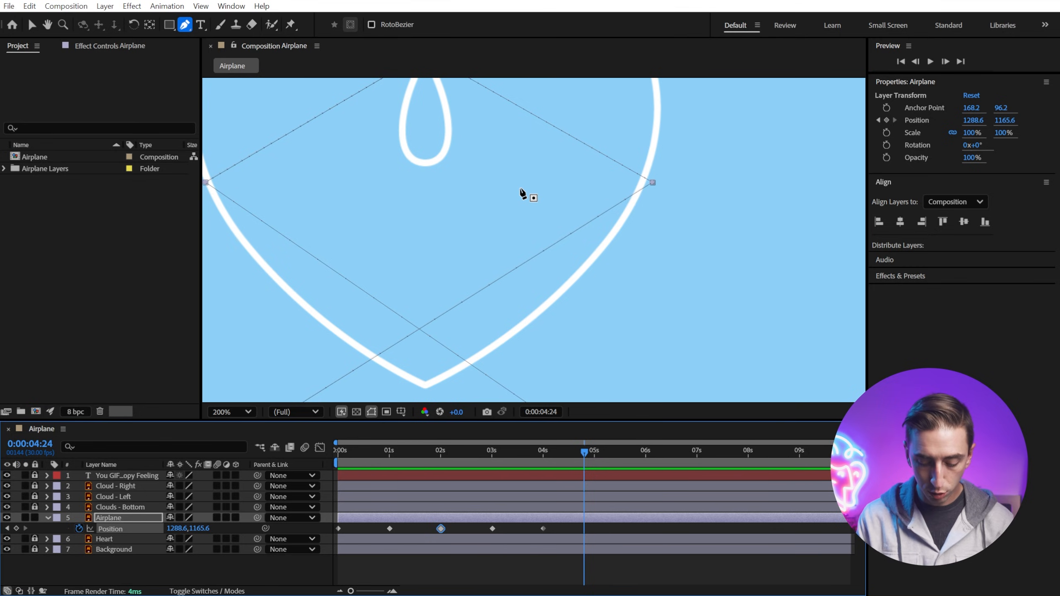
key("period")
key("comma")
key("comma")
key("period")
key("period")
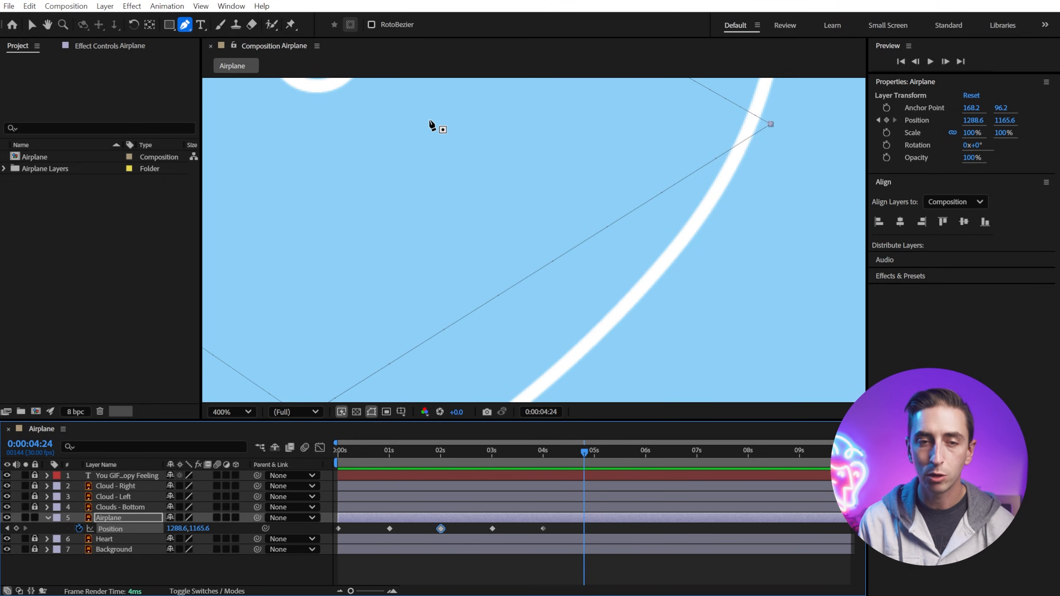
key("h")
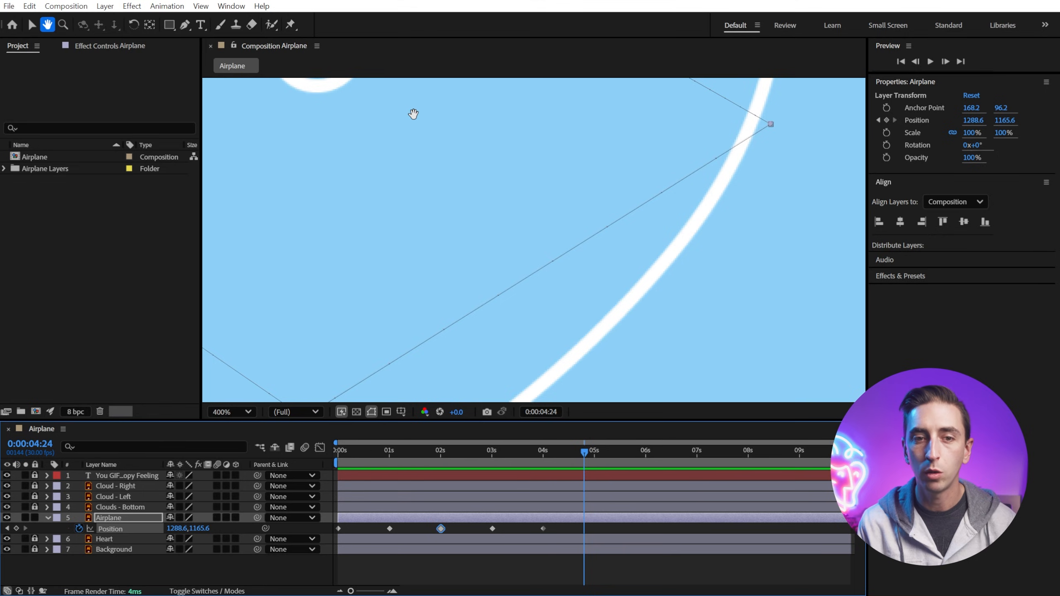
left_click_drag(414, 114, 503, 409)
left_click_drag(485, 221, 382, 156)
key("g")
key("h")
key("g")
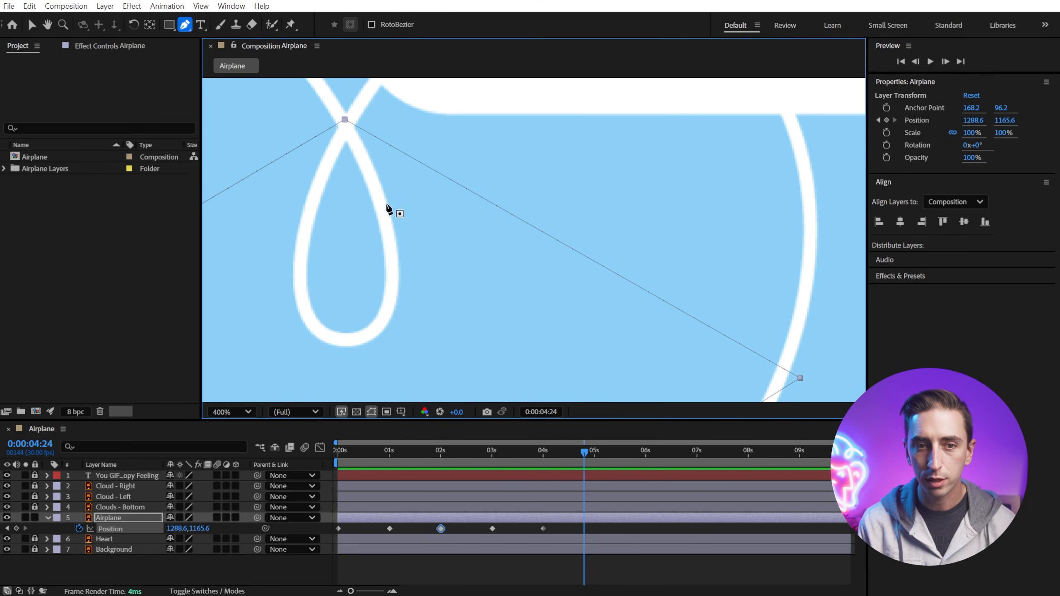
left_click(441, 530)
left_click(389, 529)
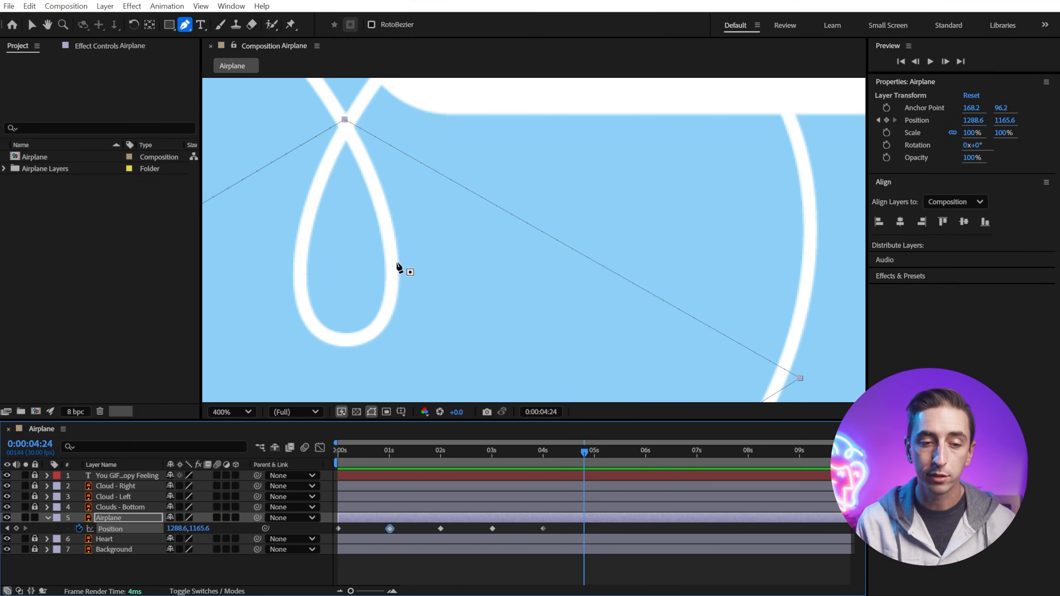
Step: Curve the motion path into the heart shape by pulling Bezier handles out of the right, left and top vertices with the Pen tool
left_click(222, 413)
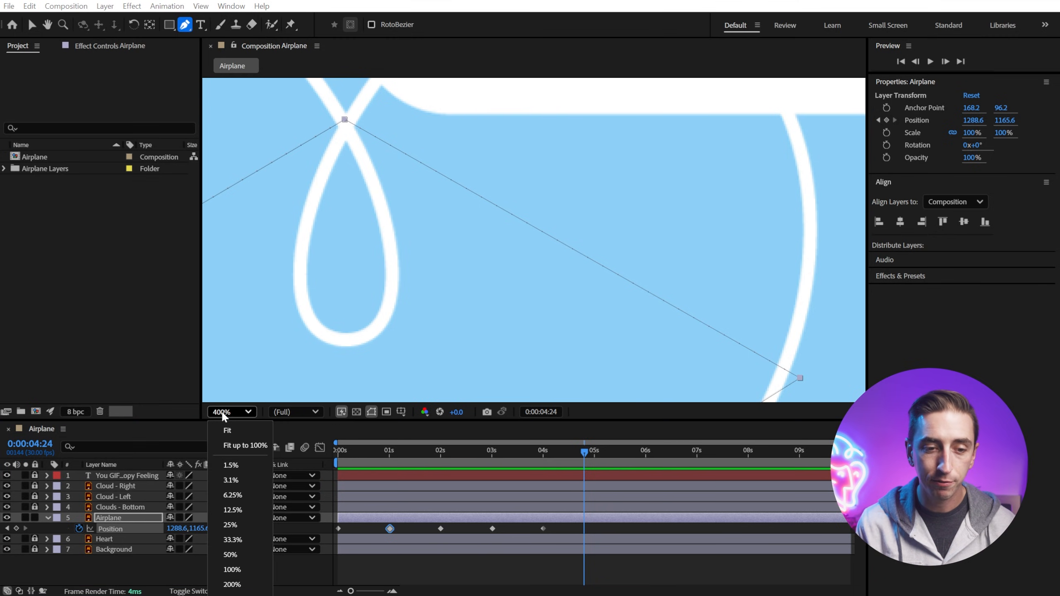
left_click(246, 445)
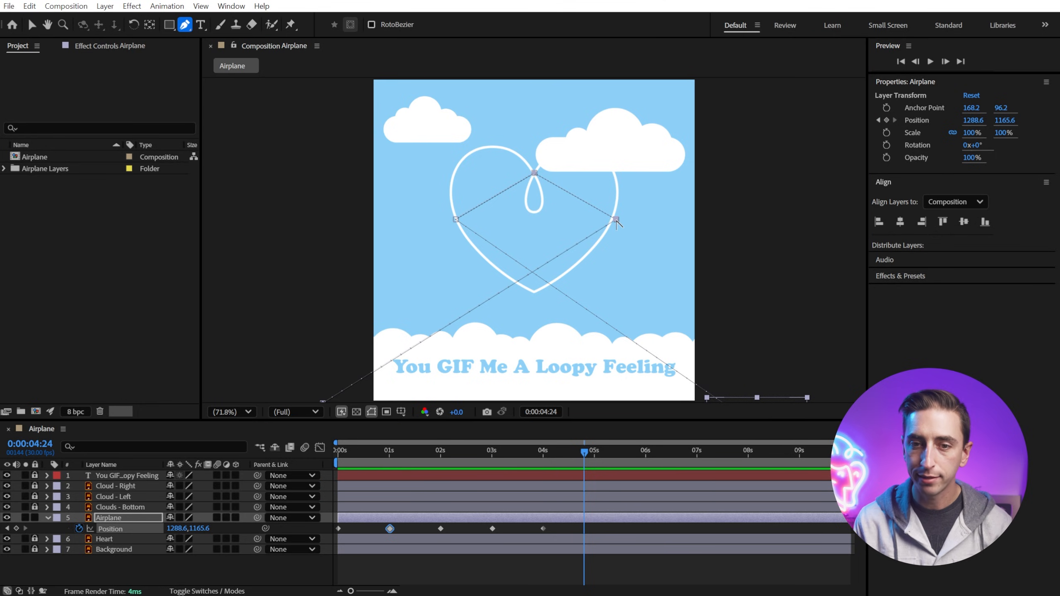
left_click(616, 221)
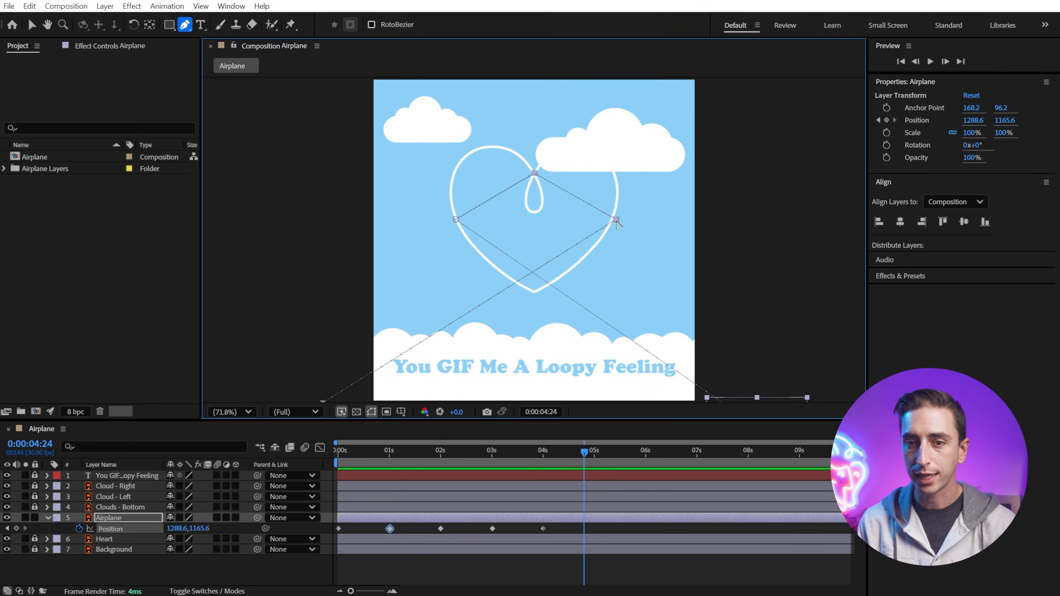
left_click_drag(617, 221, 640, 148)
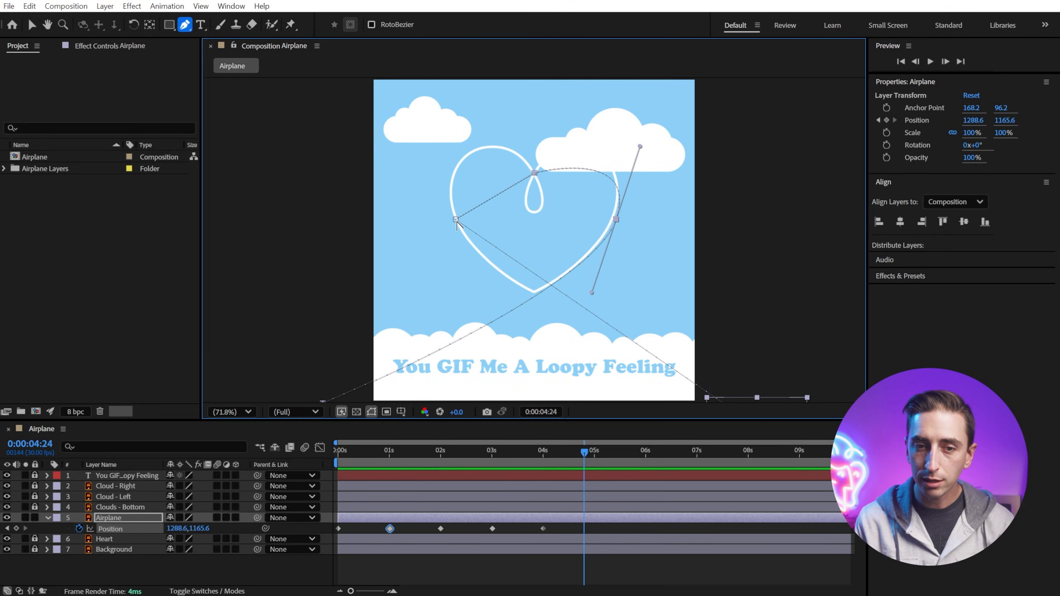
left_click_drag(455, 220, 478, 286)
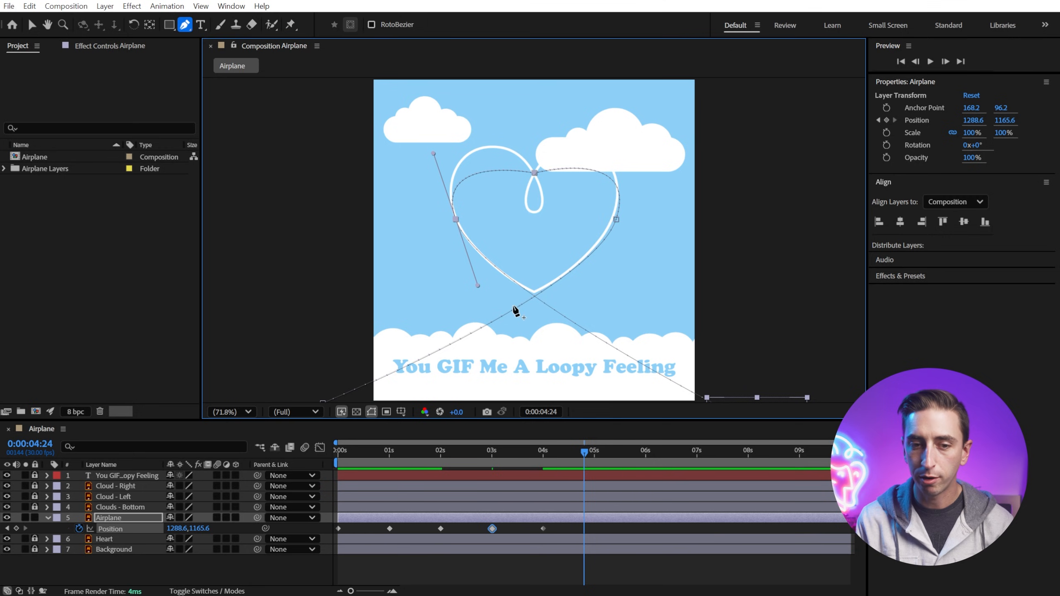
mouse_move(535, 172)
left_mouse_down()
mouse_move(482, 166)
mouse_move(547, 171)
mouse_move(505, 171)
mouse_move(514, 171)
left_mouse_up()
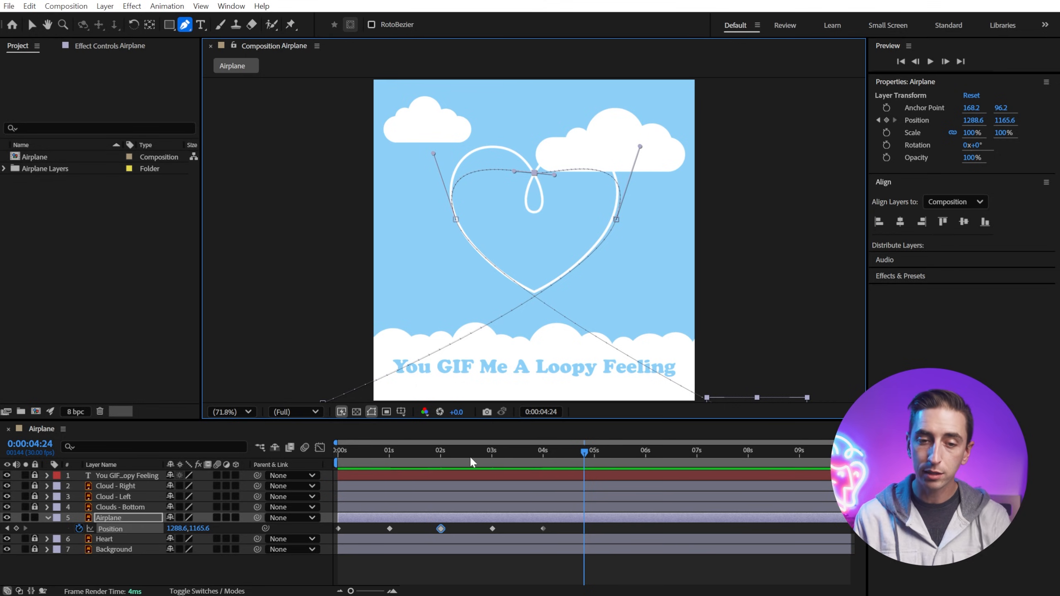
Step: Move the top-of-heart keyframe earlier to about 1.5 seconds and drag the airplane down into the loop at 2 seconds
left_click_drag(442, 452, 442, 457)
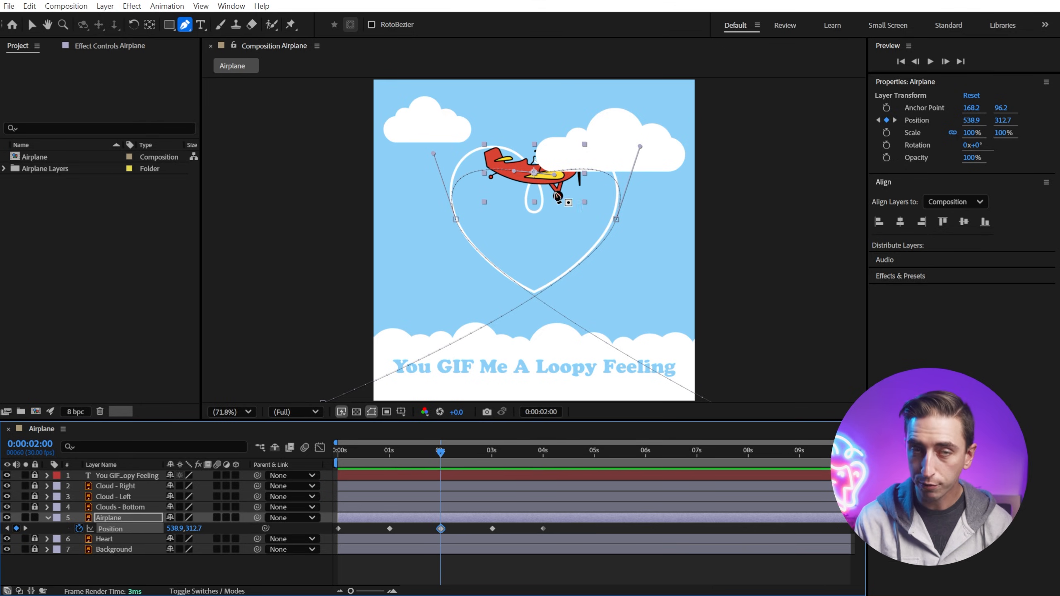
left_click(32, 24)
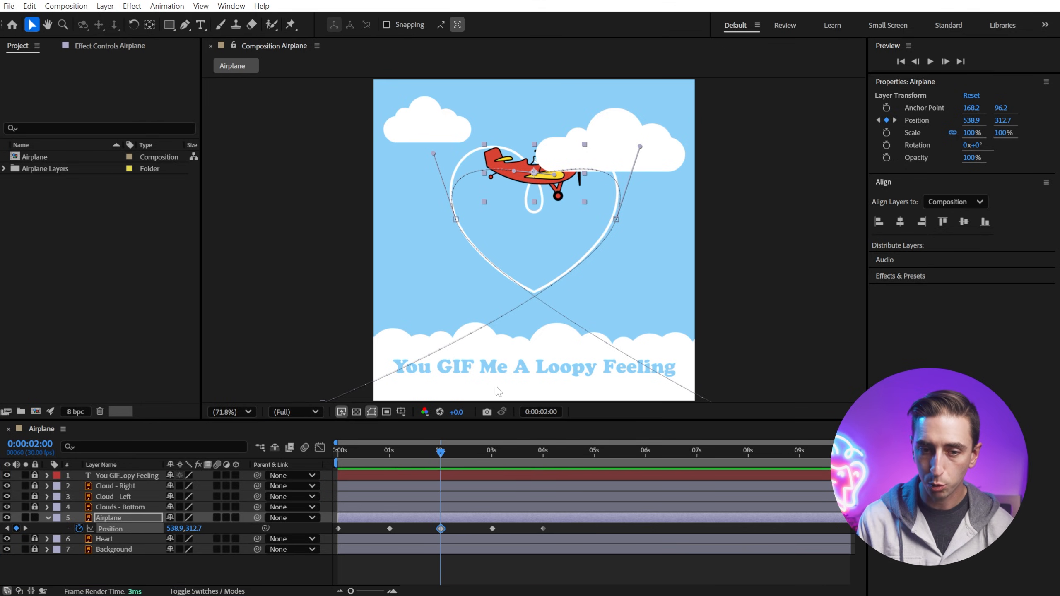
left_click_drag(440, 529, 419, 531)
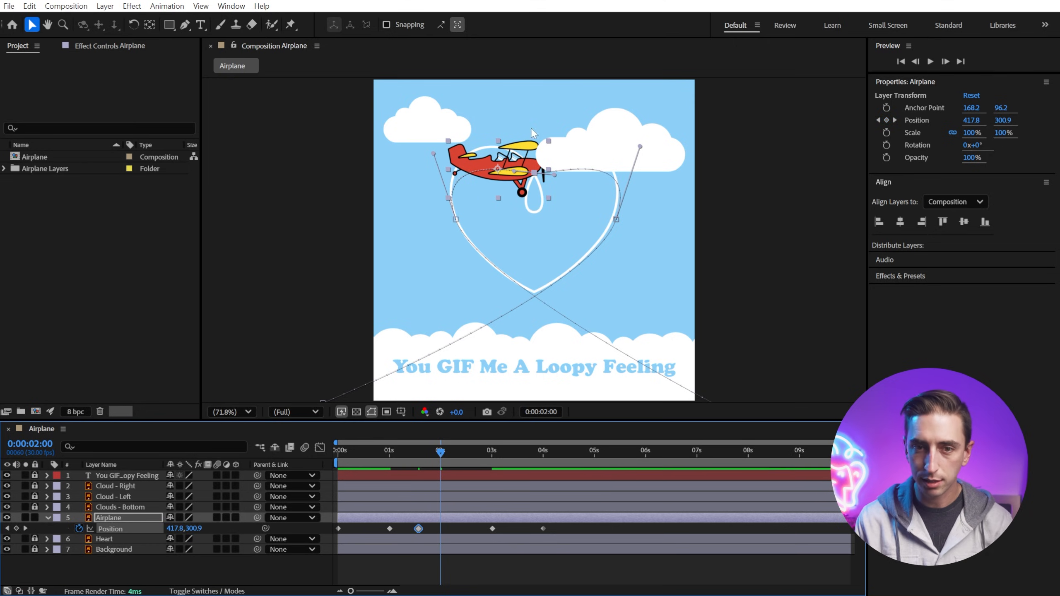
left_click_drag(512, 158, 549, 204)
key("space")
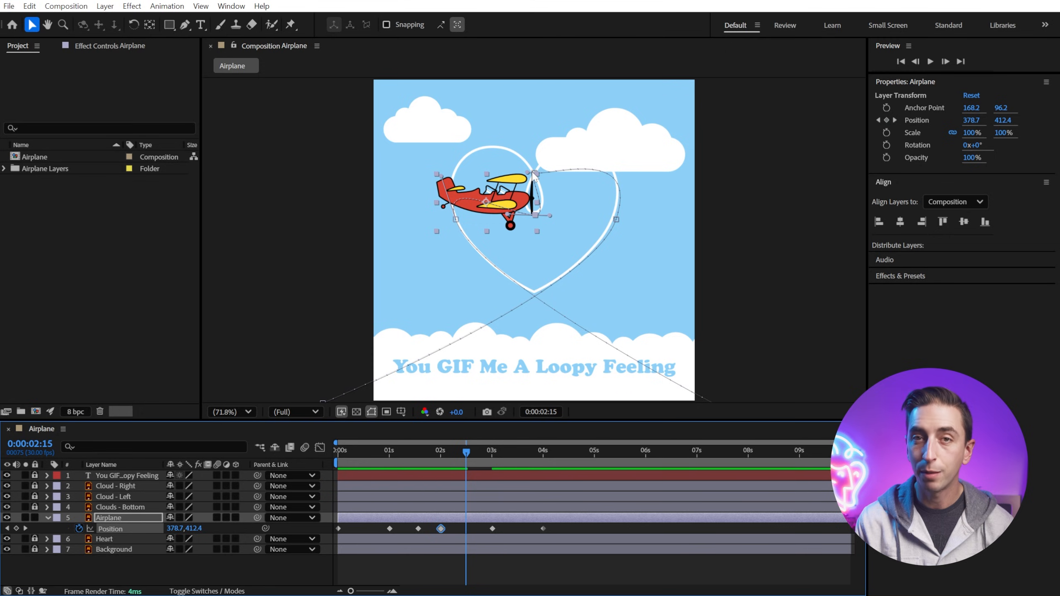
Step: Paste a copy of the top-of-heart keyframe at 2:15 so the airplane returns to the top after the loop
left_click(418, 529)
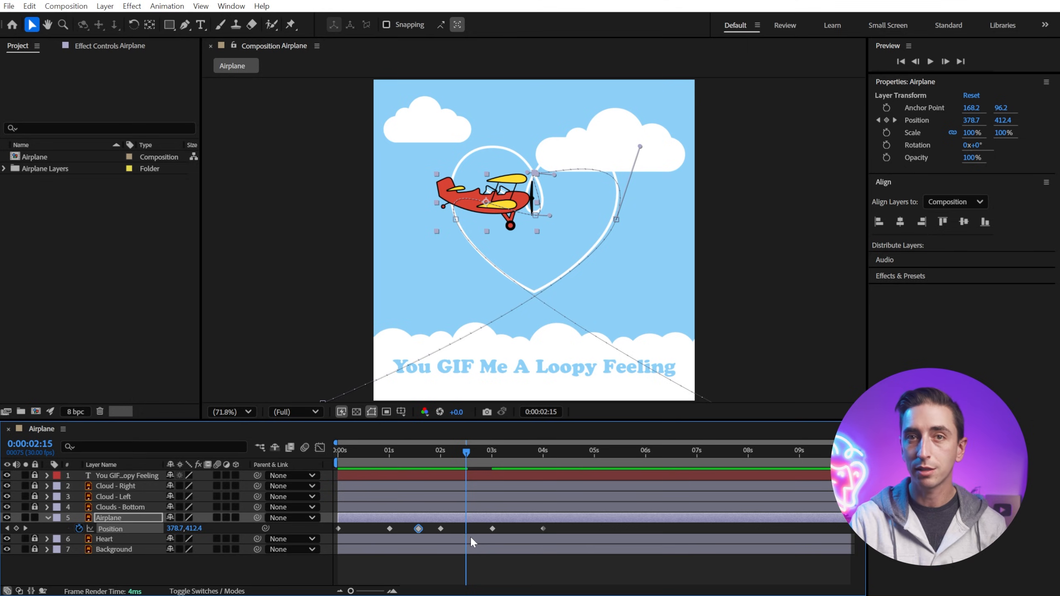
key("ctrl+v")
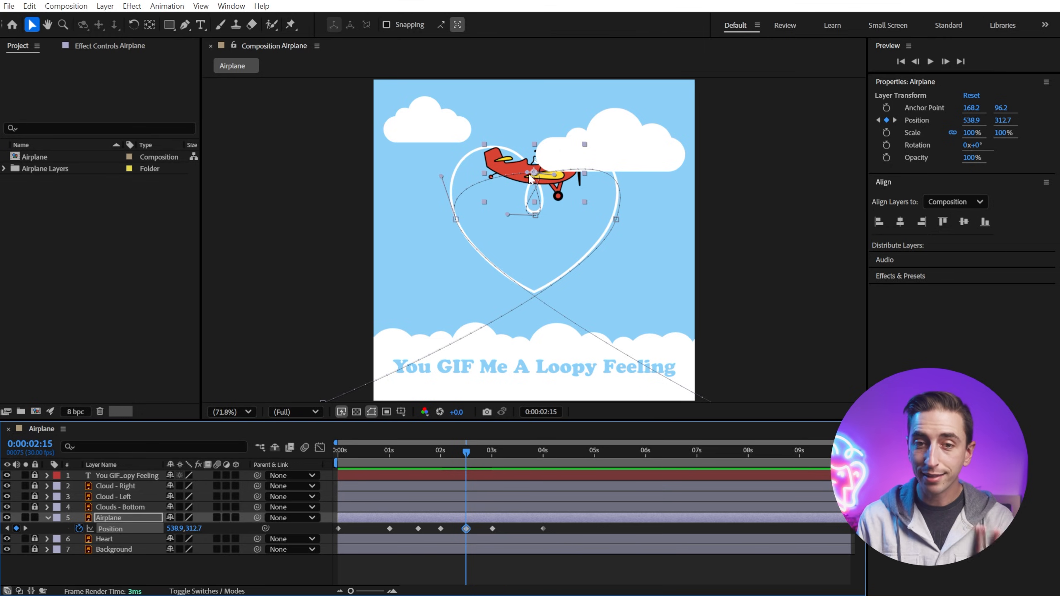
left_click_drag(466, 455, 469, 490)
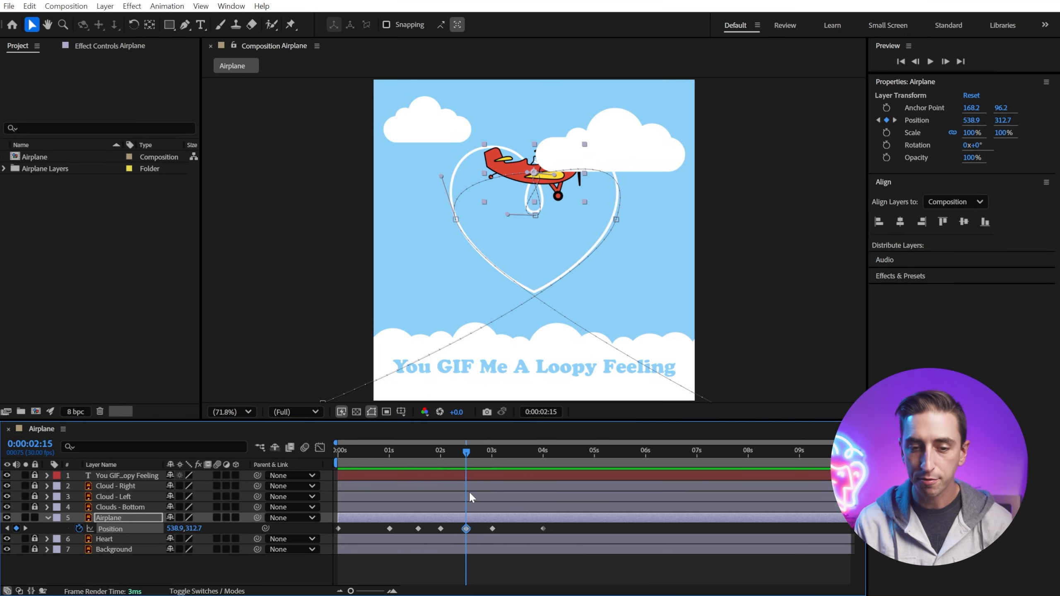
Step: Zoom in and reshape the loop by adjusting the Bezier handles of the top point and the bottom-of-loop vertex
key("period")
key("period")
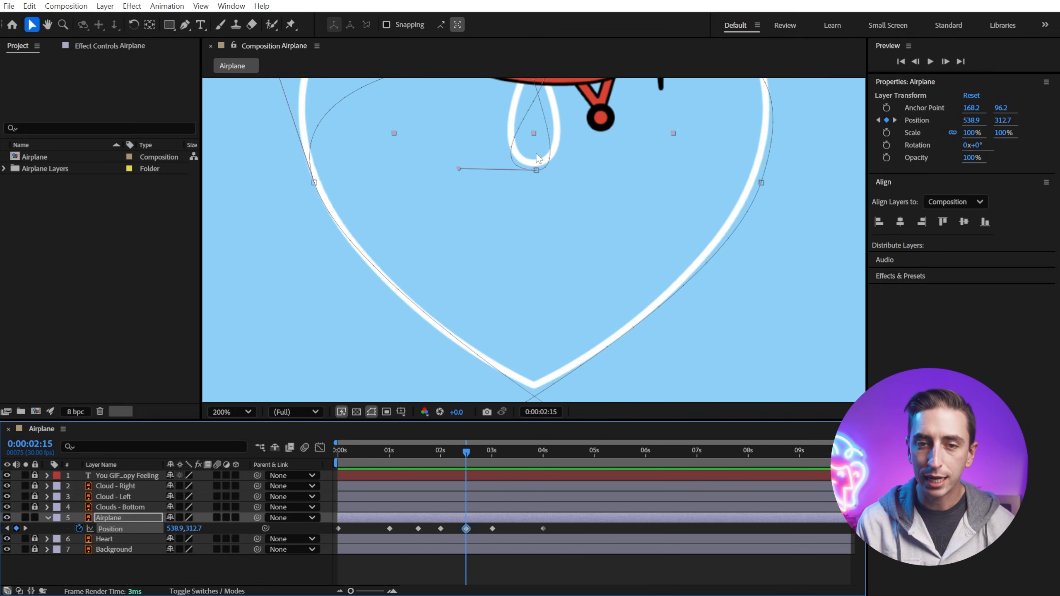
key("h")
left_click_drag(542, 100, 536, 273)
key("v")
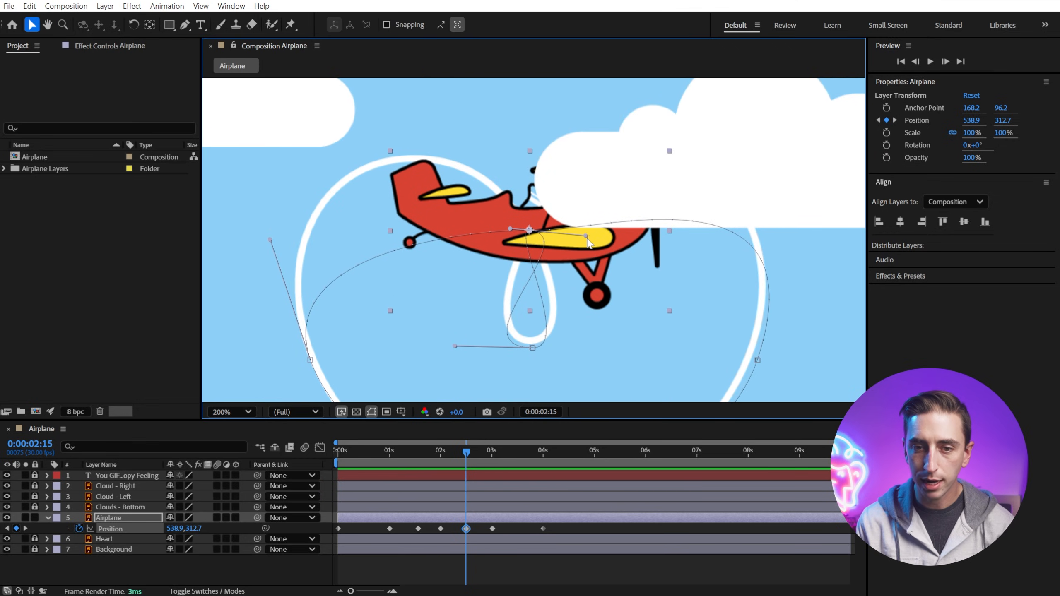
left_click_drag(585, 237, 376, 84)
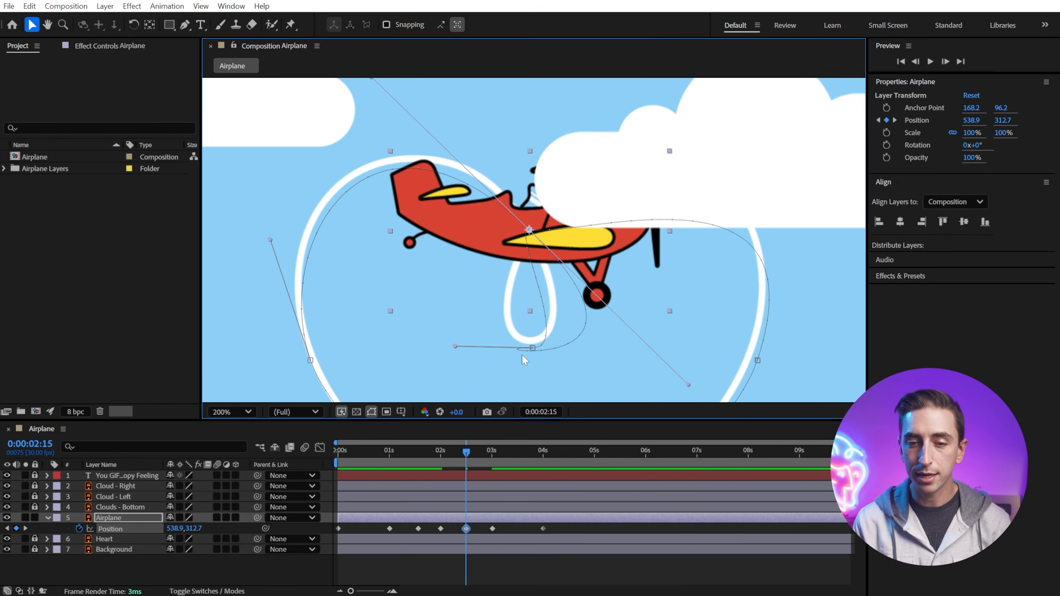
left_click(533, 349)
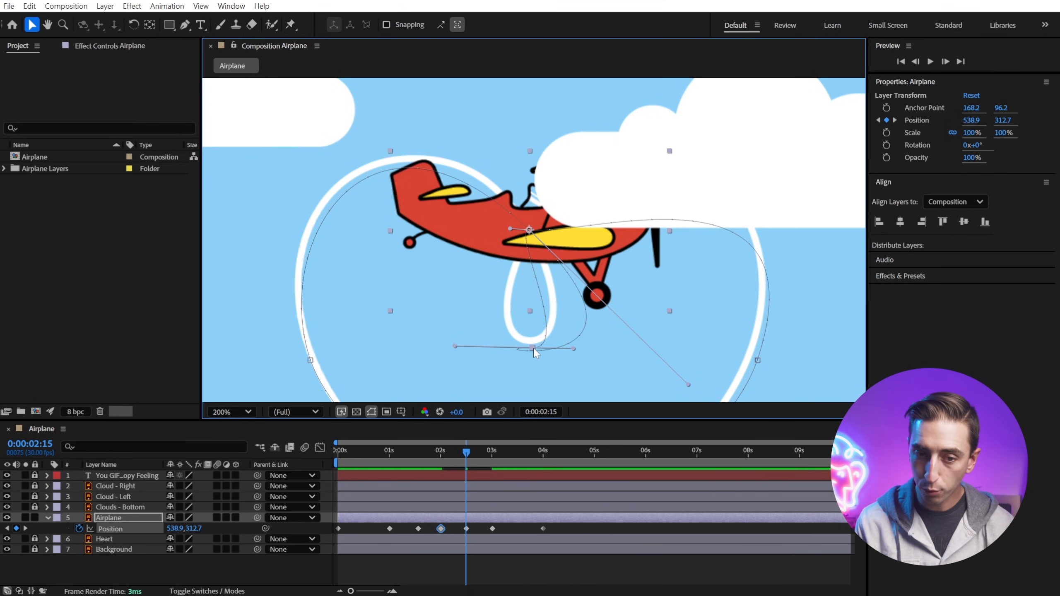
left_click_drag(573, 348, 466, 348)
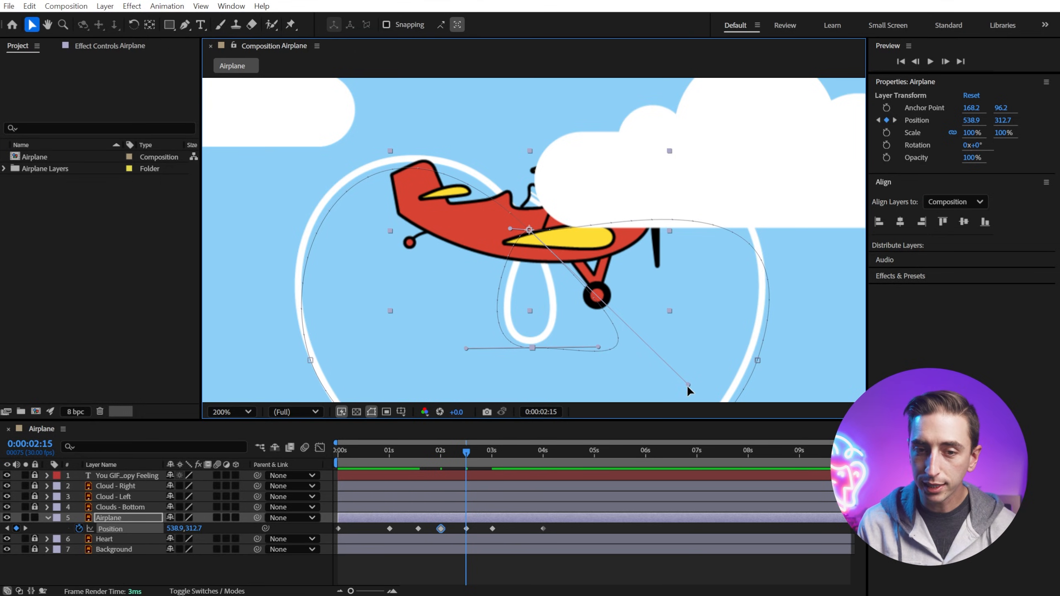
left_click_drag(686, 384, 556, 275)
Step: Fine-tune the top vertex's Bezier handles with the Pen tool to smooth the path into and out of the loop
left_click(530, 232)
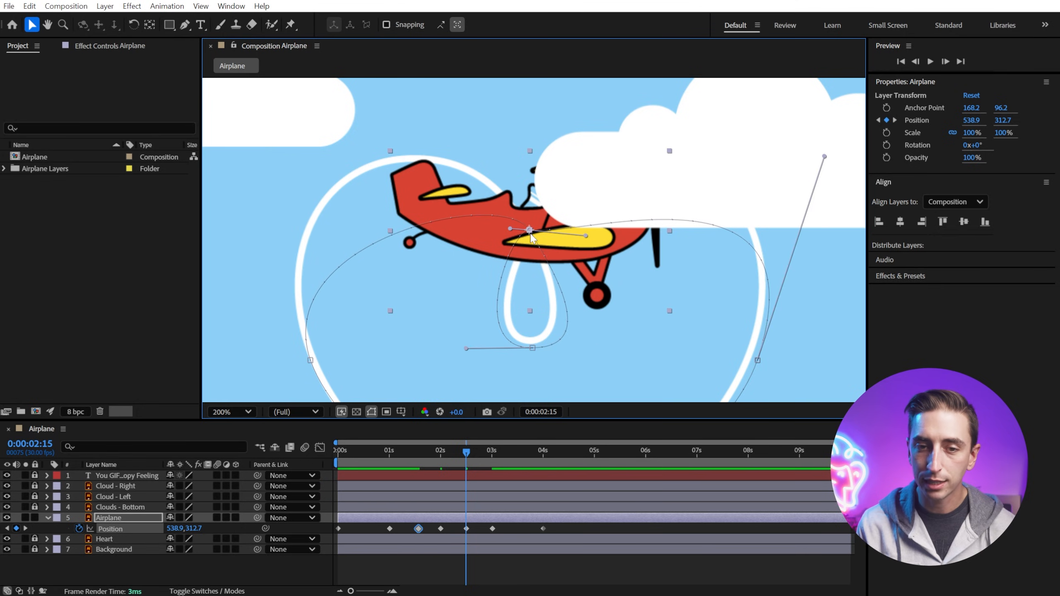
left_click(310, 360)
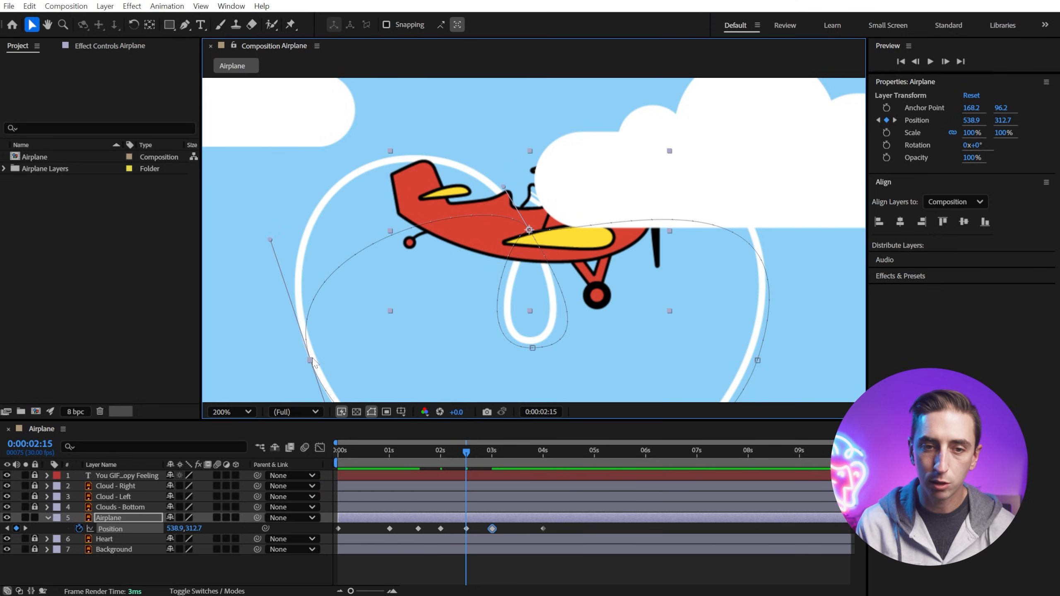
left_click_drag(508, 191, 476, 136)
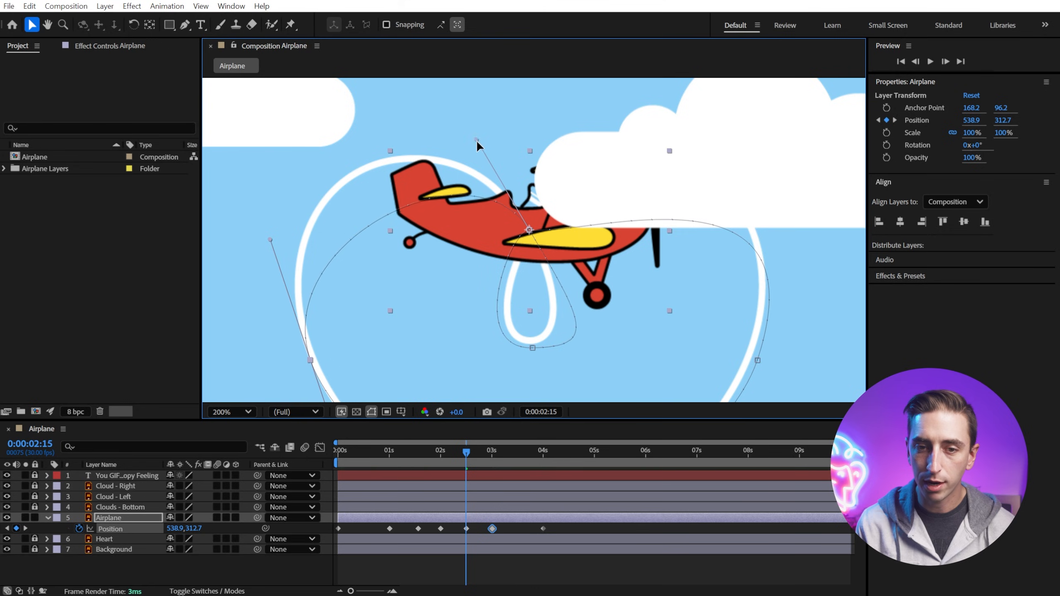
left_click_drag(583, 325, 592, 331)
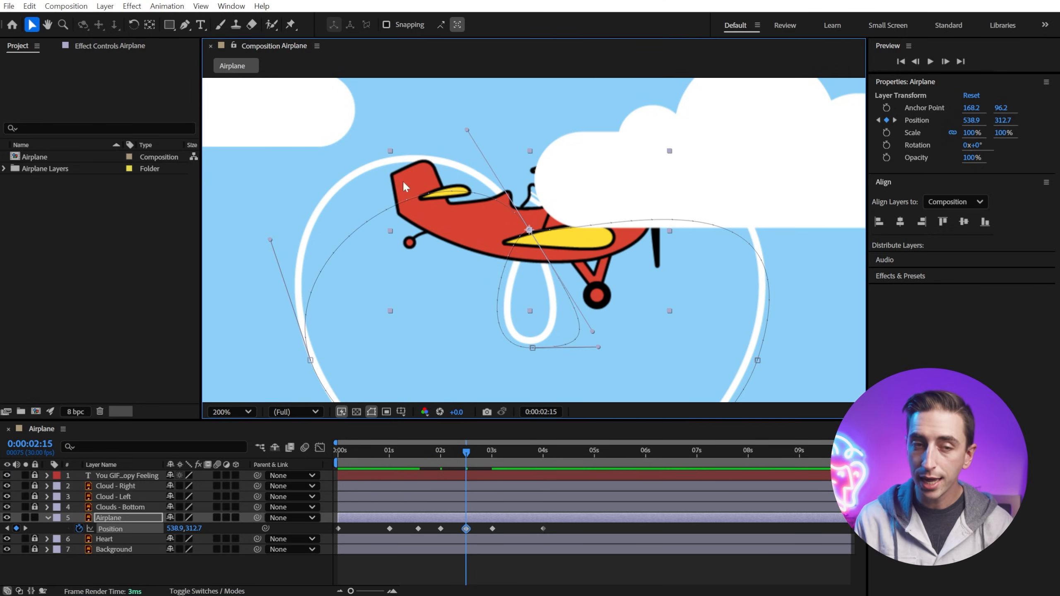
left_click(184, 24)
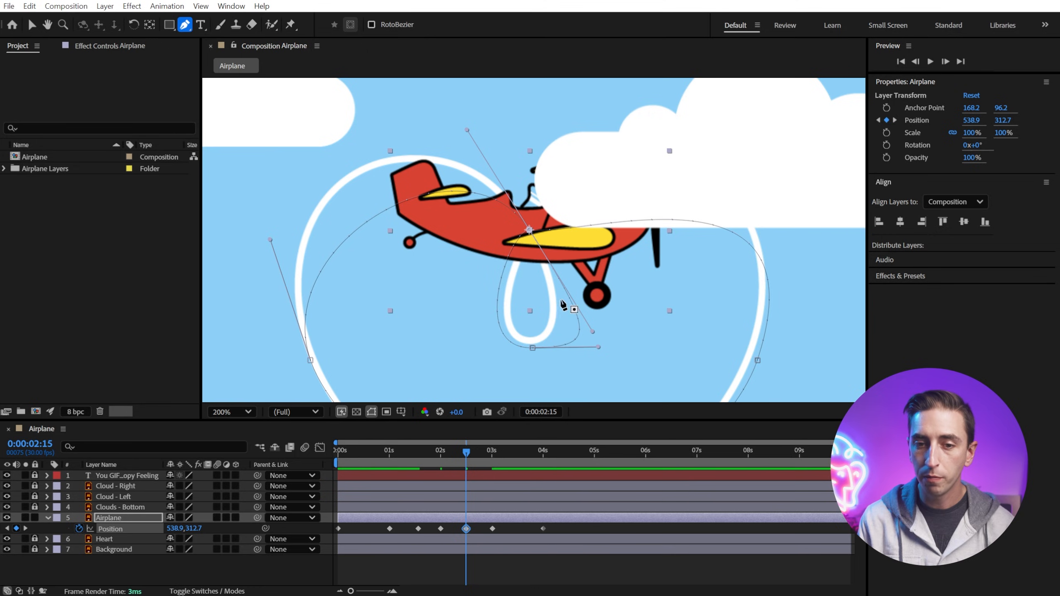
left_click_drag(592, 331, 565, 272)
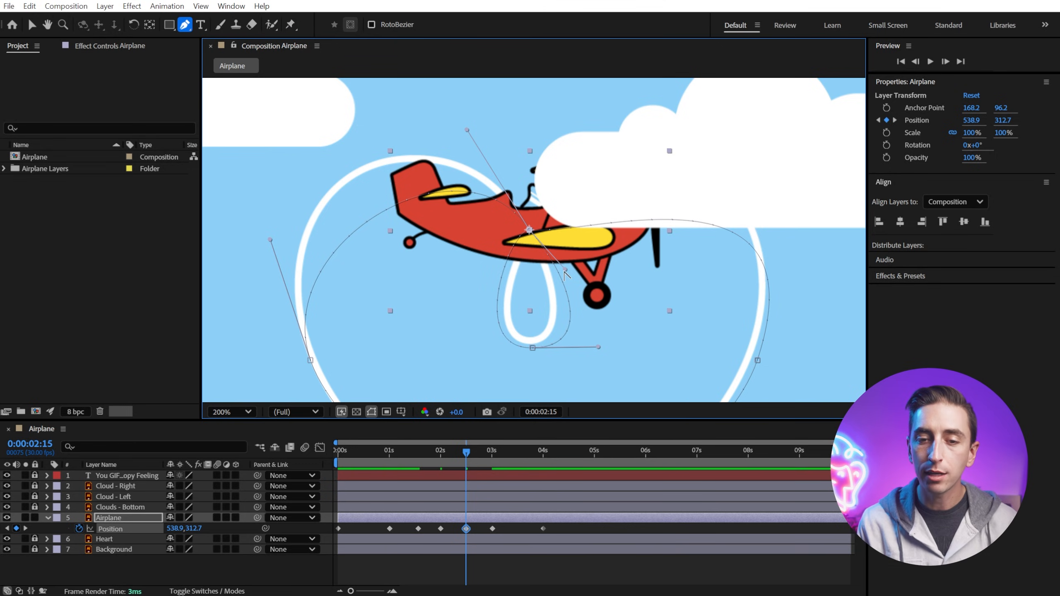
mouse_move(566, 270)
left_mouse_down()
mouse_move(549, 275)
mouse_move(548, 263)
left_mouse_up()
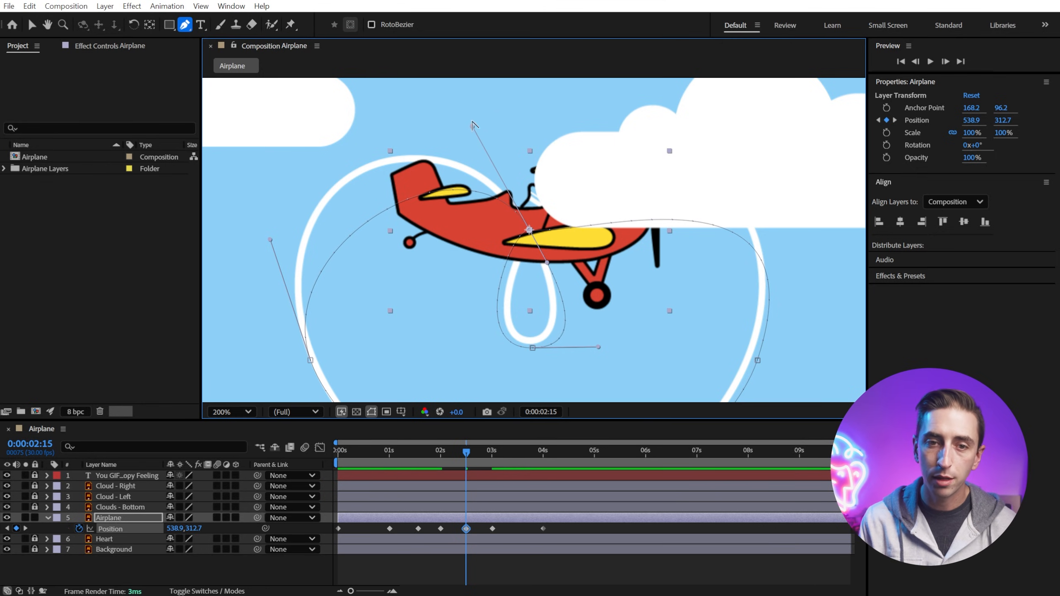
left_click(30, 26)
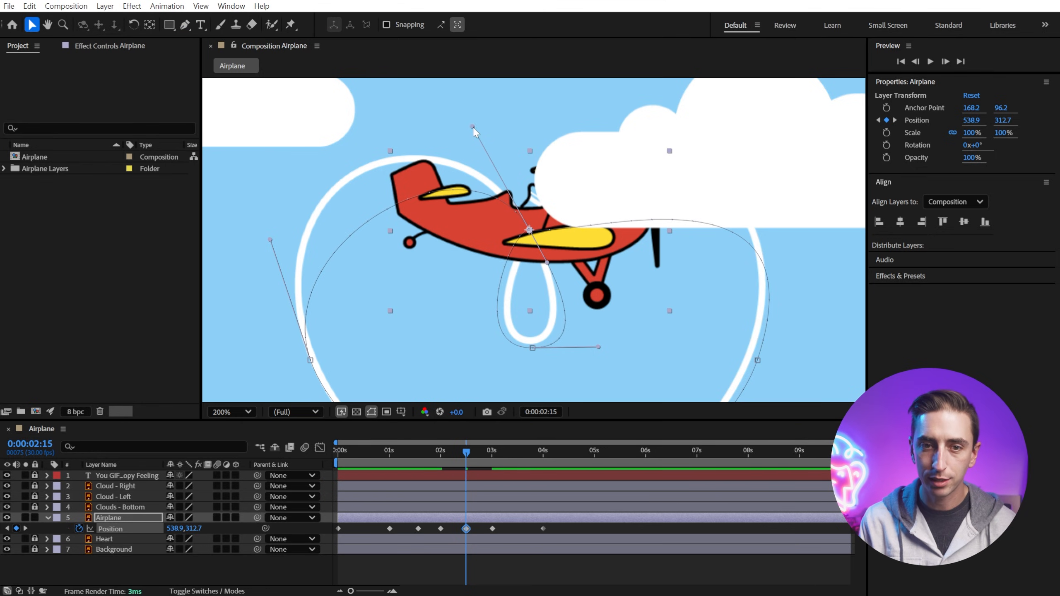
Step: Adjust the Bezier handles of the top-of-heart vertex so the path flows smoothly into the loop
left_click_drag(472, 128, 410, 59)
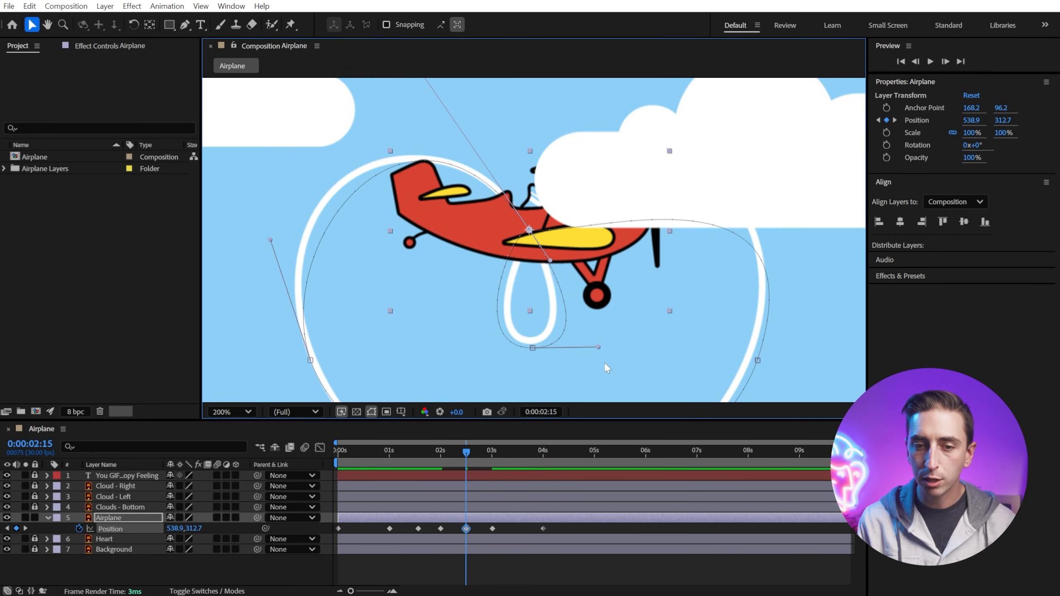
left_click_drag(596, 347, 584, 346)
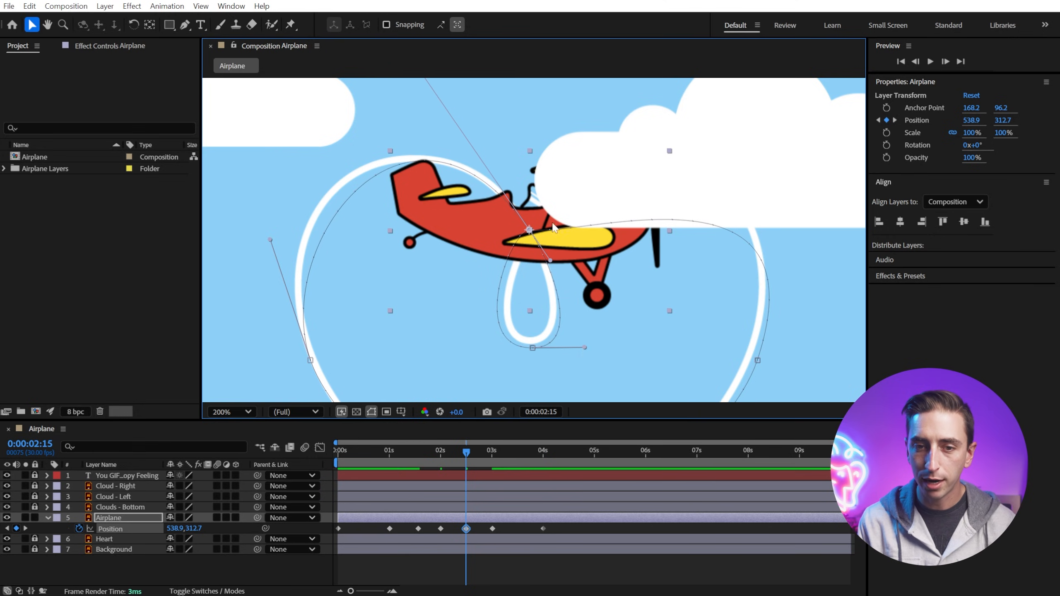
left_click(418, 529)
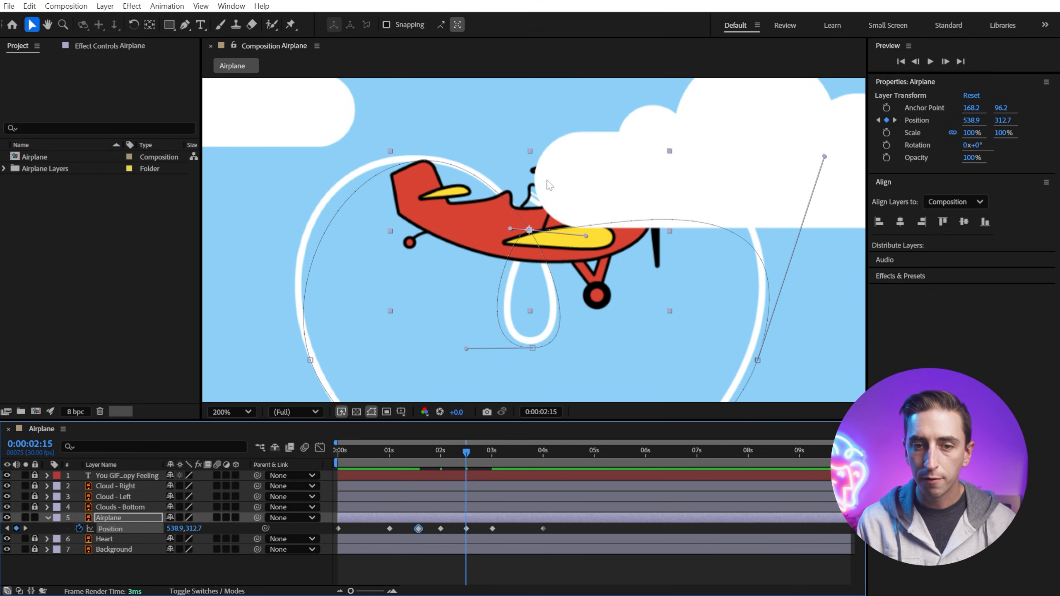
left_click_drag(511, 230, 512, 243)
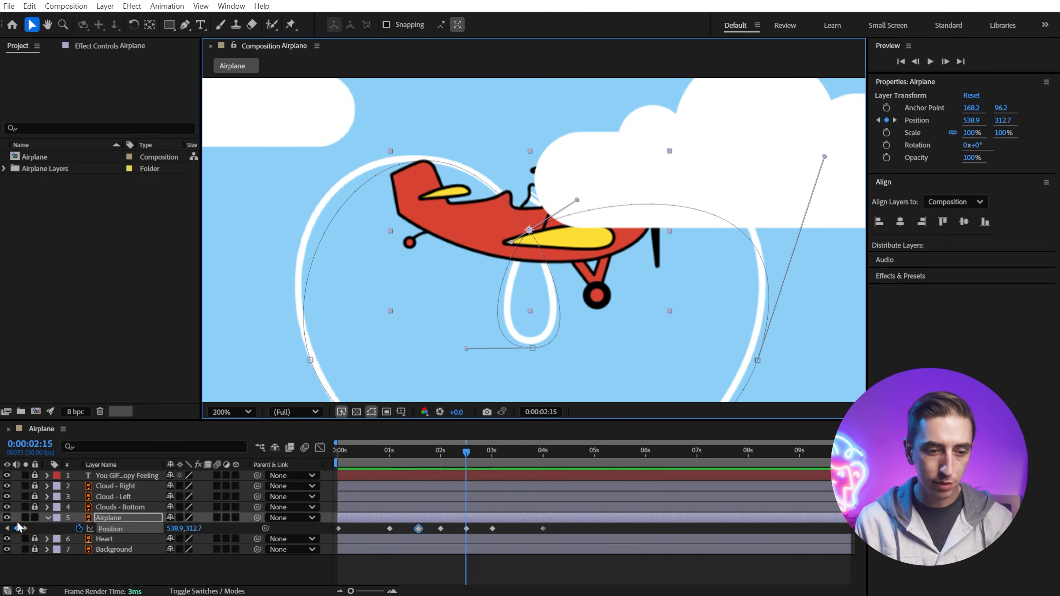
Step: Hide the Cloud - Right layer and lengthen the top vertex's upward Bezier handle at the 1:17 keyframe
left_click(7, 487)
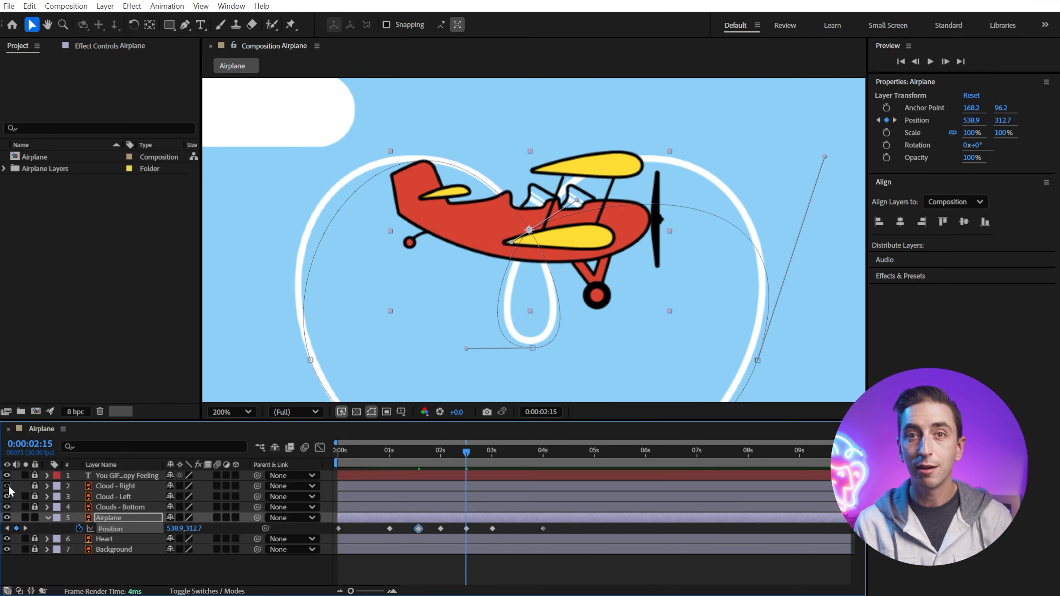
left_click(7, 486)
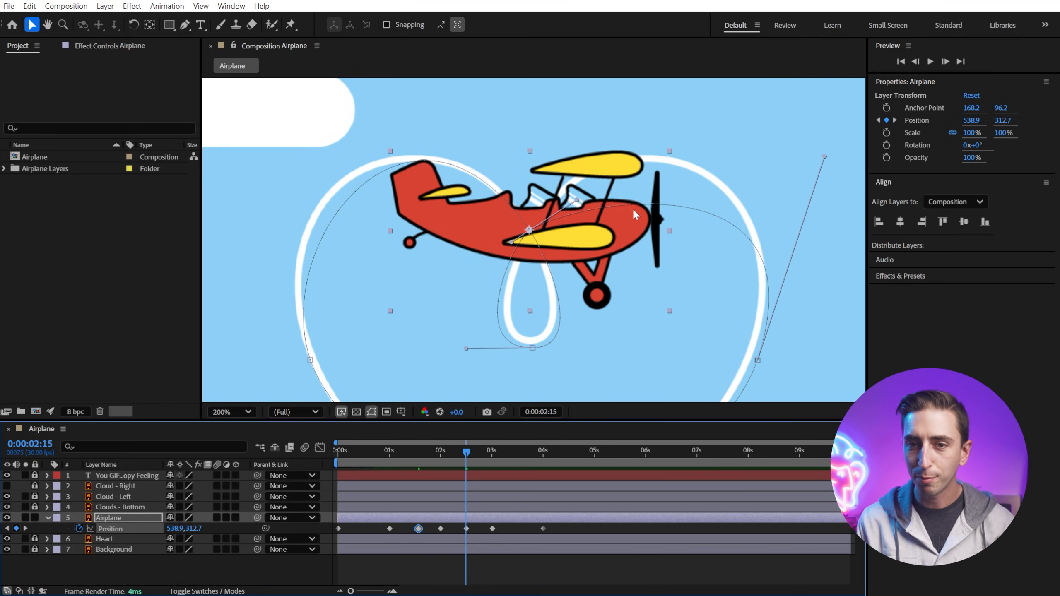
left_click_drag(818, 141, 817, 124)
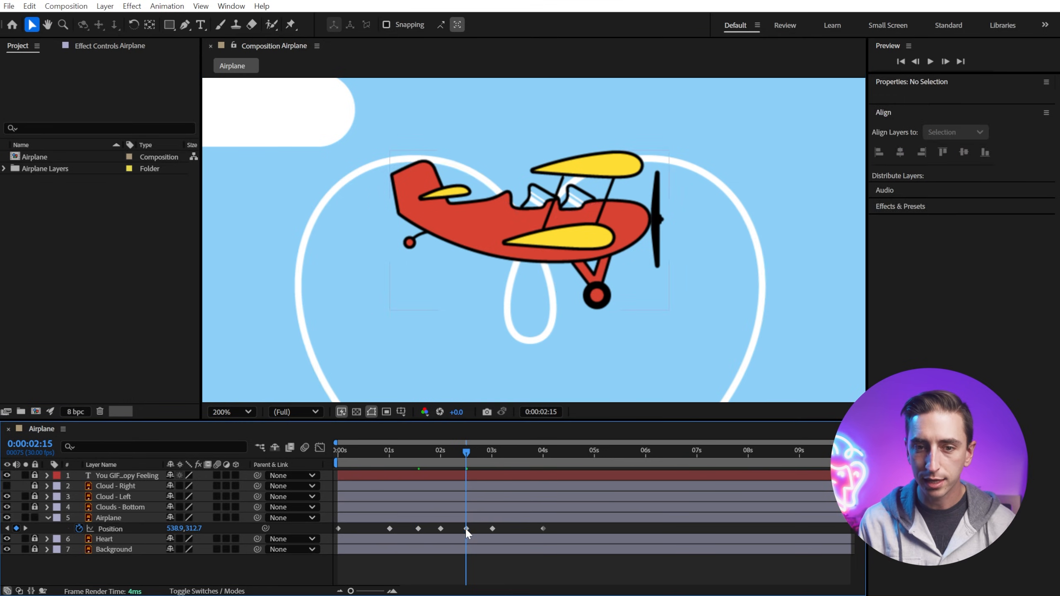
left_click(441, 528)
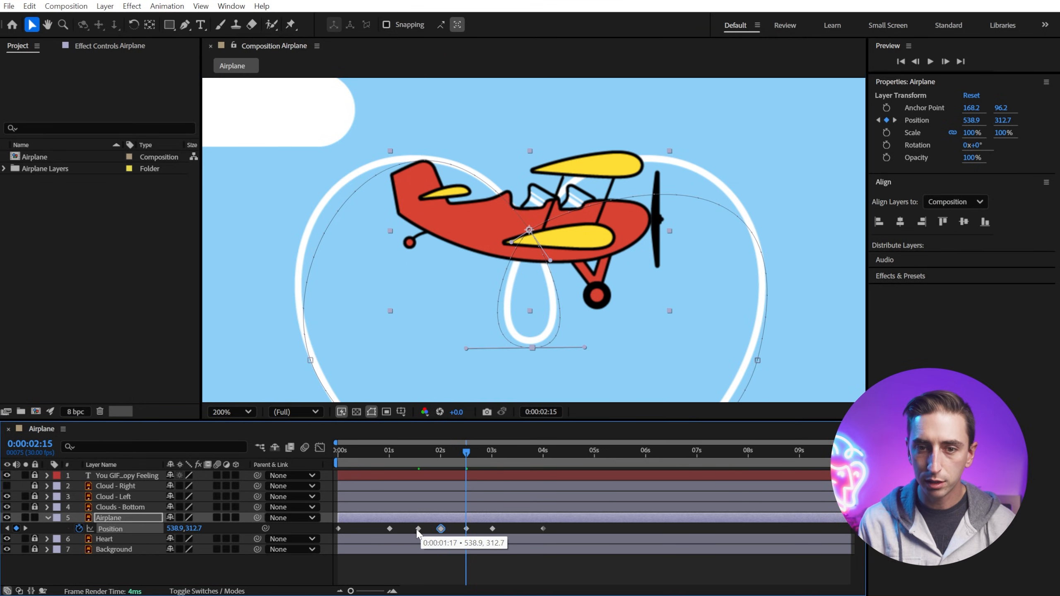
left_click(419, 529)
left_click(578, 202)
left_click_drag(577, 202, 592, 114)
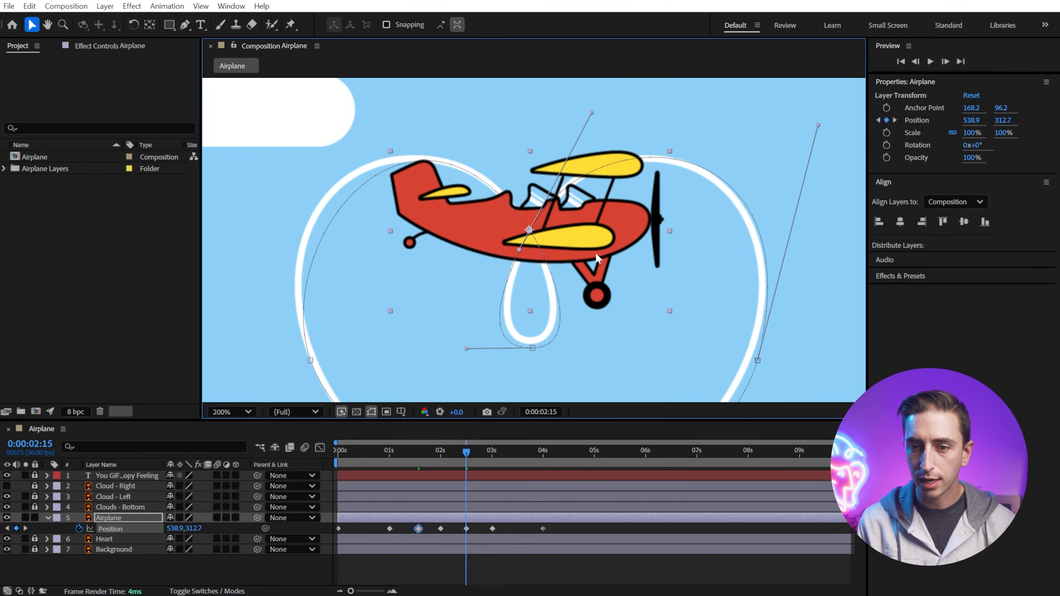
Step: Zoom out to 100% and reshape the Bezier handles at the heart's left-side vertex to follow the curve
key("space")
left_click_drag(638, 282, 711, 286)
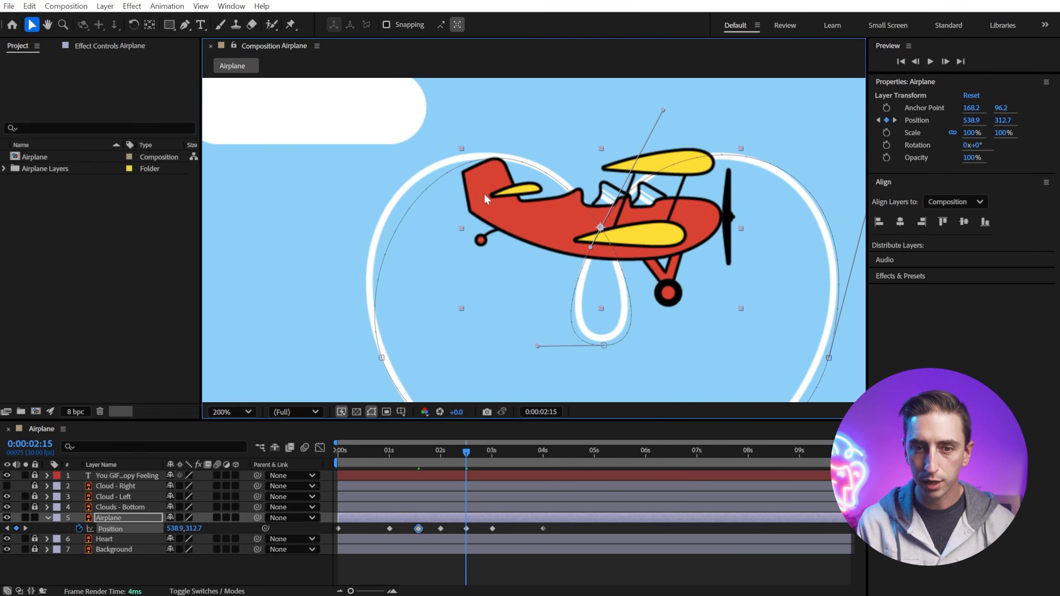
left_click(383, 356)
scroll(530, 234, "down", 1)
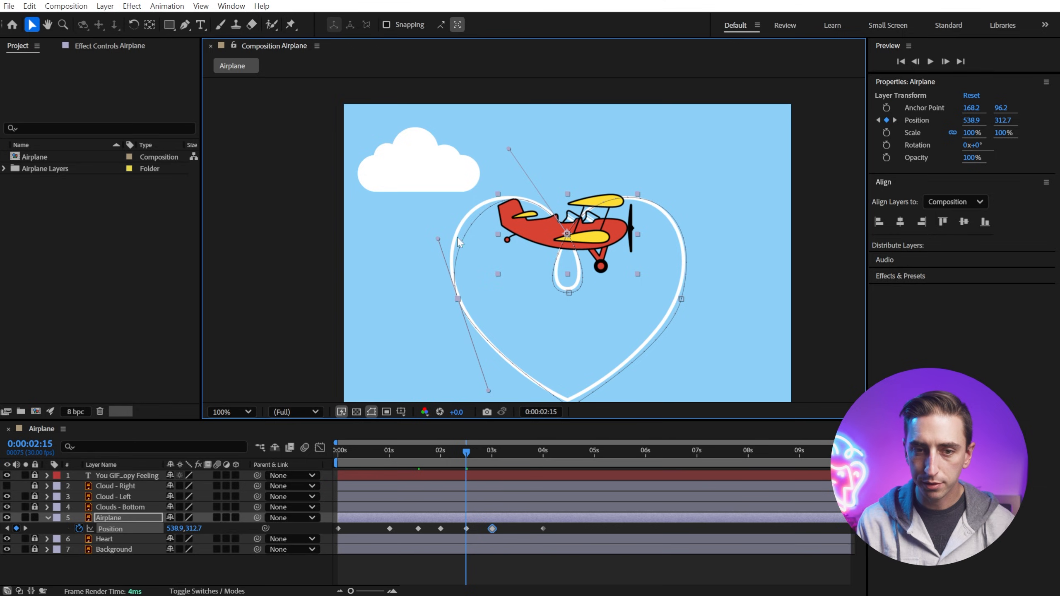
left_click_drag(438, 239, 429, 227)
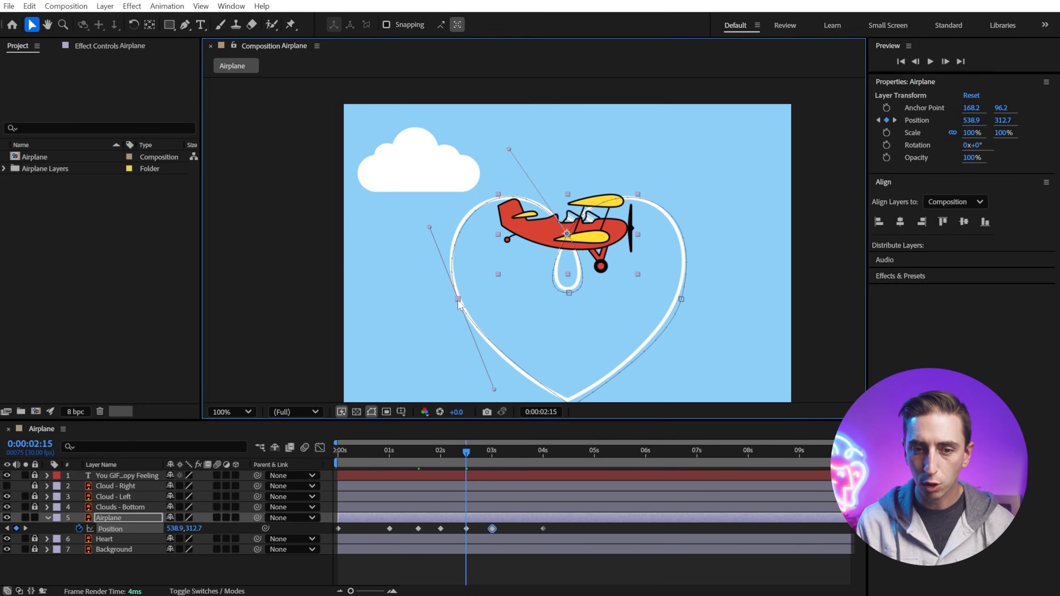
mouse_move(458, 299)
left_mouse_down()
mouse_move(457, 286)
mouse_move(457, 295)
left_mouse_up()
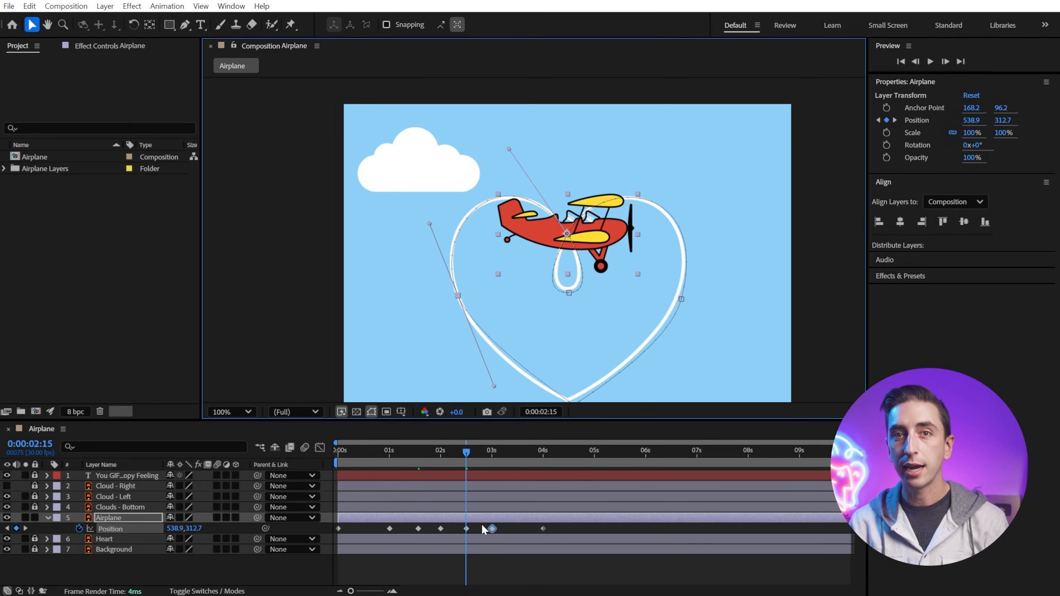
left_click_drag(493, 386, 489, 397)
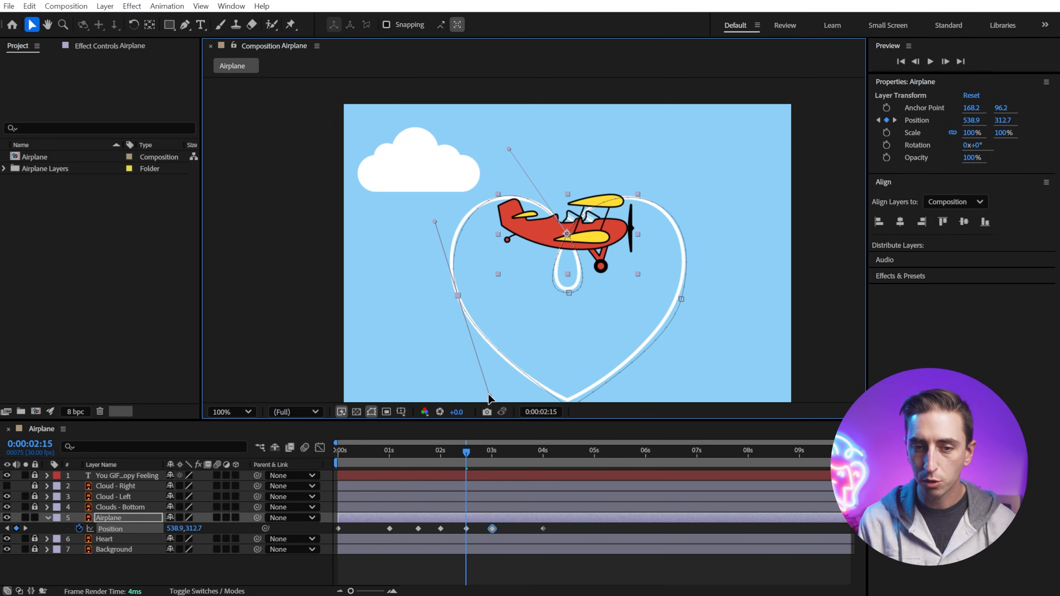
left_click_drag(453, 292, 452, 288)
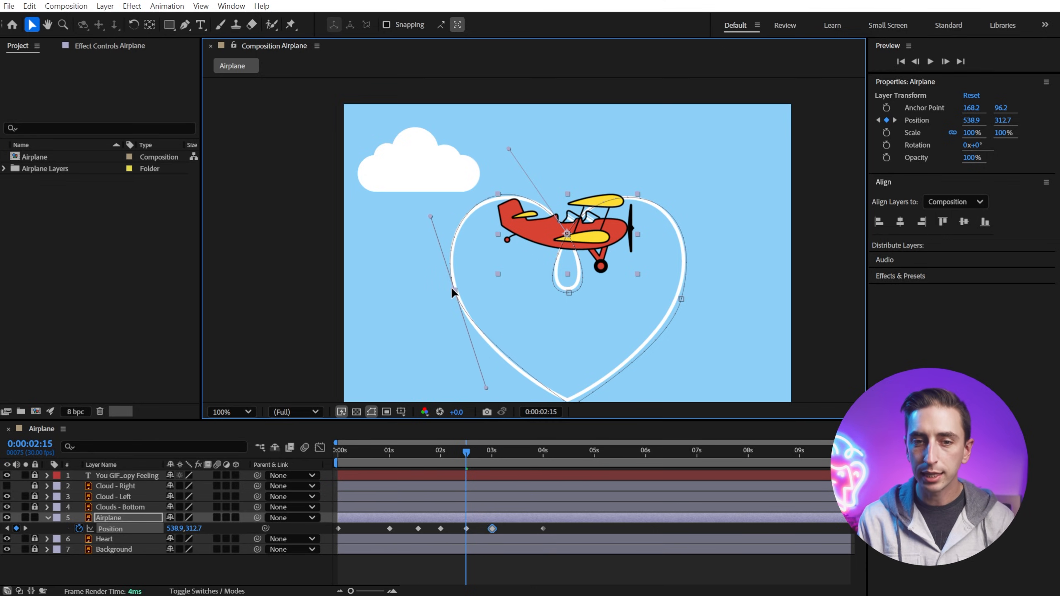
Step: Adjust the Bezier handles of the right-side and left-side vertices so the path matches the heart outline
key("space")
left_click_drag(578, 307, 622, 204)
left_click_drag(724, 191, 682, 304)
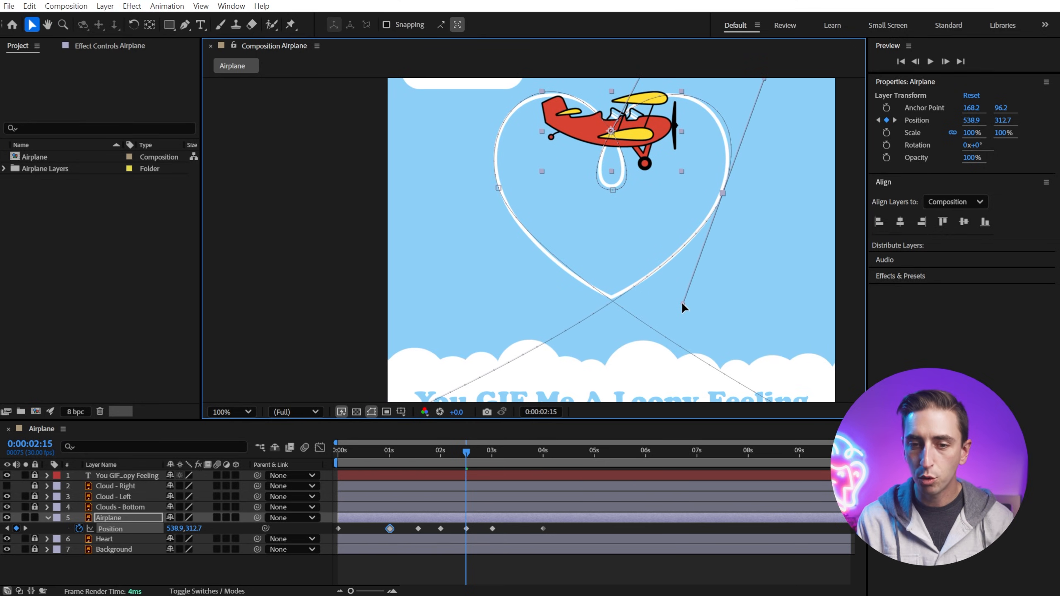
left_click_drag(723, 197, 719, 202)
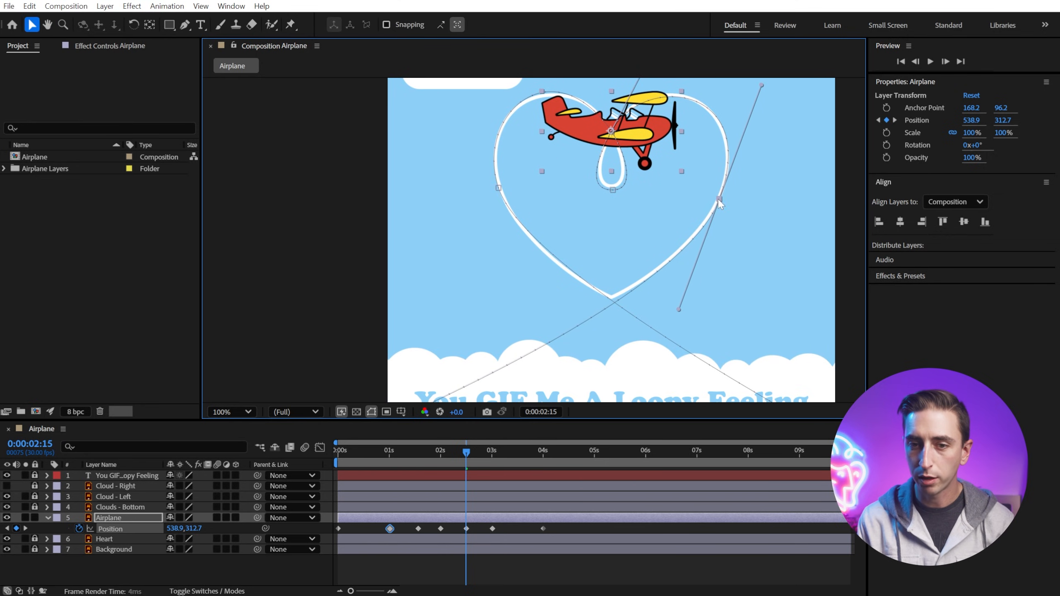
left_click(498, 189)
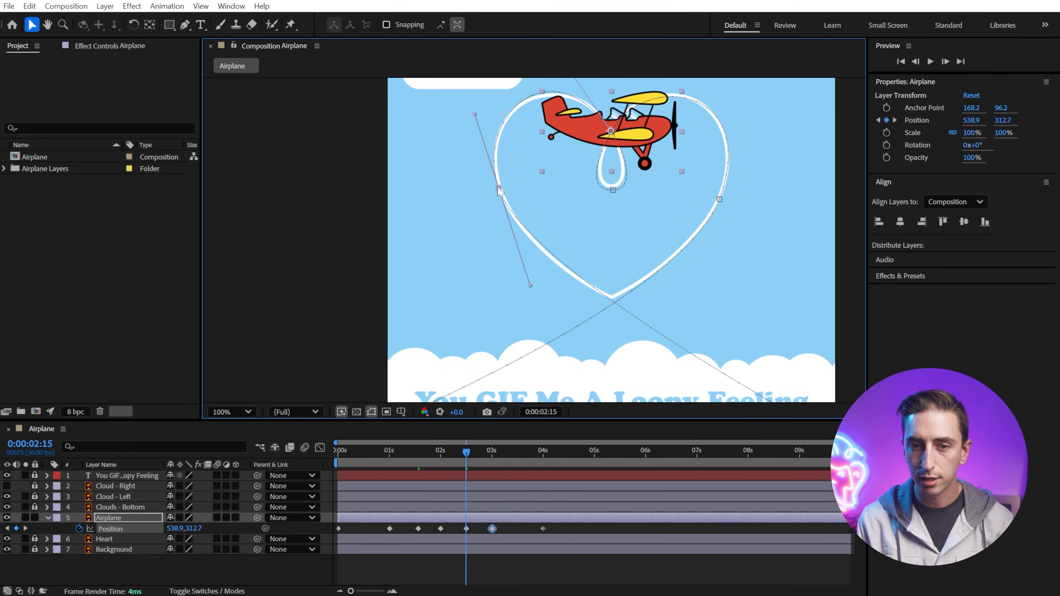
left_click_drag(528, 288, 534, 302)
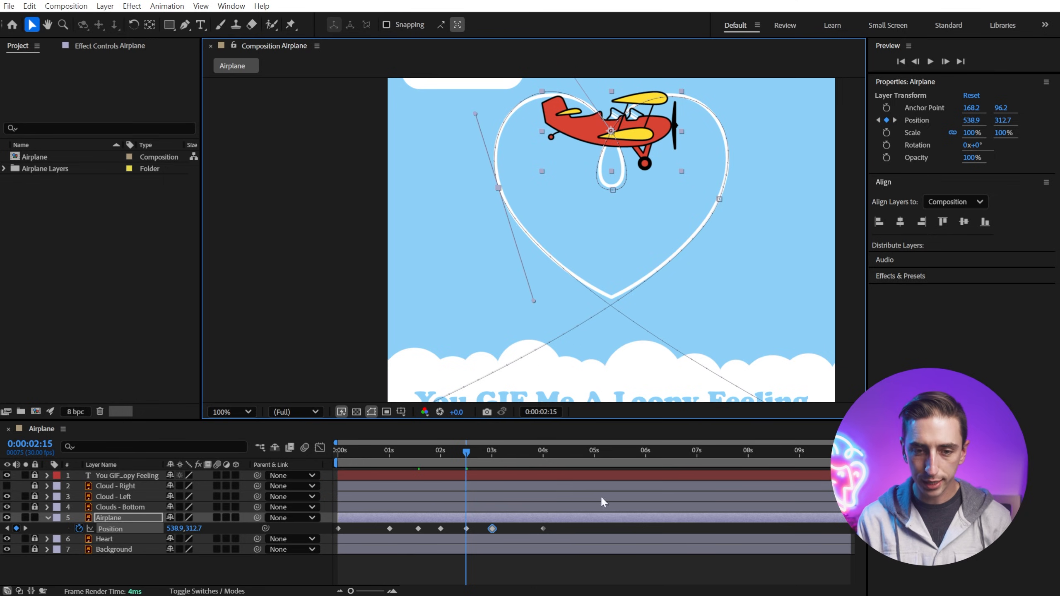
Step: Fit the composition view and play the animation from the start to review the motion
left_click(249, 411)
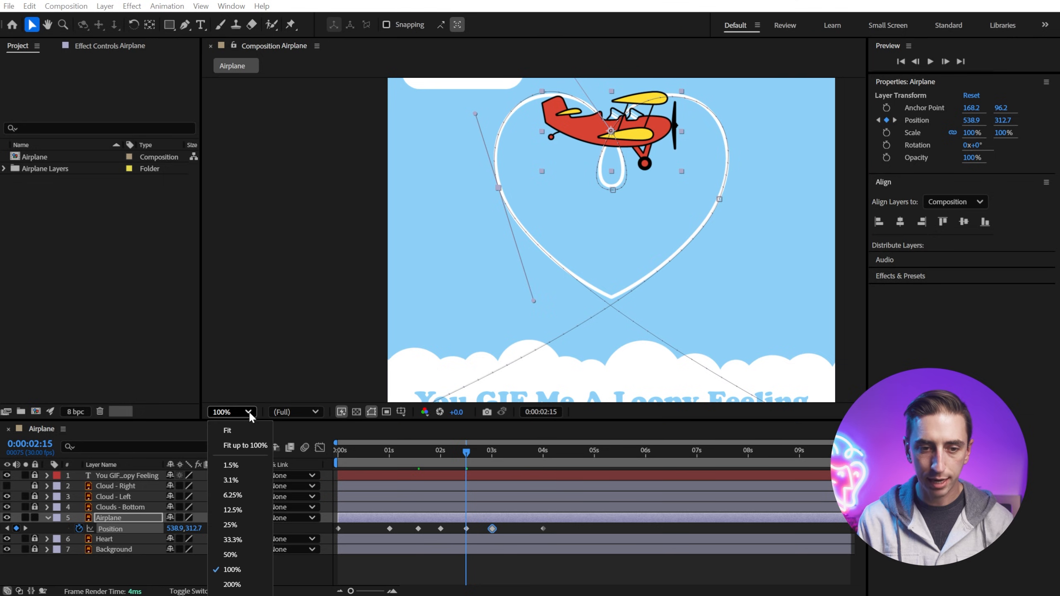
left_click(254, 445)
left_click_drag(460, 458, 339, 450)
key("space")
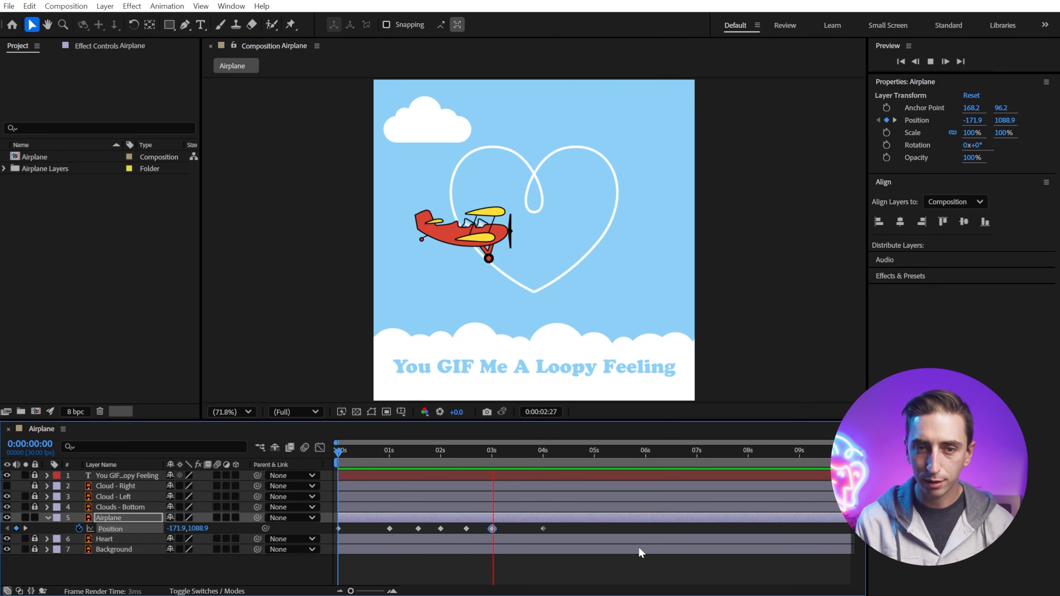
Step: Select the middle position keyframes and set them to Rove Across Time for even speed
left_click_drag(566, 462, 415, 445)
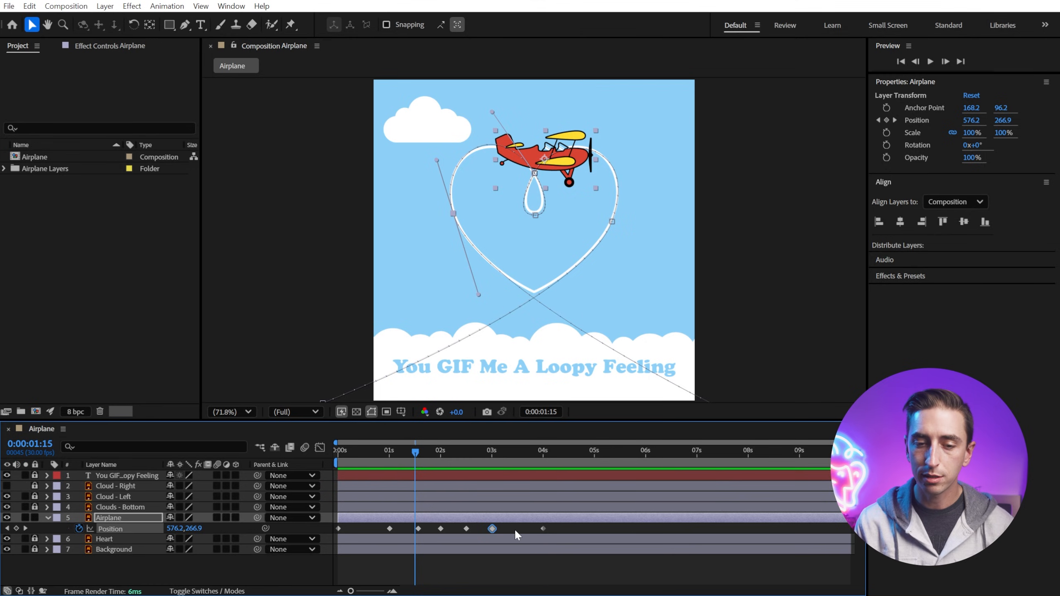
left_click_drag(515, 524, 379, 530)
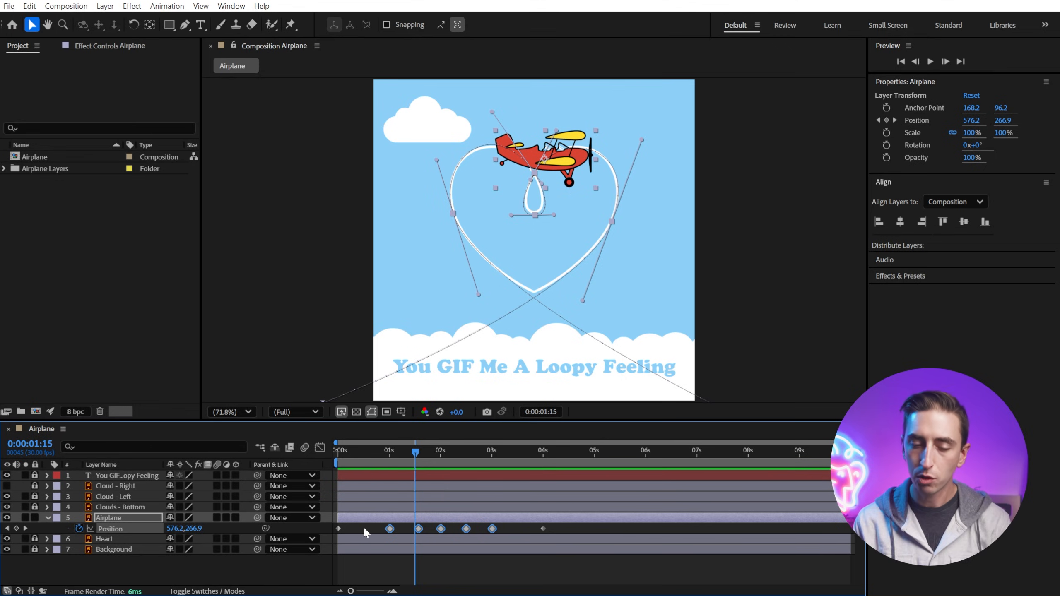
mouse_move(419, 529)
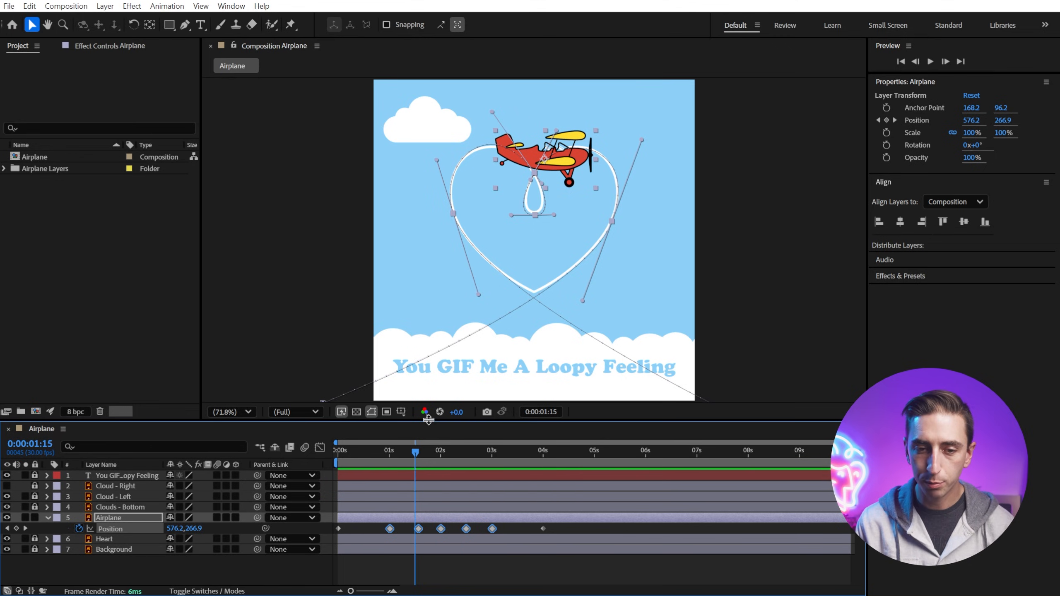
left_click_drag(427, 421, 415, 285)
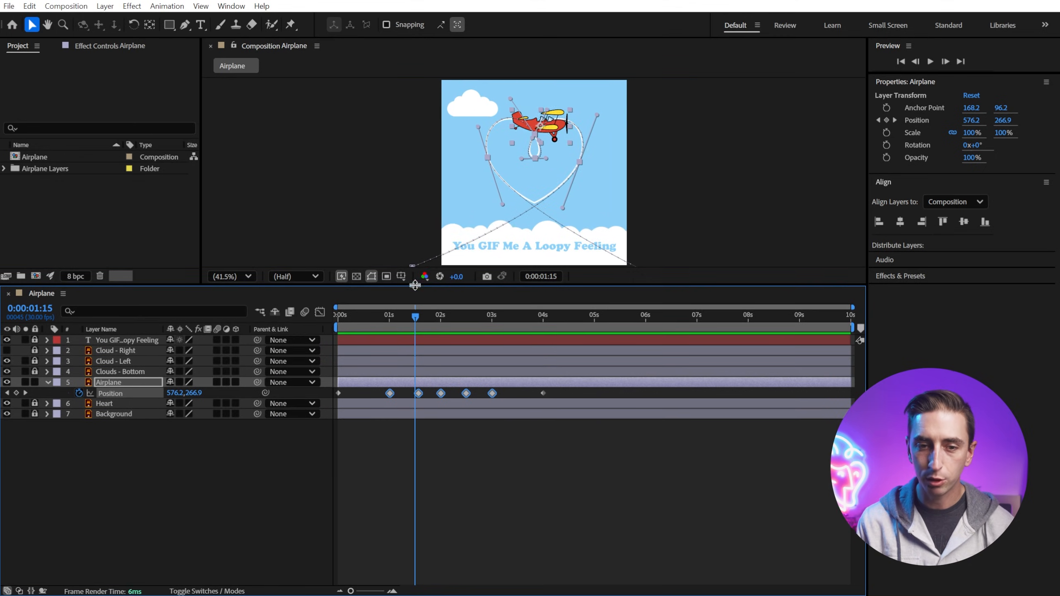
right_click(418, 393)
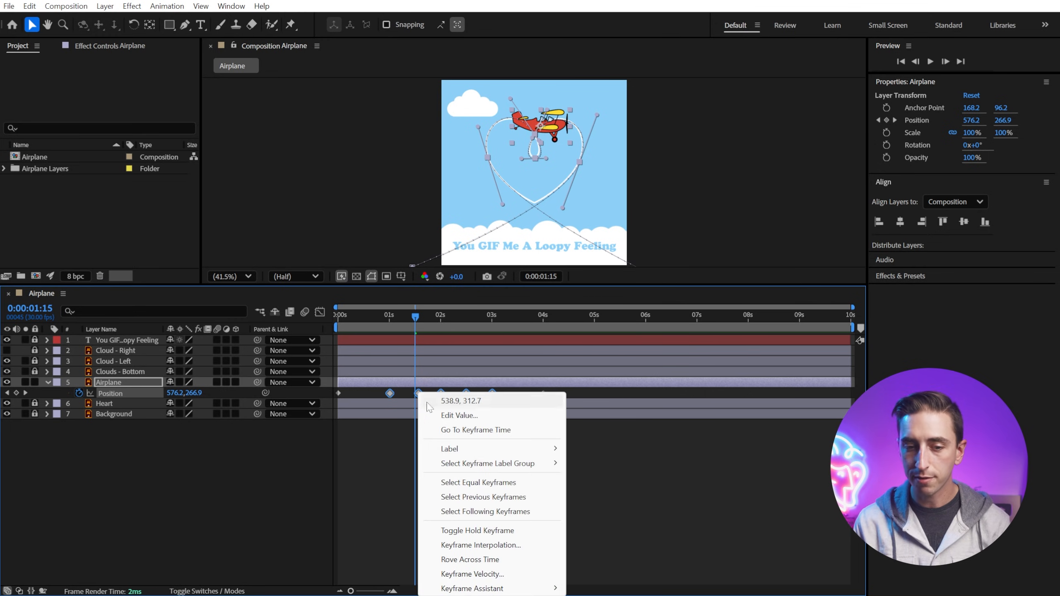
left_click(499, 559)
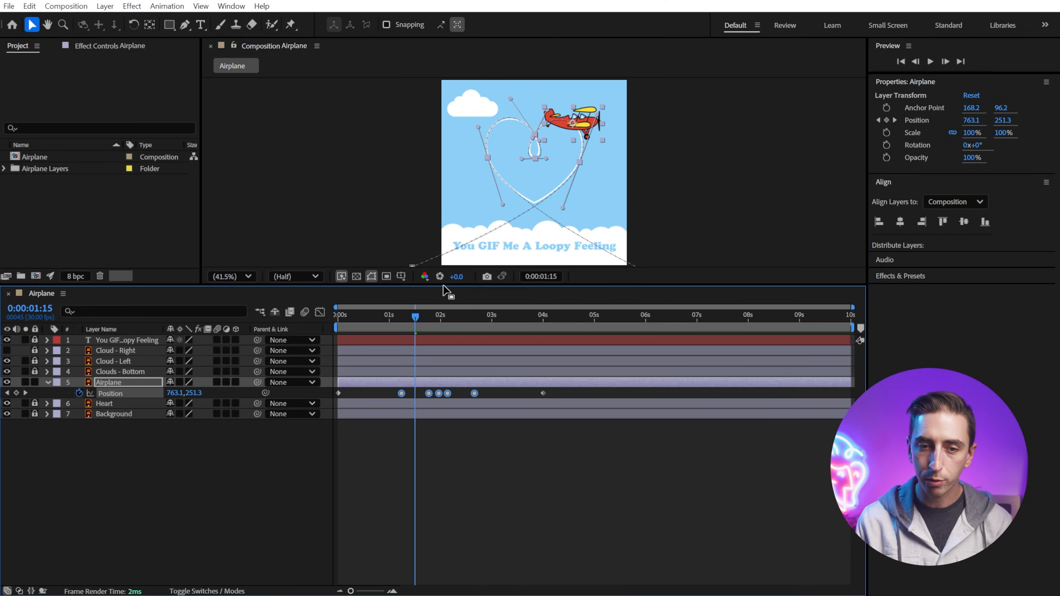
Step: Move the final position keyframe earlier to about 3.4 seconds
left_click_drag(442, 284, 482, 438)
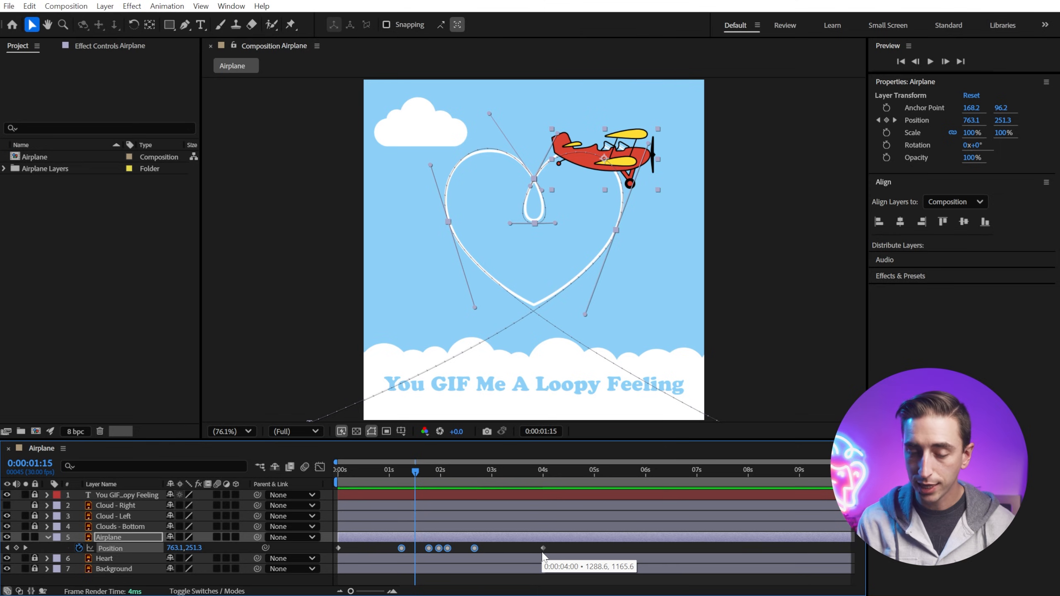
left_click(543, 548)
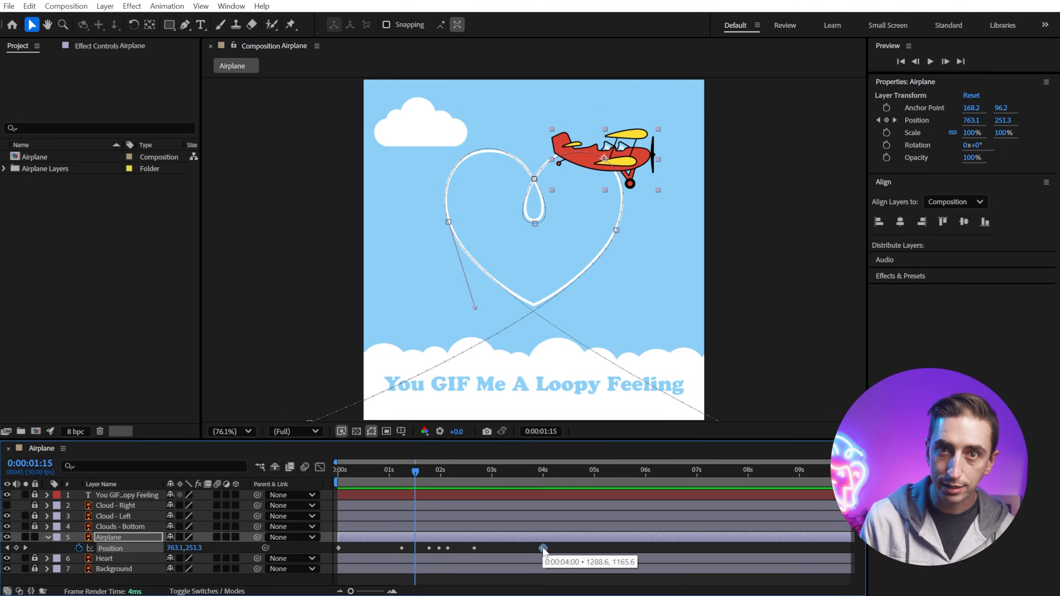
left_click_drag(543, 548, 512, 549)
Step: Try moving the first position keyframe slightly later, then undo the move
mouse_move(341, 548)
left_mouse_down()
mouse_move(377, 549)
mouse_move(346, 550)
mouse_move(359, 548)
left_mouse_up()
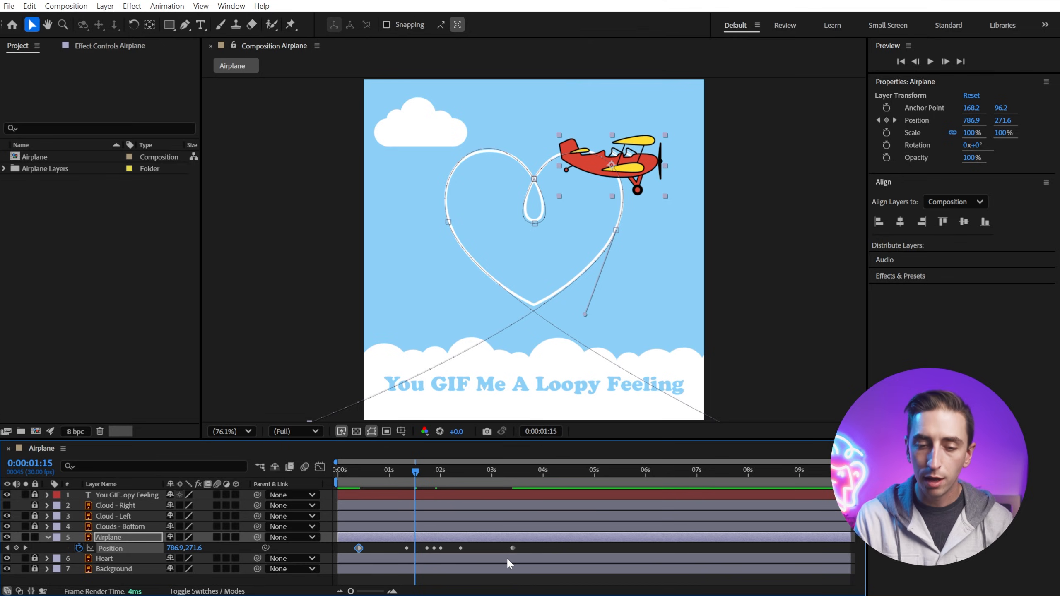
key("ctrl+z")
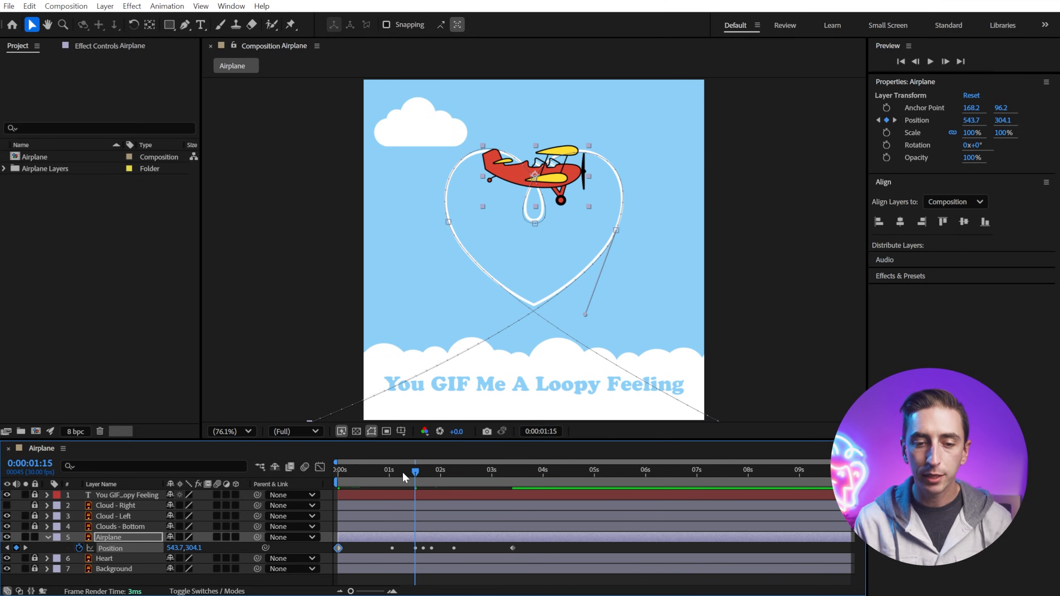
Step: Play and scrub the timeline to review the airplane's flight around the heart and loop
key("space")
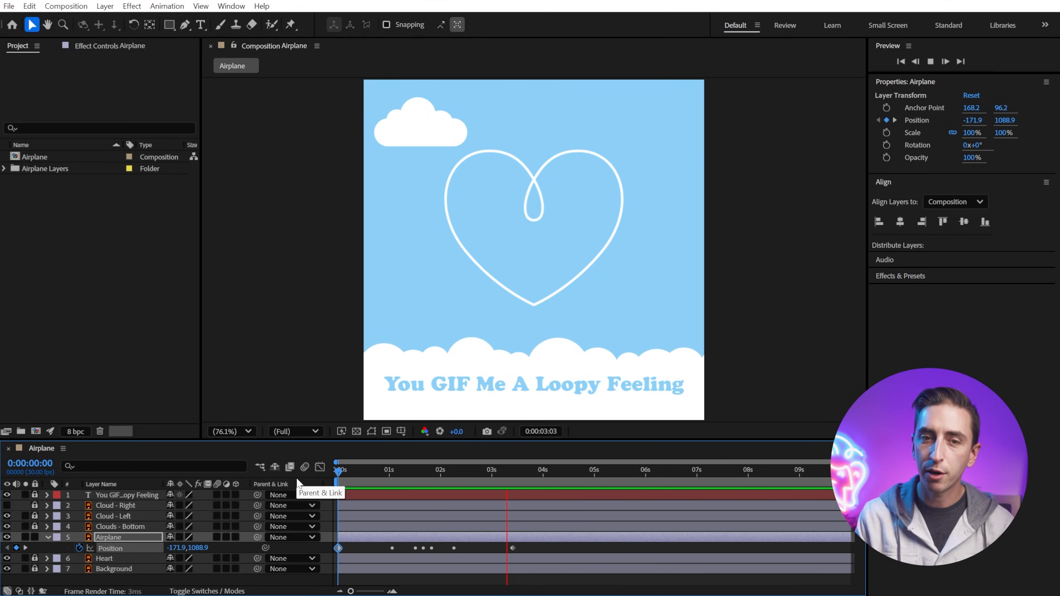
key("space")
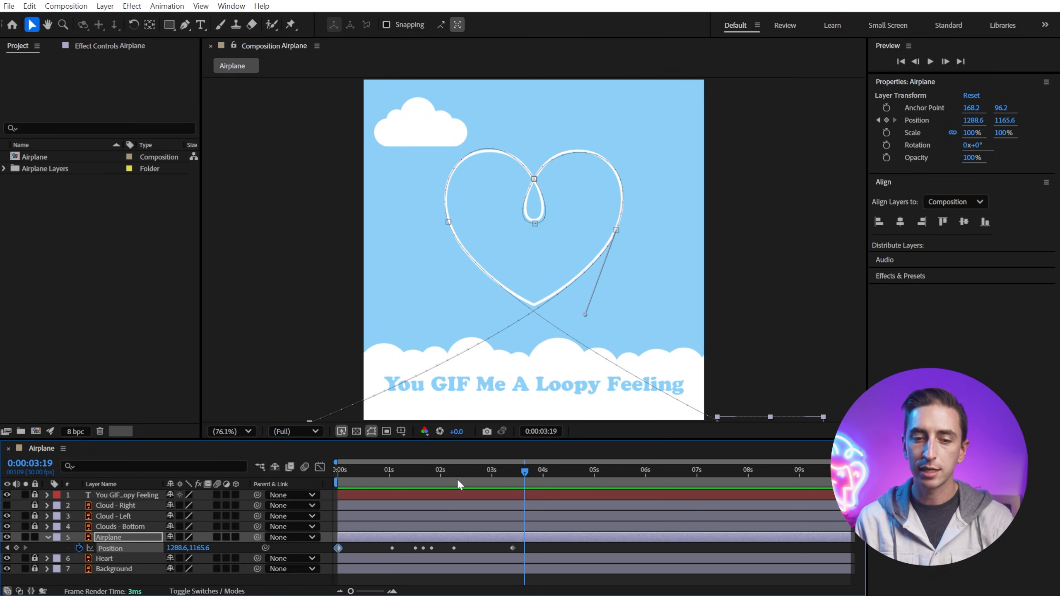
left_click_drag(407, 468, 432, 472)
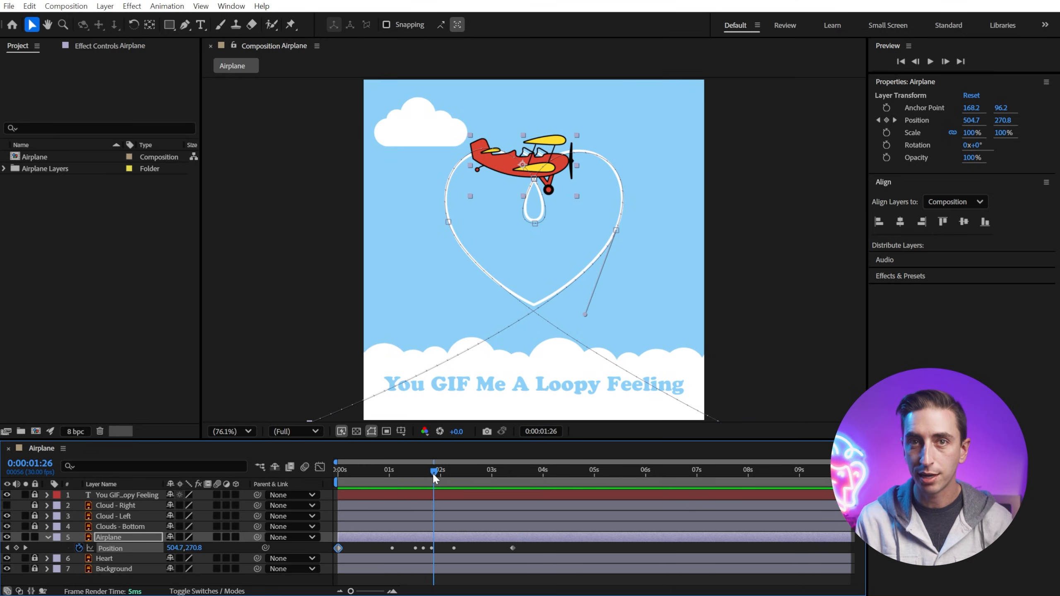
key("space")
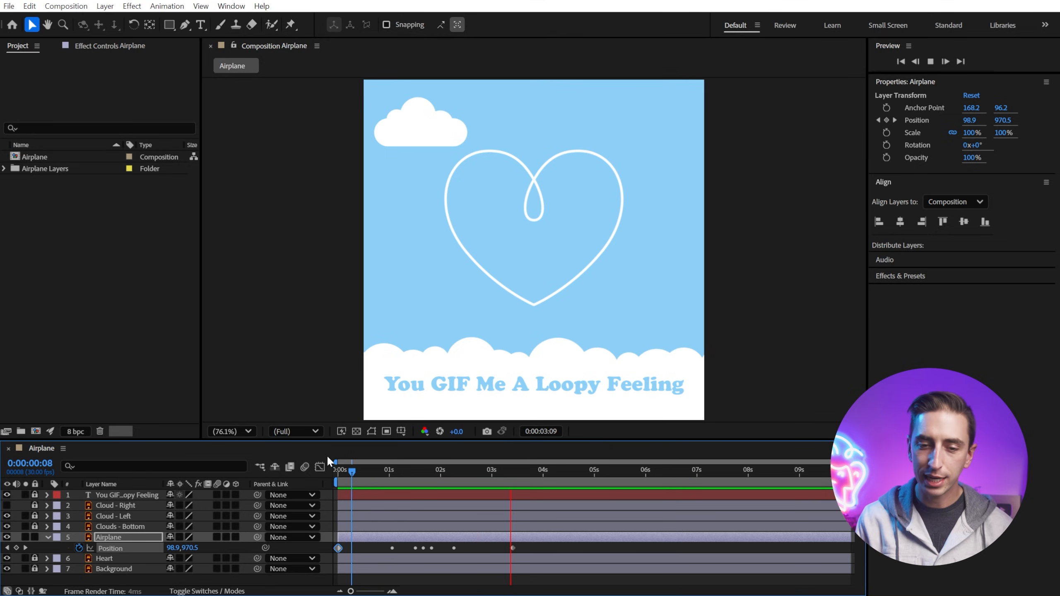
Step: Play back and scrub the airplane's flight along the heart path from the start
left_click_drag(489, 465, 268, 471)
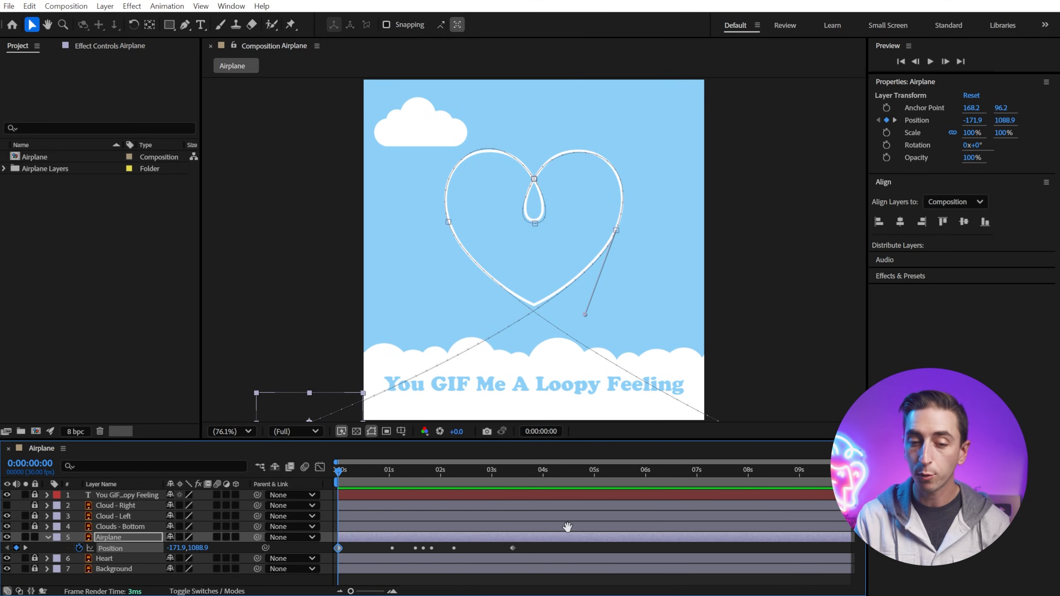
key("space")
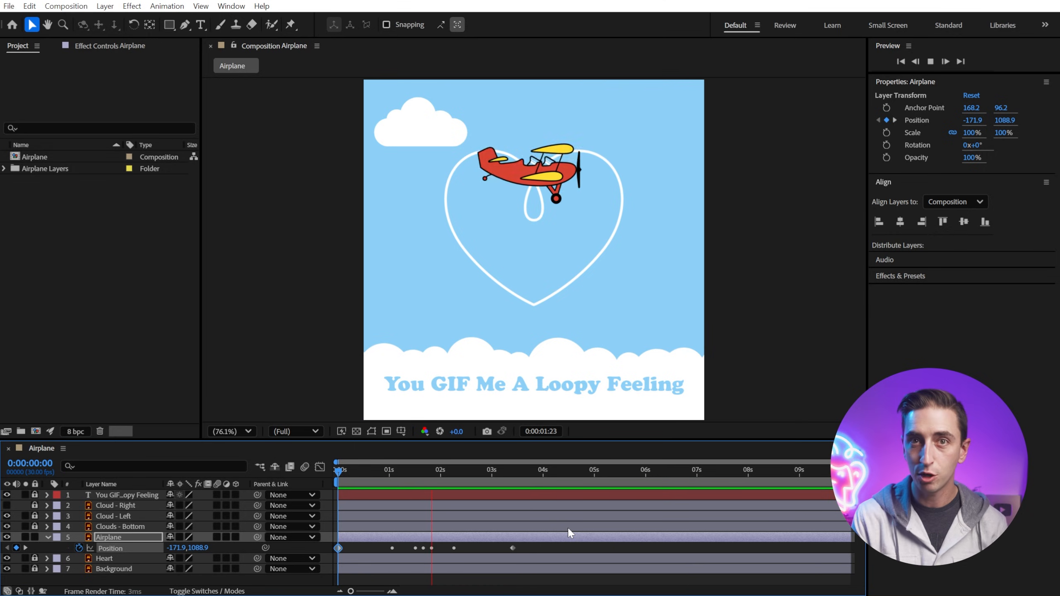
key("space")
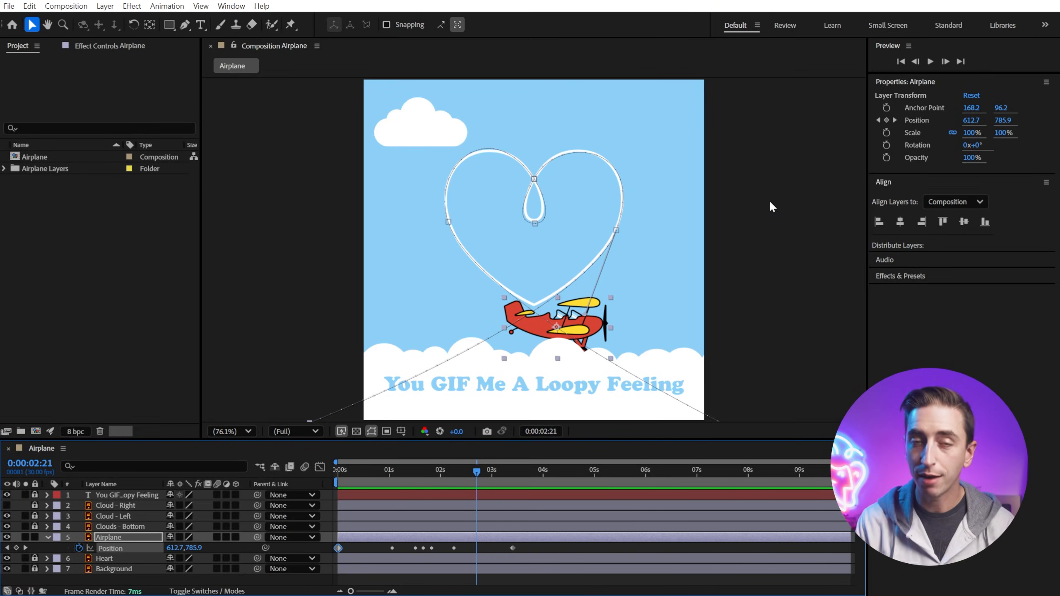
left_click(606, 334)
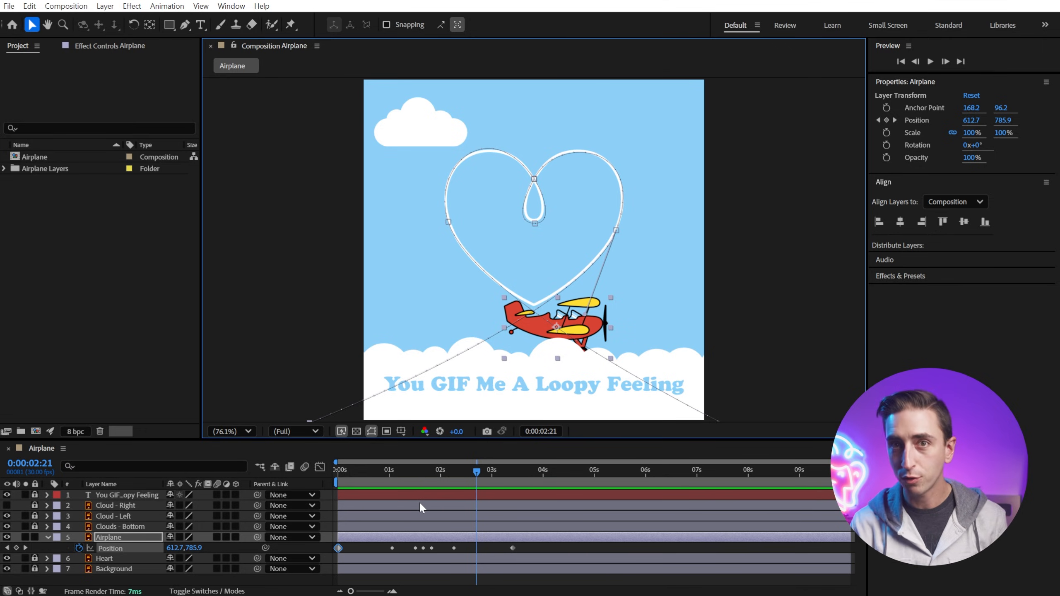
left_click_drag(389, 482, 312, 499)
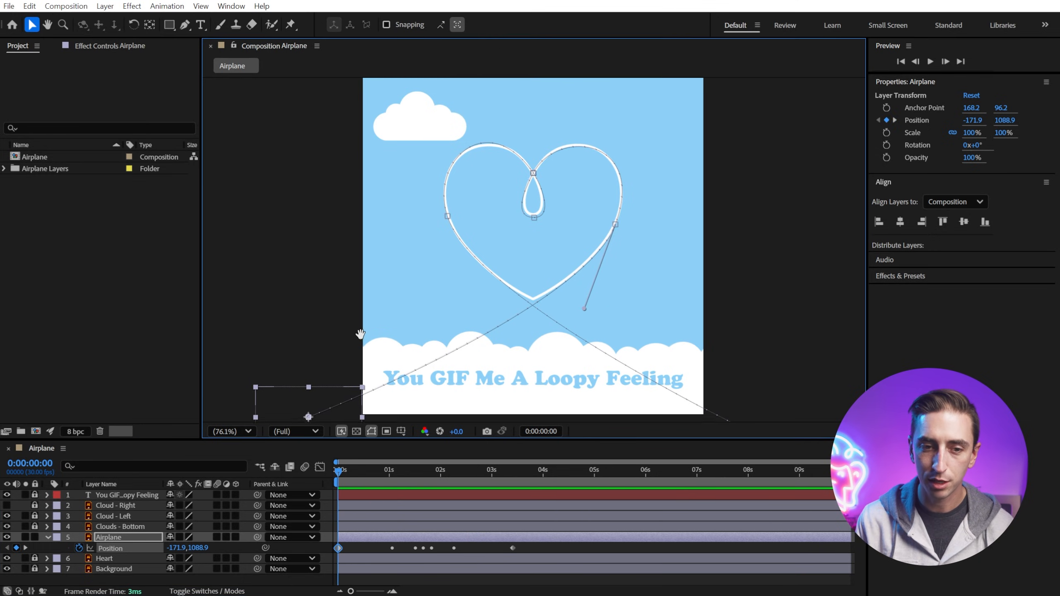
key("space")
left_click_drag(365, 352, 450, 271)
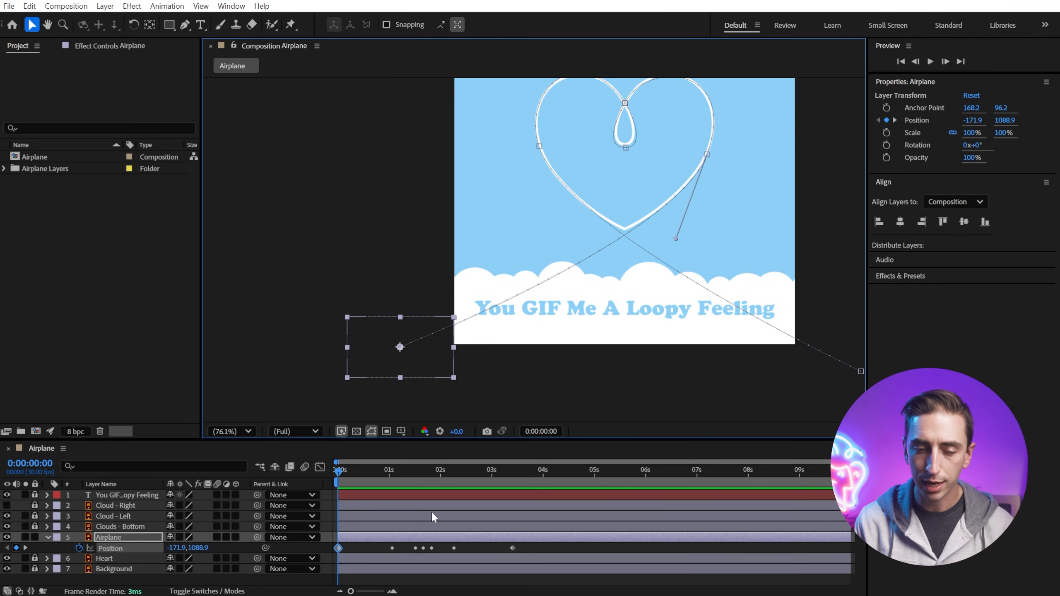
Step: Try rotating the airplane at 0:00:00:20 by scrubbing its Rotation value, then undo the change
left_click_drag(339, 470, 372, 470)
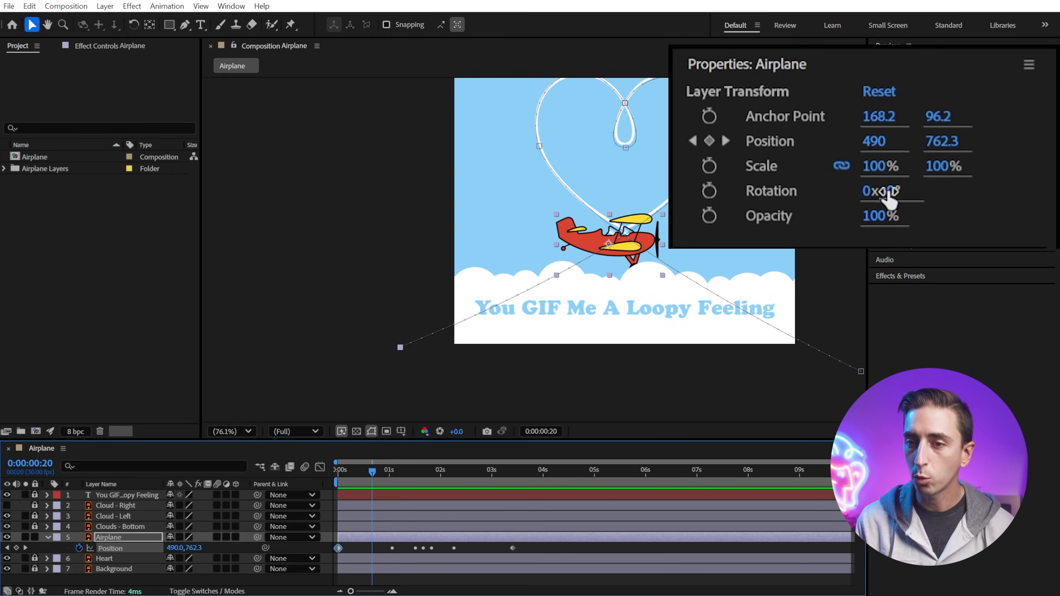
left_click_drag(882, 192, 999, 199)
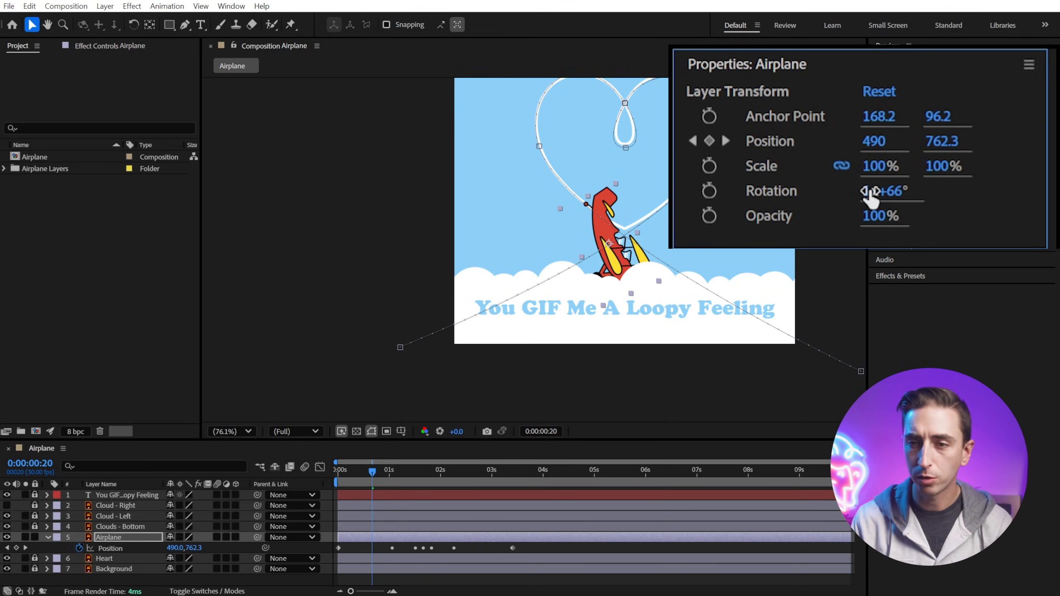
key("ctrl+z")
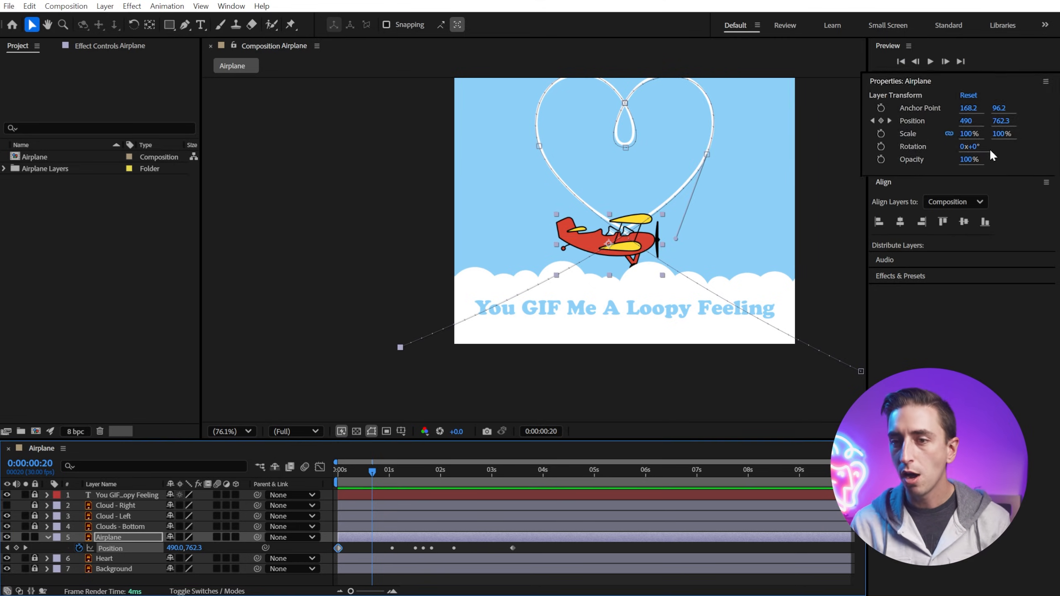
Step: Tilt the airplane to -32.8° with the Rotation tool and set a first Rotation keyframe at 0:00:00:23
left_click(134, 26)
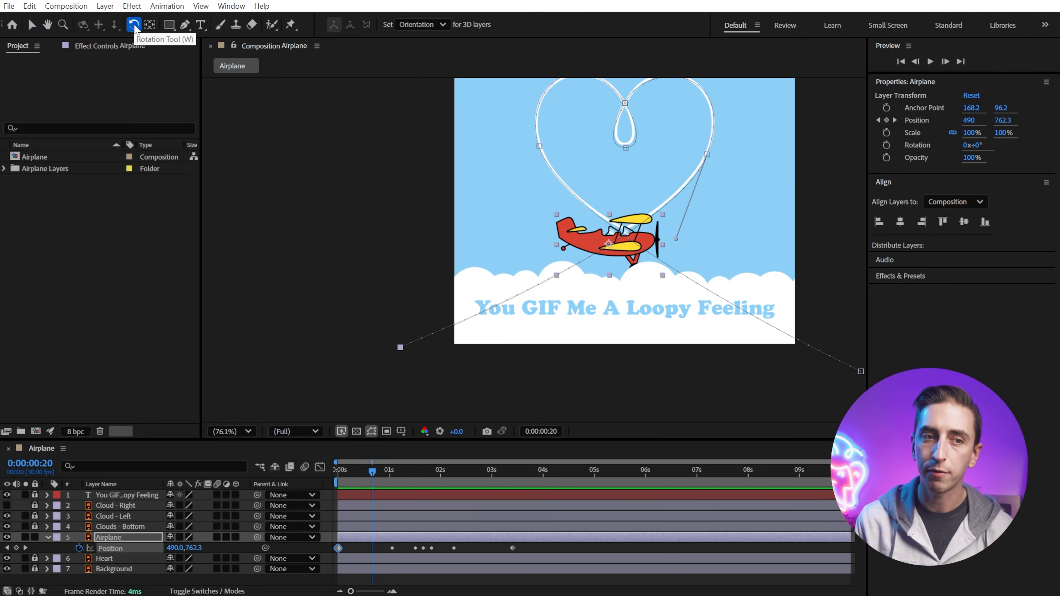
left_click_drag(576, 228, 567, 255)
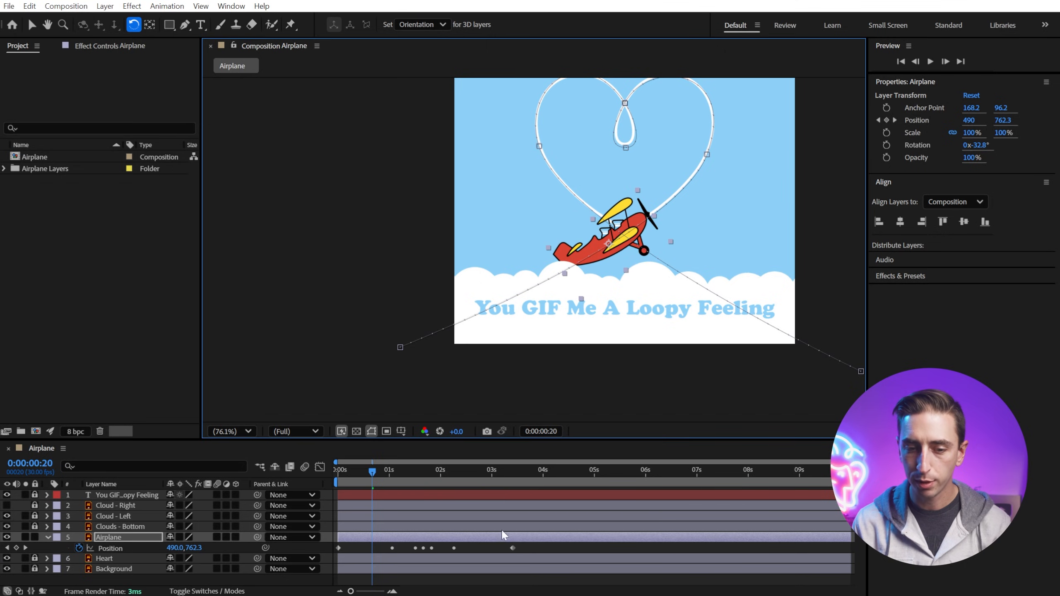
left_click_drag(376, 470, 377, 471)
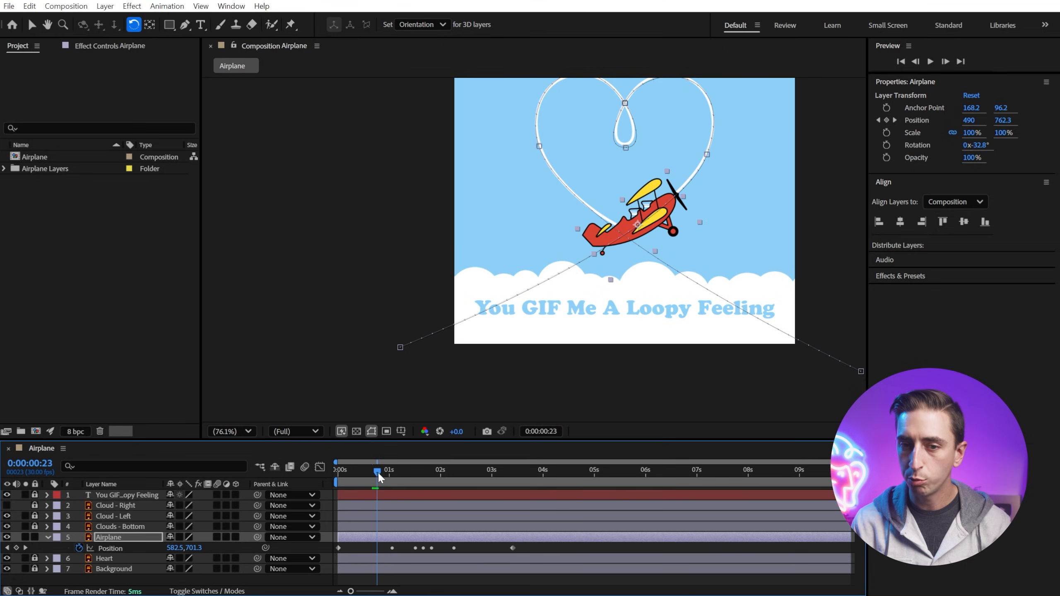
left_click(886, 146)
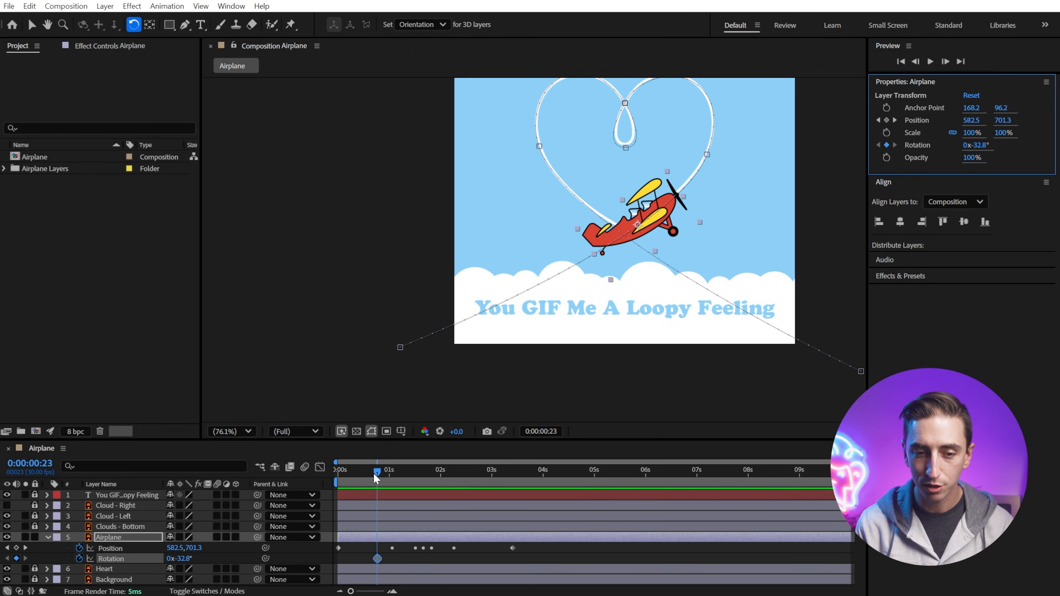
Step: At 0:00:01:04, rotate the airplane to about -91.2° so it points along the heart's curve
key("space")
left_click_drag(632, 215, 538, 289)
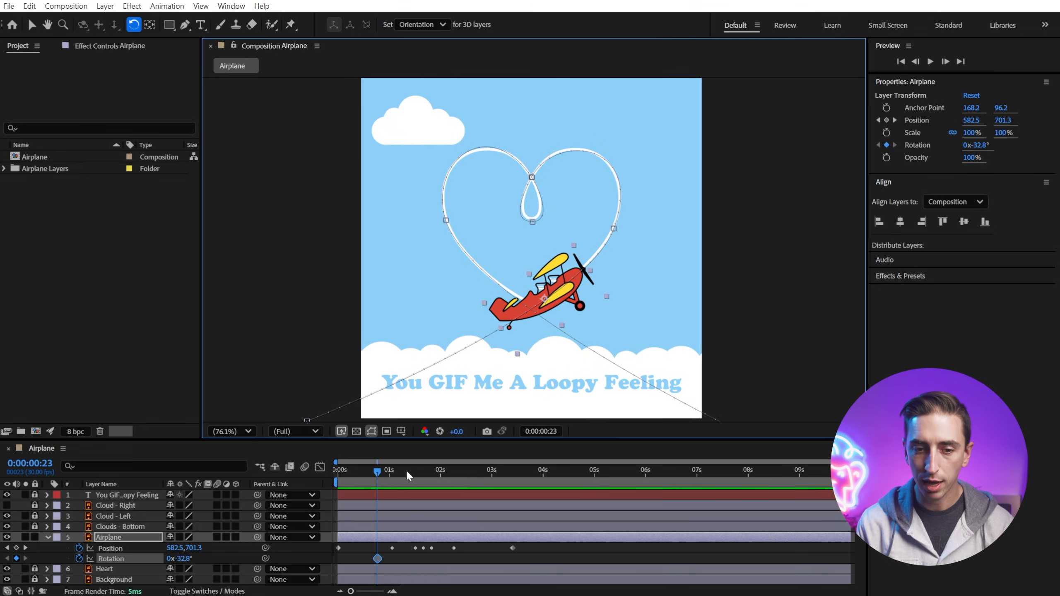
left_click_drag(377, 471, 396, 473)
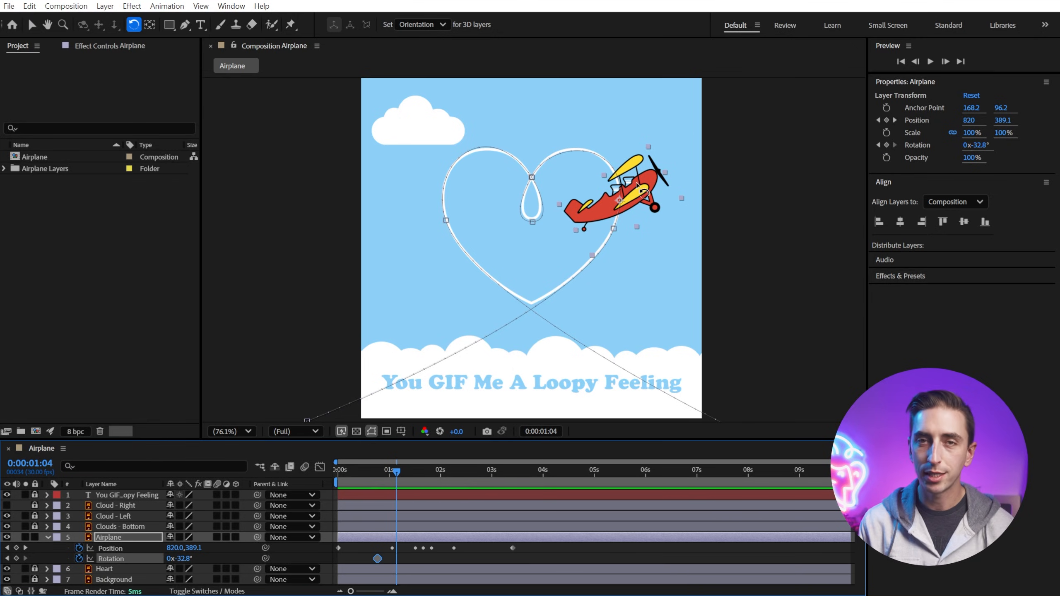
left_click_drag(653, 184, 622, 166)
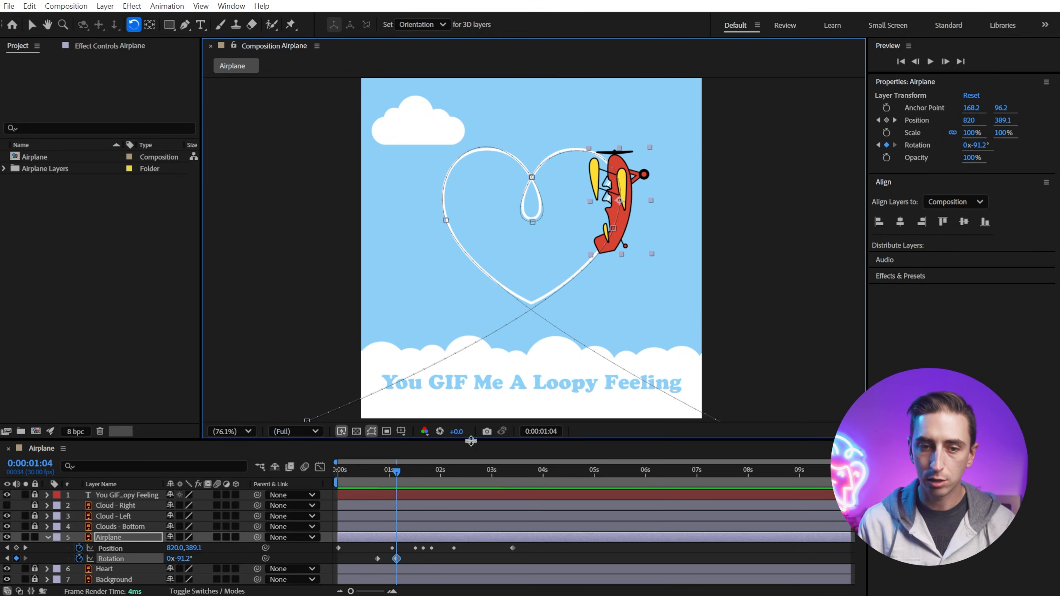
Step: Rotate the airplane to -182.1° at 0:00:01:15, and to -1x-2.1° at 0:00:01:20 to follow the loop
left_click_drag(397, 470, 415, 473)
left_click_drag(533, 138, 492, 179)
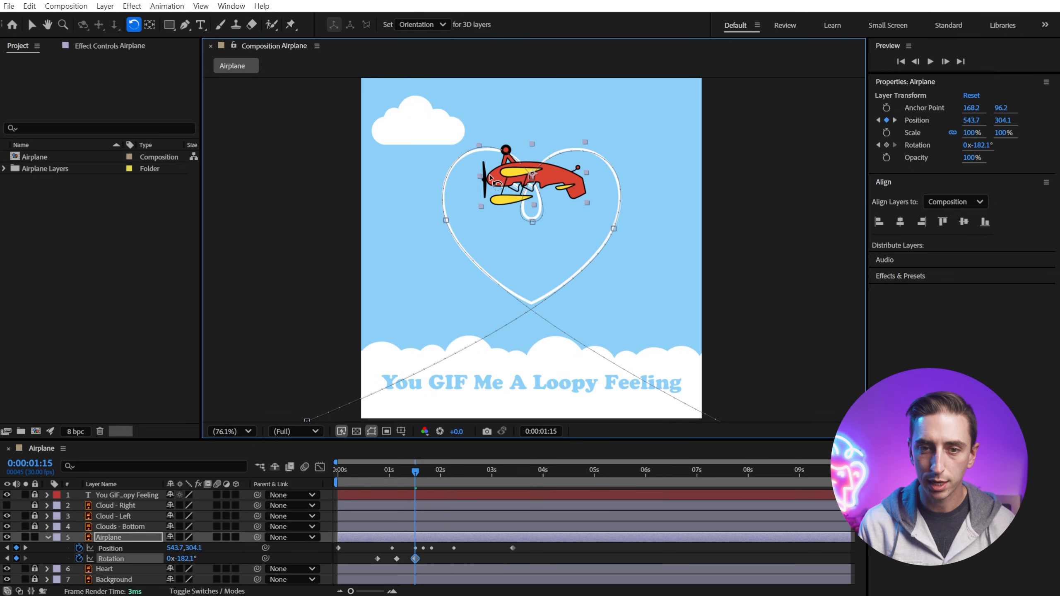
left_click_drag(418, 473, 425, 474)
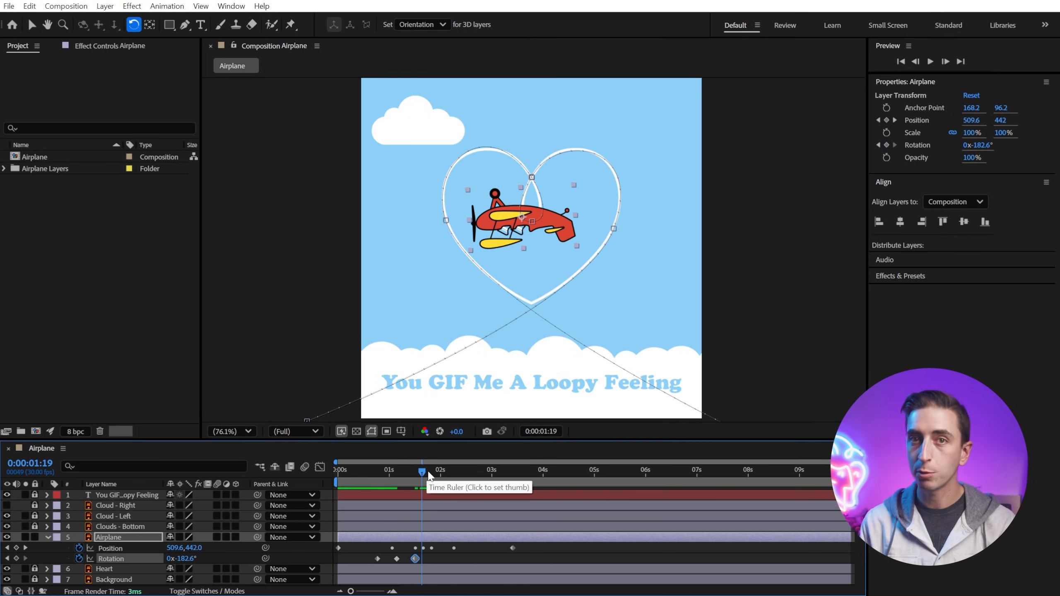
left_click(428, 470)
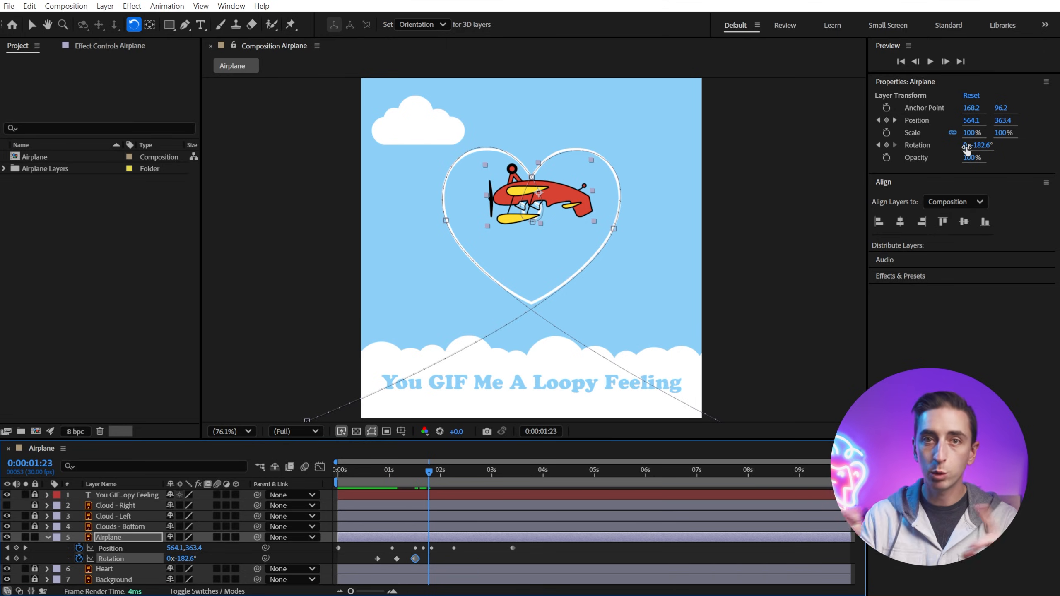
left_click_drag(435, 467, 426, 469)
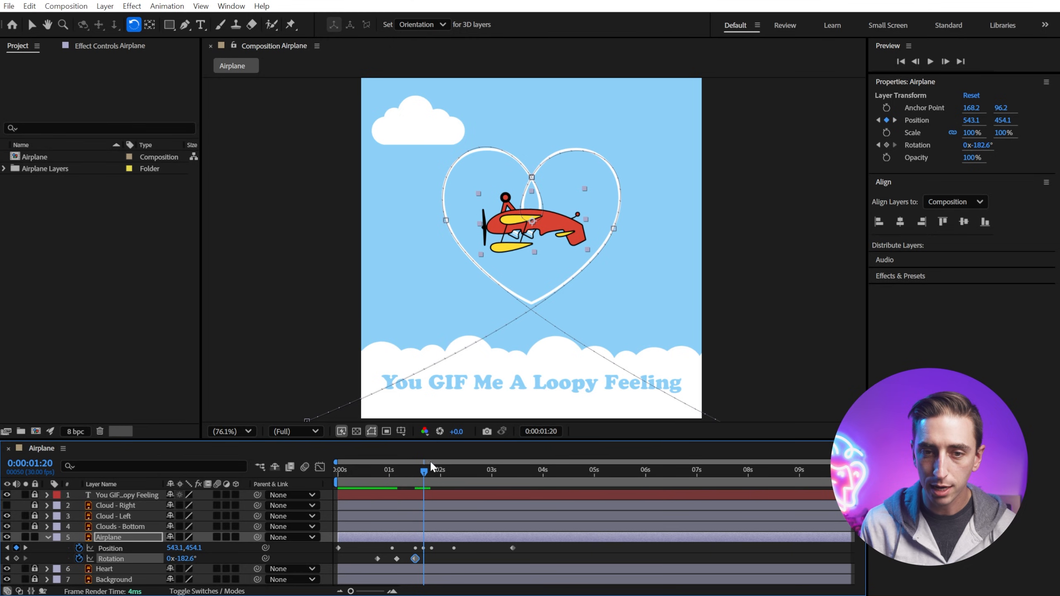
left_click_drag(559, 216, 509, 227)
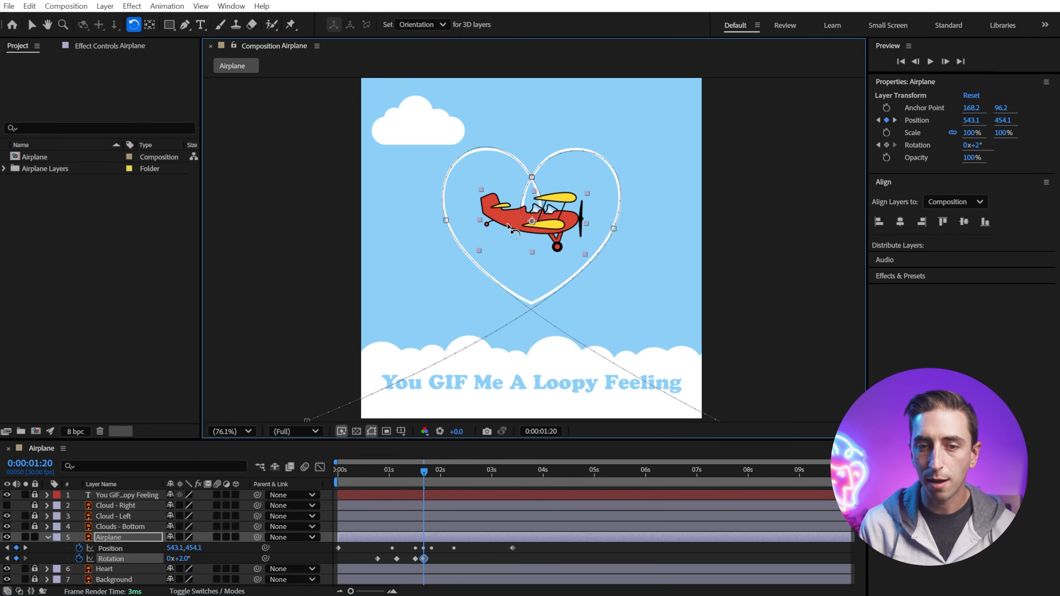
mouse_move(427, 470)
left_mouse_down()
mouse_move(403, 468)
mouse_move(425, 465)
left_mouse_up()
mouse_move(573, 213)
left_mouse_down()
mouse_move(529, 180)
mouse_move(490, 232)
mouse_move(542, 263)
mouse_move(564, 222)
left_mouse_up()
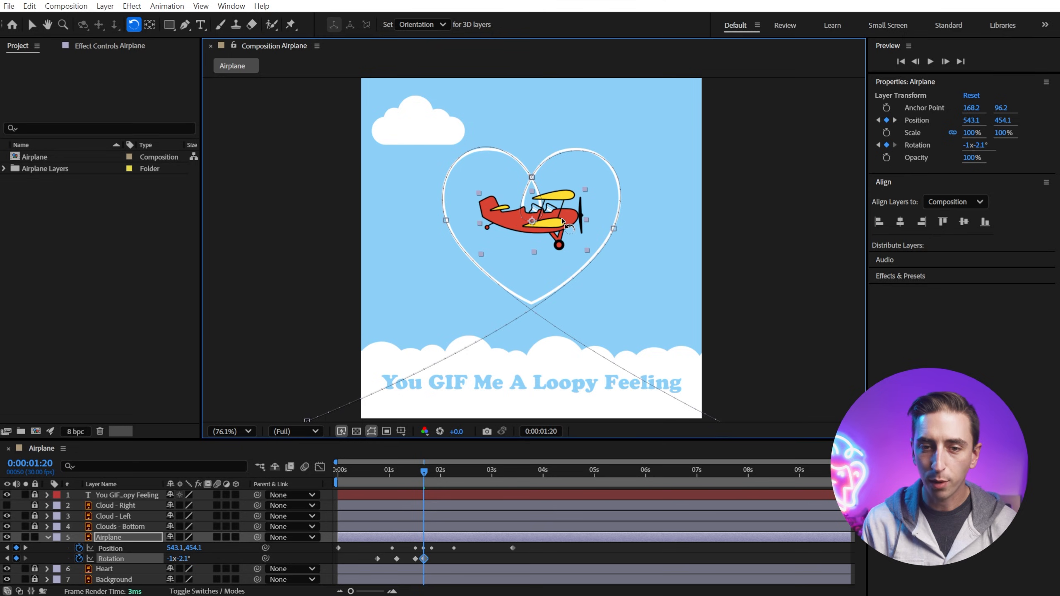
Step: At 0:00:01:29, rotate the airplane upside down to about -1x-177.9° at the top of the loop
left_click_drag(426, 469, 440, 473)
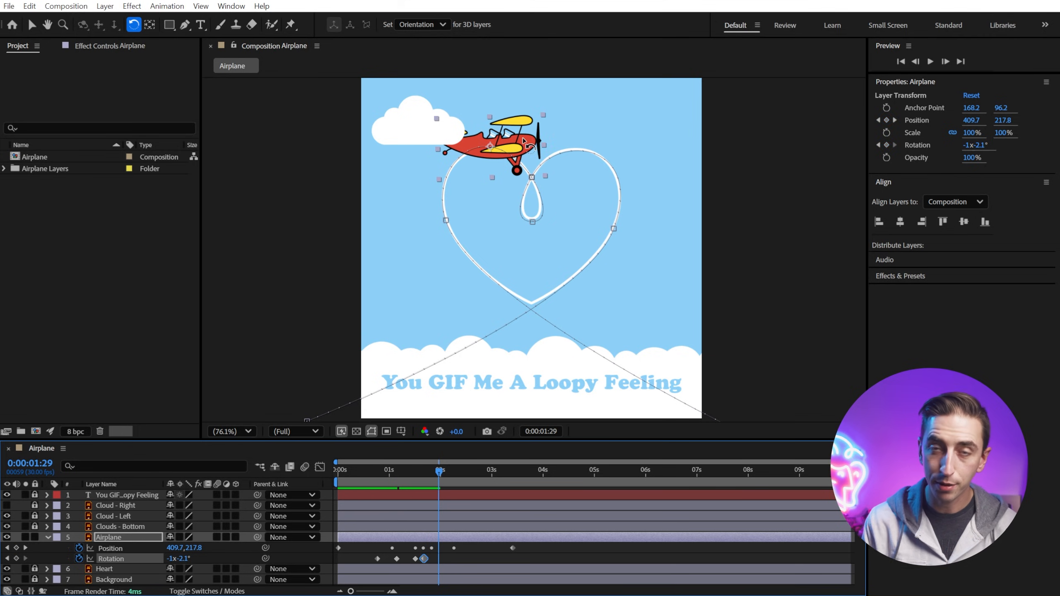
left_click_drag(530, 144, 446, 150)
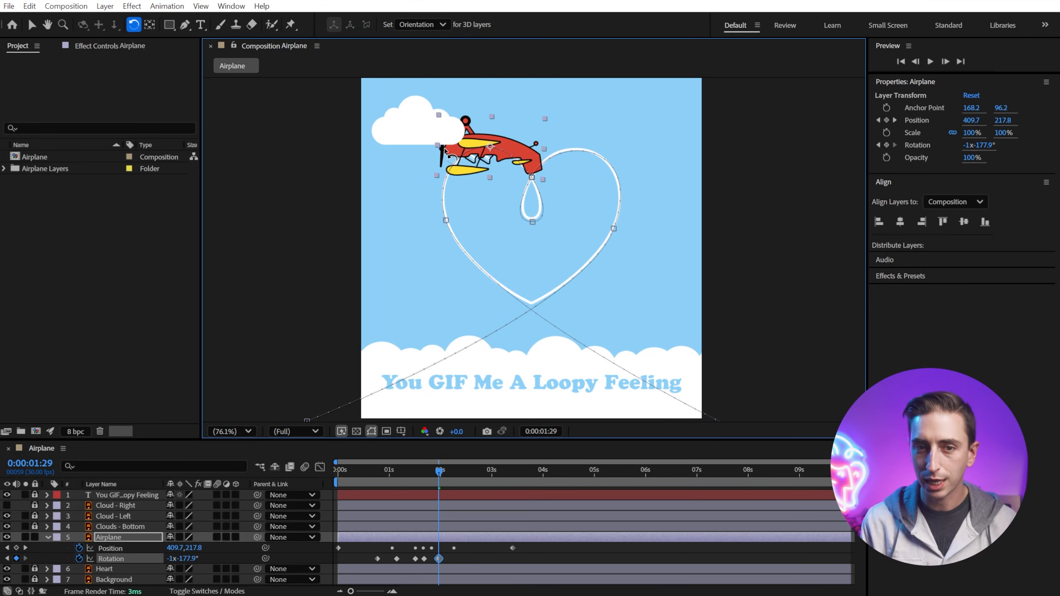
left_click_drag(447, 479, 417, 479)
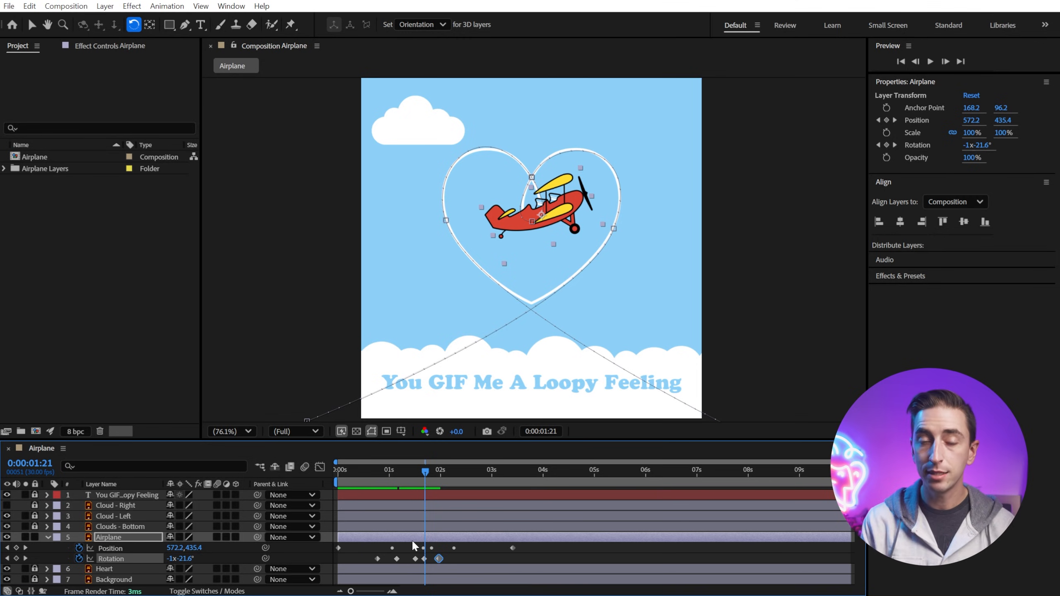
Step: Zoom into the timeline and move the -182° rotation keyframe earlier to 0:00:01:10
key("equal")
key("equal")
key("equal")
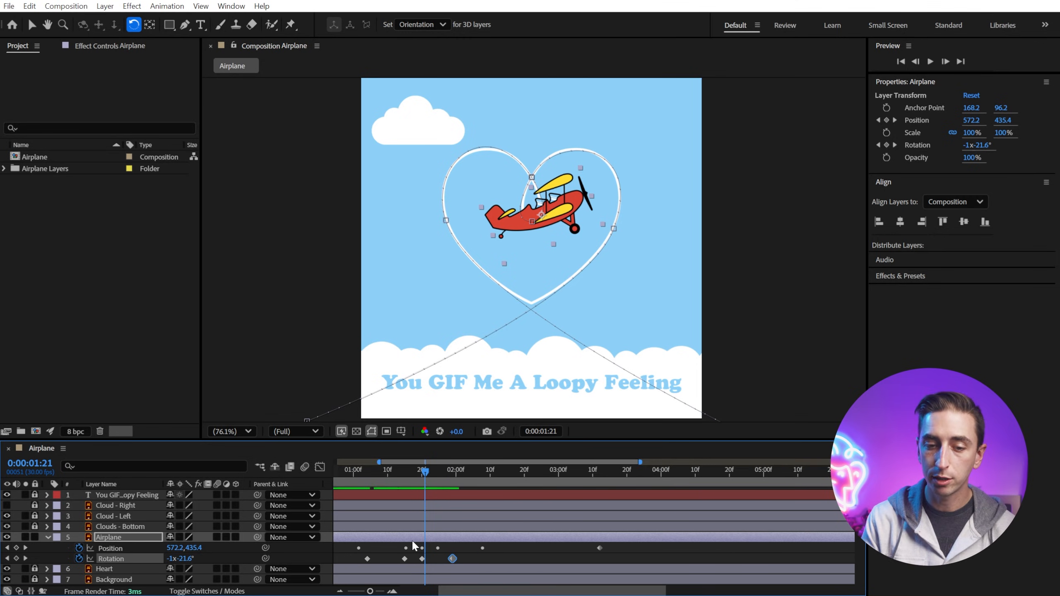
key("equal")
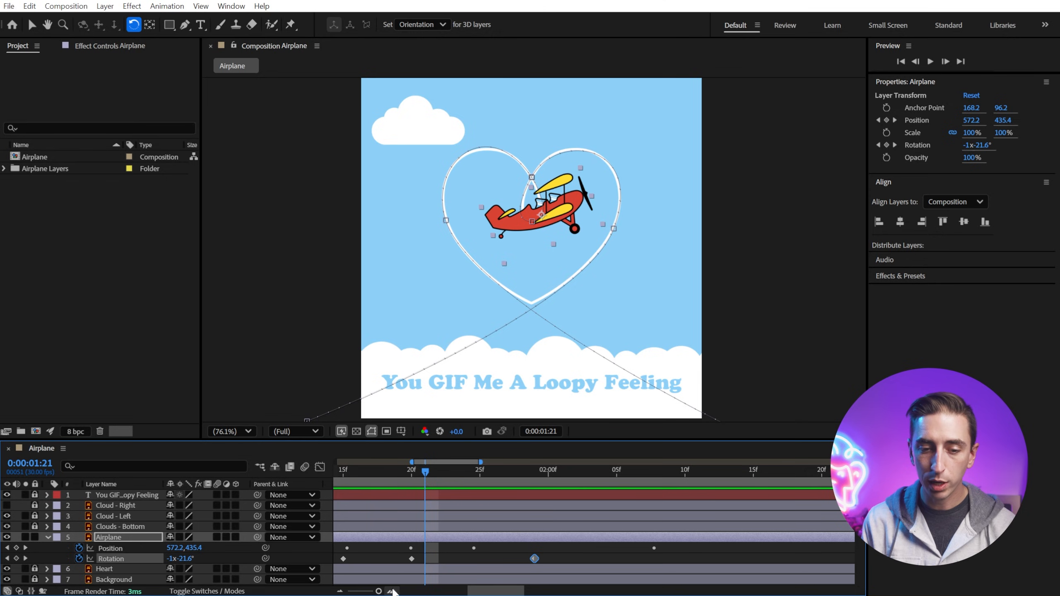
left_click_drag(378, 591, 371, 592)
left_click_drag(582, 463, 524, 461)
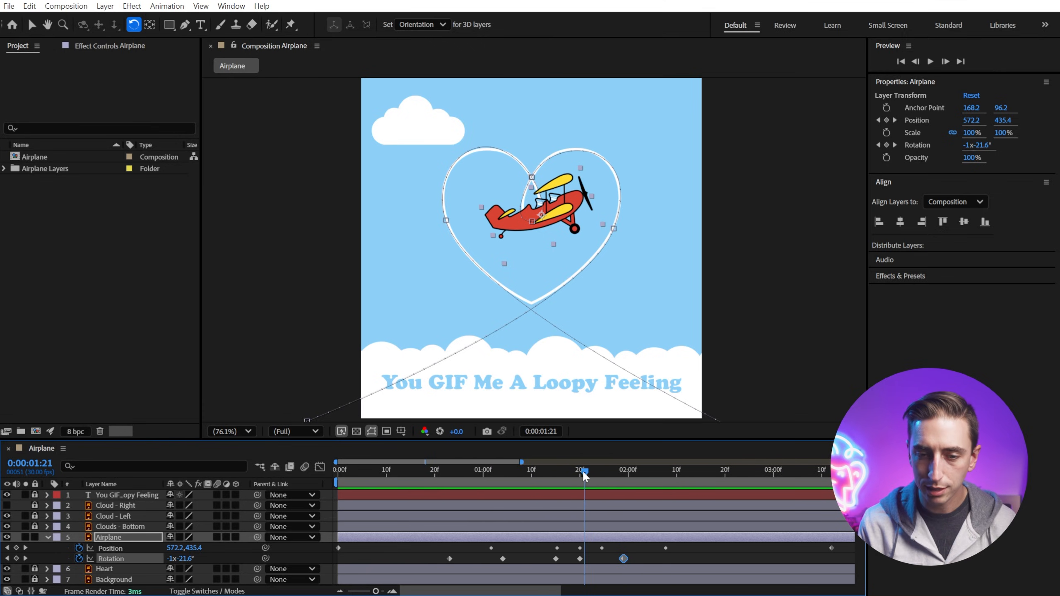
left_click_drag(583, 474, 532, 485)
left_click(554, 558)
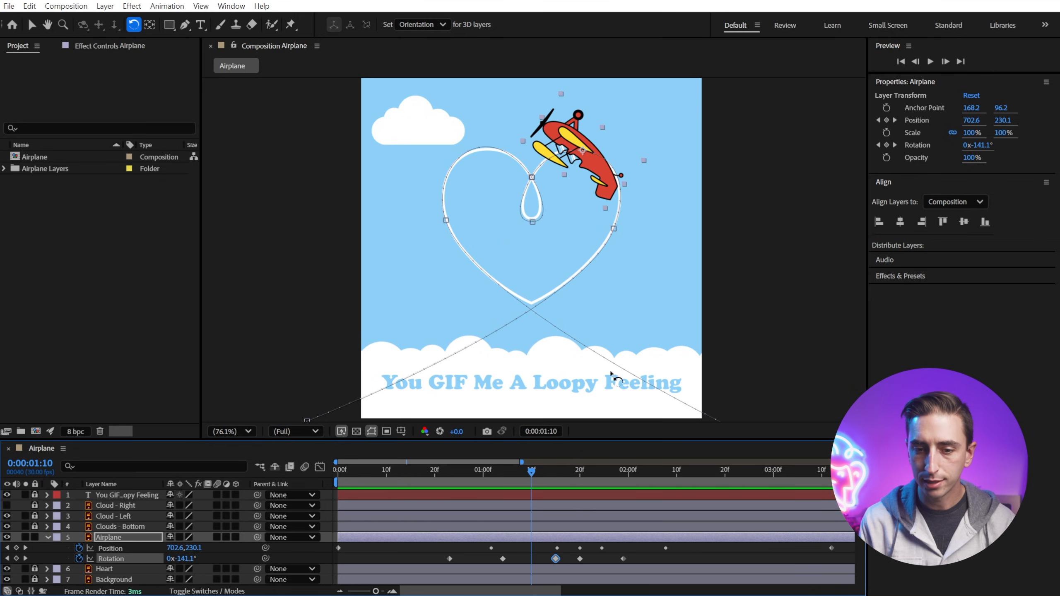
left_click_drag(557, 558, 536, 558)
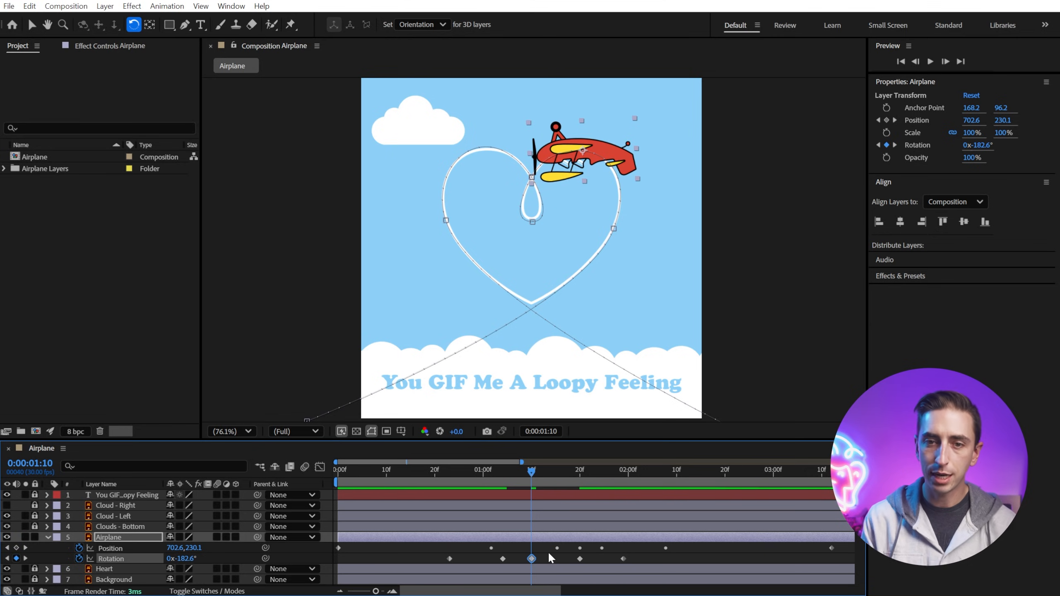
Step: Add rotation keyframes of -1x-290° at 0:00:02:08 and -1x-329.1° at 0:00:02:26 for the heart's left side and exit
left_click_drag(532, 471, 671, 463)
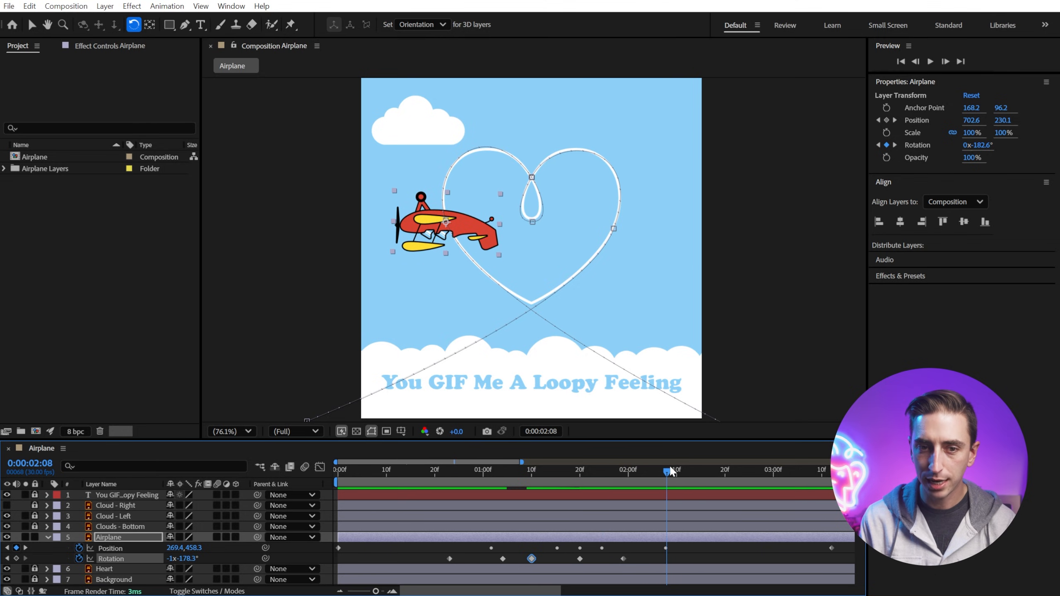
left_click_drag(416, 219, 457, 256)
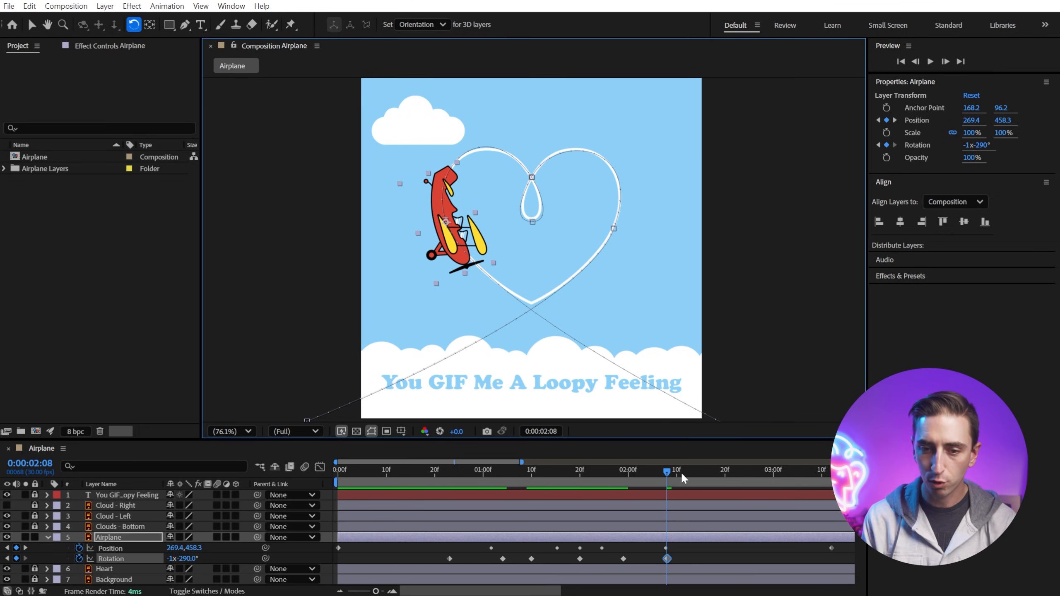
left_click_drag(675, 474, 753, 492)
left_click_drag(602, 327, 578, 330)
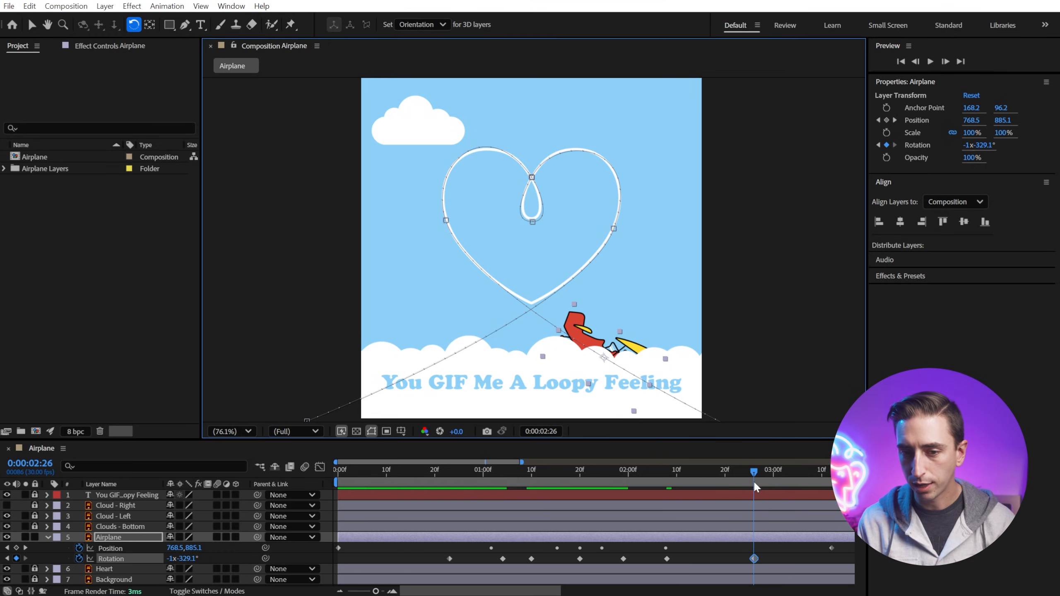
Step: Play the animation from the start to review the airplane's rotation along the path
left_click_drag(755, 483, 258, 440)
key("space")
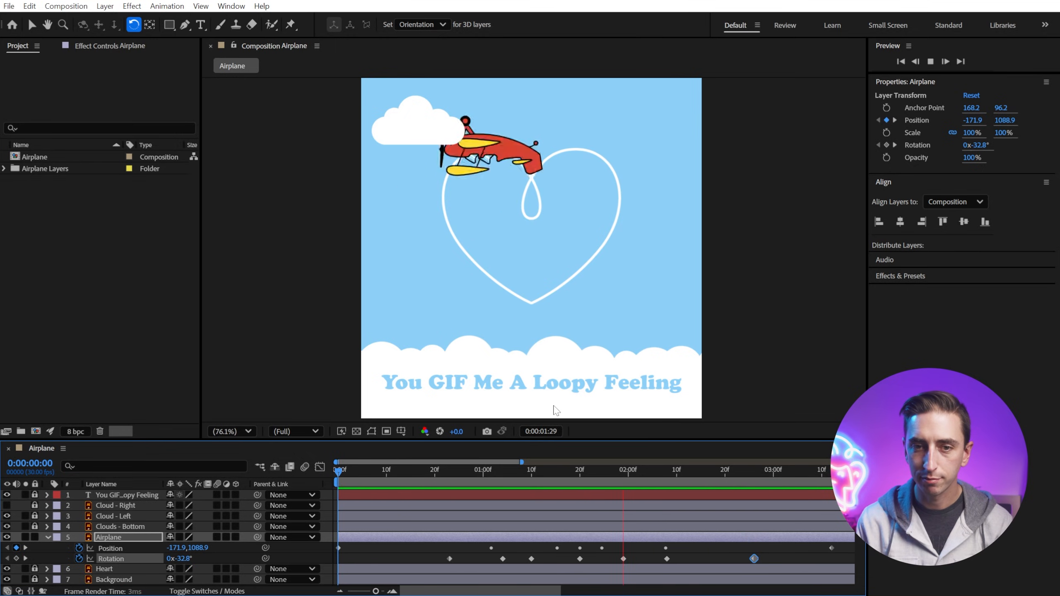
key("space")
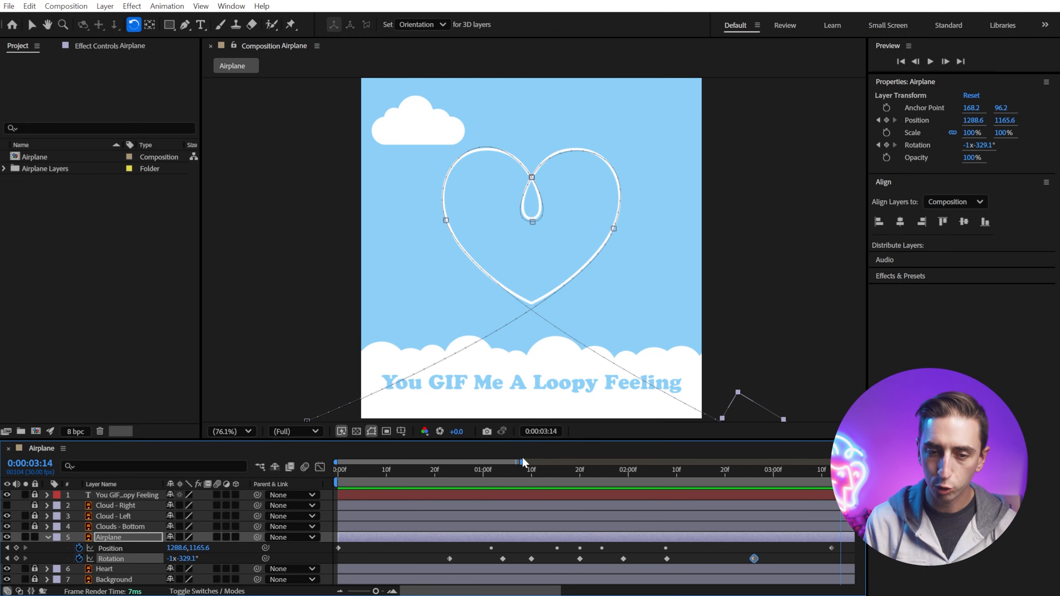
Step: Trim the work area to end at about 3.6 seconds and play the animation preview
left_click_drag(522, 461, 741, 461)
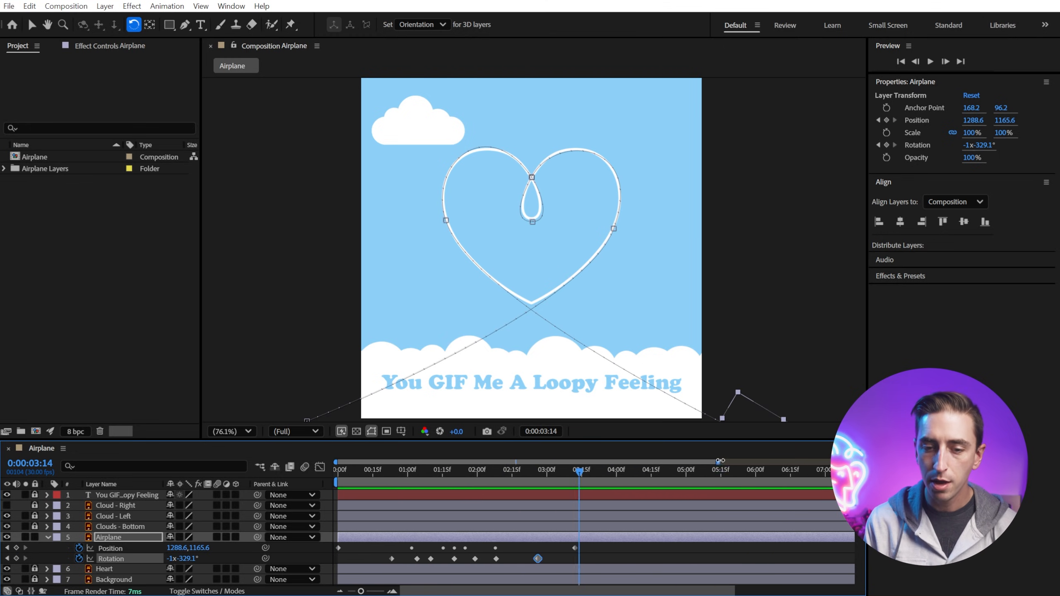
left_click_drag(556, 471, 586, 491)
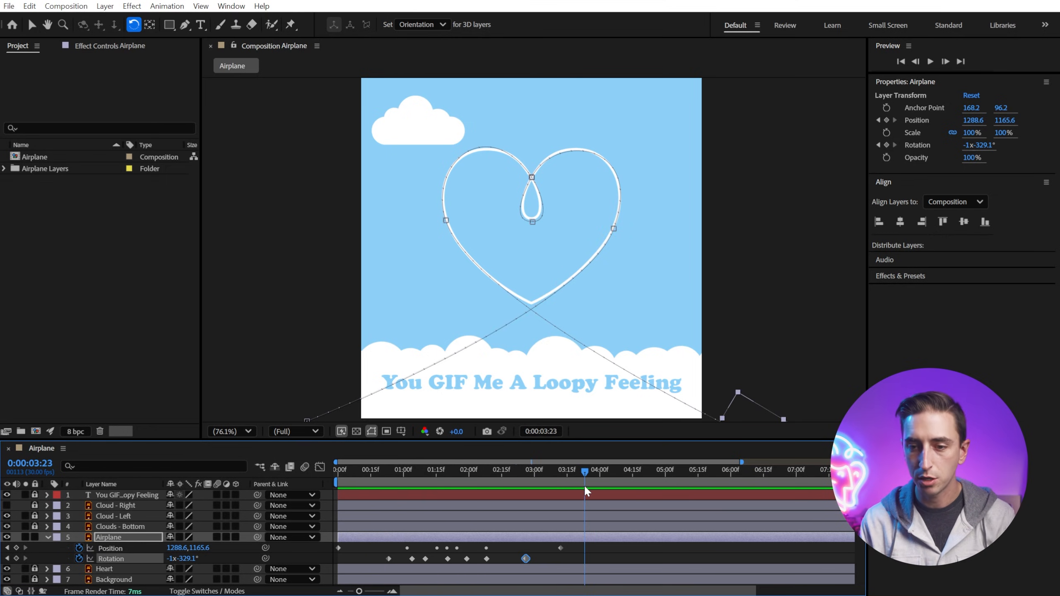
left_click_drag(742, 461, 830, 461)
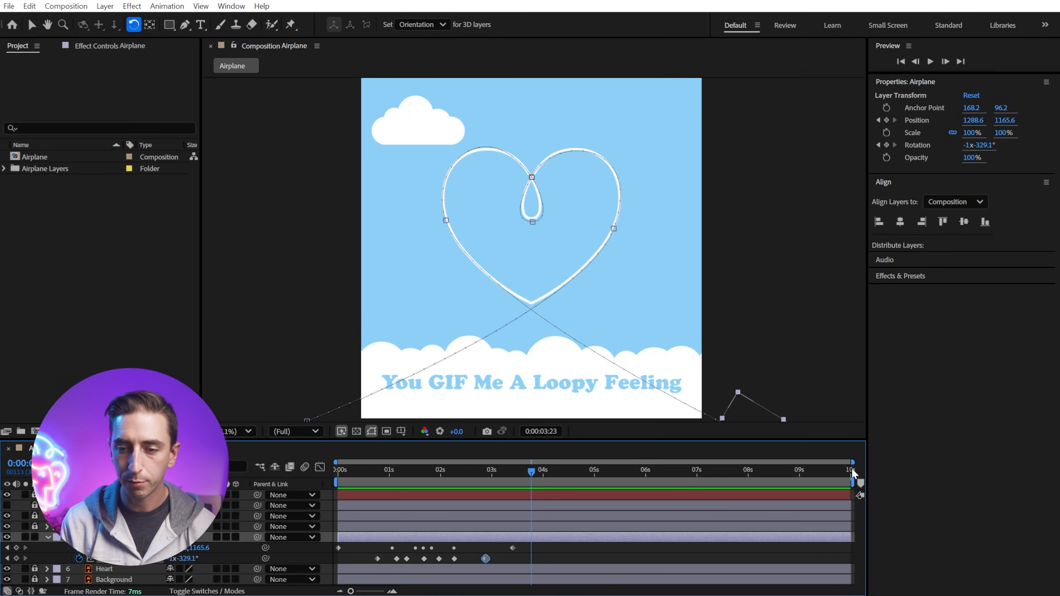
left_click_drag(847, 482, 700, 486)
left_click_drag(349, 482, 512, 481)
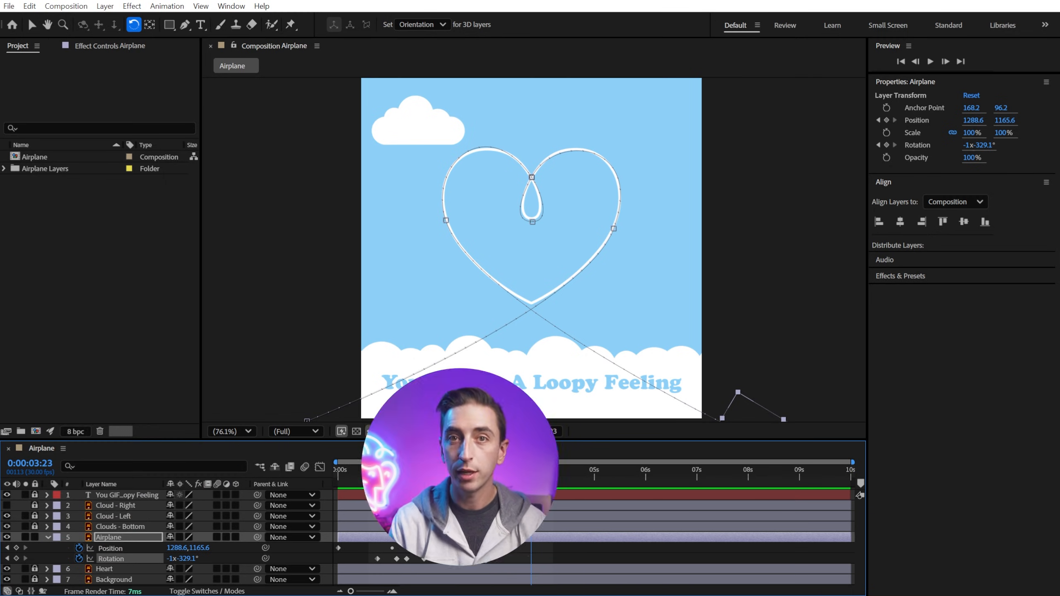
left_click_drag(433, 483, 335, 469)
key("space")
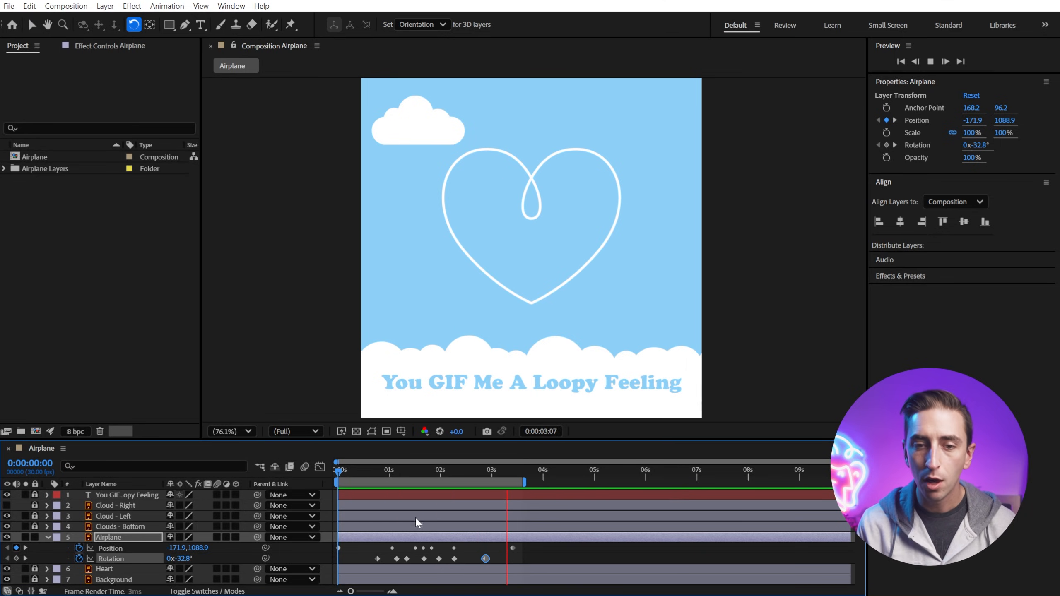
Step: Select the airplane's rotation keyframes and convert them to Auto Bezier interpolation
left_click(604, 553)
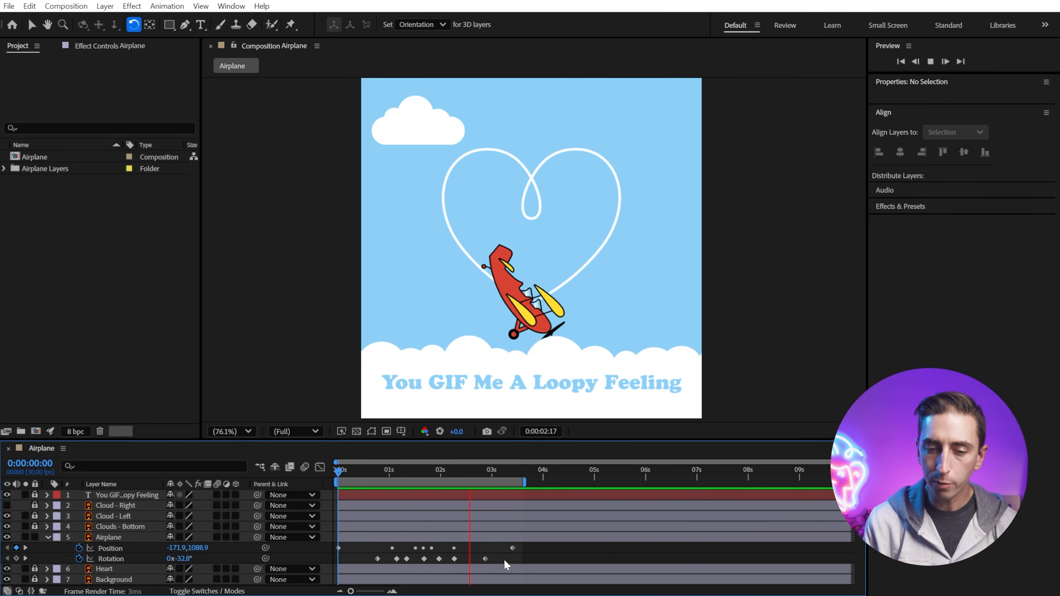
left_click_drag(503, 558, 369, 558)
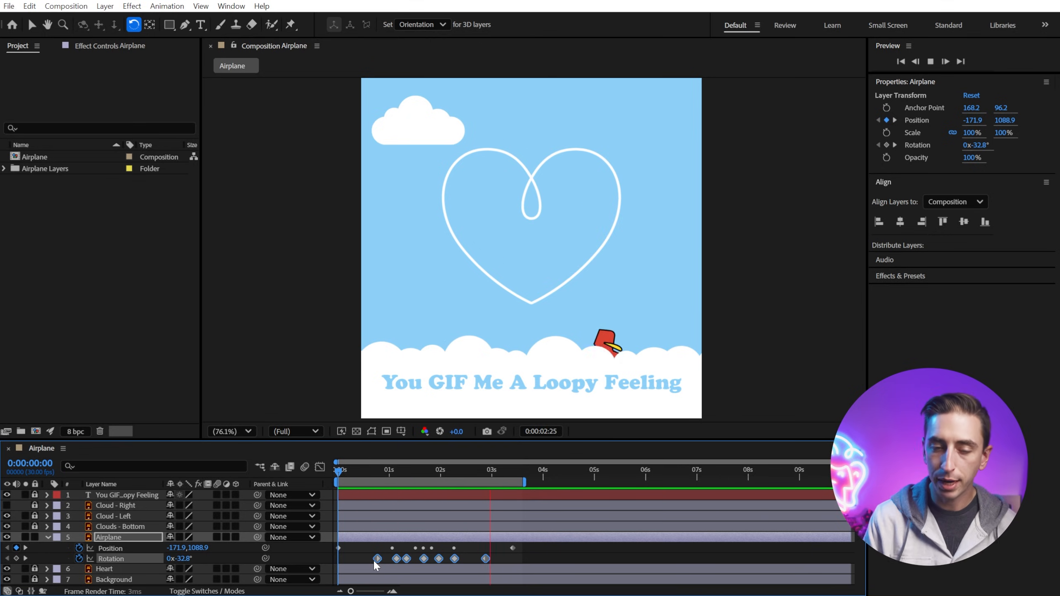
left_click(377, 558, "ctrl")
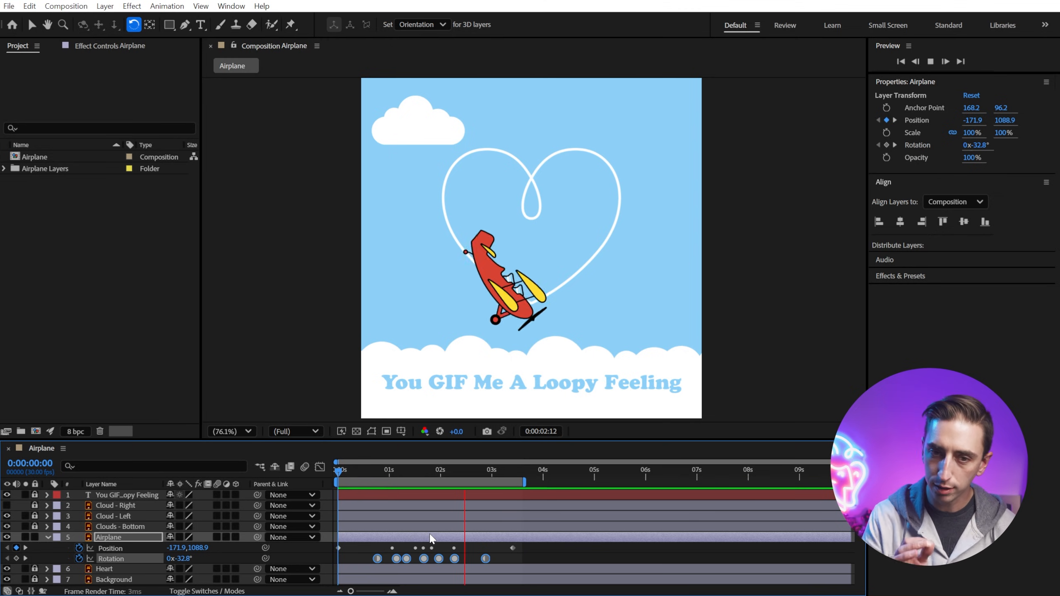
Step: Apply Easy Ease In to the airplane's final rotation keyframe
key("space")
left_click_drag(450, 469, 465, 493)
left_click(485, 559)
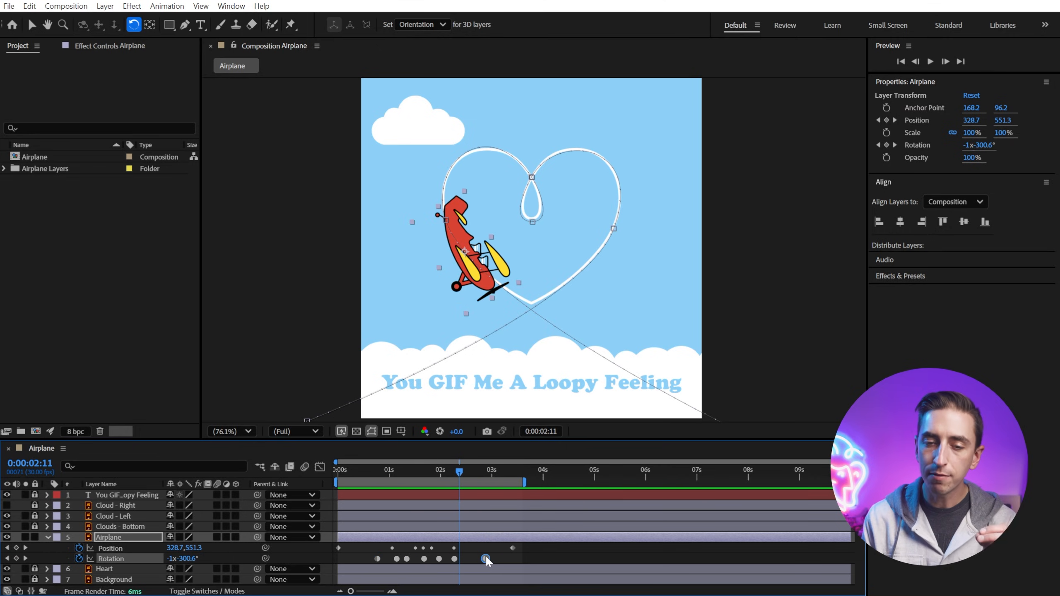
mouse_move(461, 484)
left_mouse_down()
mouse_move(469, 469)
mouse_move(488, 474)
mouse_move(472, 472)
left_mouse_up()
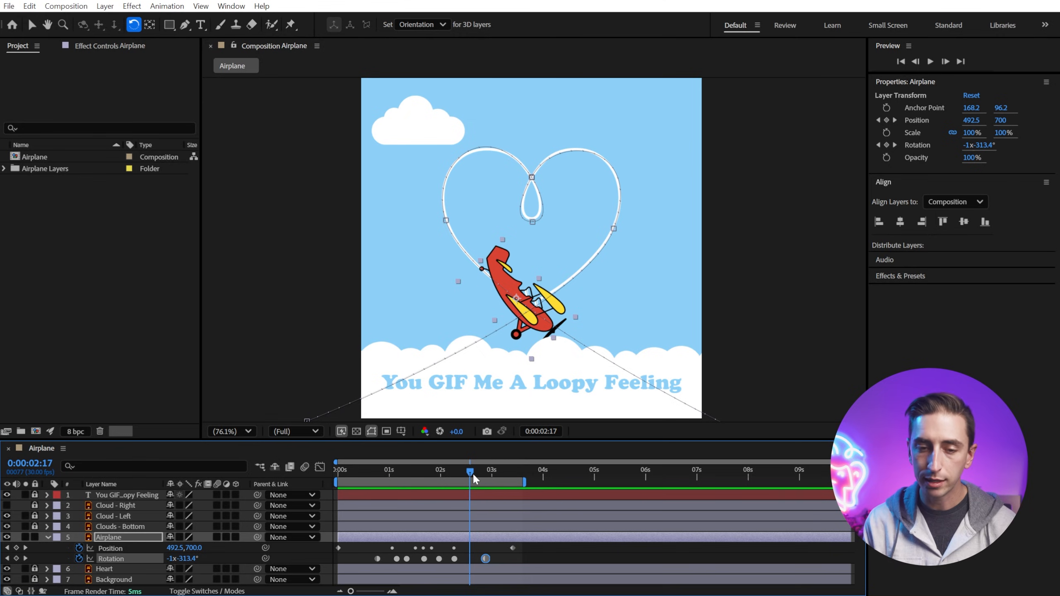
left_click_drag(500, 439, 467, 153)
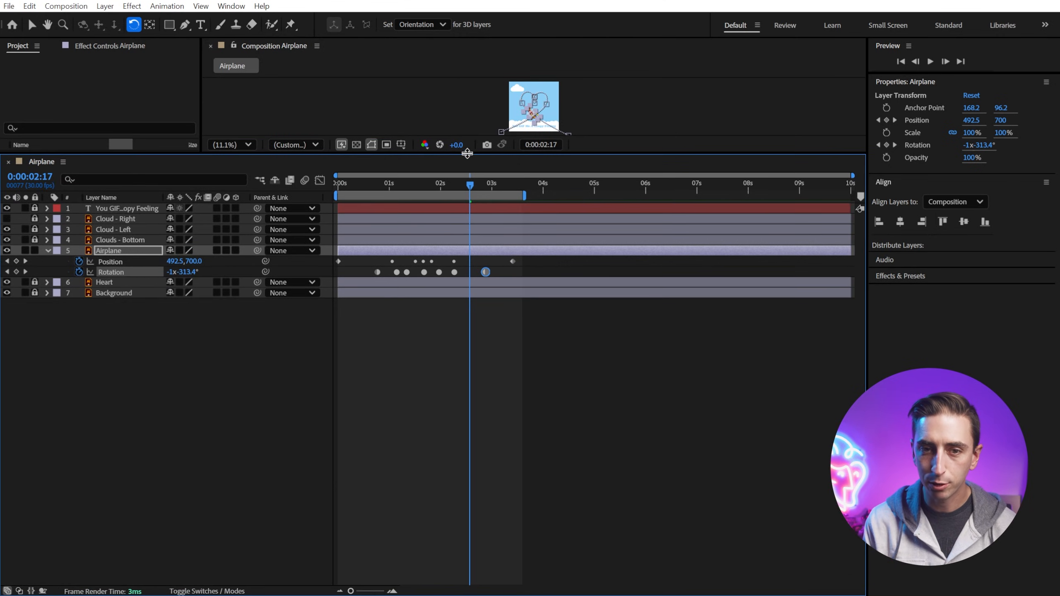
right_click(485, 272)
mouse_move(594, 471)
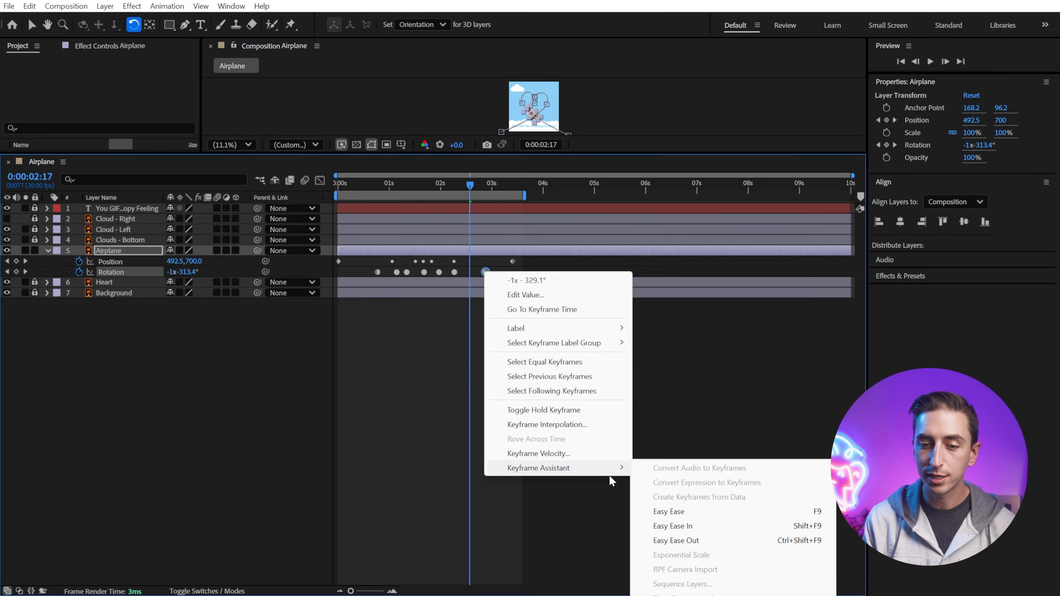
left_click(683, 525)
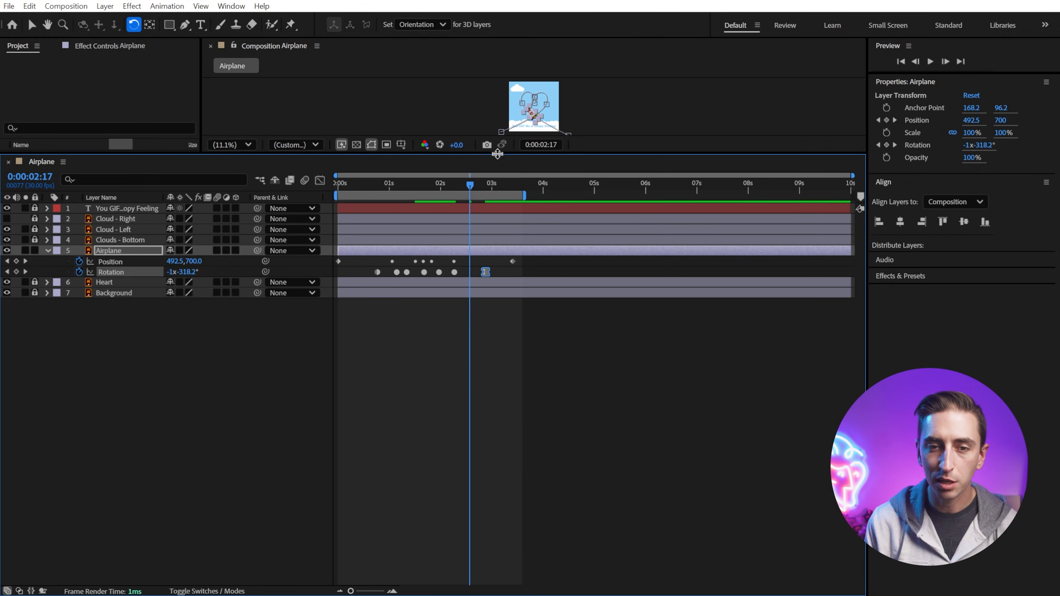
left_click_drag(497, 154, 501, 430)
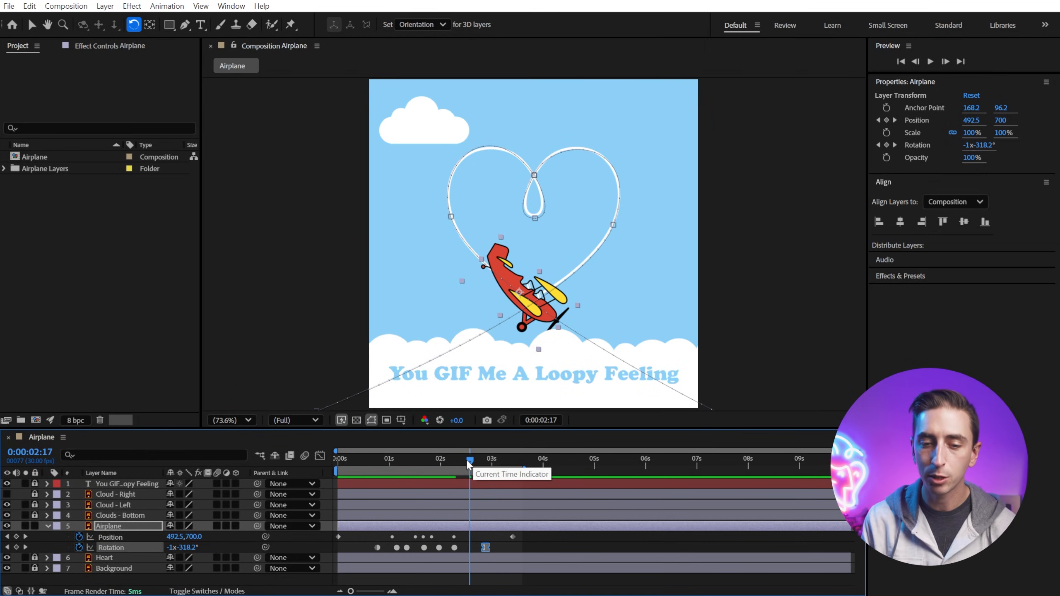
Step: Move the first rotation keyframe to 0:00:00:18 and check the rotation curve in the Graph Editor
left_click_drag(469, 459, 328, 458)
key("space")
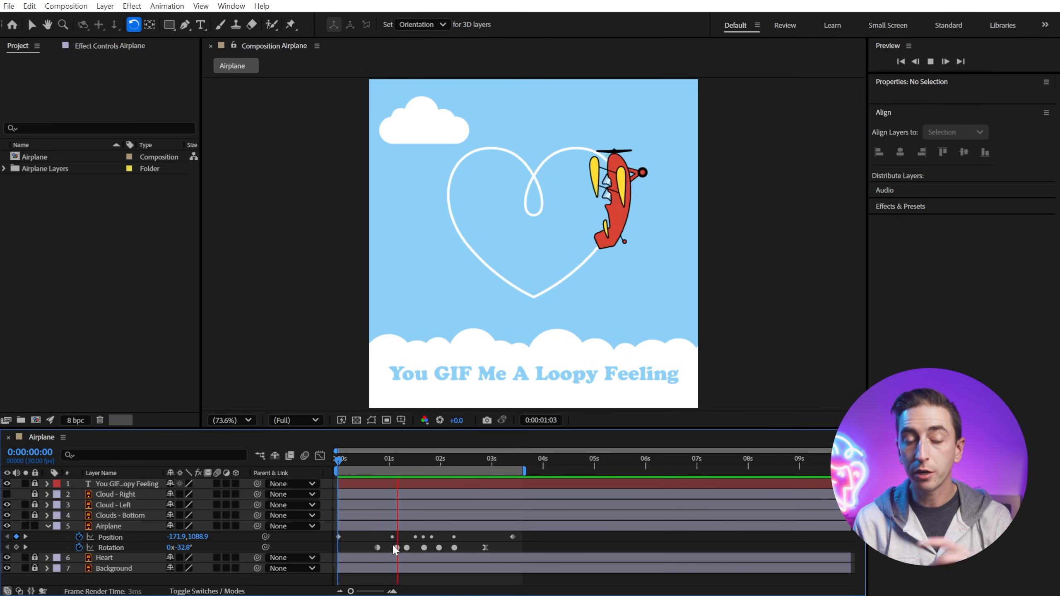
left_click(369, 463)
left_click_drag(370, 464, 368, 466)
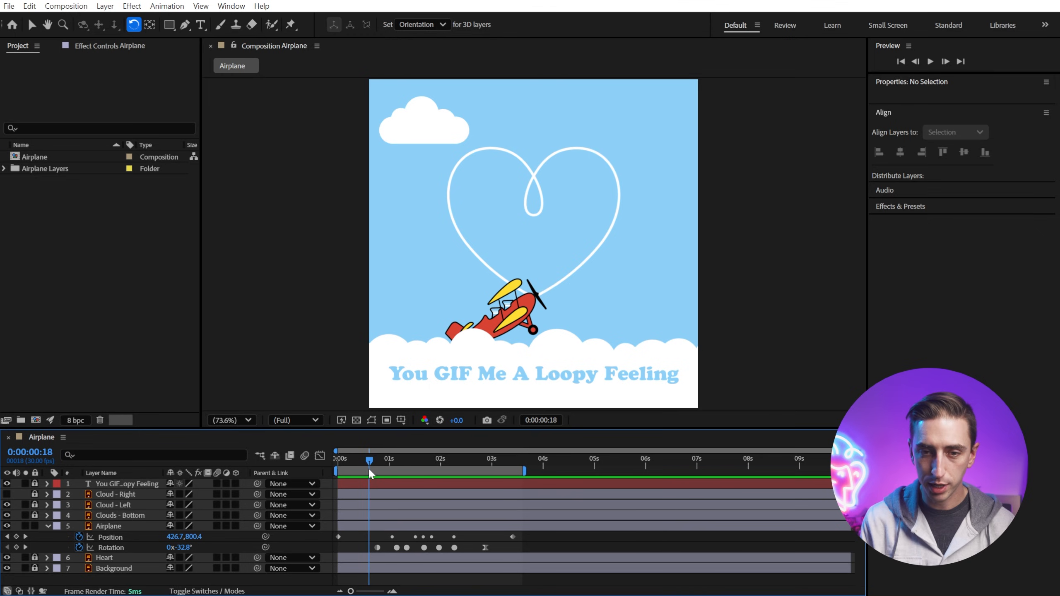
left_click(374, 548)
left_click_drag(371, 547, 367, 547)
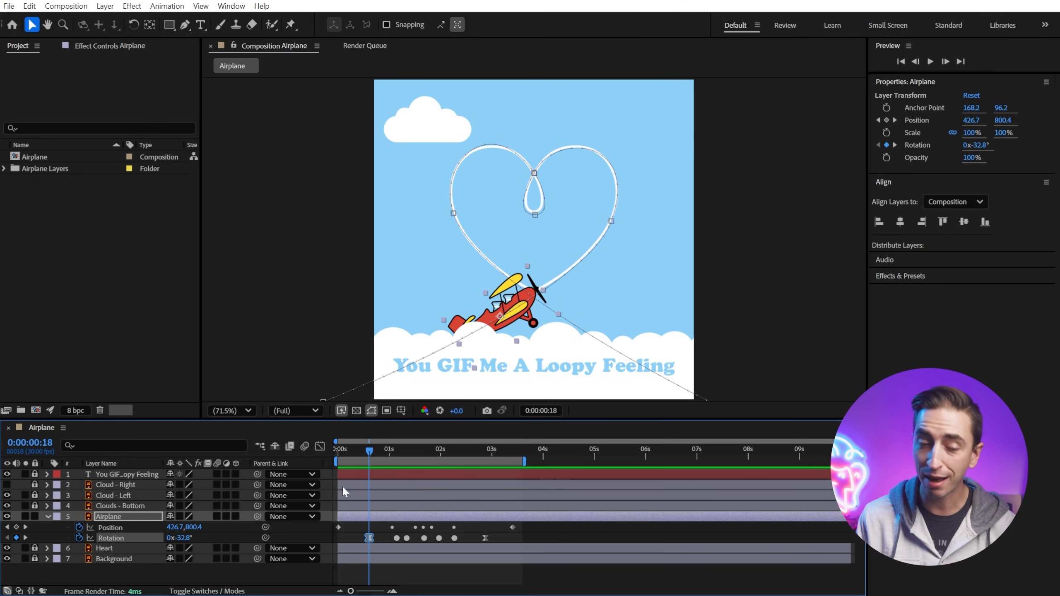
left_click(319, 445)
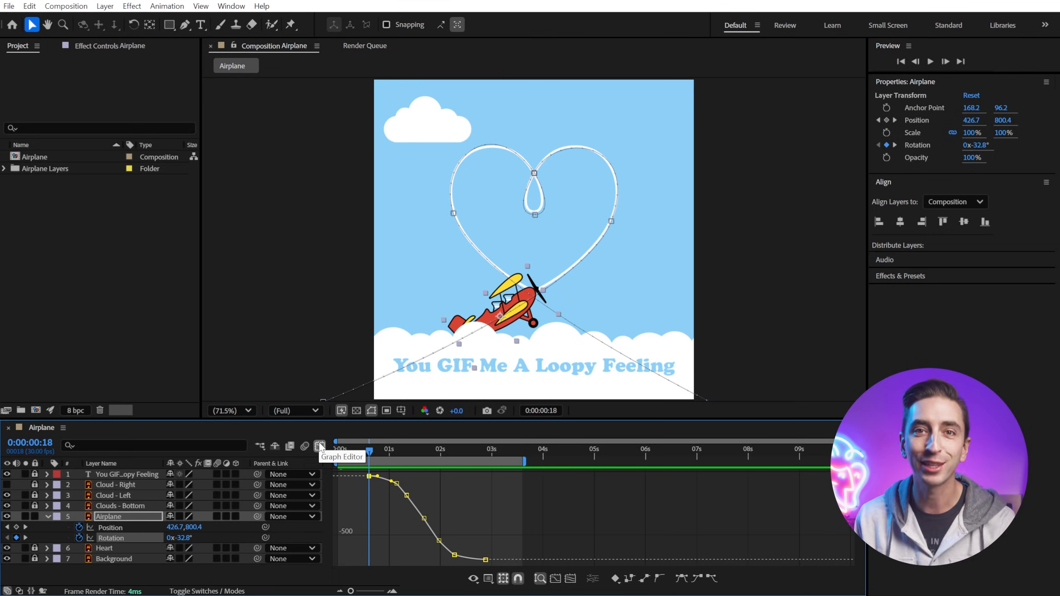
left_click(319, 446)
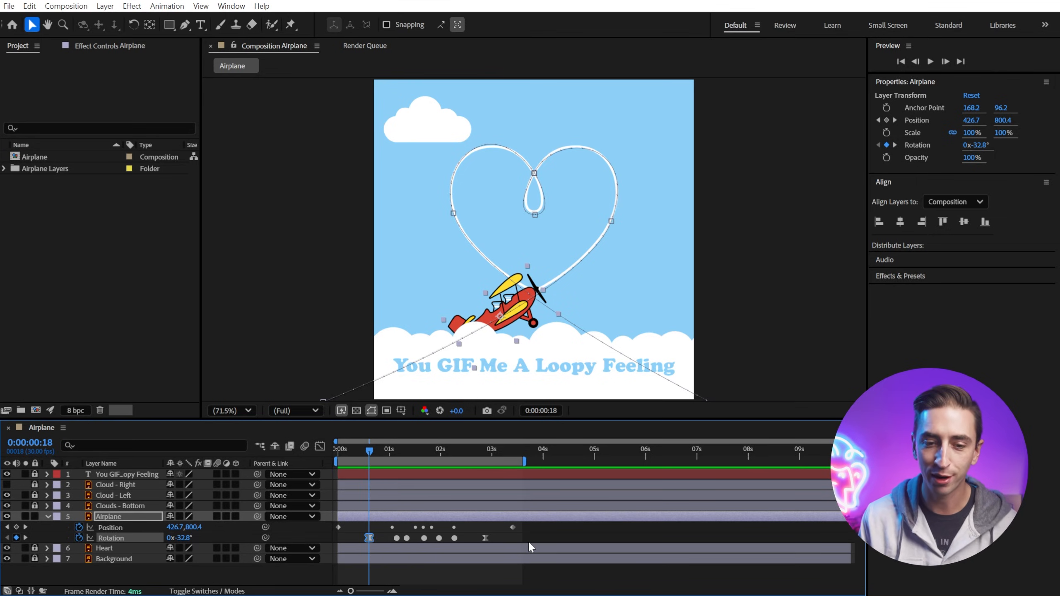
Step: Replay the animation from the start to review the eased rotation
key("w")
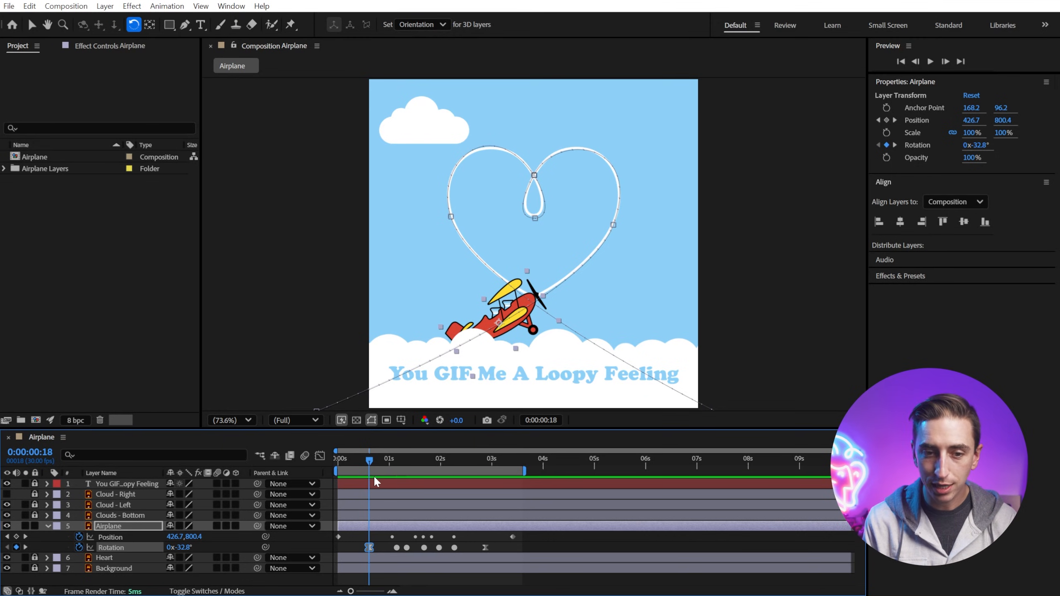
left_click_drag(367, 548, 364, 548)
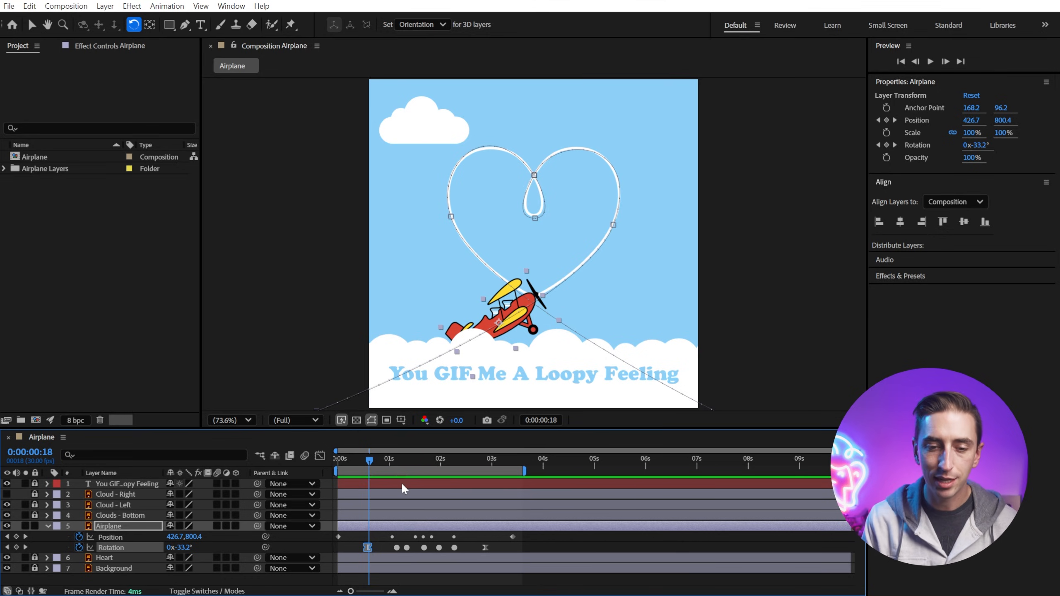
left_click_drag(368, 549, 370, 547)
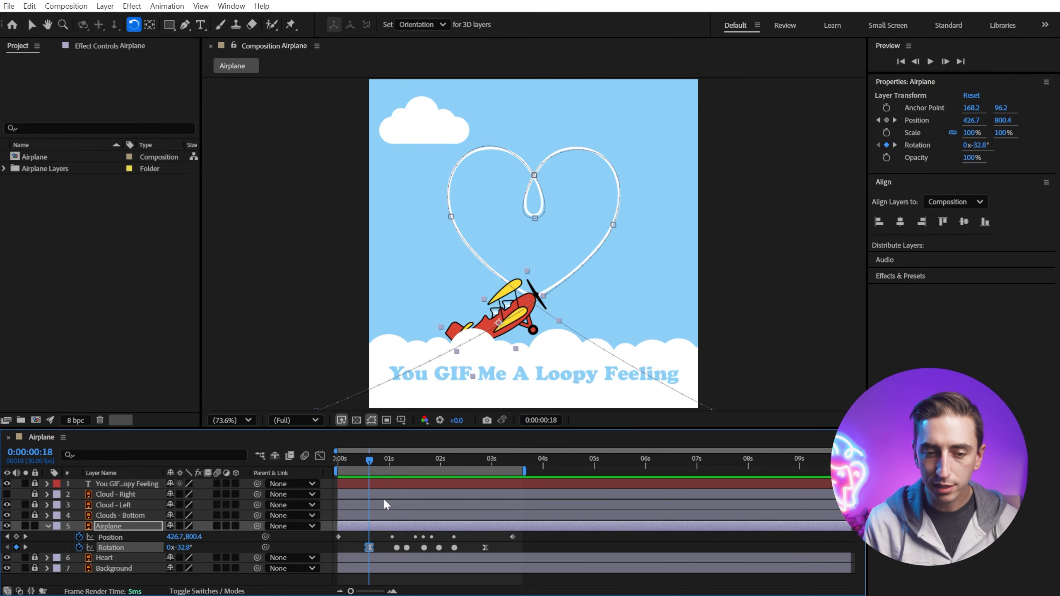
left_click_drag(370, 462, 339, 463)
key("space")
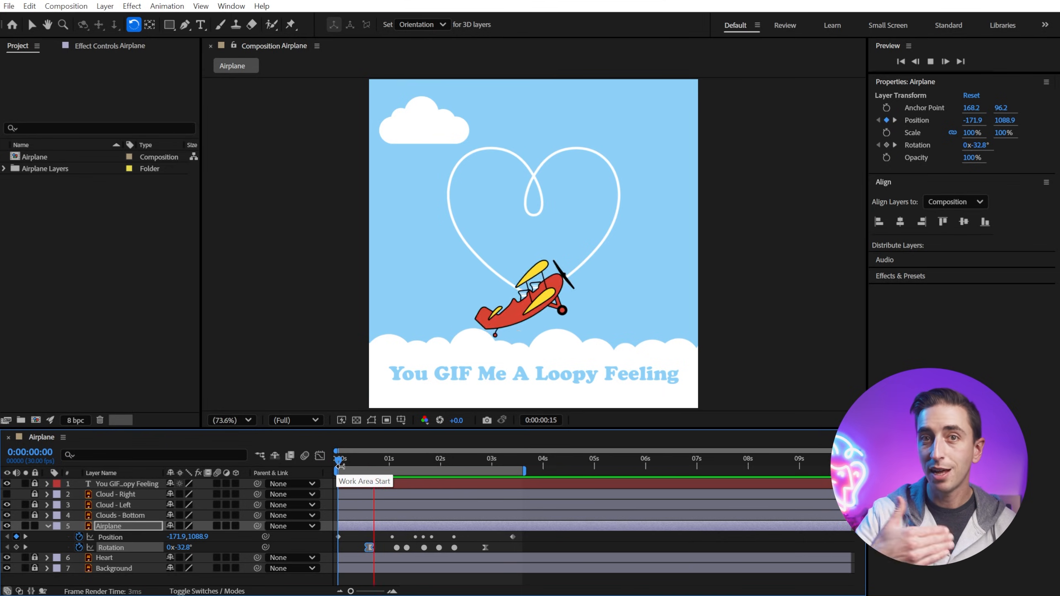
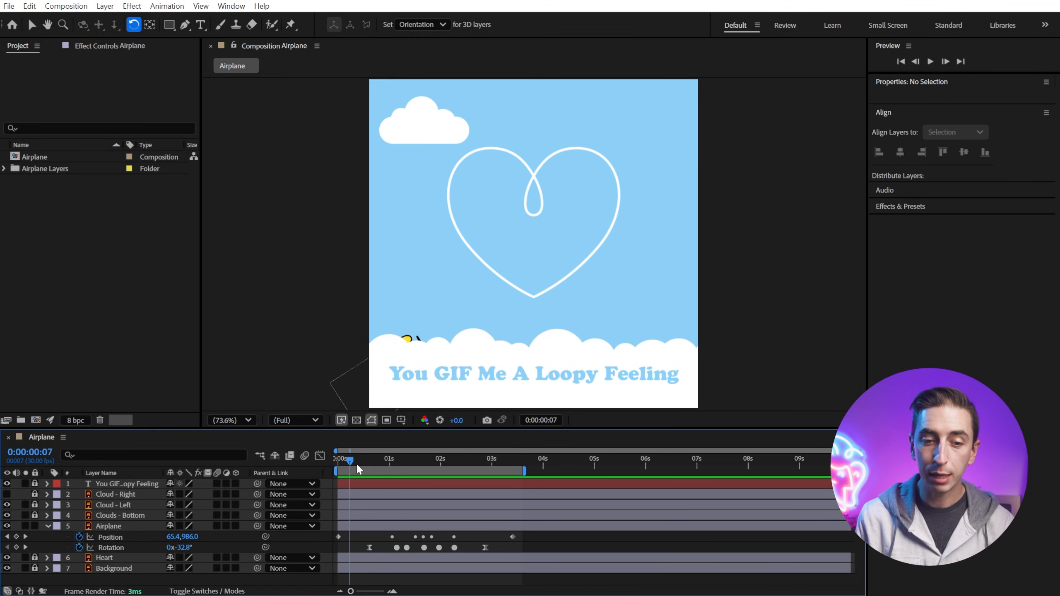
Step: Make the Cloud - Right layer visible again and collapse the Airplane layer's properties
left_click_drag(356, 462, 474, 472)
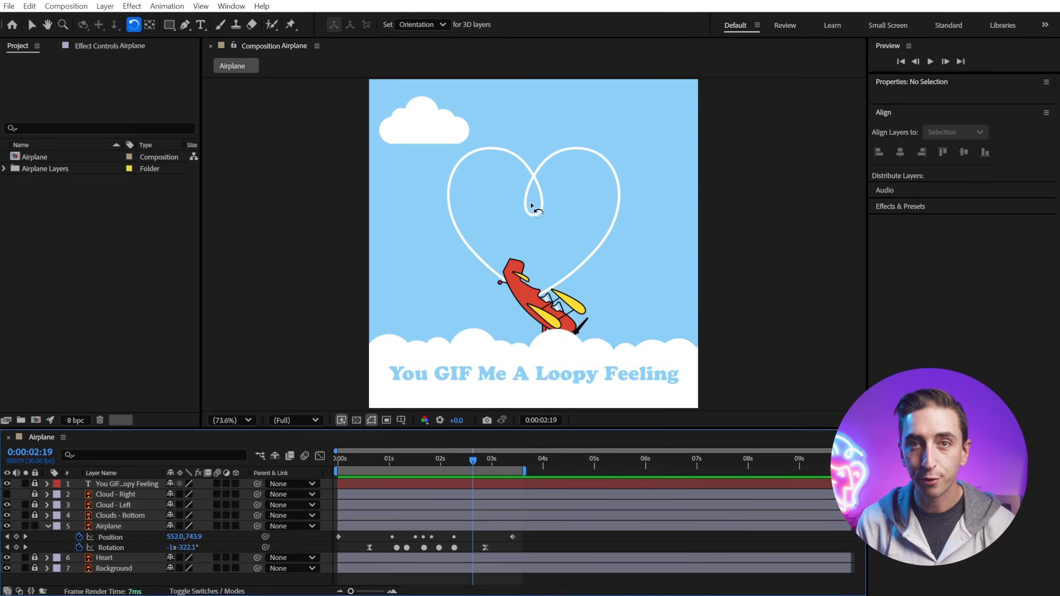
left_click(31, 24)
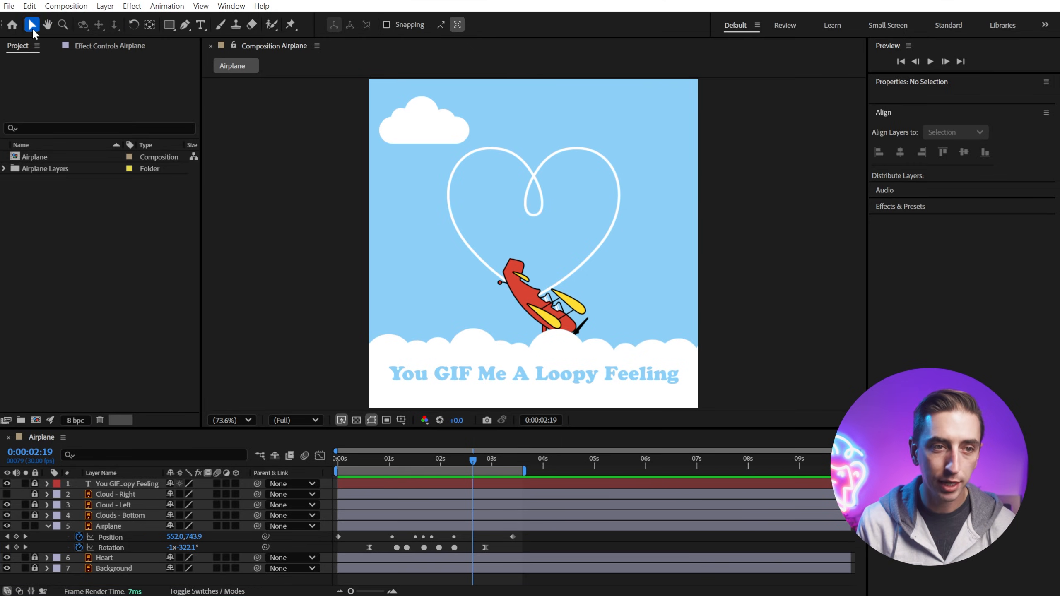
left_click(7, 494)
left_click(7, 495)
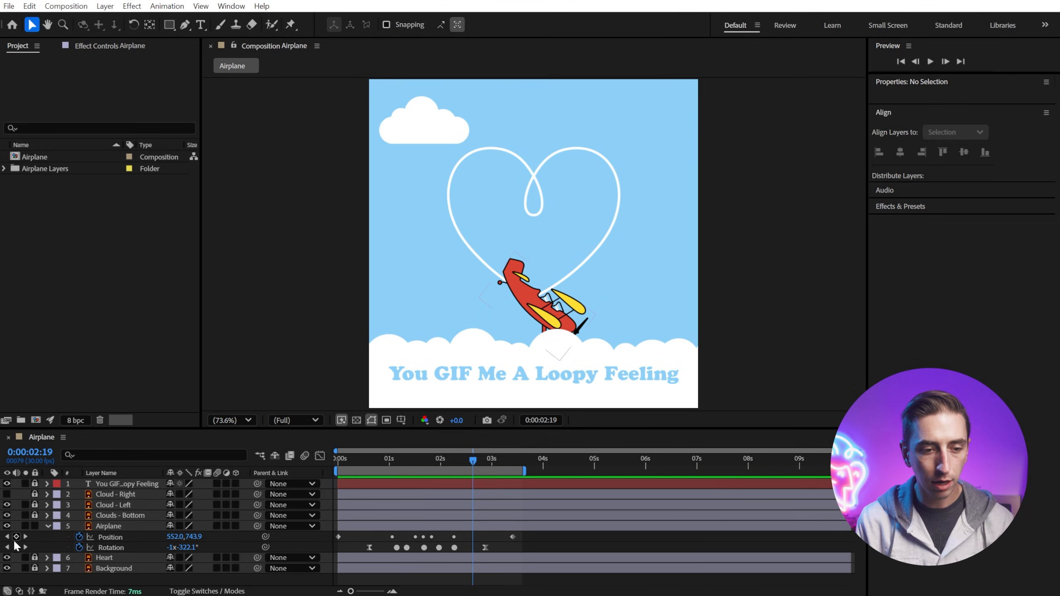
left_click(35, 525)
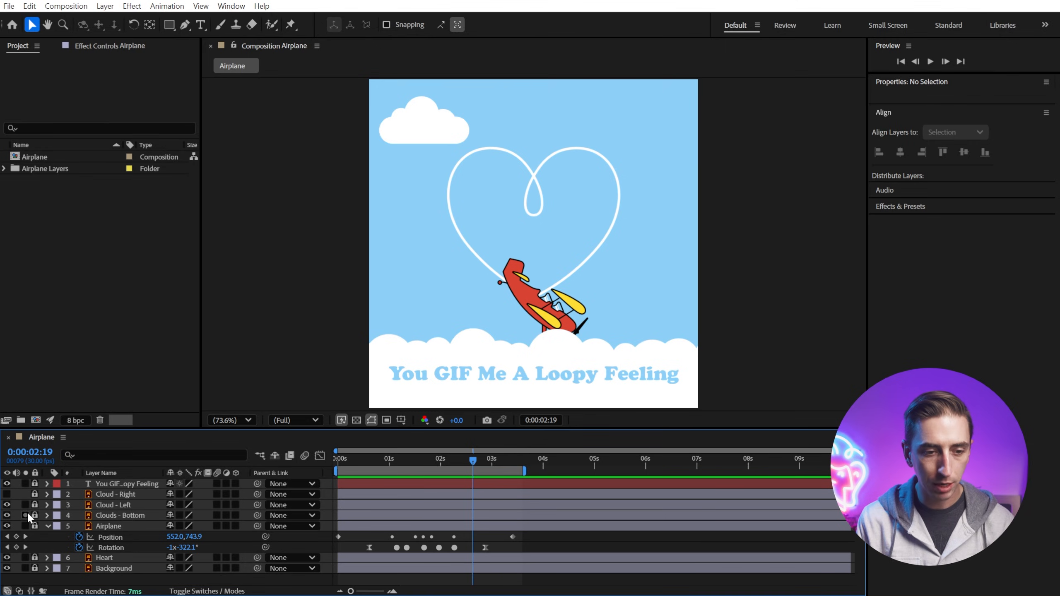
left_click(7, 494)
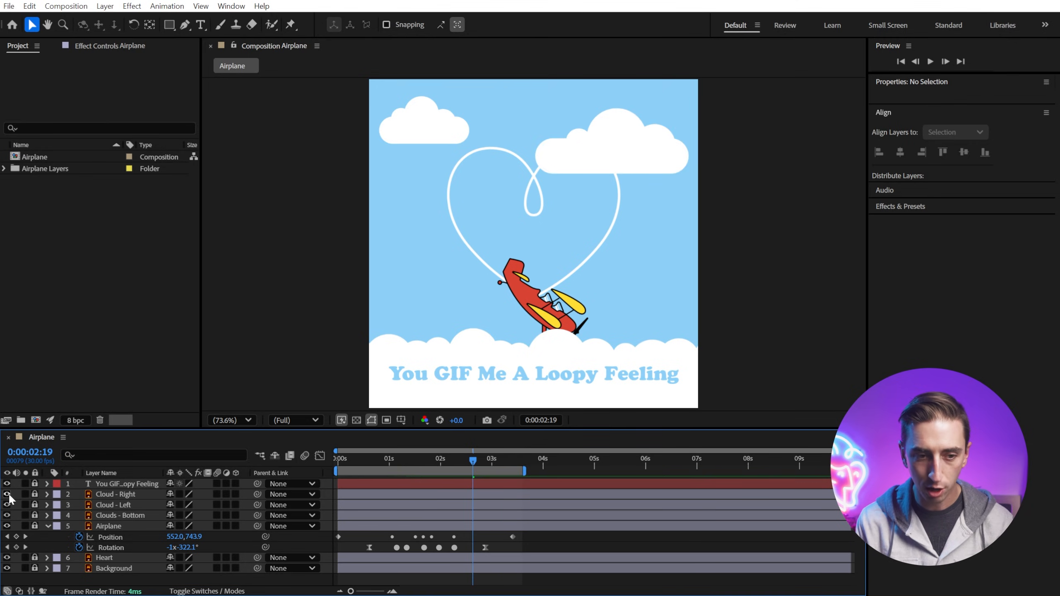
left_click(47, 525)
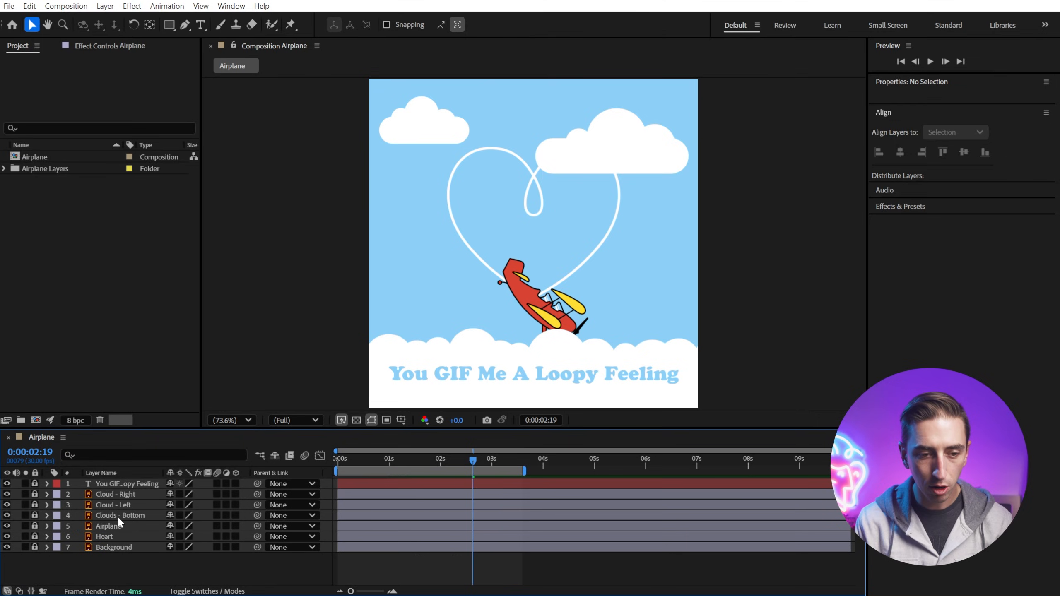
Step: Unlock the Heart layer and convert it with Create Shapes from Vector Layer
left_click(35, 536)
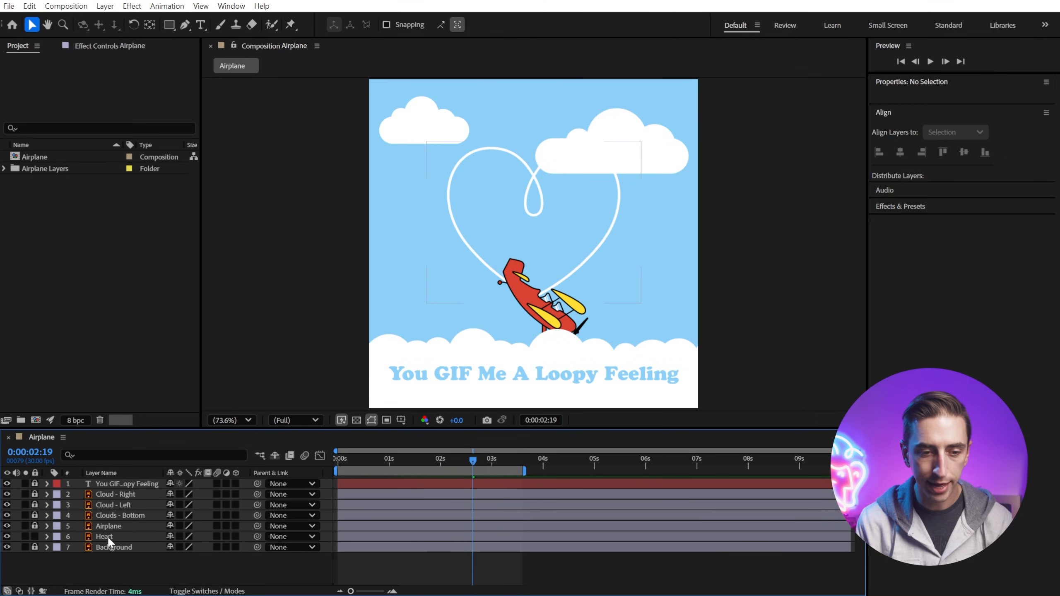
left_click(108, 536)
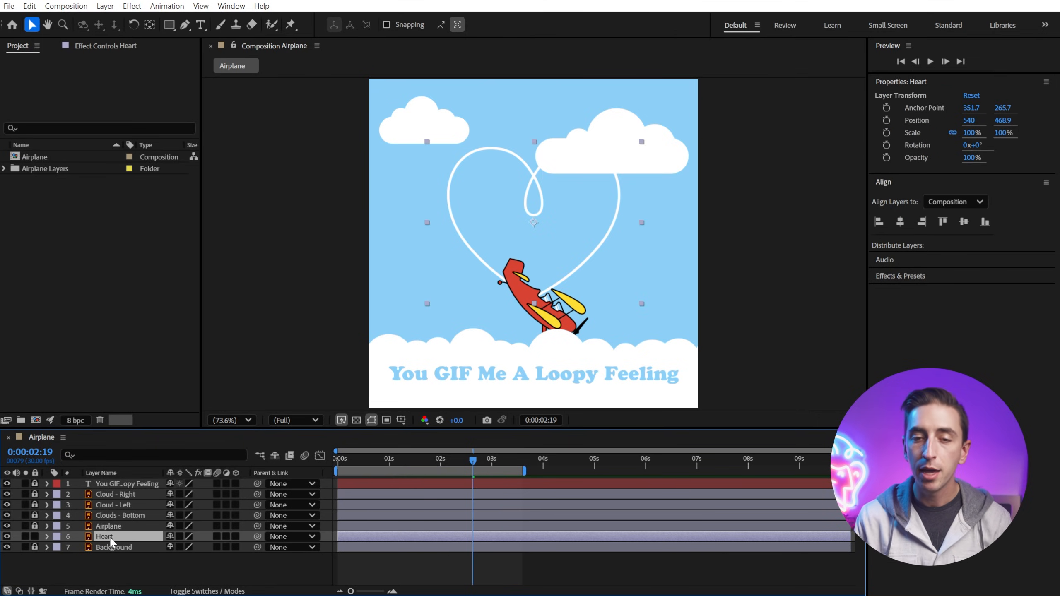
right_click(492, 157)
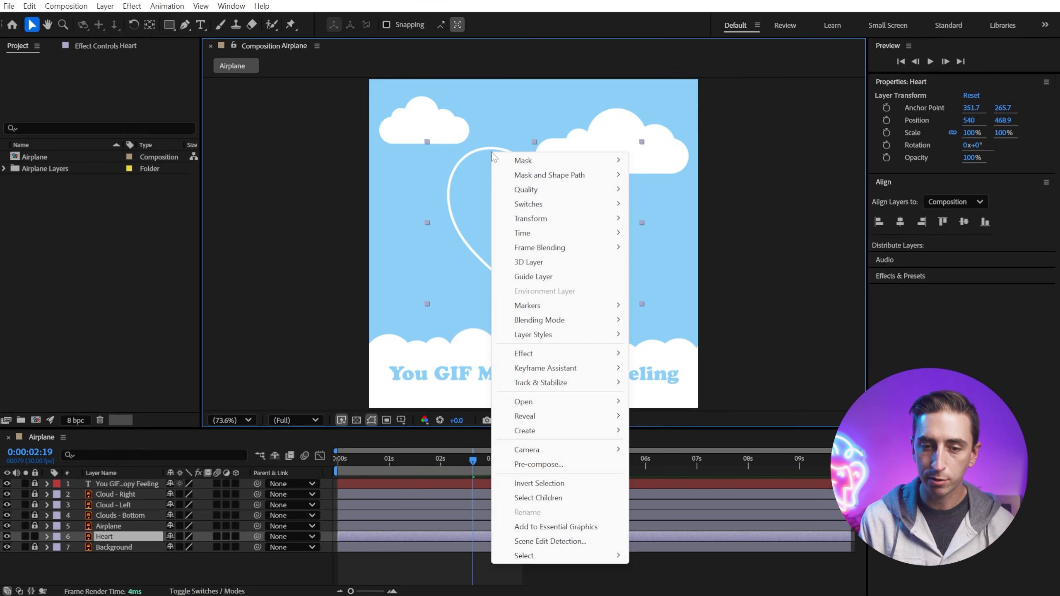
mouse_move(533, 434)
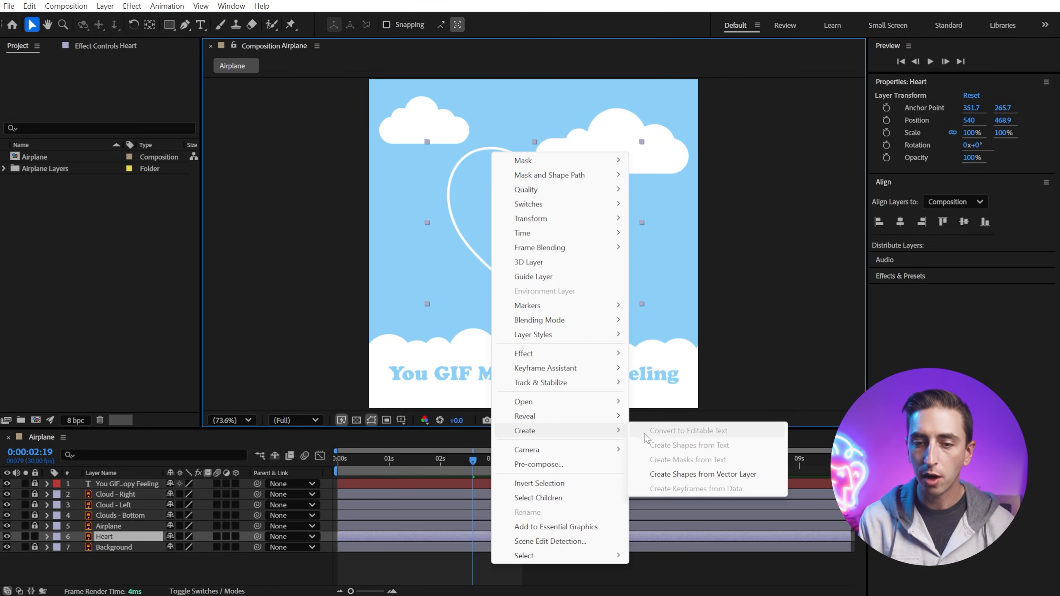
left_click(746, 476)
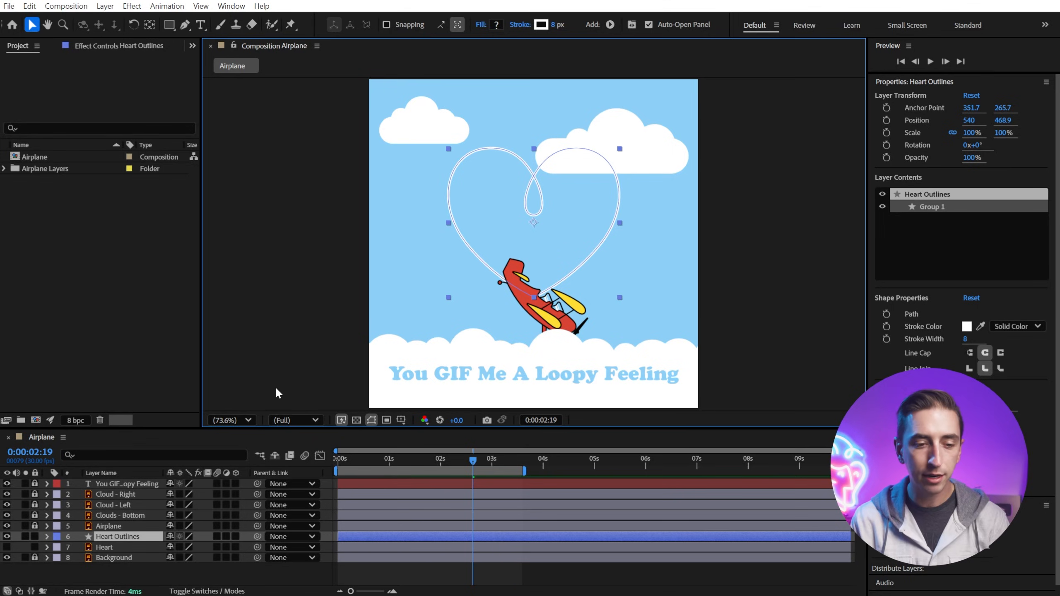
Step: Hide the original Heart layer and set the Heart Outlines stroke width to 25 px
left_click(111, 548)
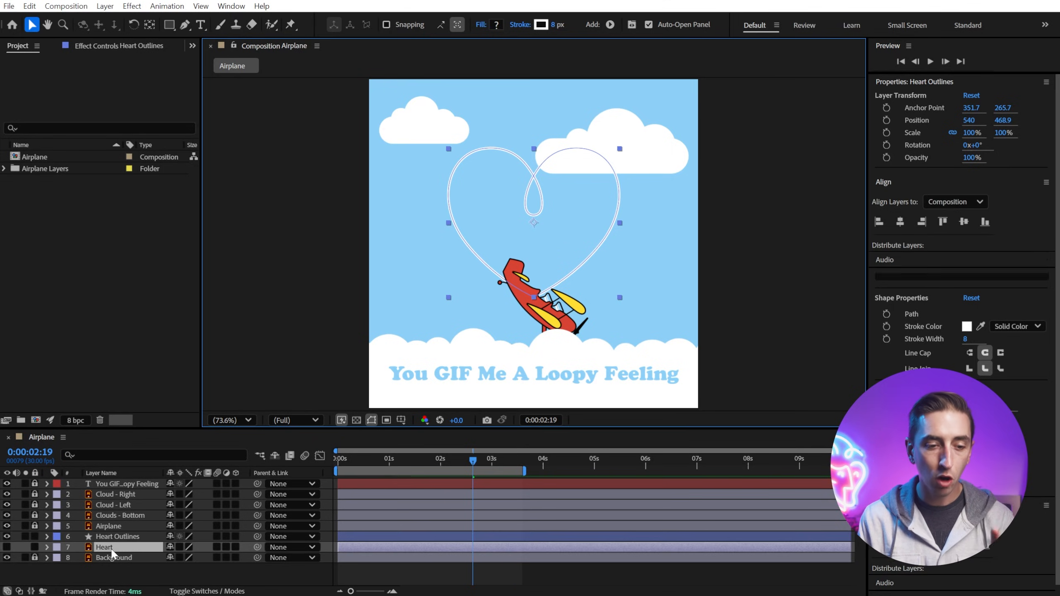
left_click(7, 547)
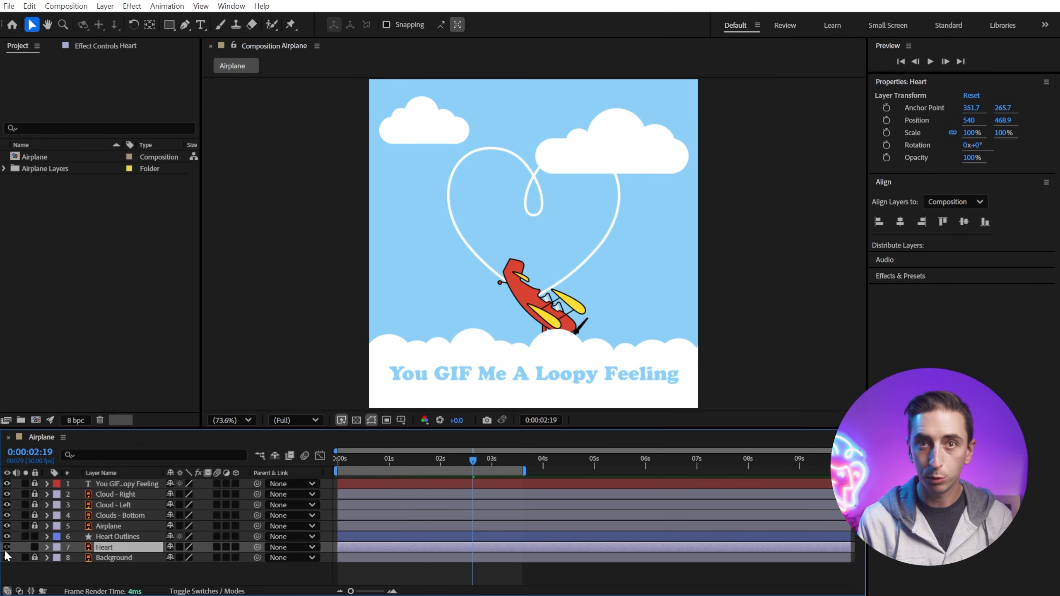
left_click(108, 540)
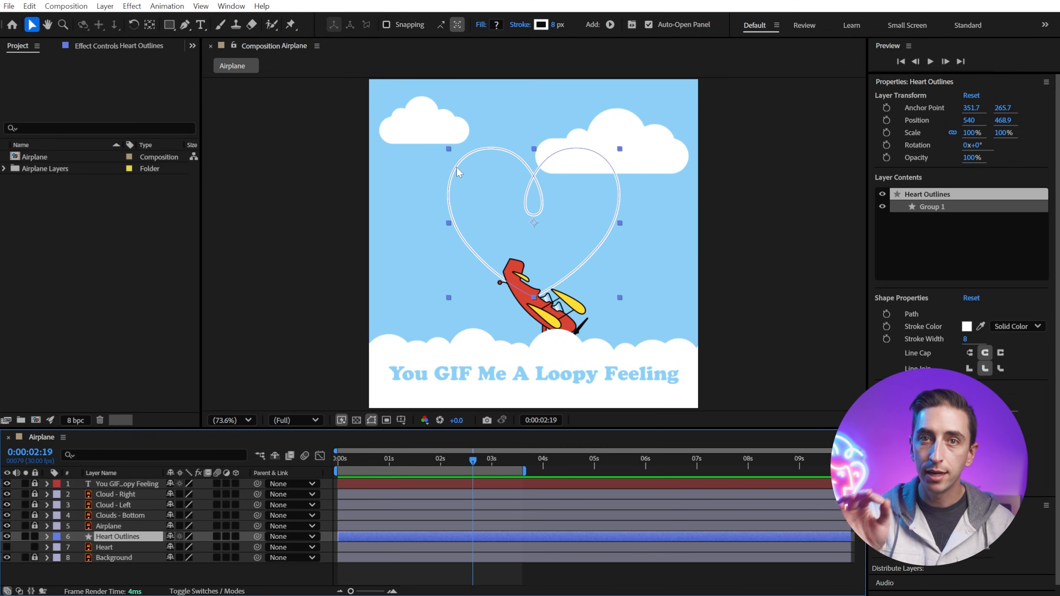
key("g")
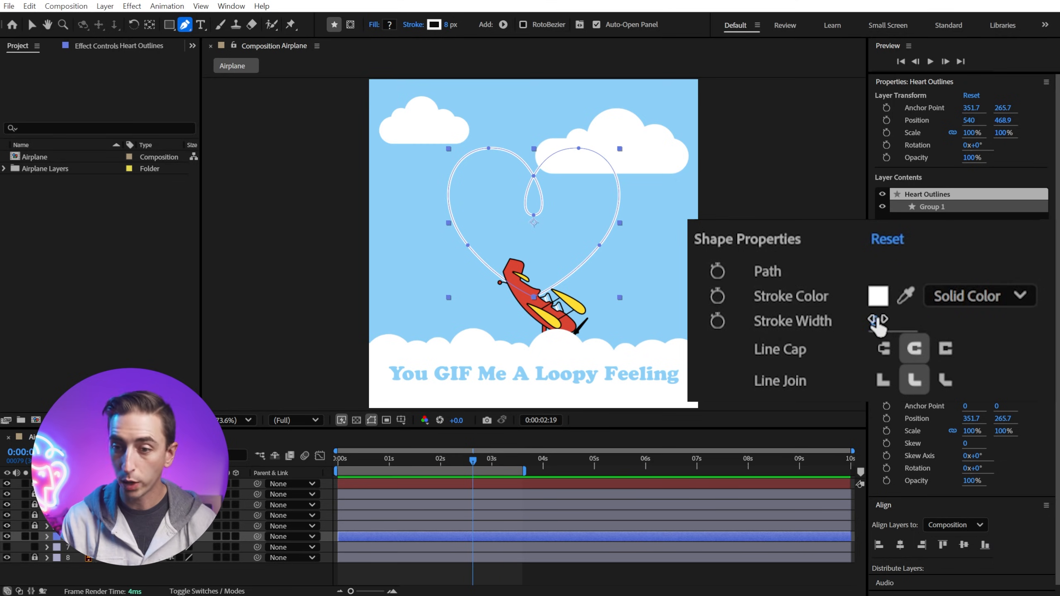
mouse_move(879, 318)
left_mouse_down()
mouse_move(908, 301)
mouse_move(888, 307)
mouse_move(898, 317)
left_mouse_up()
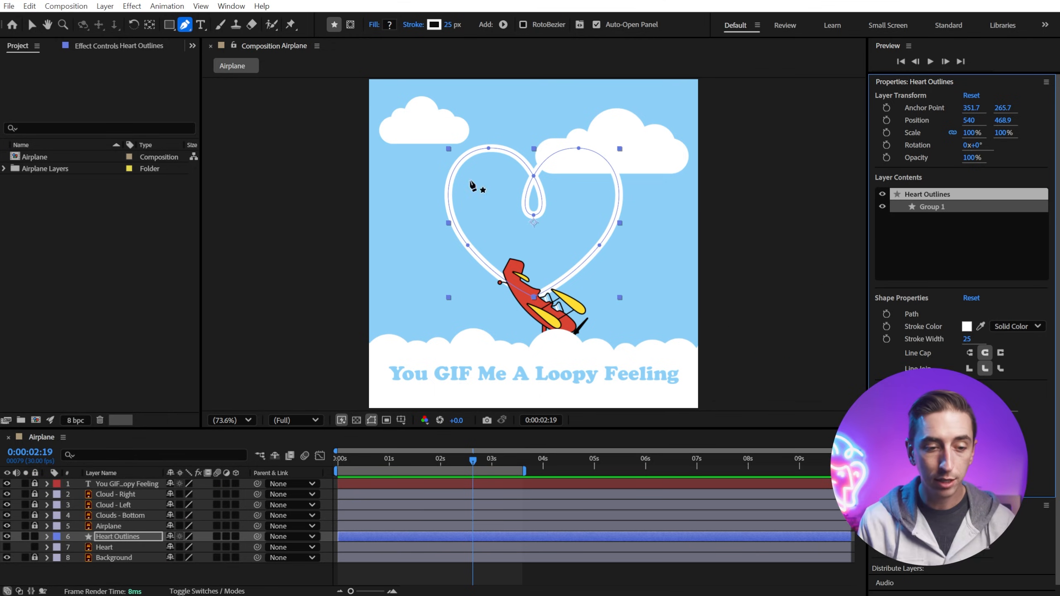
Step: Expand Heart Outlines down to Group 1's Stroke 1 and add a dash and a gap to the stroke
left_click(46, 537)
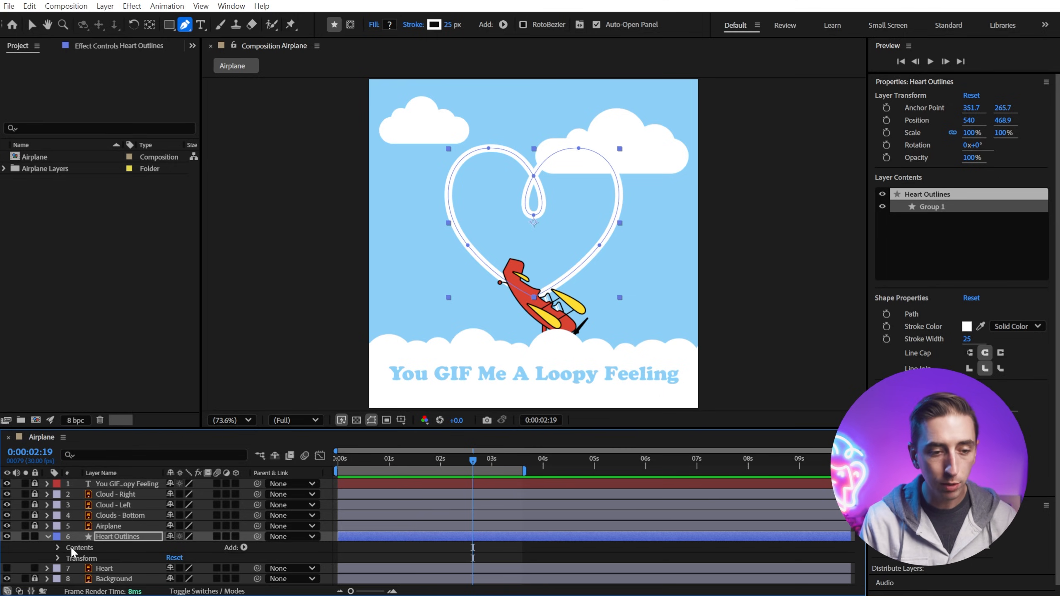
left_click(57, 547)
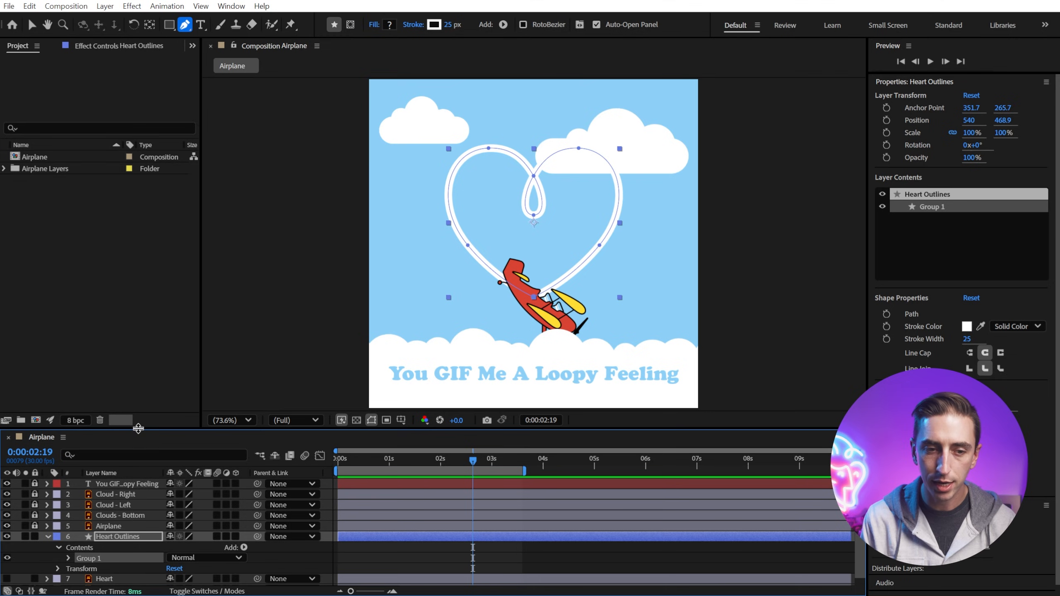
left_click_drag(142, 429, 143, 378)
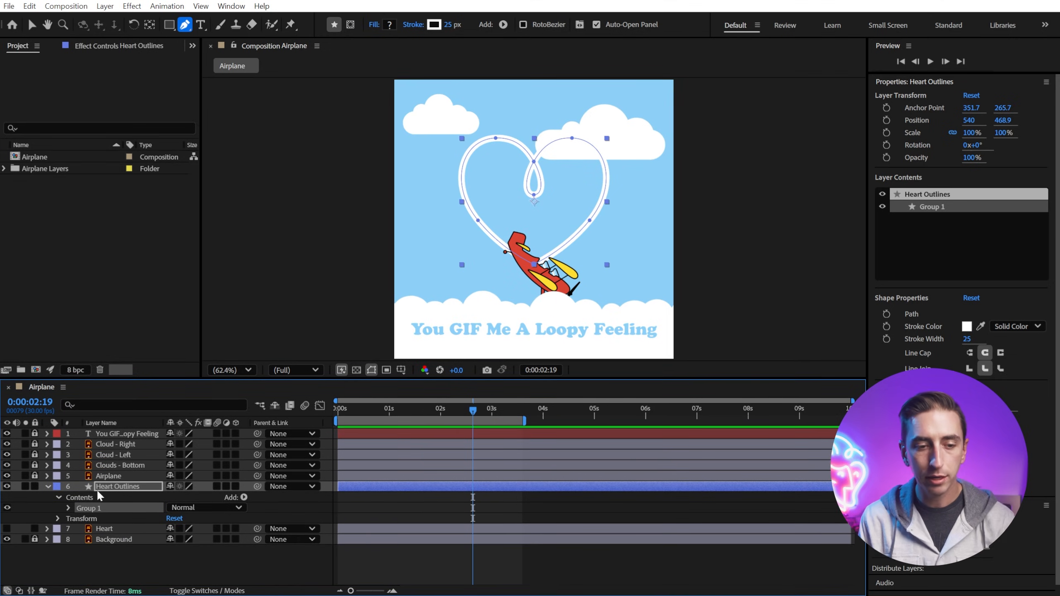
left_click(67, 508)
left_click(100, 520)
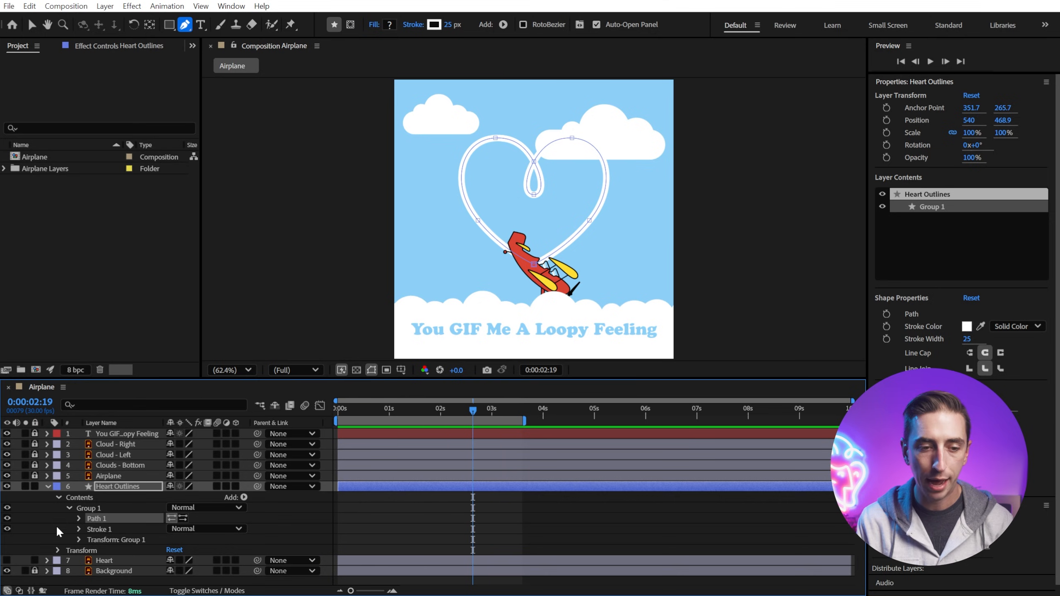
left_click(91, 528)
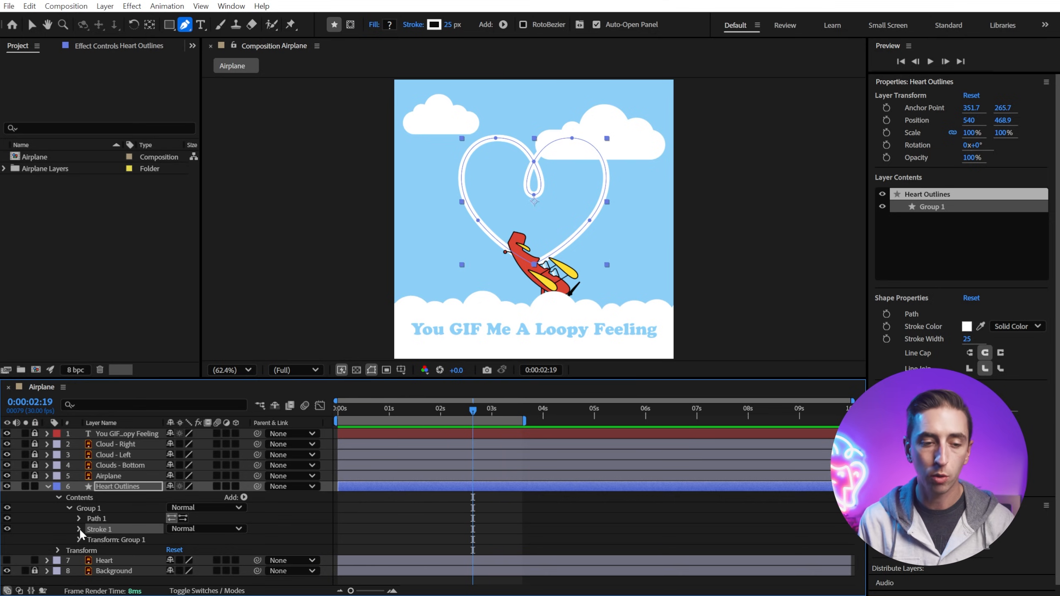
left_click(7, 529)
left_click(7, 529)
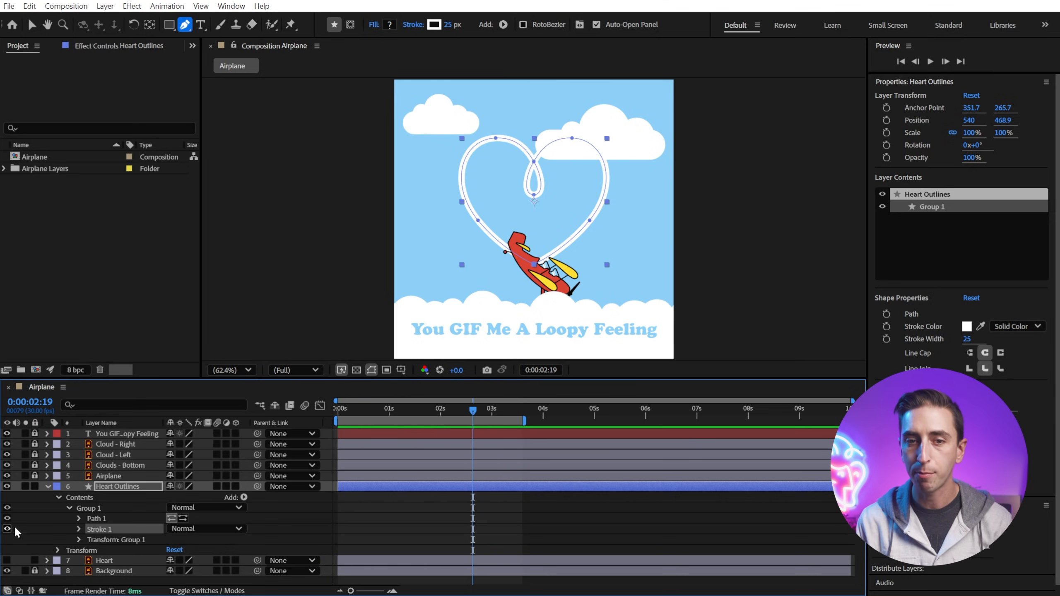
left_click(7, 529)
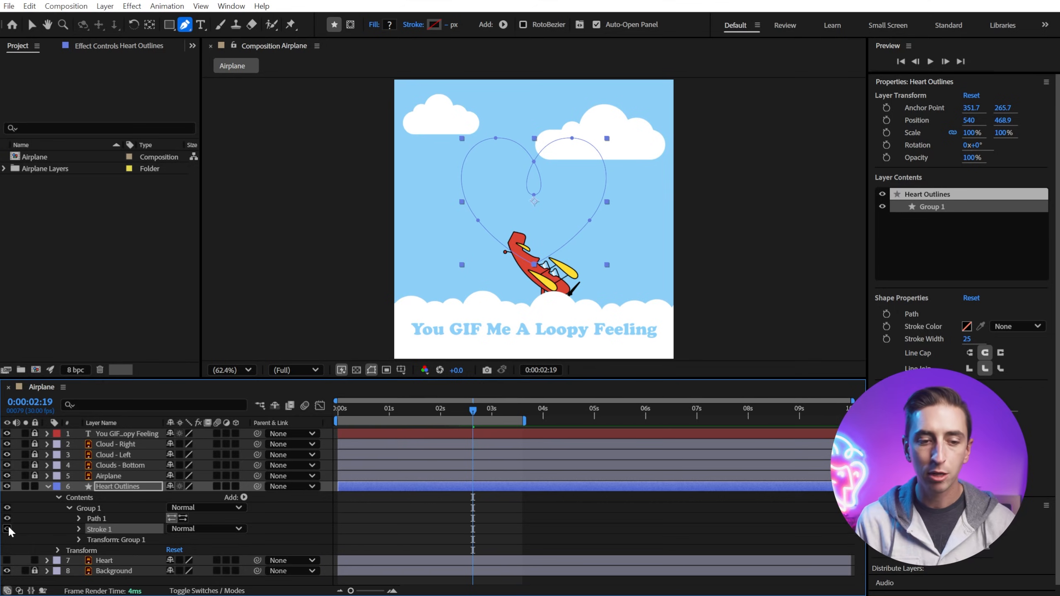
left_click(7, 528)
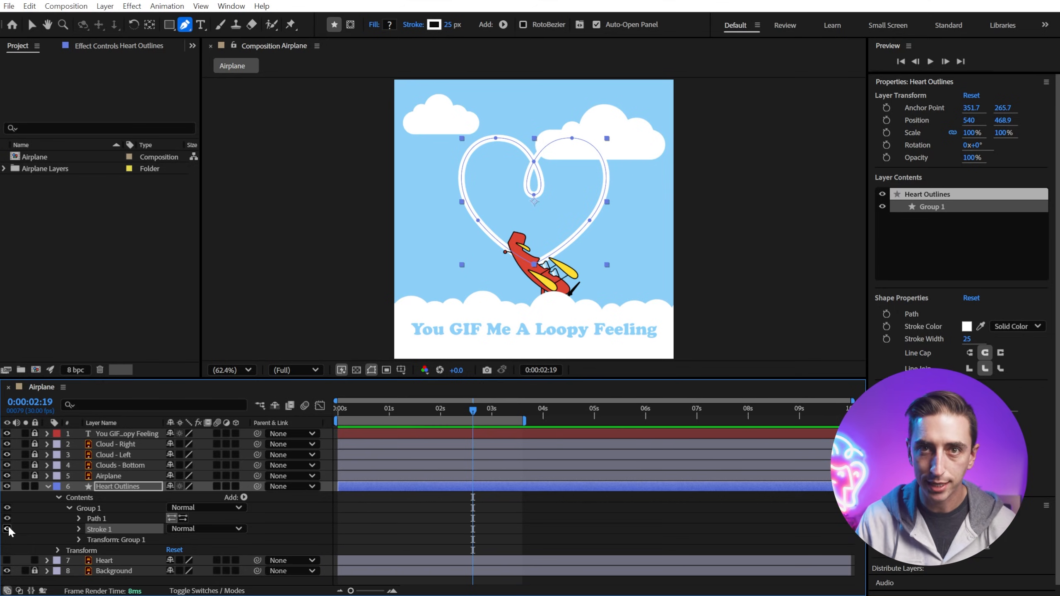
left_click(78, 529)
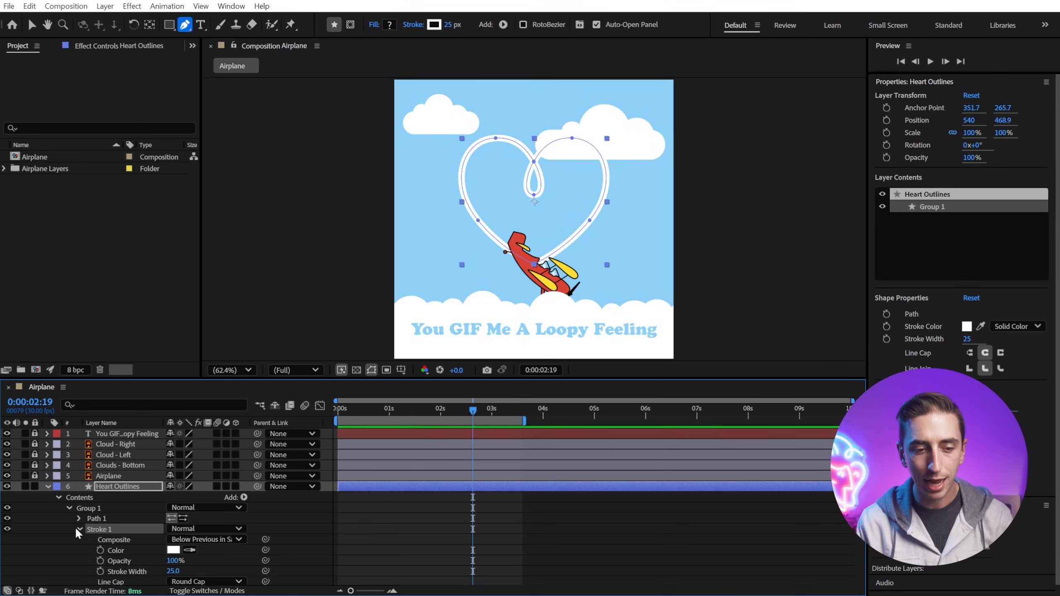
scroll(74, 527, "down", 5)
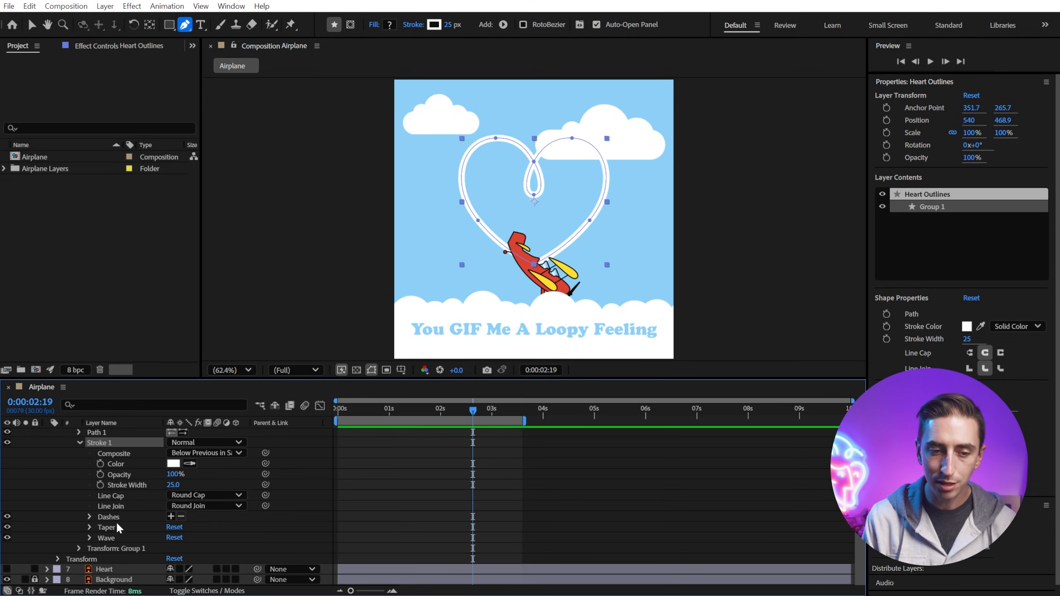
left_click(171, 516)
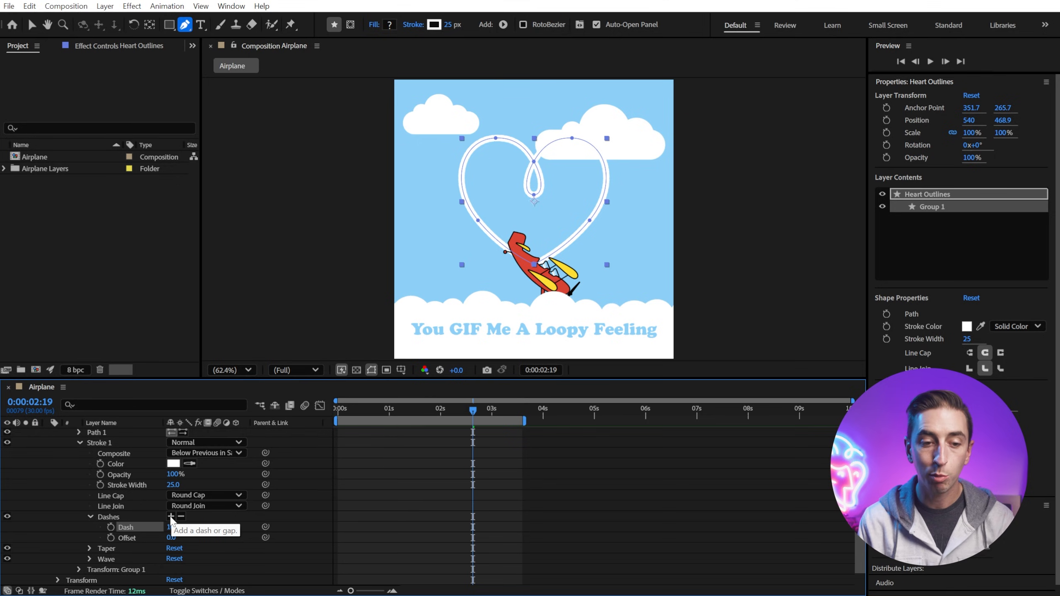
left_click(171, 516)
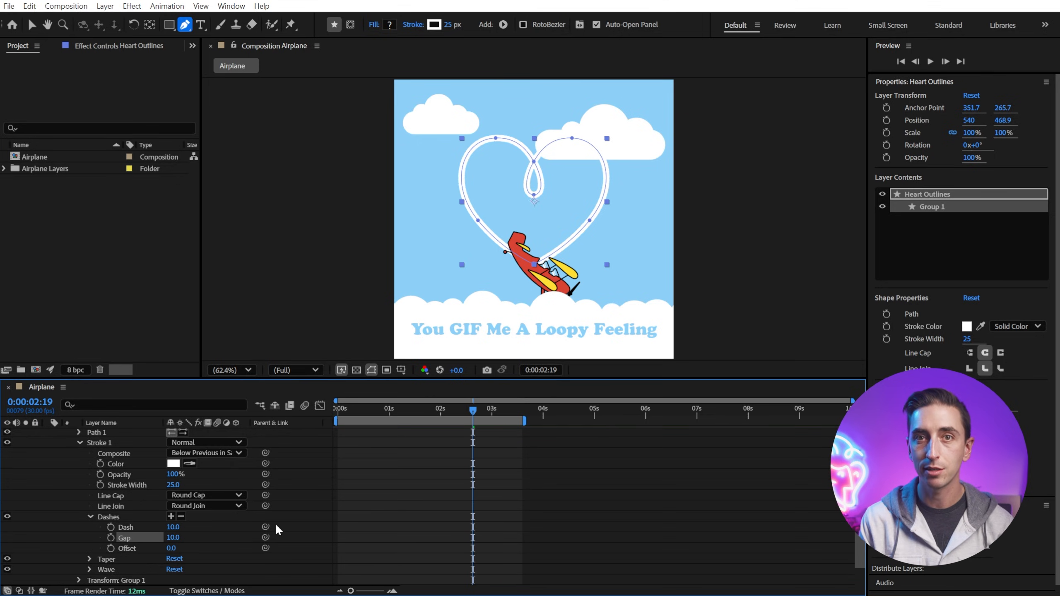
Step: Set the stroke's Dash to 24 and Gap to 41
key("period")
key("period")
key("period")
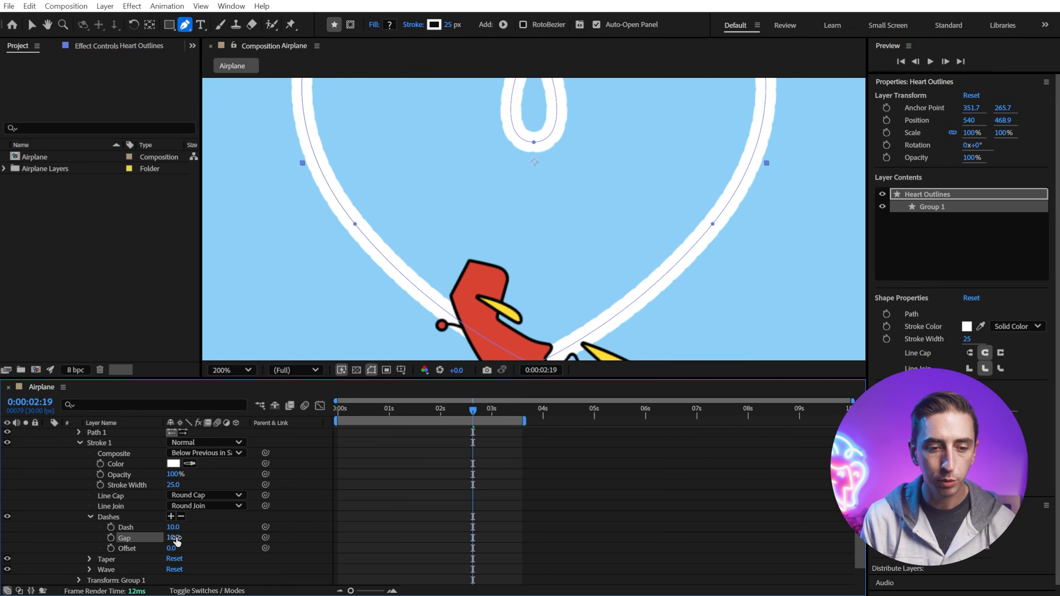
mouse_move(175, 541)
left_mouse_down()
mouse_move(192, 541)
mouse_move(178, 527)
left_mouse_up()
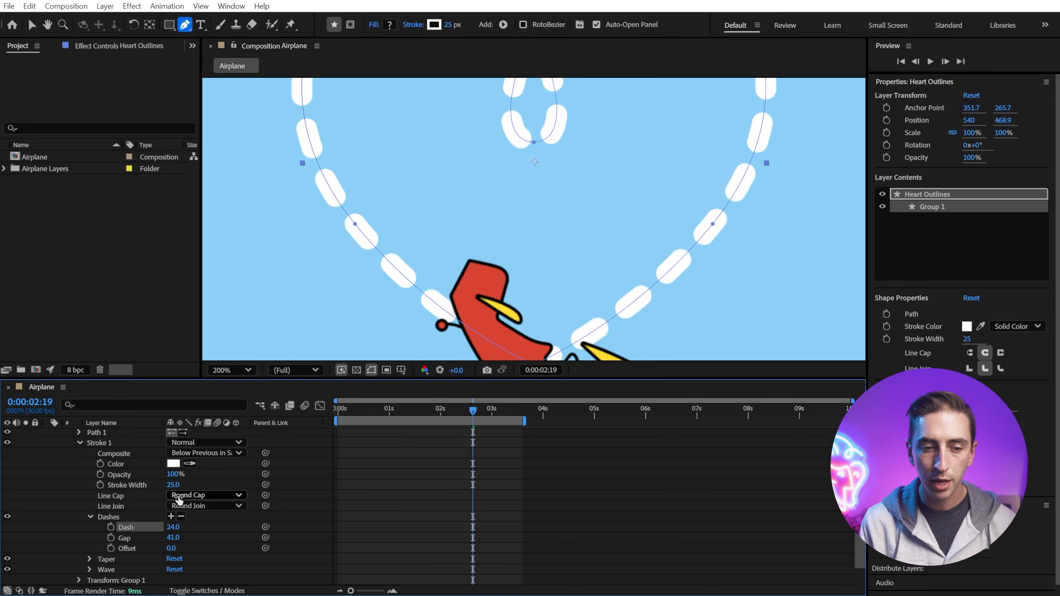
Step: At 0:00:03:01, set the dash Offset to 4 so dashes align at the heart's bottom point
key("comma")
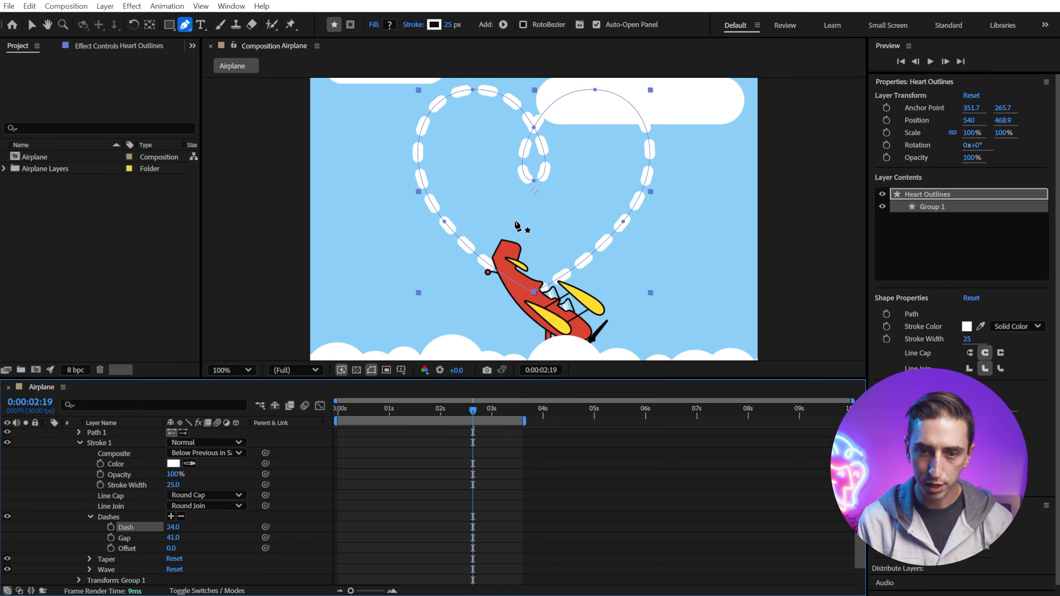
left_click_drag(476, 411, 494, 409)
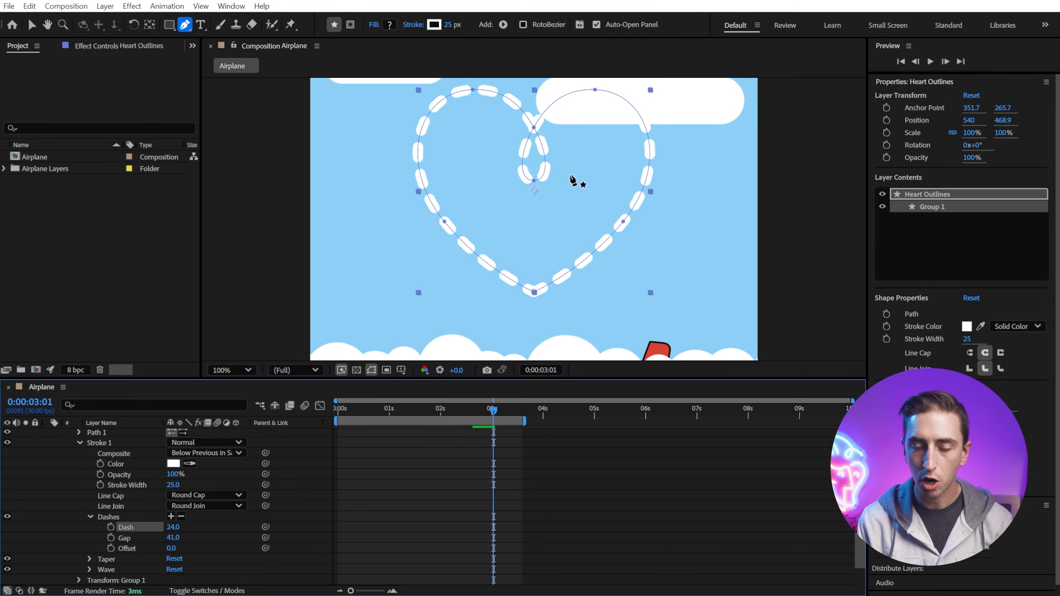
key("period")
key("period")
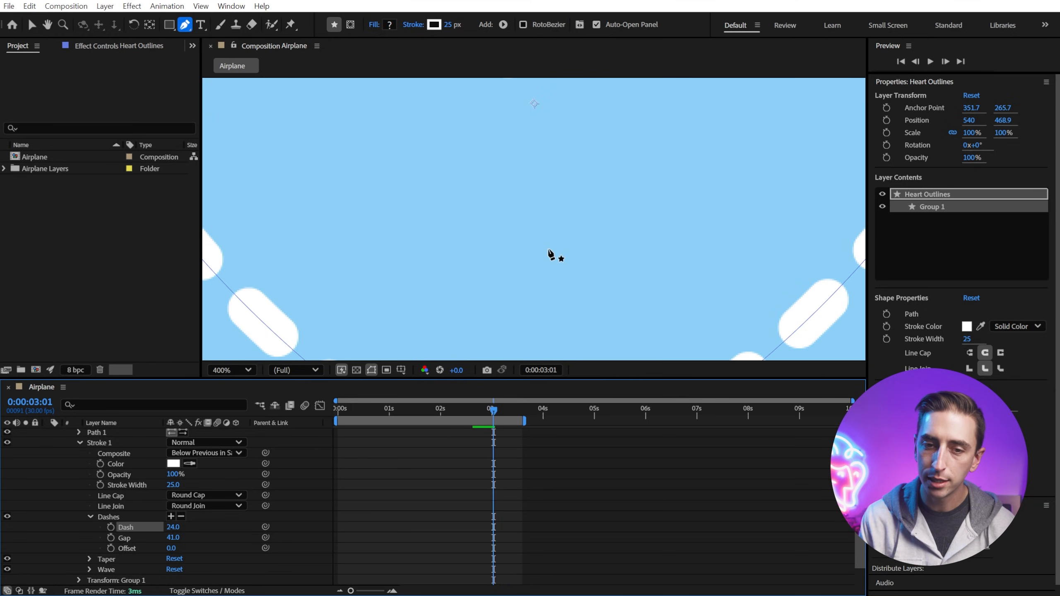
left_click_drag(554, 284, 547, 127)
left_click_drag(544, 211, 539, 97)
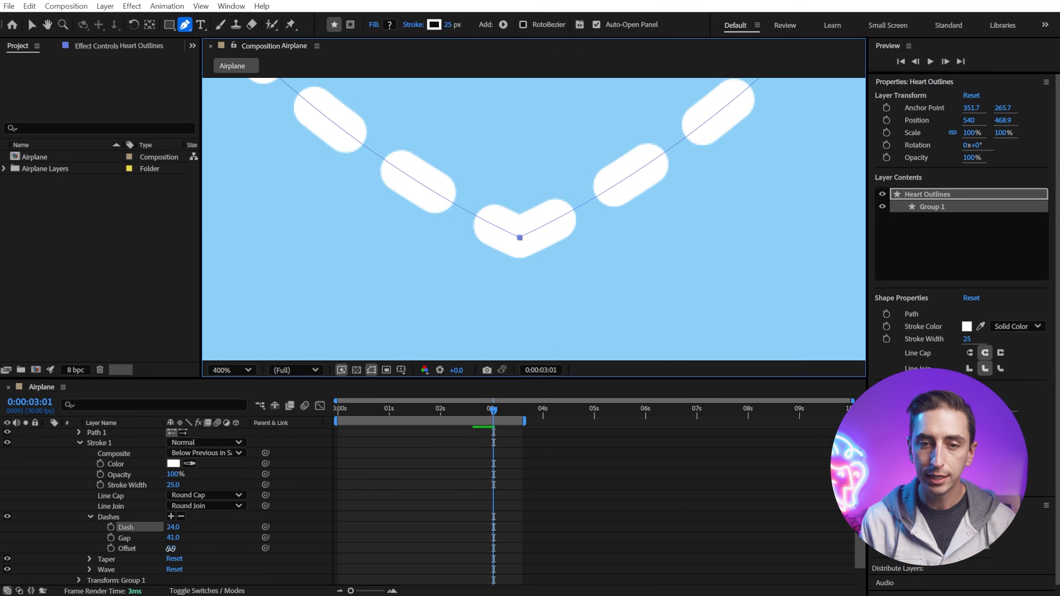
left_click_drag(171, 549, 171, 549)
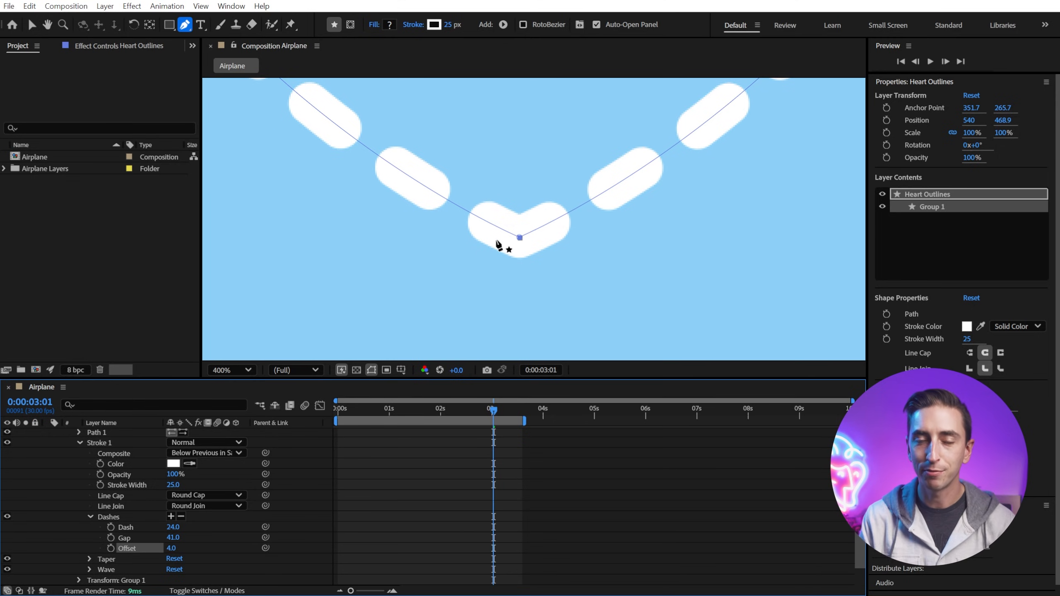
Step: At 0:00:00:21, add a Trim Paths operator to the Heart Outlines layer's contents
left_click(226, 373)
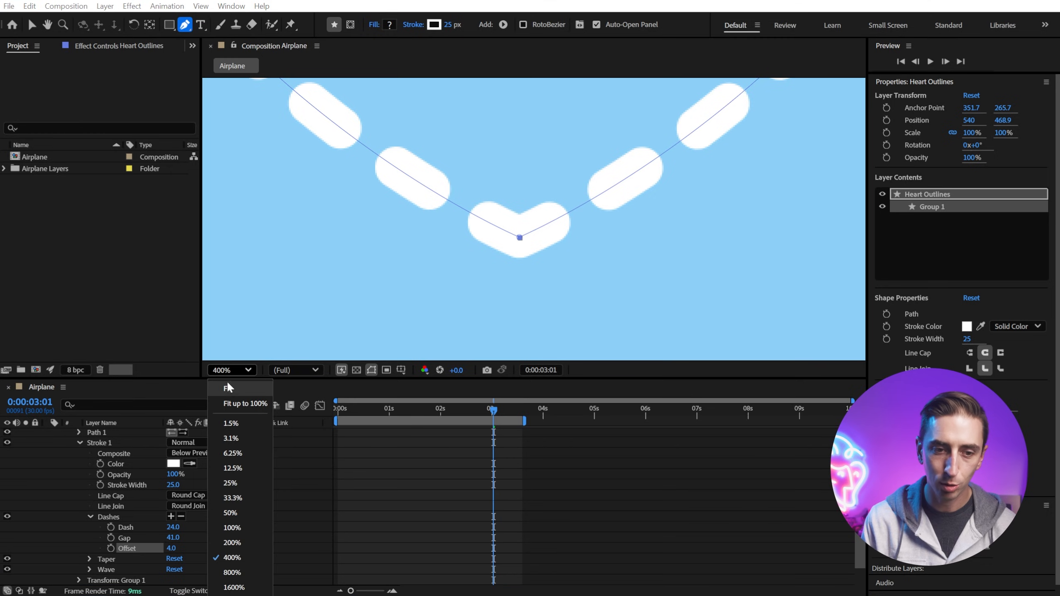
left_click(242, 404)
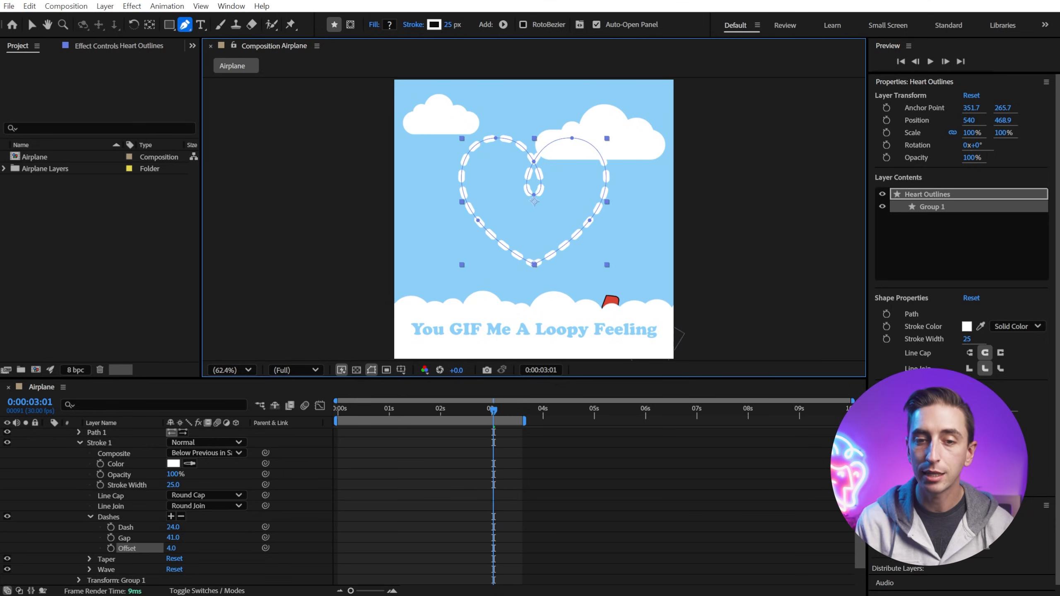
left_click_drag(480, 408, 374, 413)
scroll(115, 531, "up", 3)
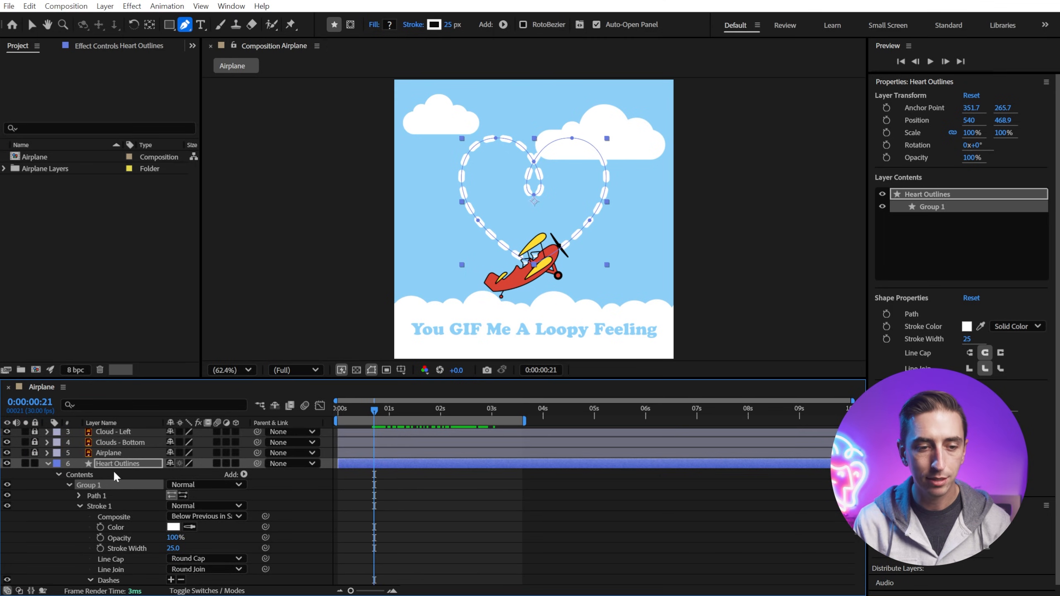
left_click(140, 462)
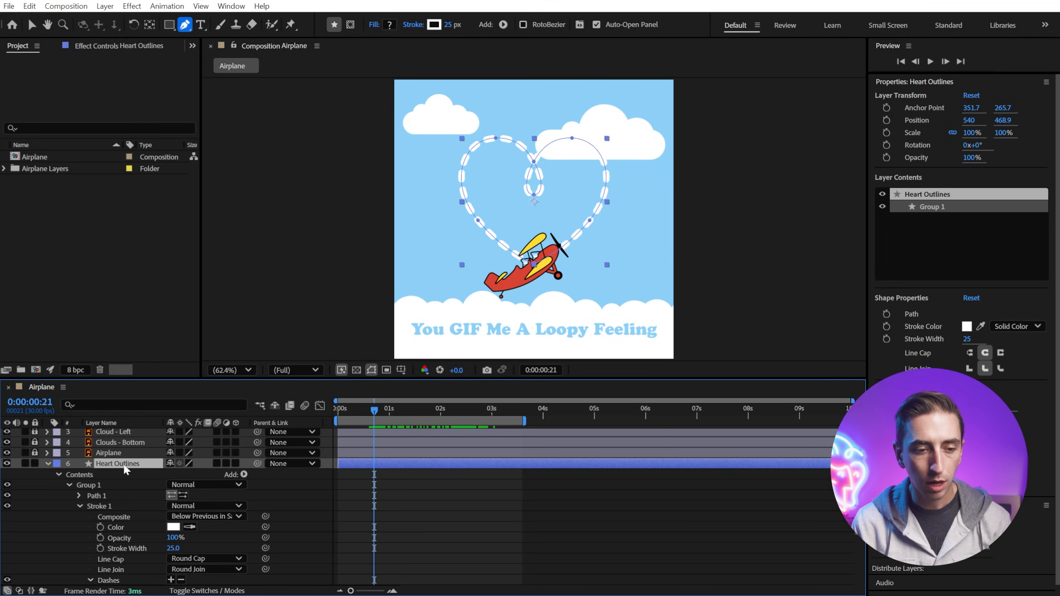
left_click(80, 505)
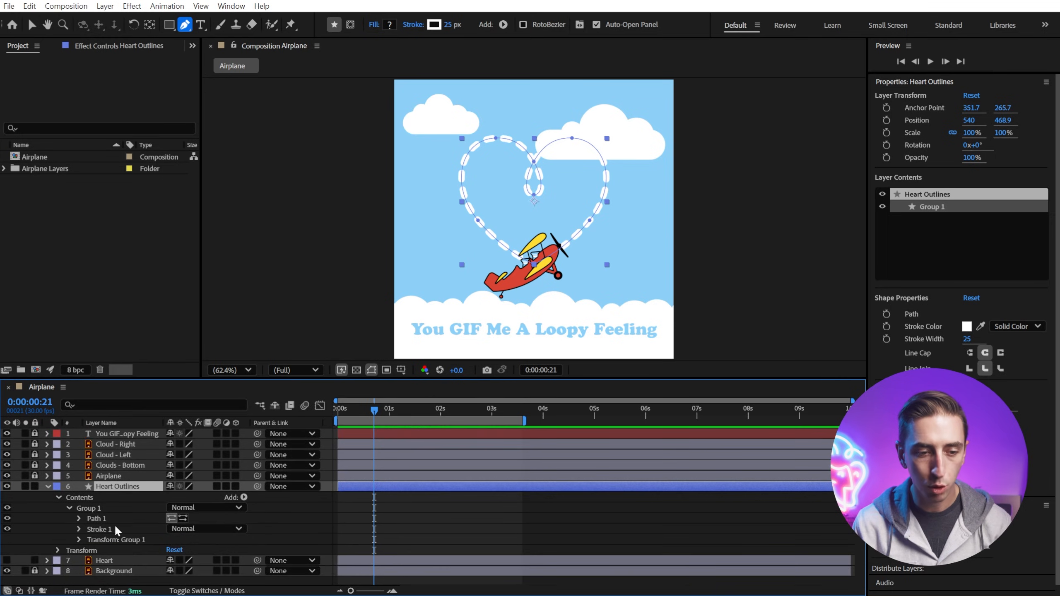
left_click(244, 498)
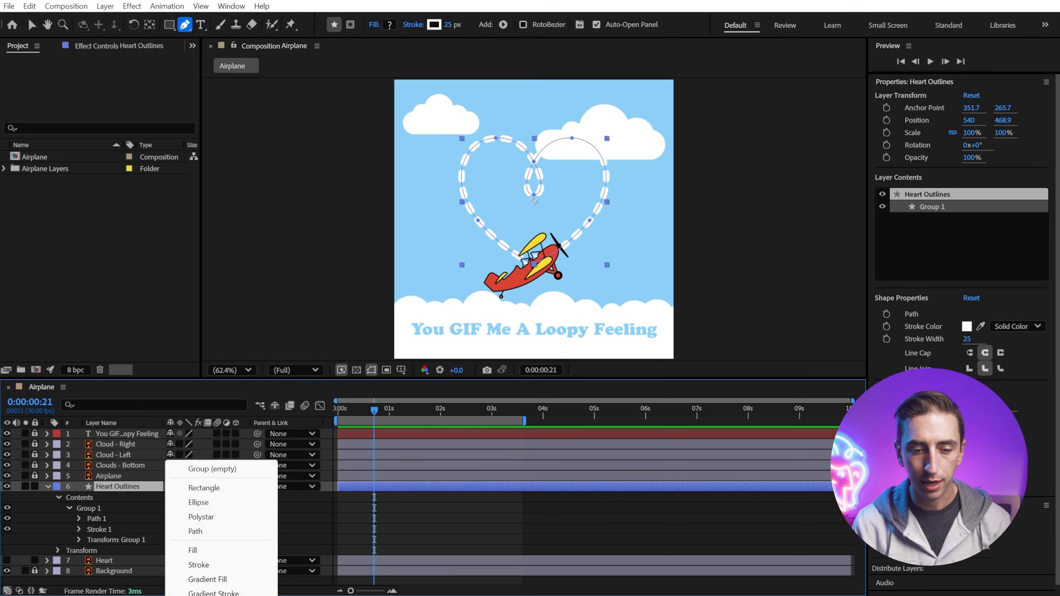
left_click(379, 382)
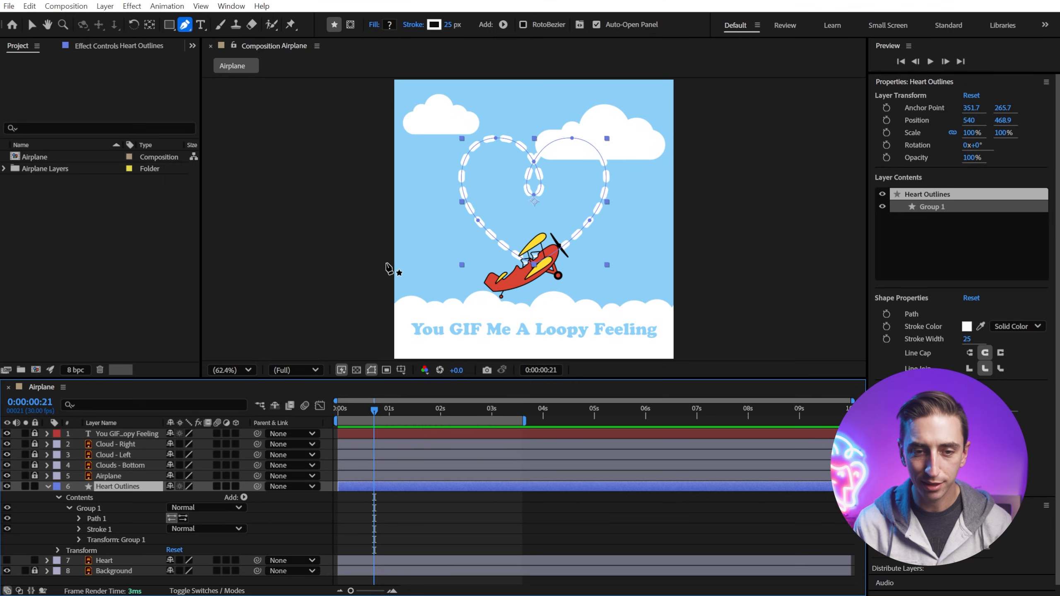
left_click_drag(381, 379, 380, 148)
left_click(244, 266)
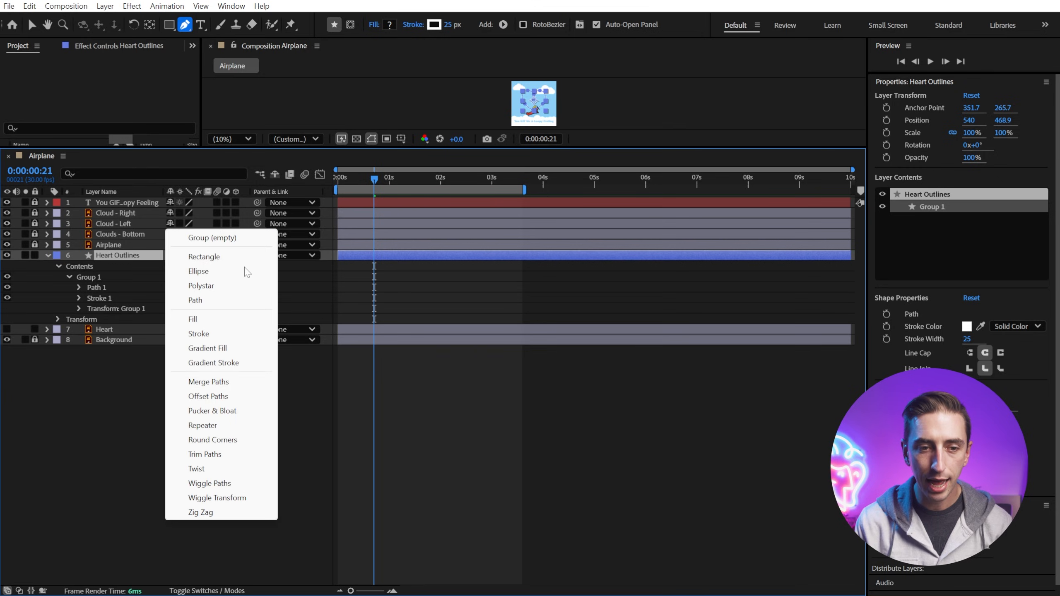
left_click(212, 454)
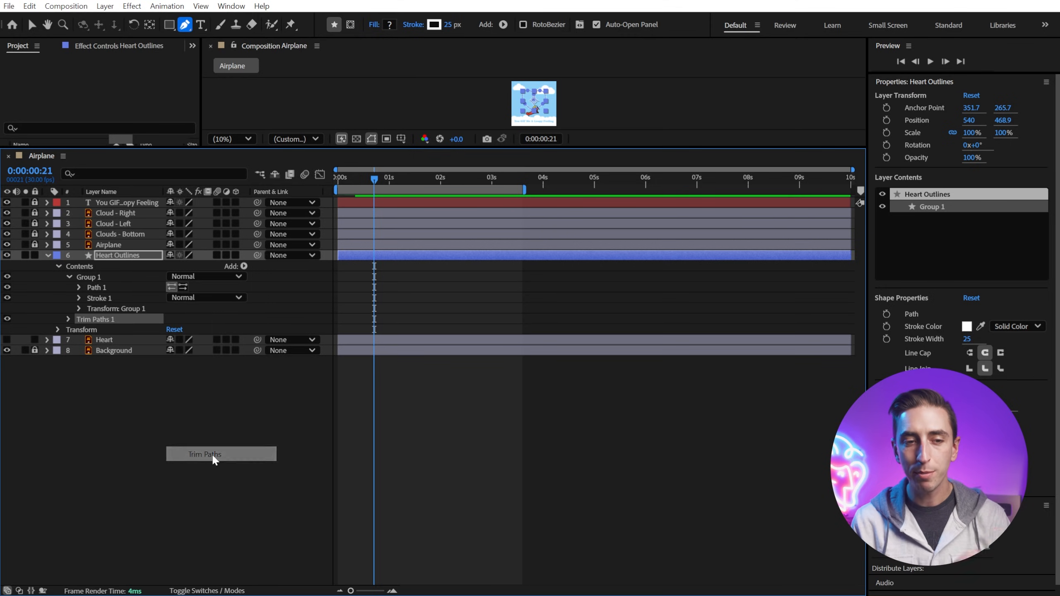
Step: Set the Trim Paths End to 0% and add a keyframe for it at 0:00:00:21
left_click_drag(422, 147, 474, 356)
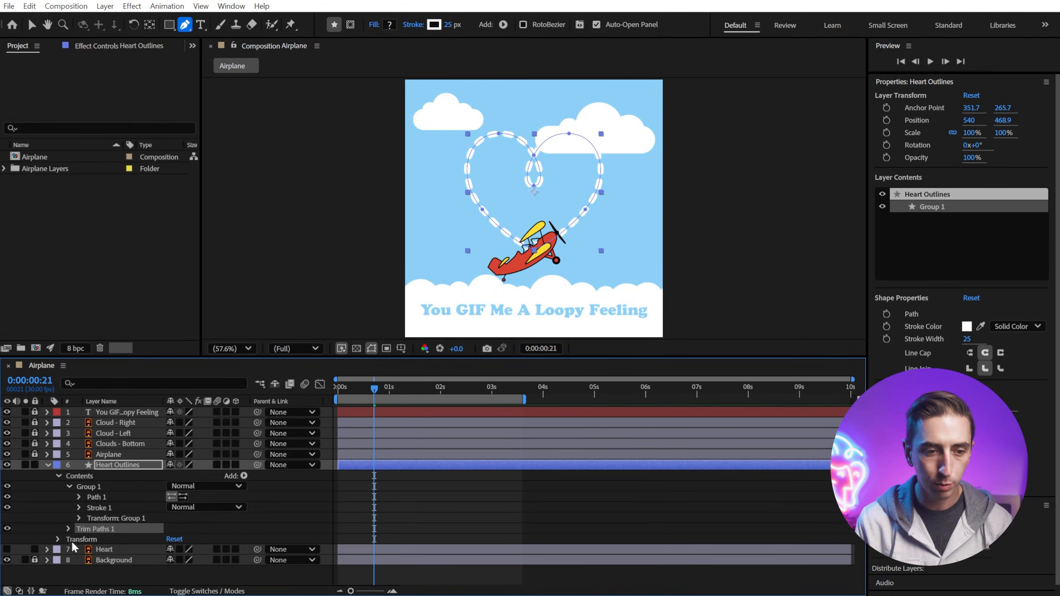
left_click(68, 528)
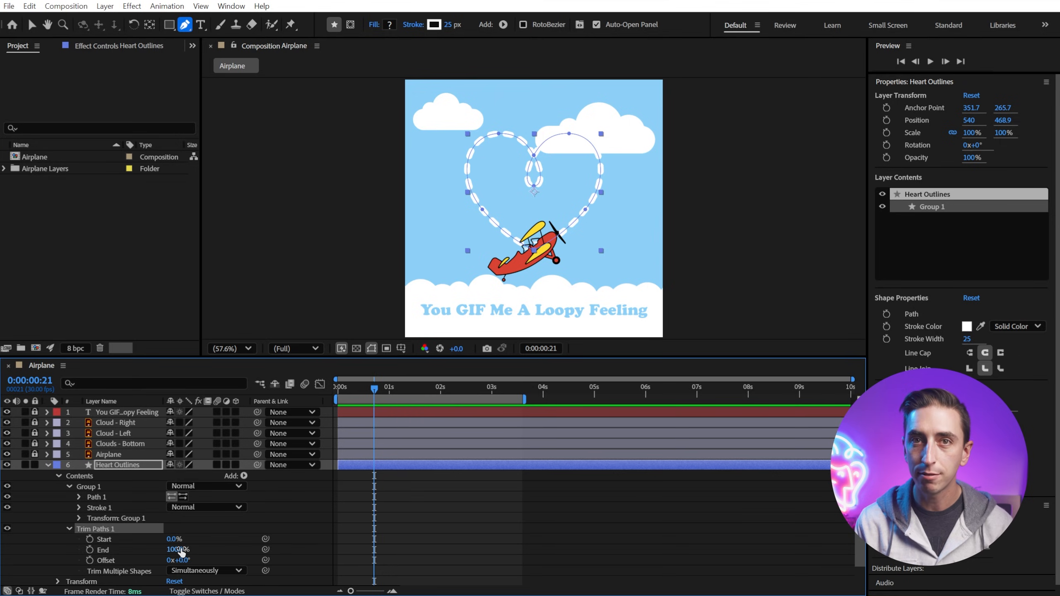
mouse_move(177, 549)
left_mouse_down()
mouse_move(121, 552)
mouse_move(146, 549)
mouse_move(112, 541)
mouse_move(161, 536)
mouse_move(111, 529)
mouse_move(92, 559)
left_mouse_up()
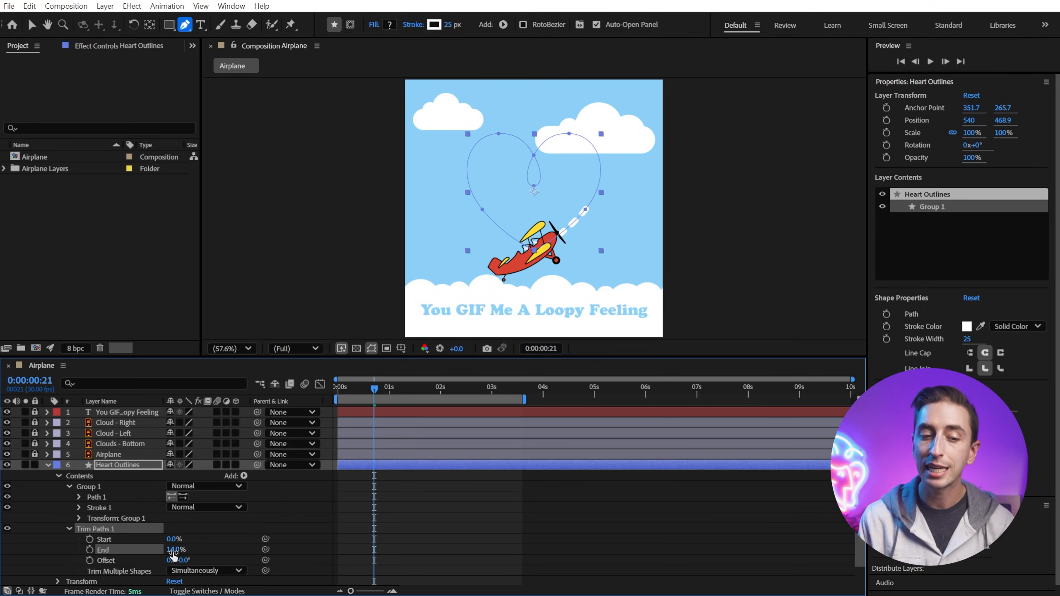
left_click_drag(171, 551, 151, 551)
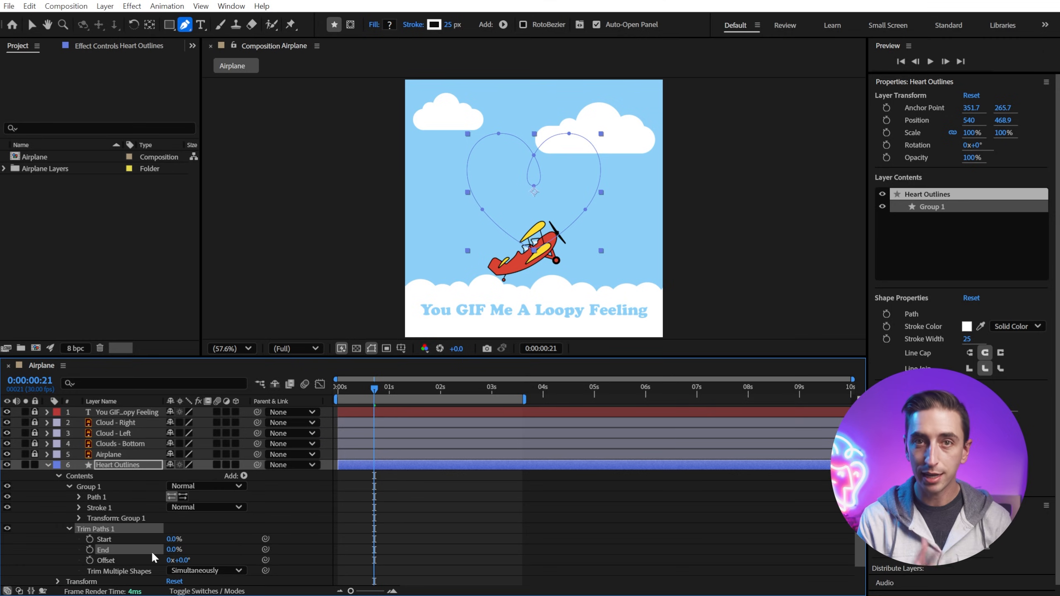
left_click(90, 550)
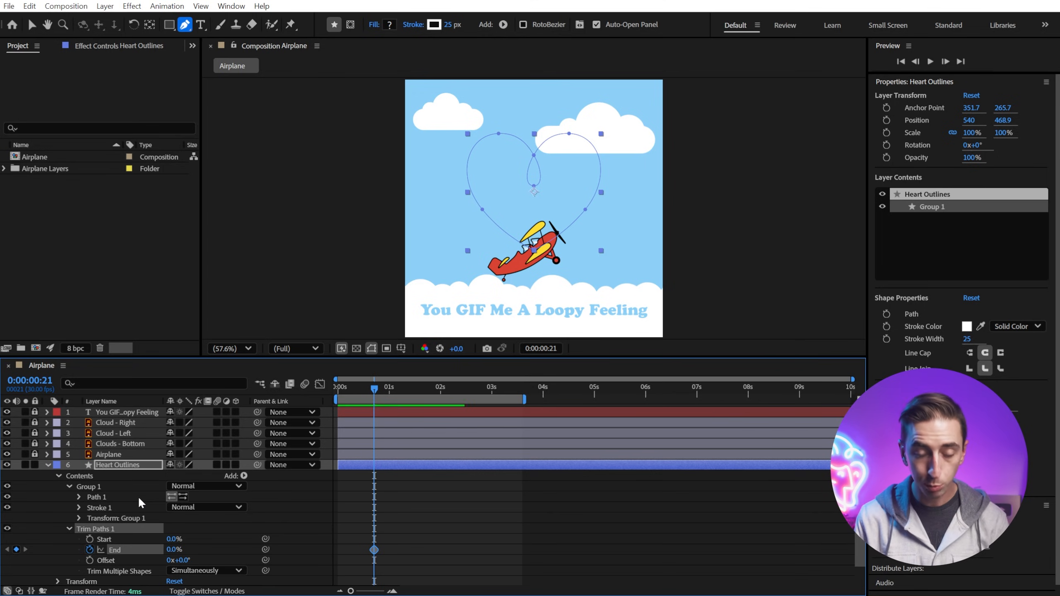
Step: At 0:00:02:19, set the Trim Paths End to 100% to keyframe the trail drawing on
key("u")
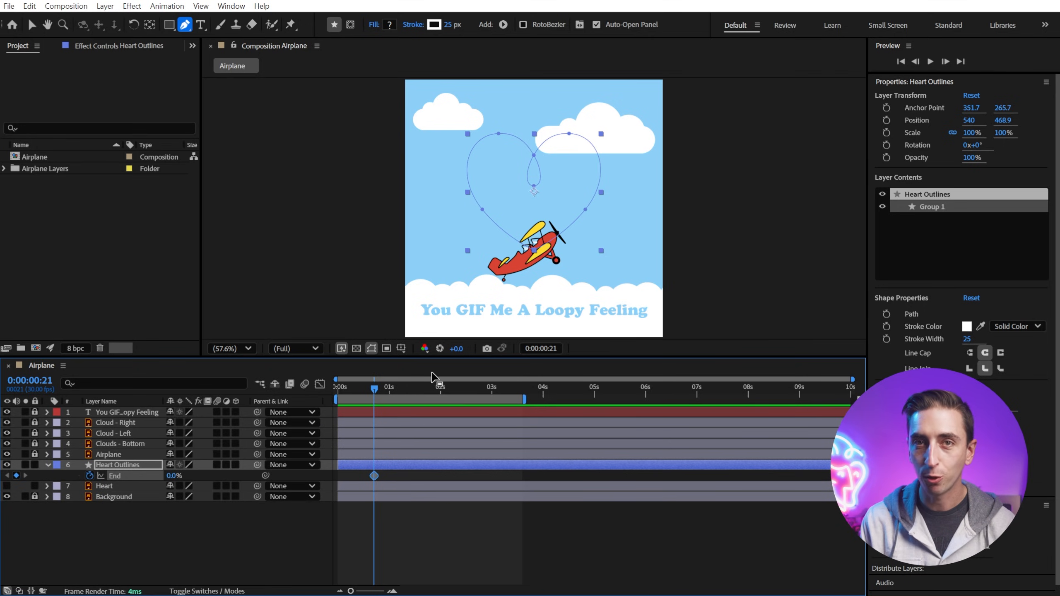
left_click_drag(421, 356, 427, 432)
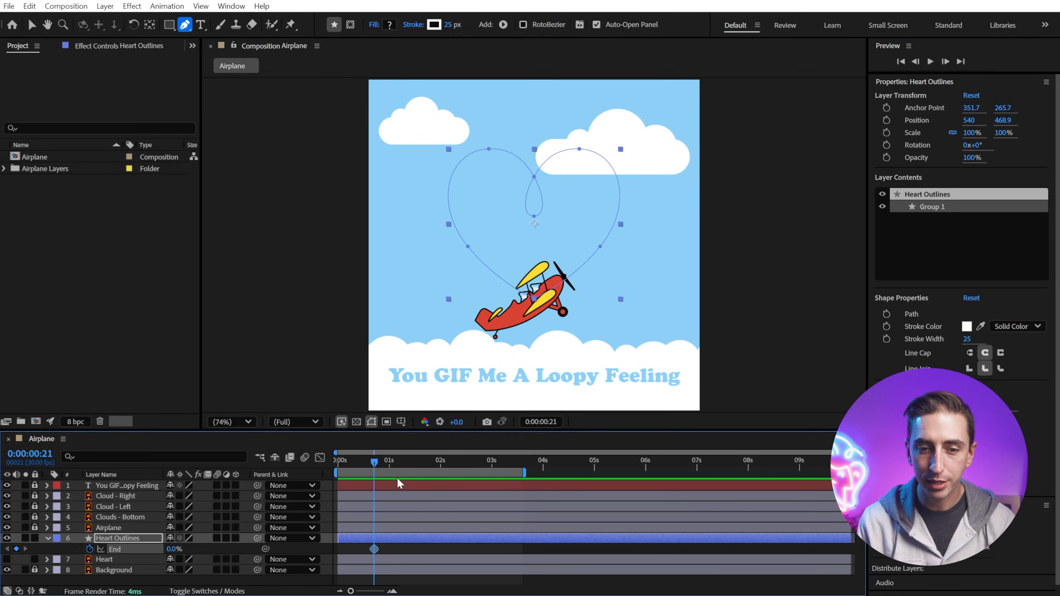
left_click_drag(376, 463, 476, 475)
left_click_drag(179, 549, 244, 551)
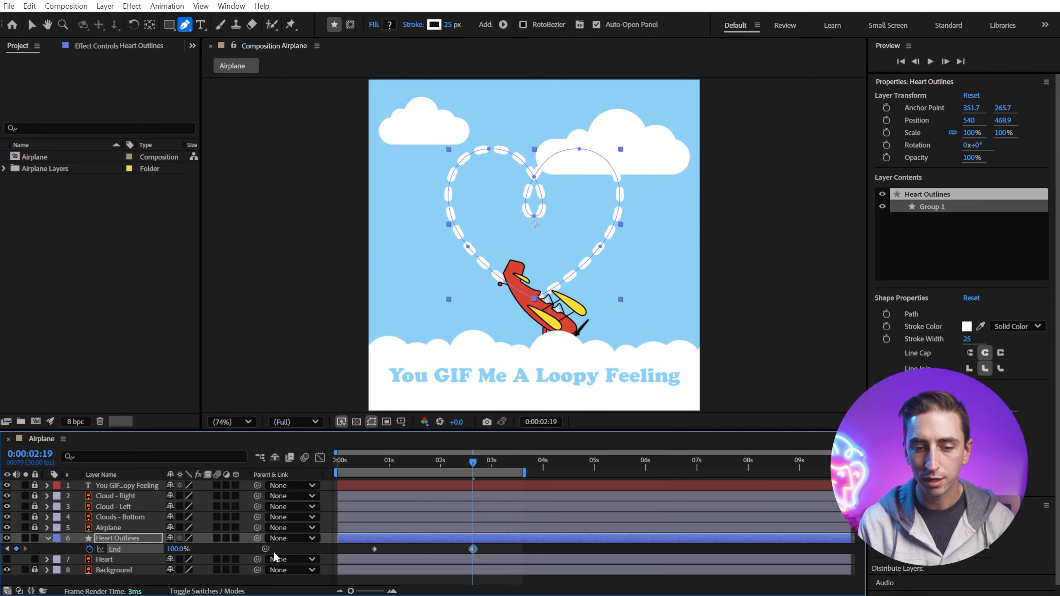
Step: Trim the Heart Outlines layer's start to begin at 0:00:00:21
mouse_move(473, 460)
left_mouse_down()
mouse_move(375, 460)
mouse_move(488, 444)
mouse_move(442, 494)
mouse_move(366, 494)
mouse_move(401, 496)
mouse_move(379, 494)
left_mouse_up()
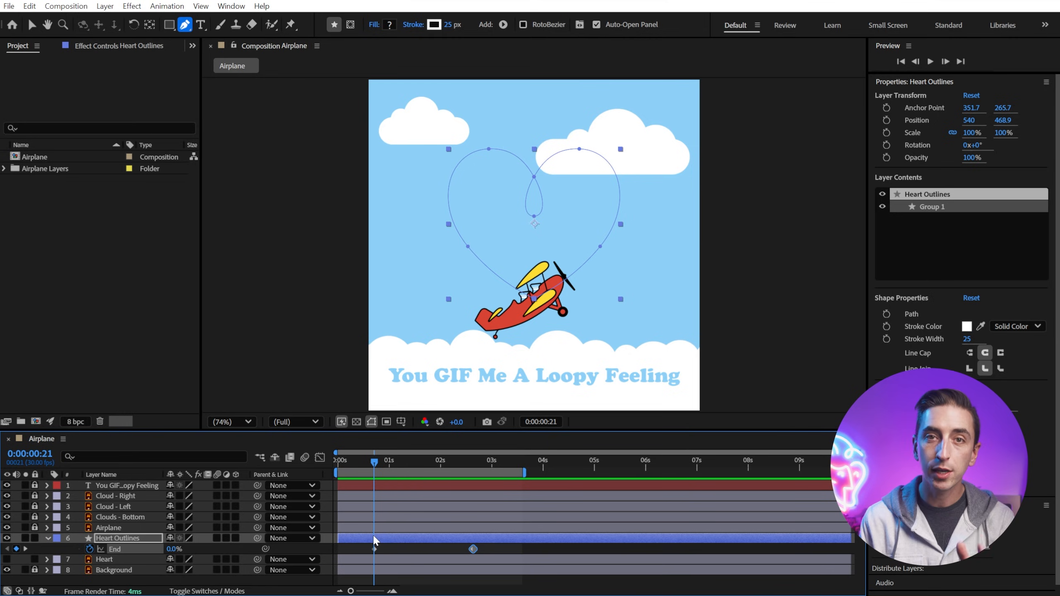
left_click(338, 534)
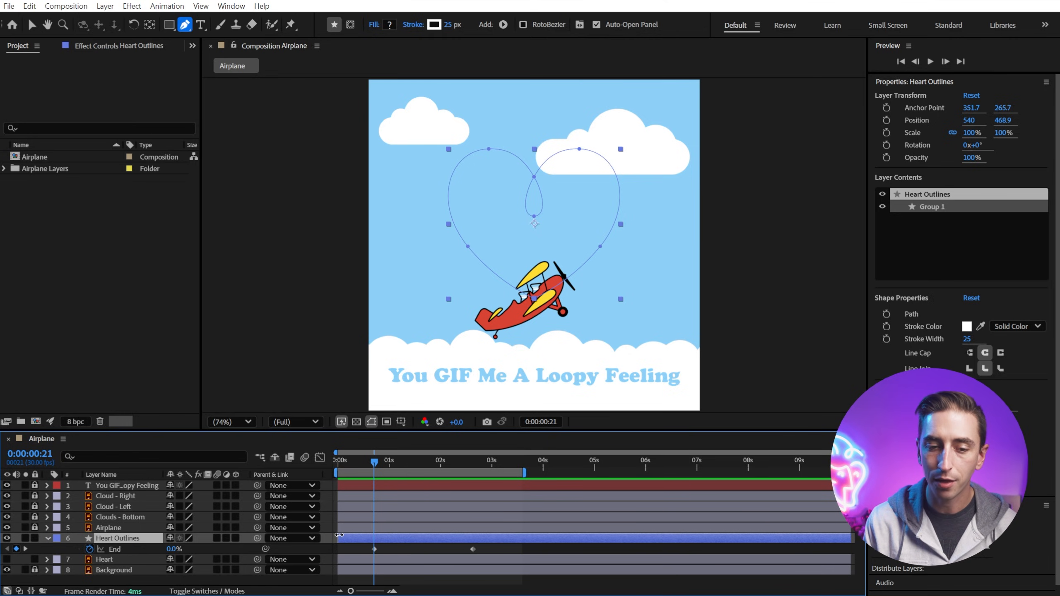
left_click_drag(339, 536, 371, 543)
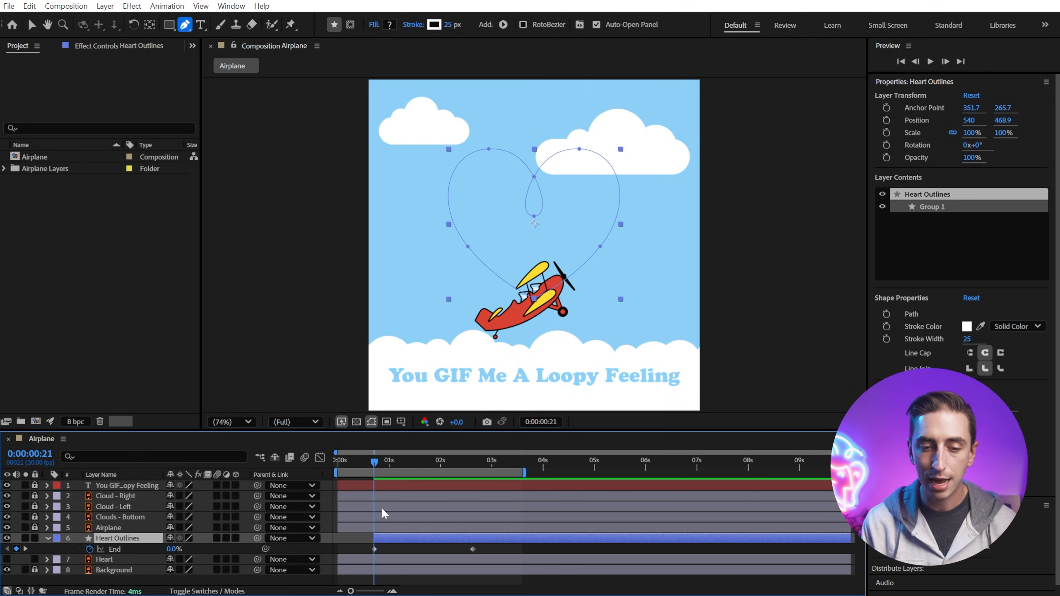
left_click(365, 541)
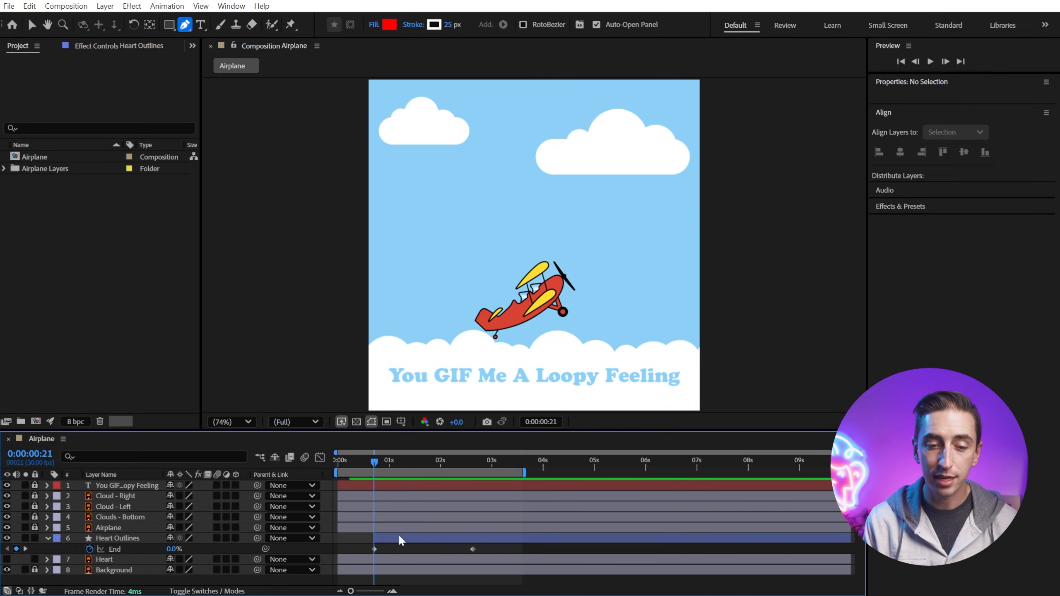
Step: Play back the composition to preview the dashed trail drawing on behind the airplane
mouse_move(379, 466)
left_mouse_down()
mouse_move(343, 460)
mouse_move(379, 473)
left_mouse_up()
key("space")
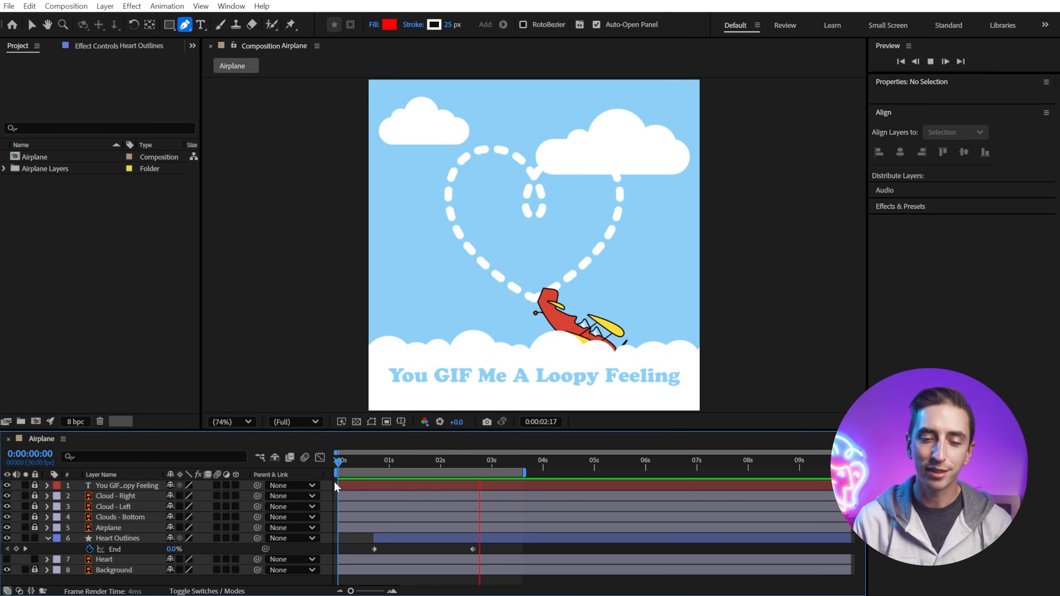
key("space")
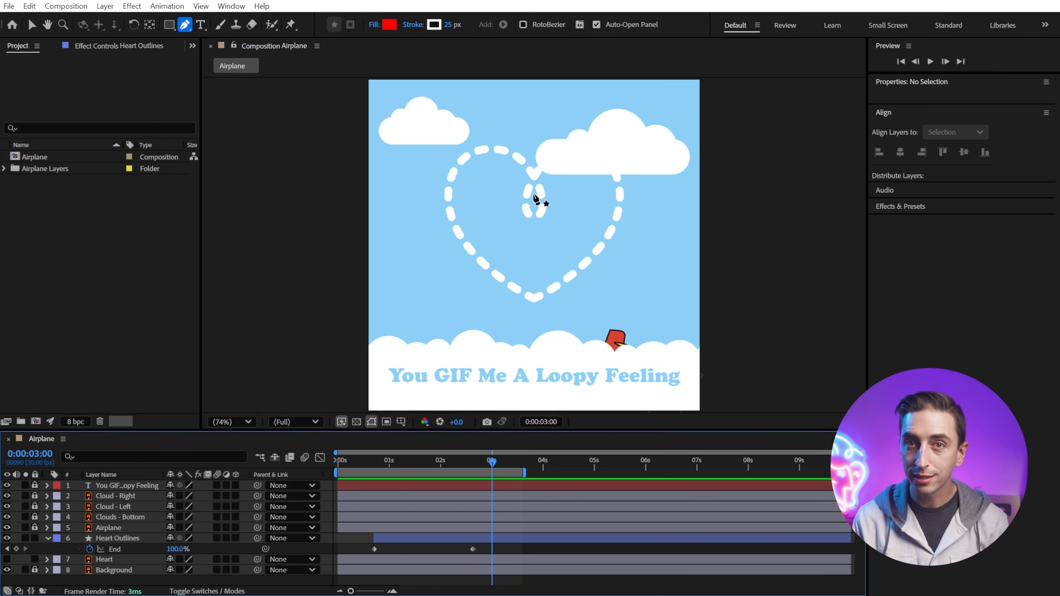
Step: At 0:00:00:21, add a Stroke Width keyframe to Heart Outlines with a width of 10
key("v")
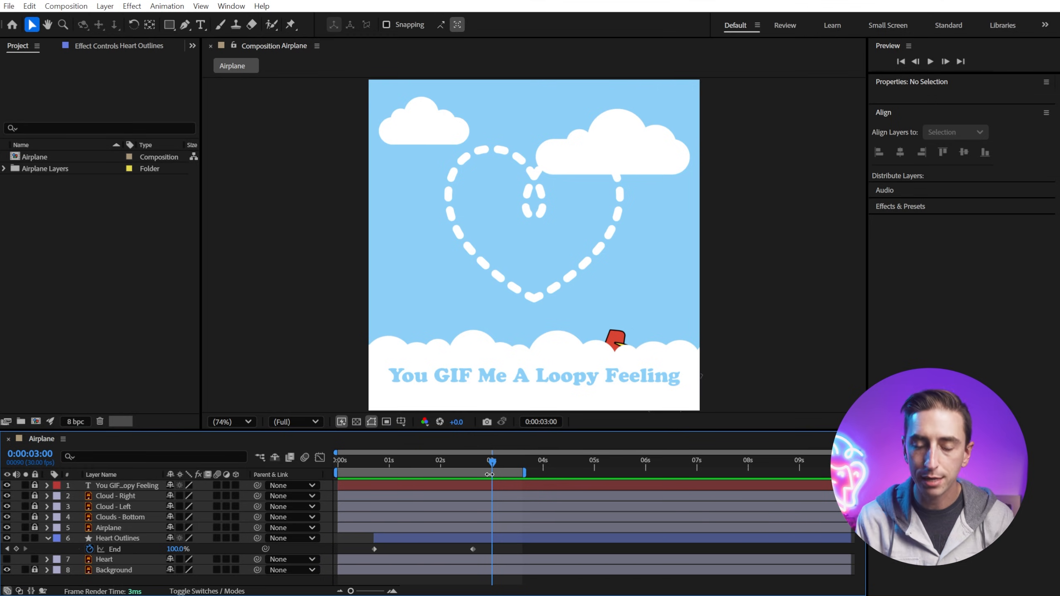
left_click(460, 542)
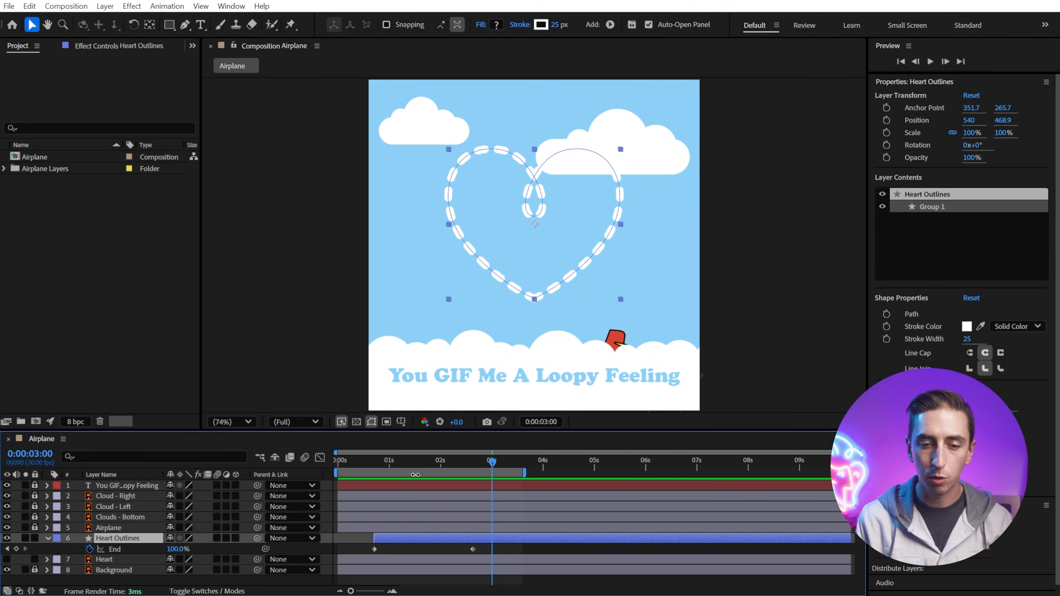
left_click(403, 461)
left_click_drag(401, 460, 372, 466)
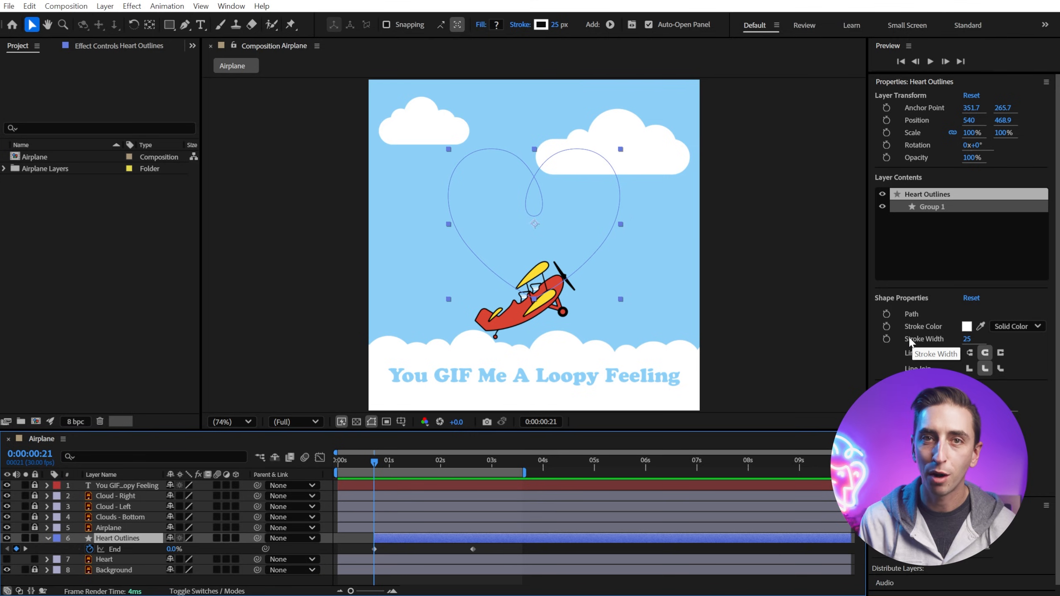
left_click(886, 341)
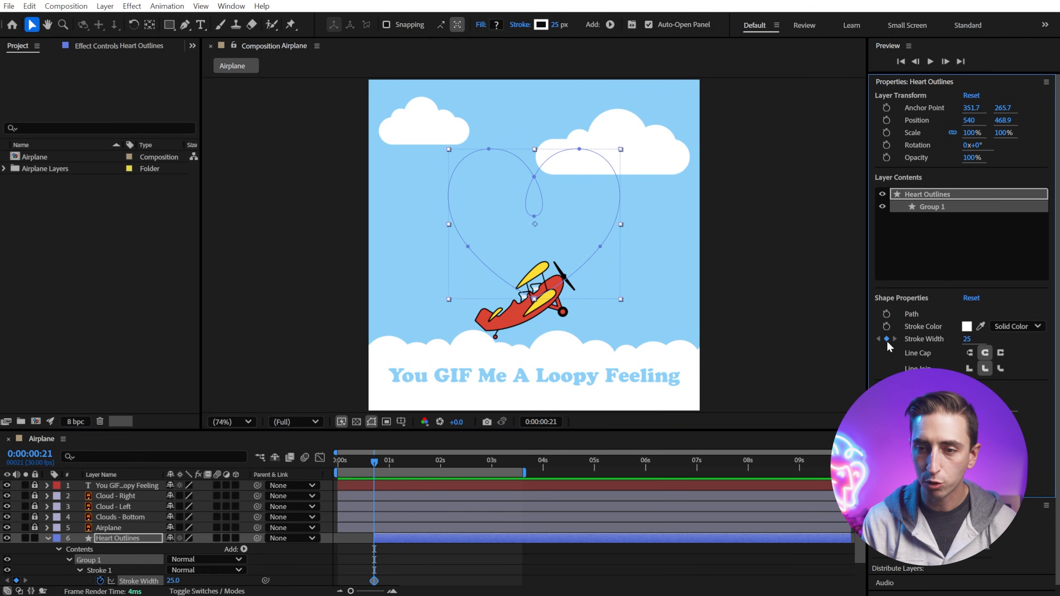
left_click_drag(967, 342, 958, 341)
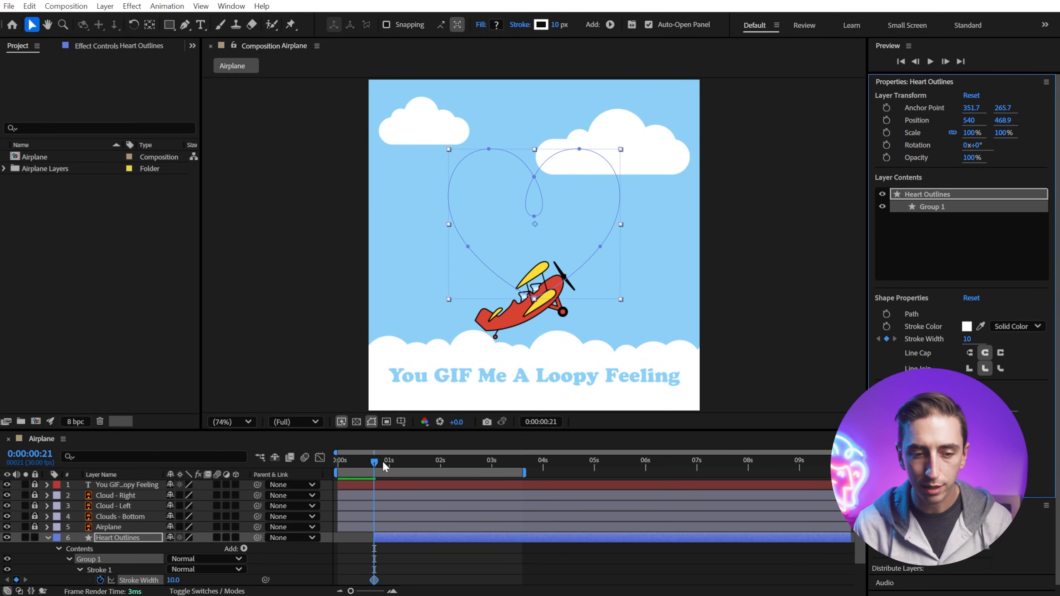
Step: At 0:00:04:00, set the Heart Outlines stroke width to 46
left_click_drag(375, 462, 555, 470)
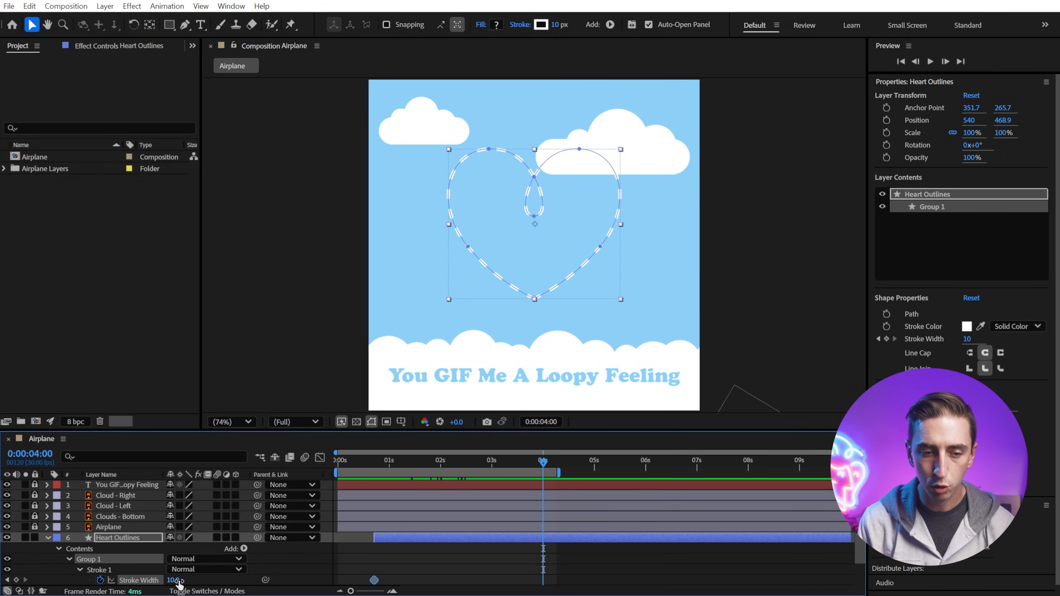
left_click_drag(175, 581, 205, 577)
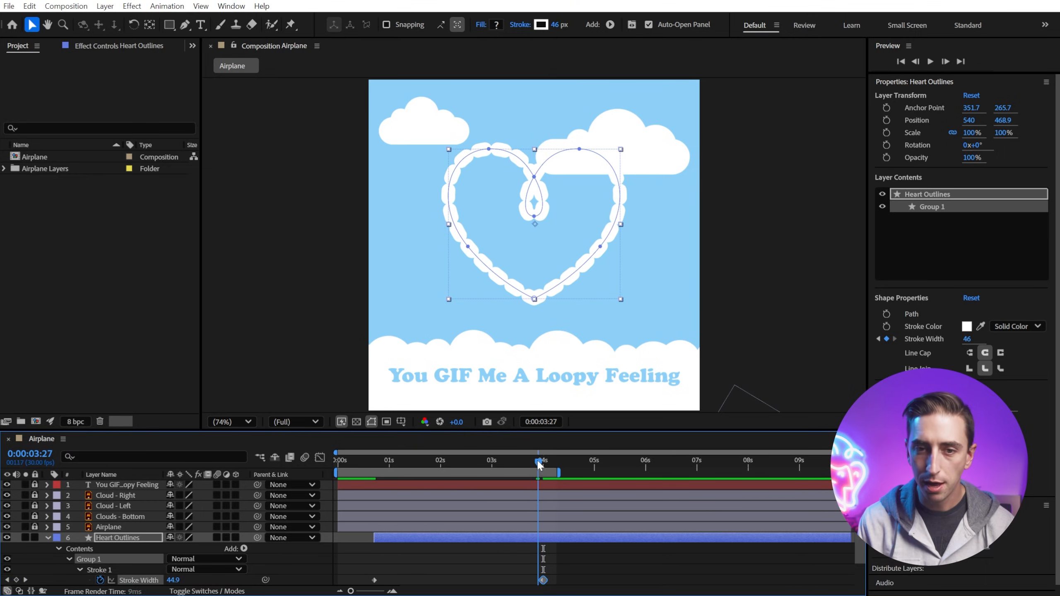
Step: Keyframe the Heart Outlines opacity at 100% at 0:00:03:00 and 0% at 0:00:04:00
mouse_move(538, 465)
left_mouse_down()
mouse_move(503, 456)
mouse_move(343, 459)
mouse_move(513, 436)
mouse_move(479, 444)
mouse_move(491, 444)
left_mouse_up()
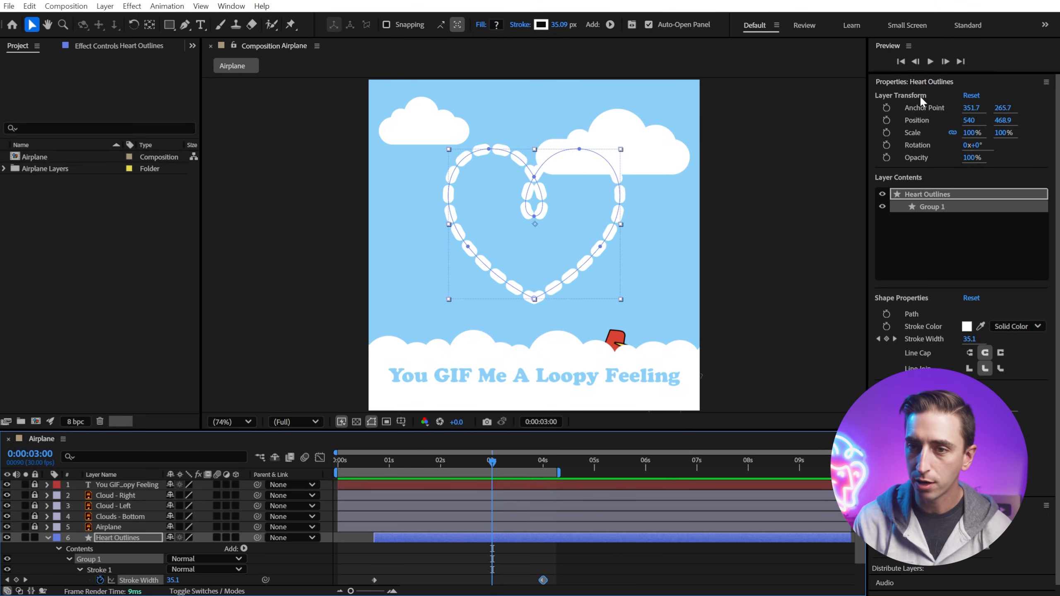
left_click(885, 157)
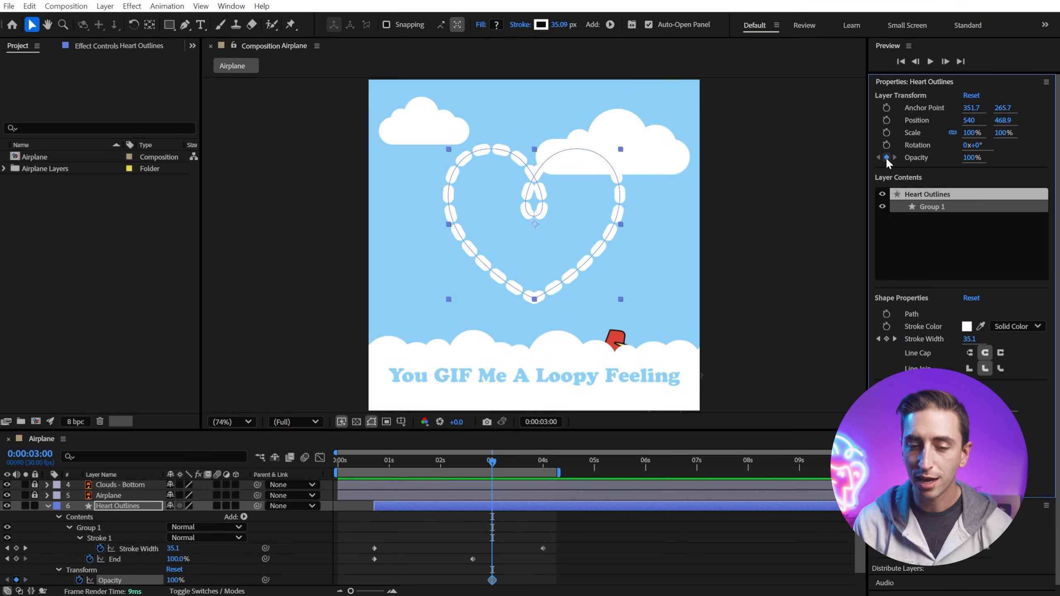
left_click_drag(499, 465, 543, 472)
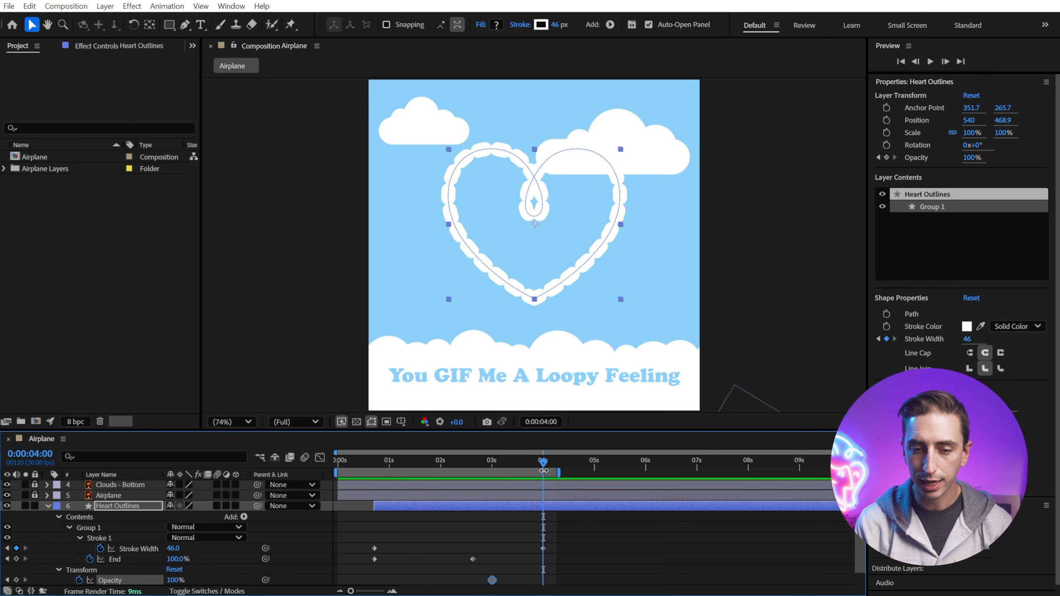
left_click_drag(971, 159, 893, 160)
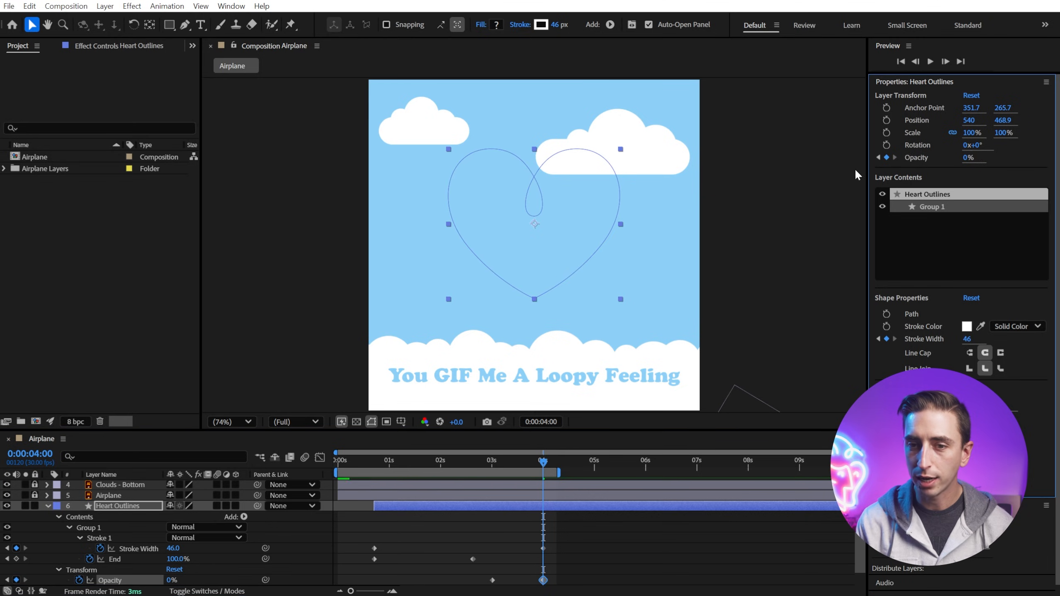
Step: Scrub and play the timeline to preview the trail growing and fading out
left_click_drag(515, 459, 293, 479)
key("space")
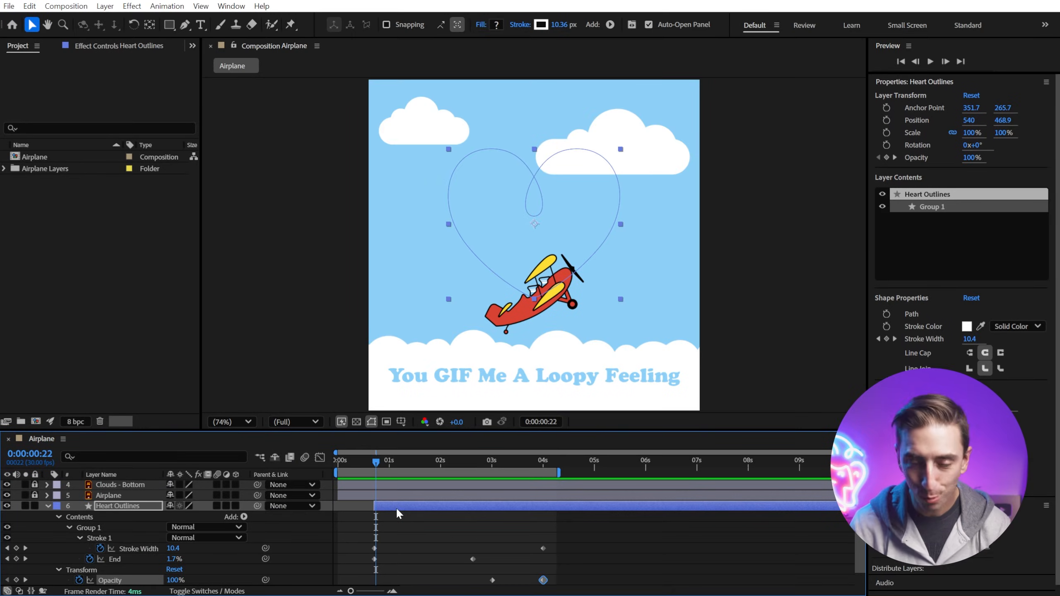
left_click(361, 510)
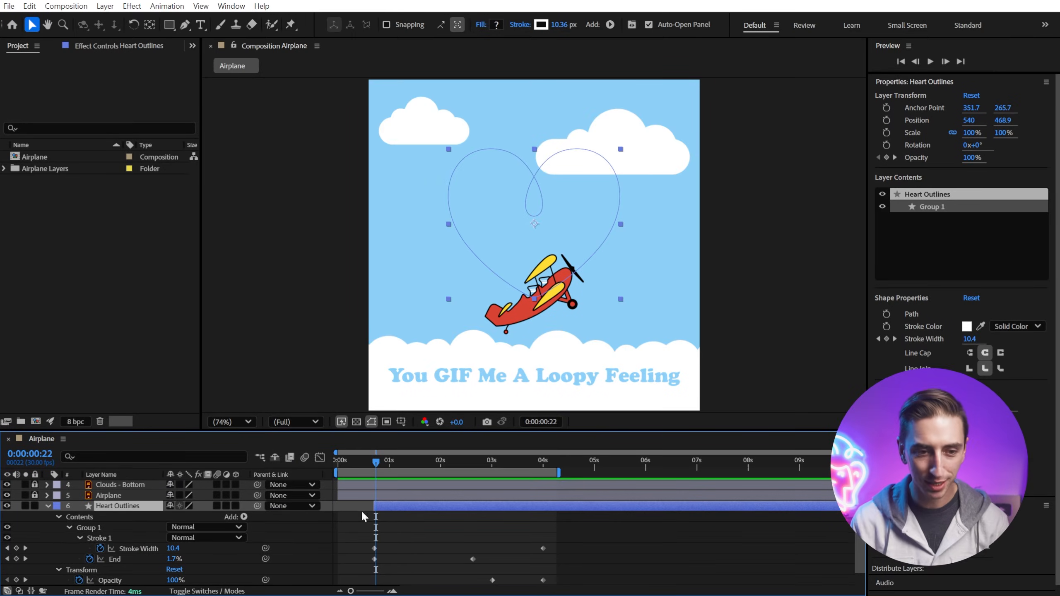
Step: Collapse Heart Outlines, lock the Heart Outlines and Heart layers, and unlock the Cloud - Right and Cloud - Left layers
left_click(47, 505)
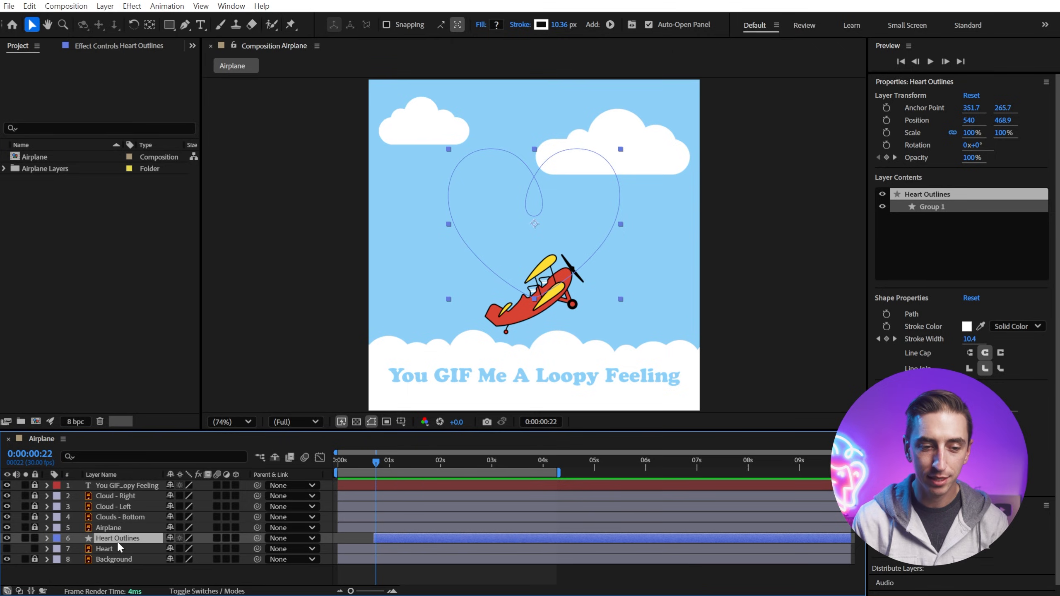
left_click(35, 538)
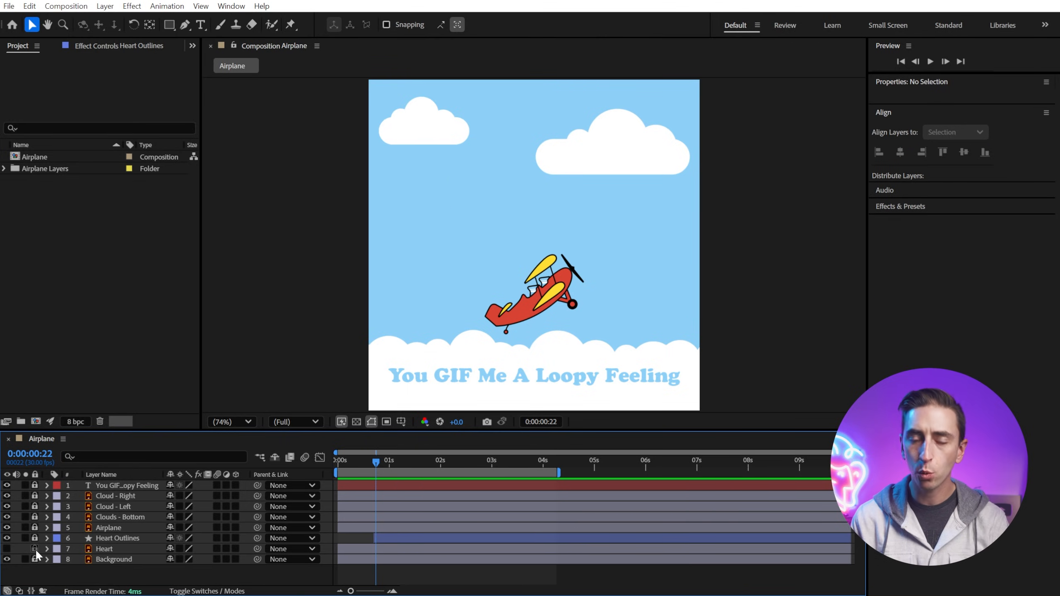
left_click(34, 549)
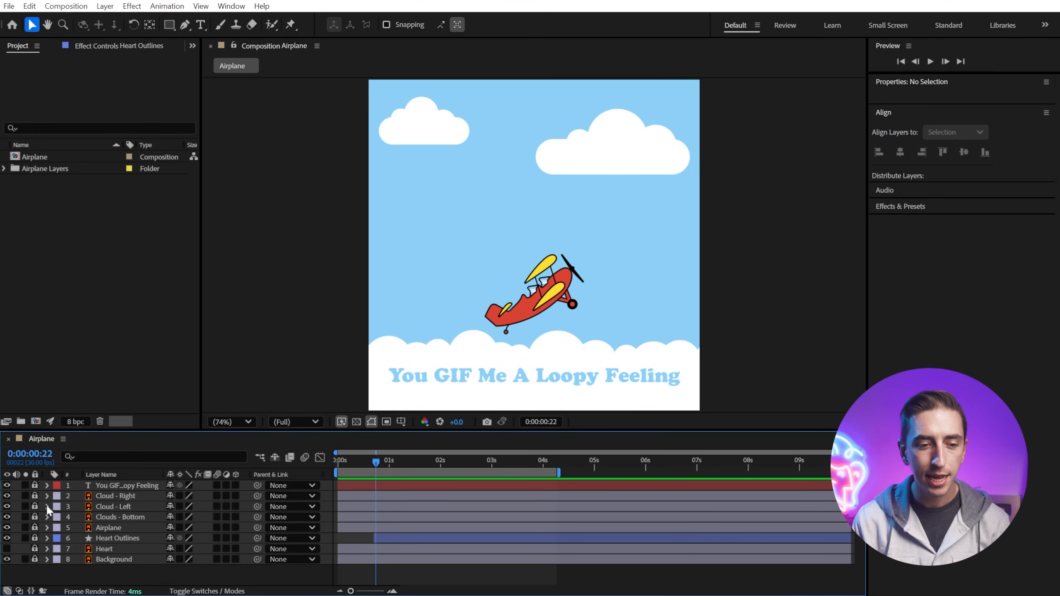
left_click(35, 505)
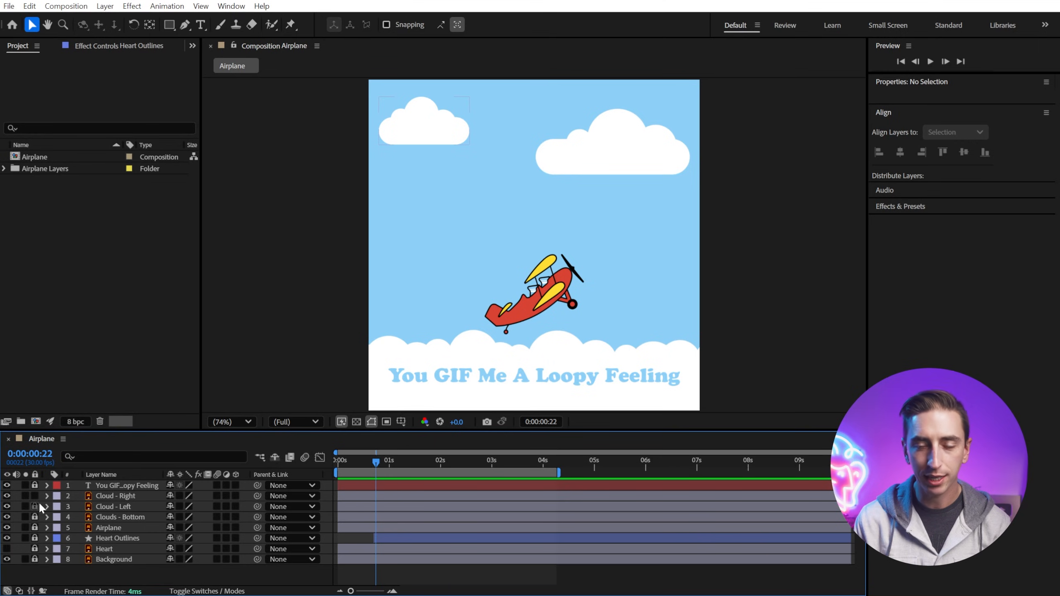
Step: Select both cloud layers and add Position keyframes at 0:00:00:00 and 0:00:04:00
key("ctrl+a")
key("Home")
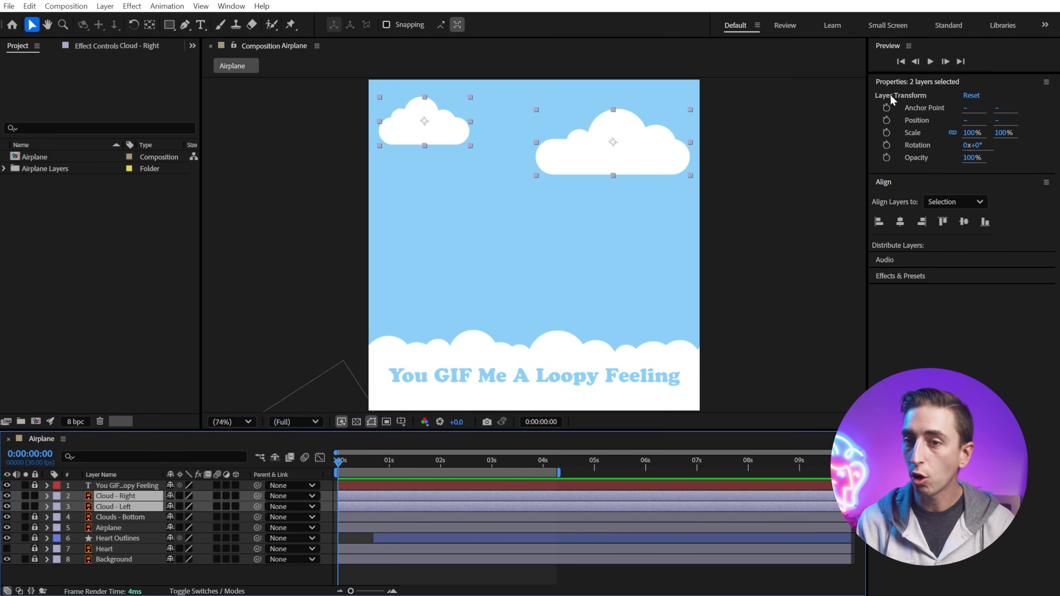
left_click(887, 121)
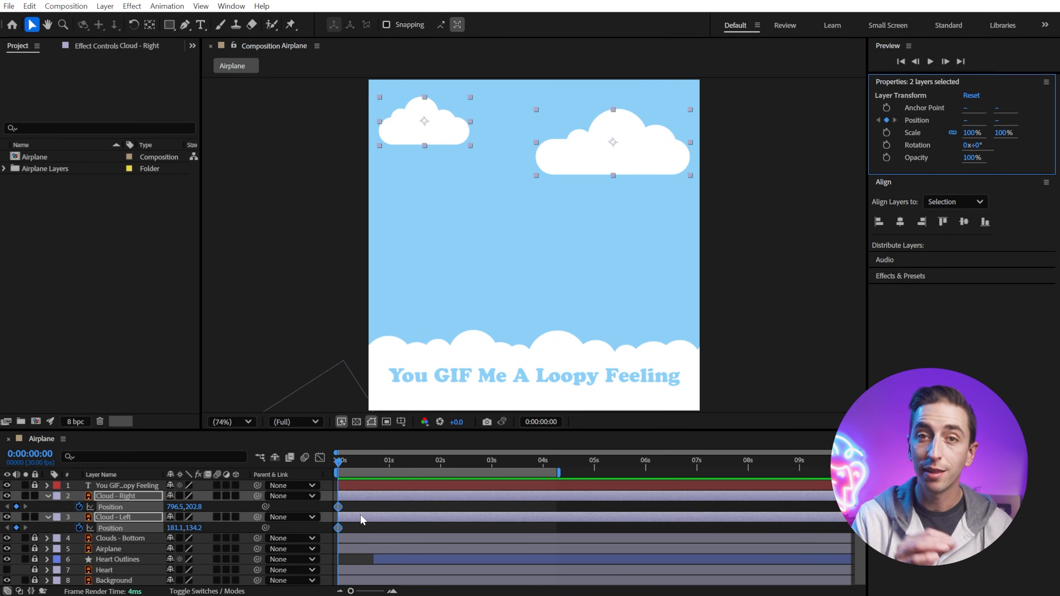
left_click_drag(338, 487, 542, 487)
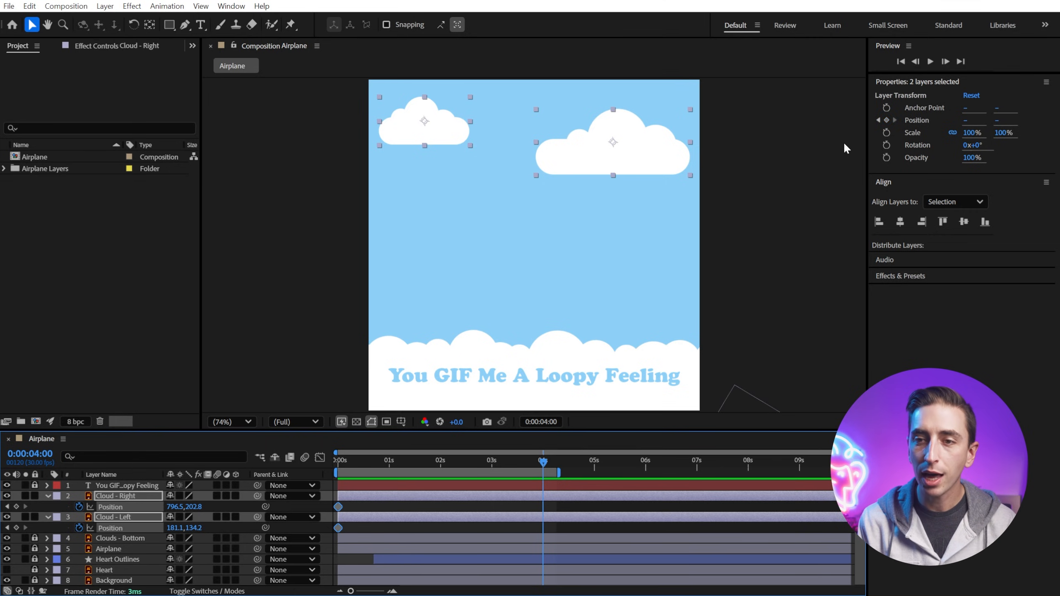
left_click(887, 120)
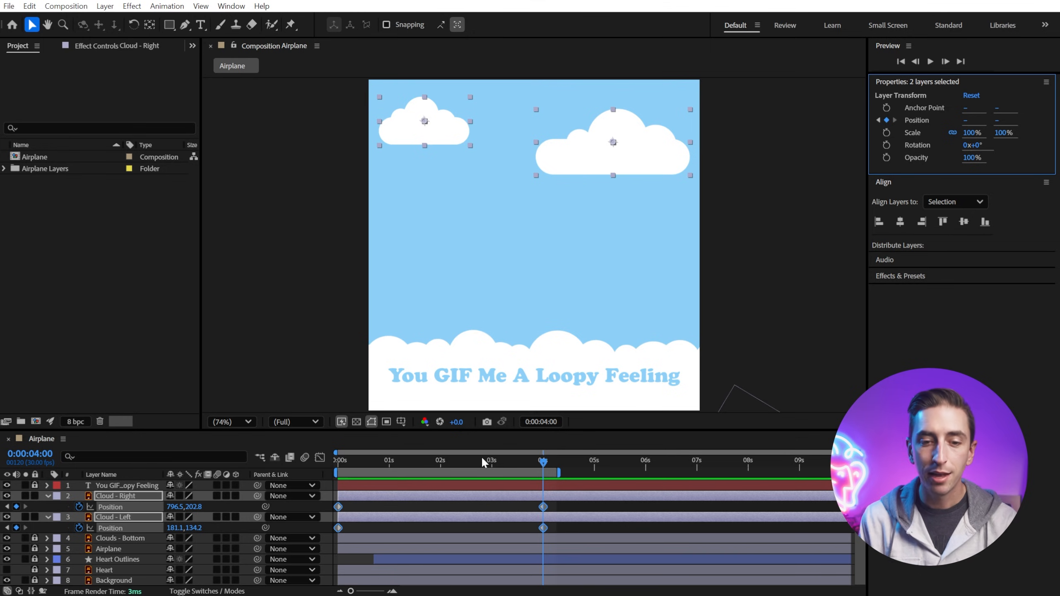
Step: At 0:00:02:00, move Cloud - Right right to about 859, 203 and Cloud - Left left to about 116, 134
left_click_drag(451, 468, 440, 467)
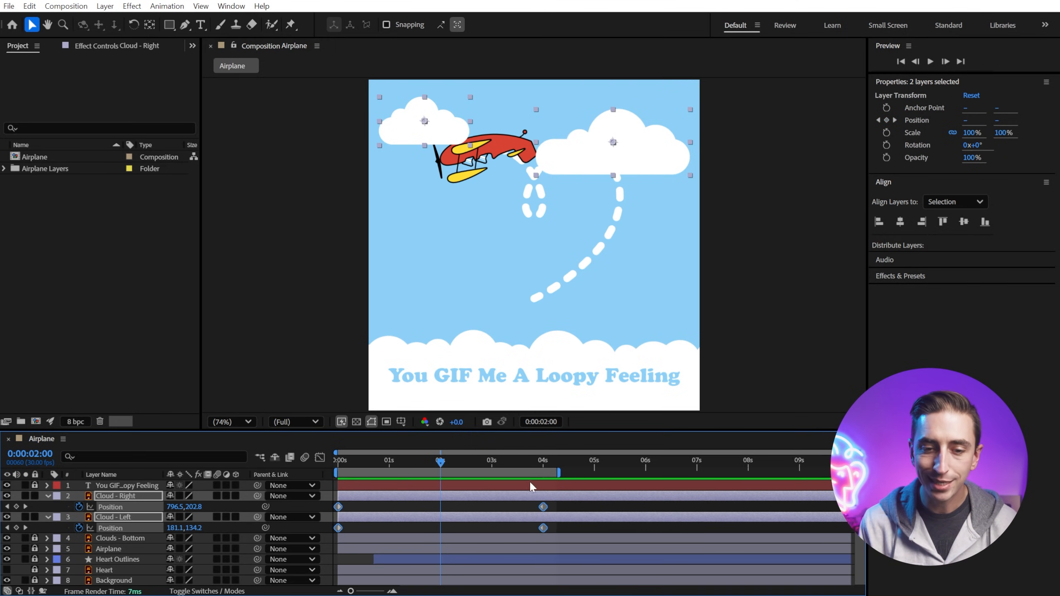
left_click(469, 506)
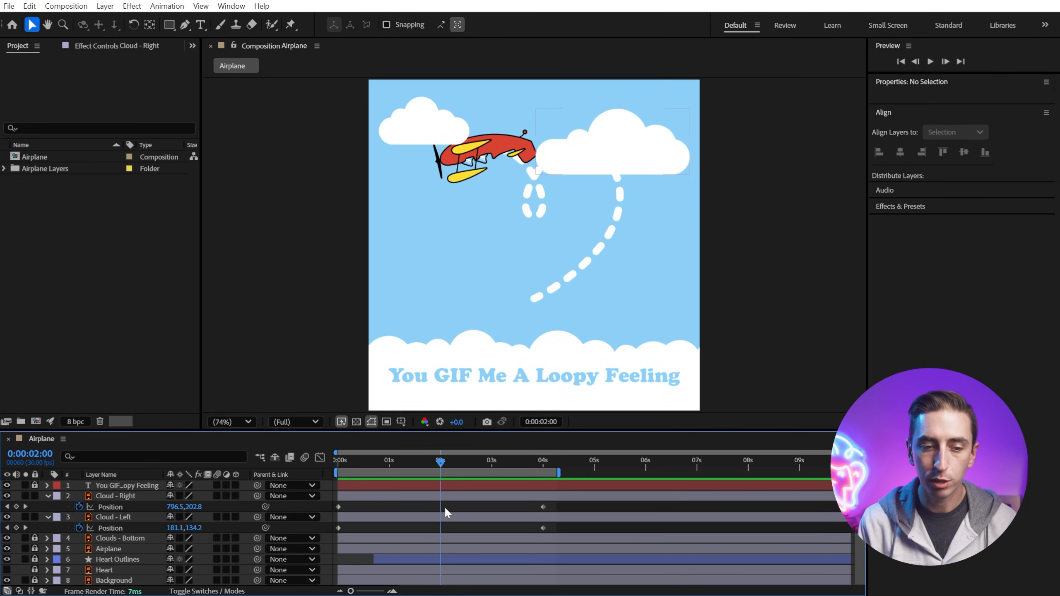
left_click(660, 168)
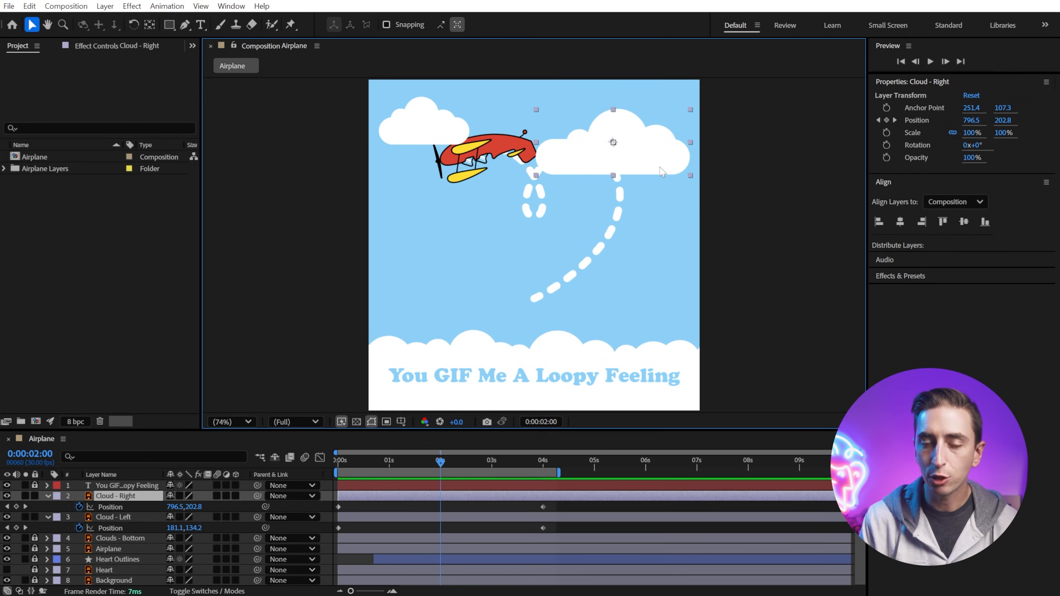
left_click_drag(659, 167, 679, 163)
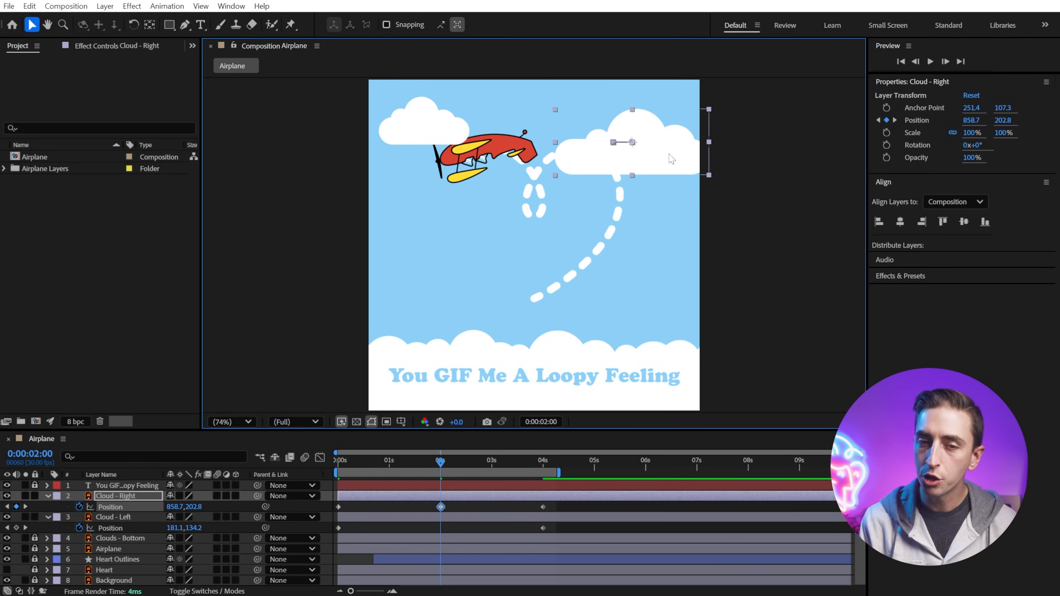
left_click(413, 116)
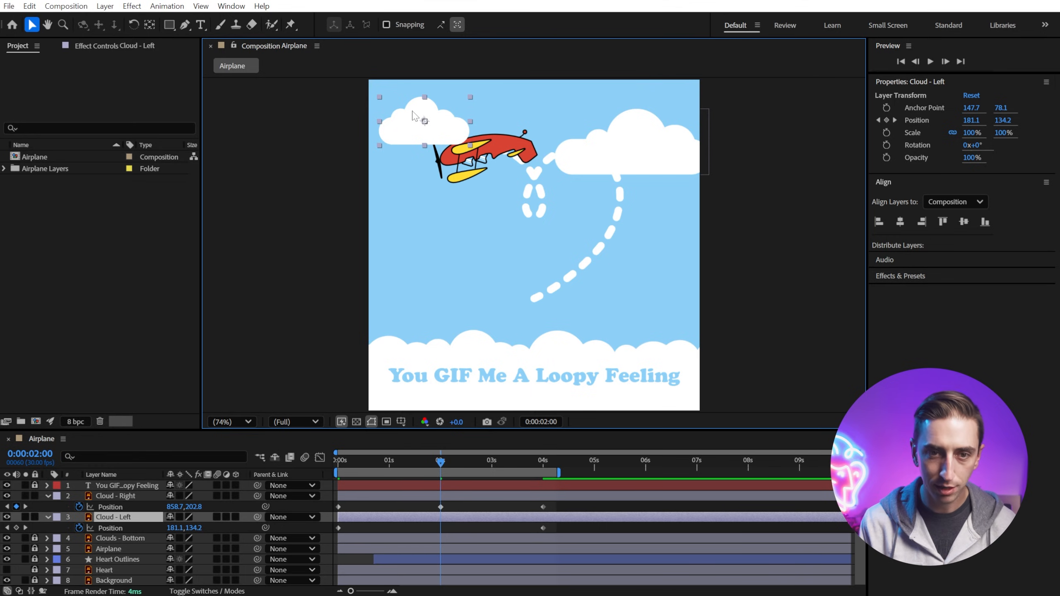
left_click_drag(417, 105, 397, 106)
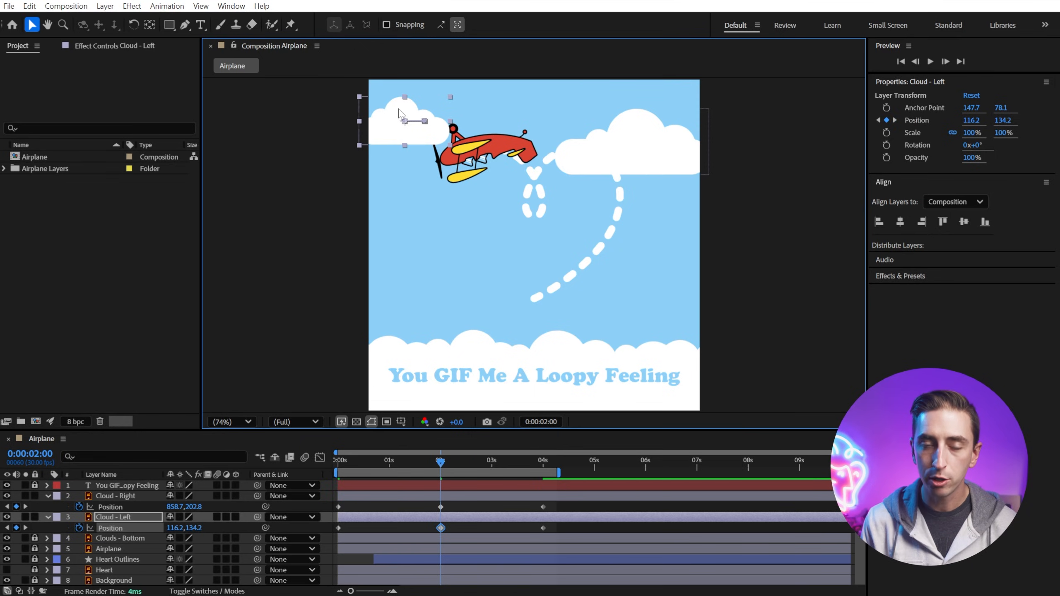
Step: Play the composition from the start to preview the cloud drift
left_click(336, 461)
key("space")
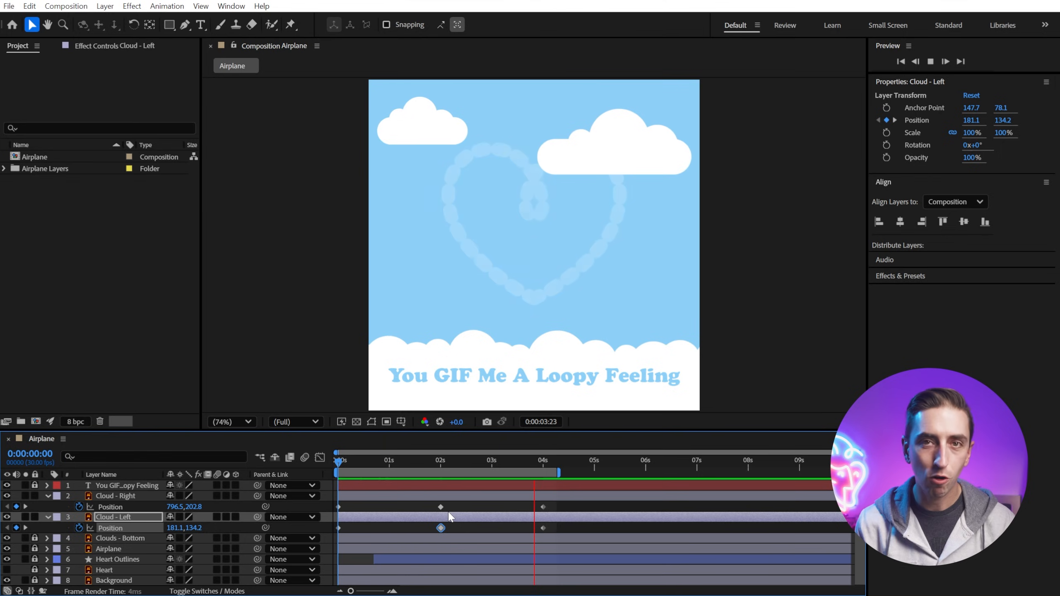
Step: Select all the cloud Position keyframes and apply Easy Ease to them
left_click_drag(563, 504, 333, 532)
left_click(580, 505)
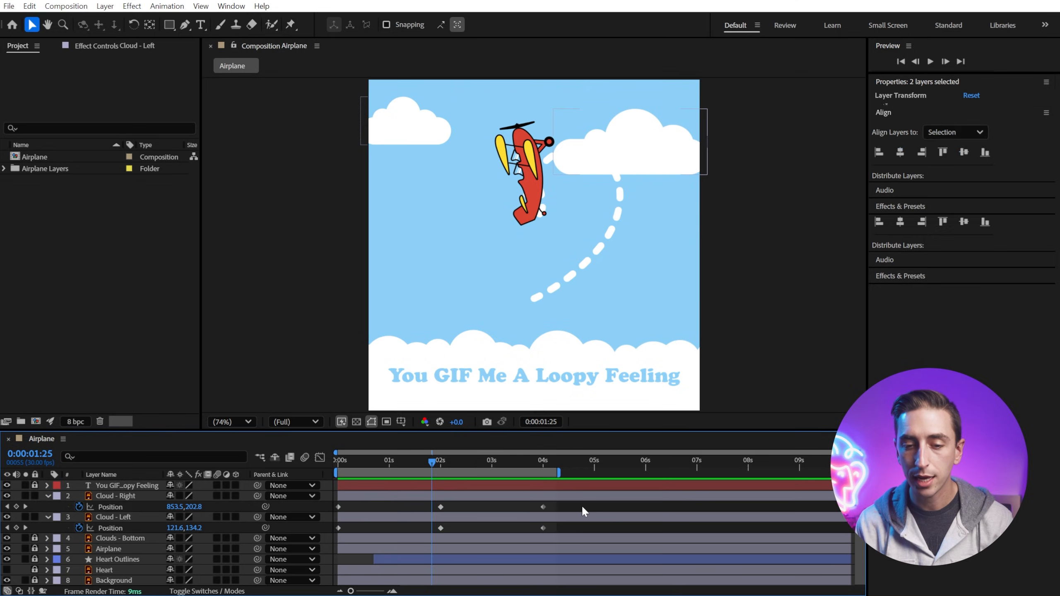
left_click_drag(571, 503, 333, 531)
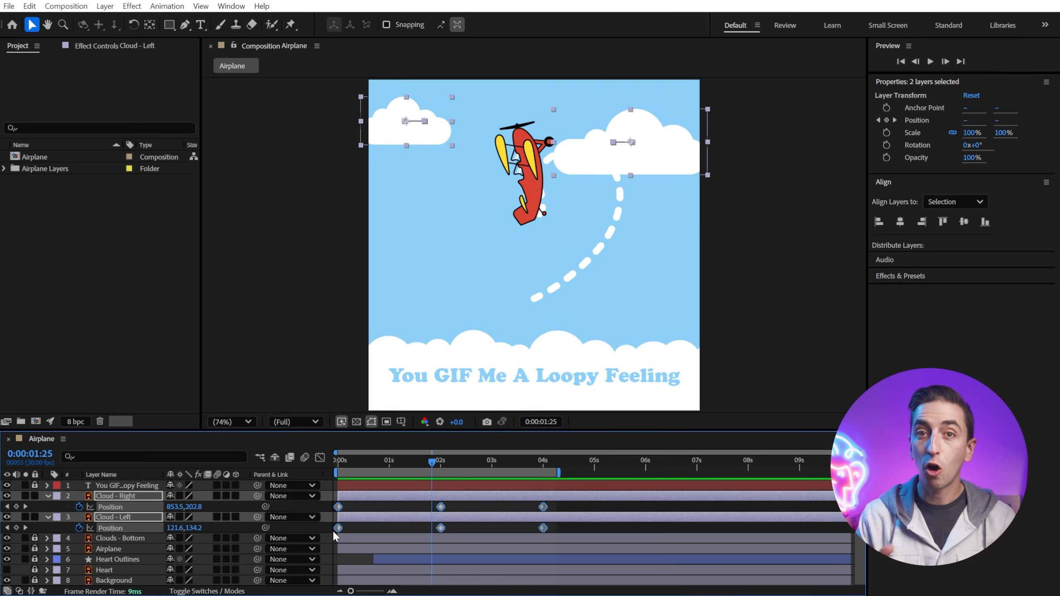
key("F9")
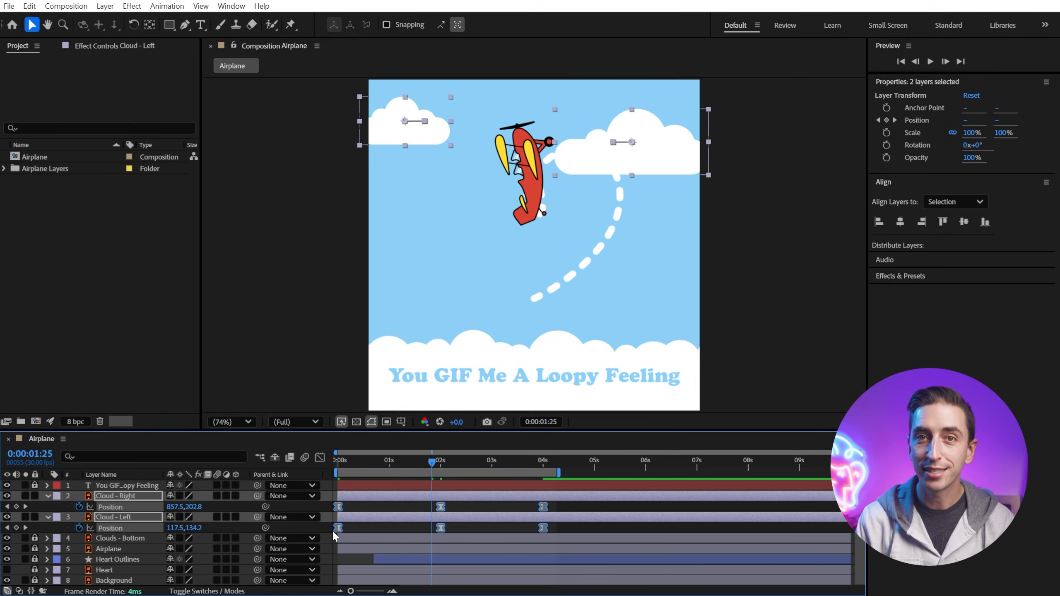
Step: Shorten the work area to end at about 0:00:04:00 and play the preview
key("space")
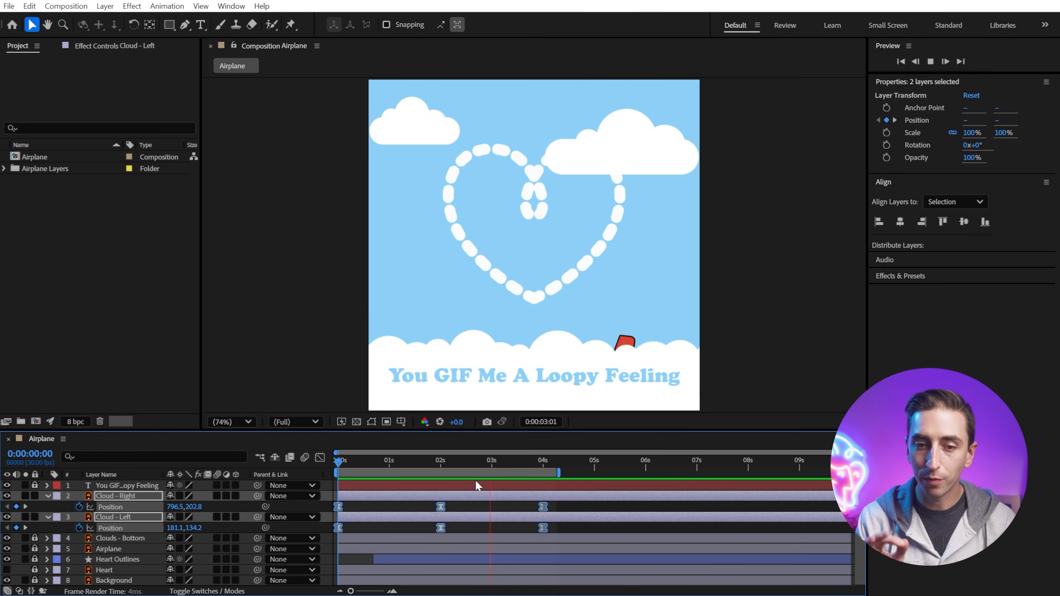
key("space")
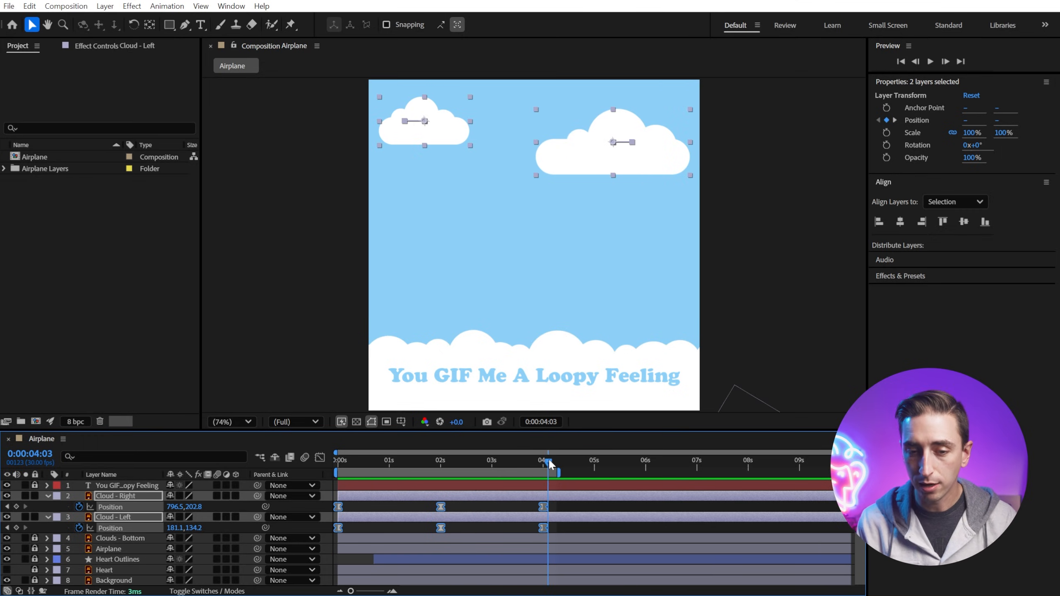
left_click_drag(546, 463, 547, 491)
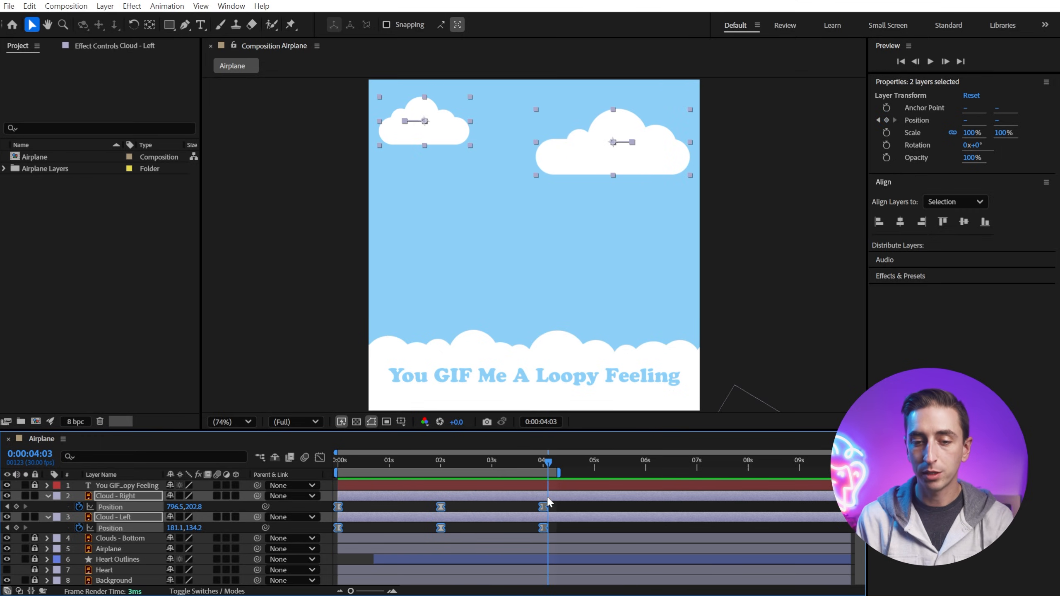
left_click(550, 461)
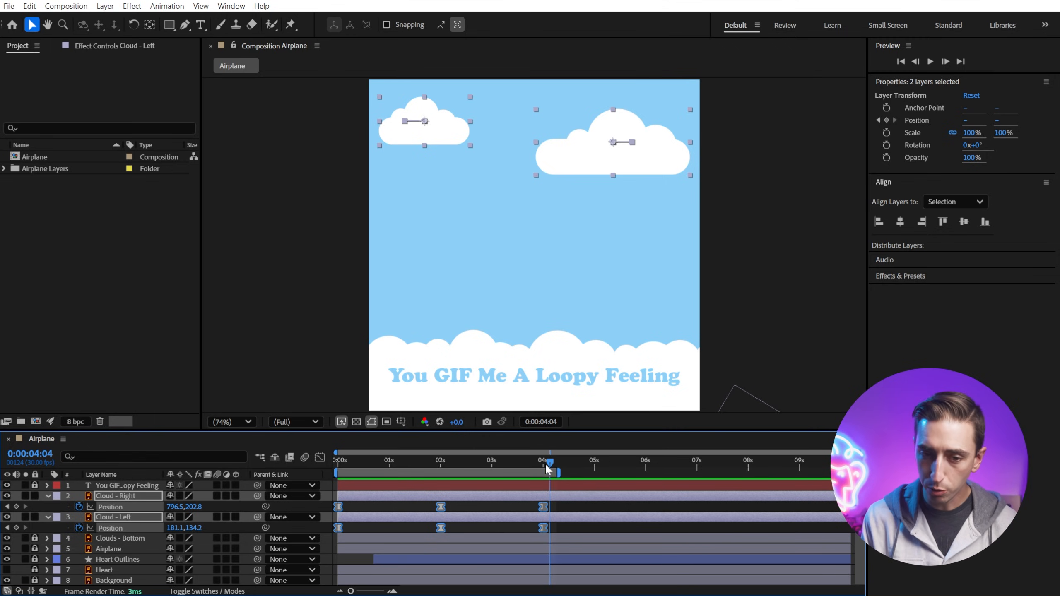
left_click_drag(544, 462, 544, 517)
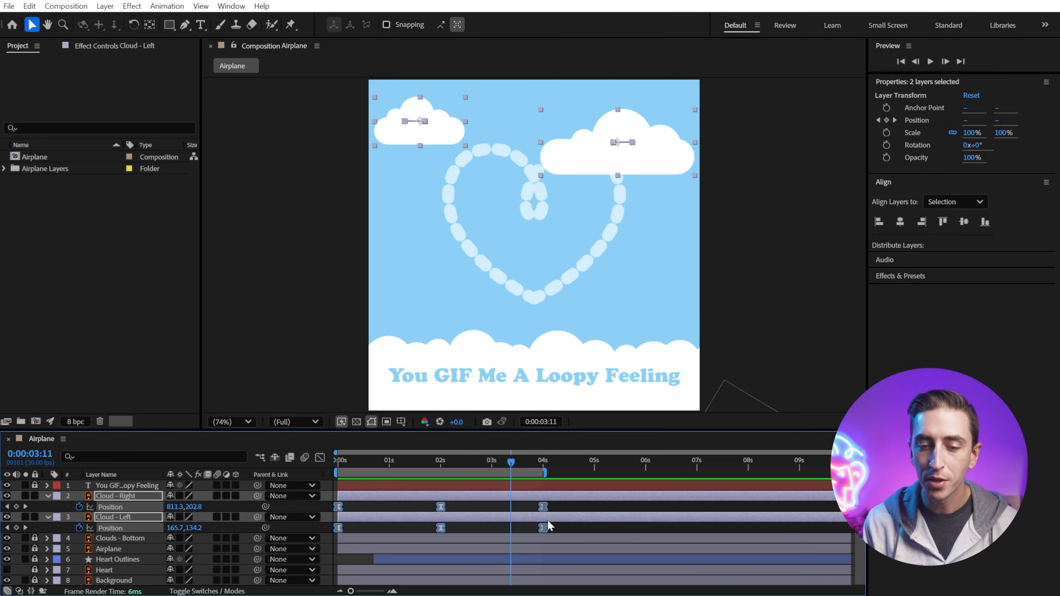
key("space")
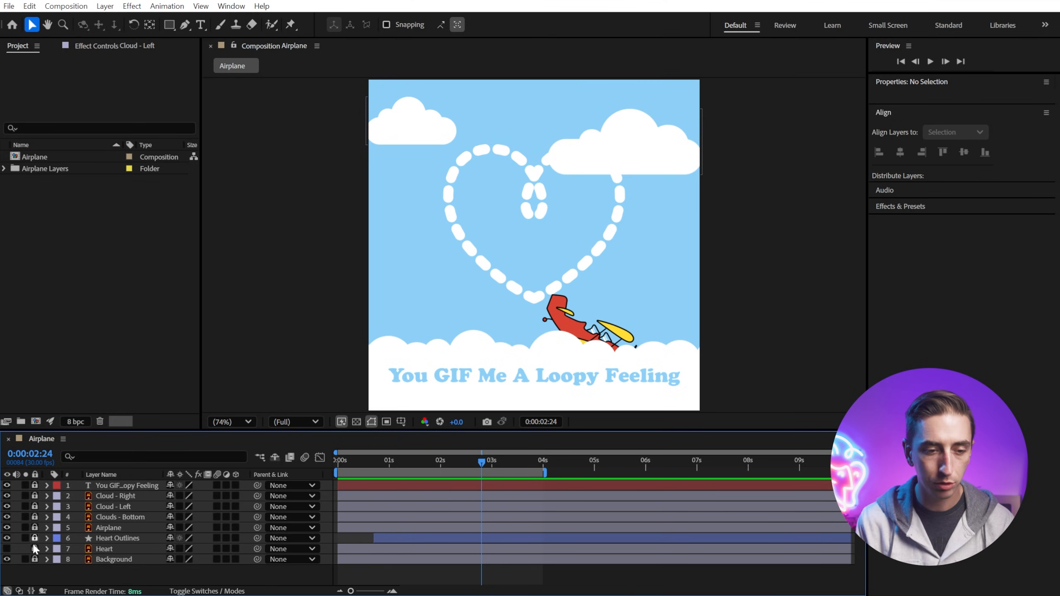
Step: Unlock the text layer and pre-compose it with Clouds - Bottom into a new composition named Clouds + Text
left_click(34, 485)
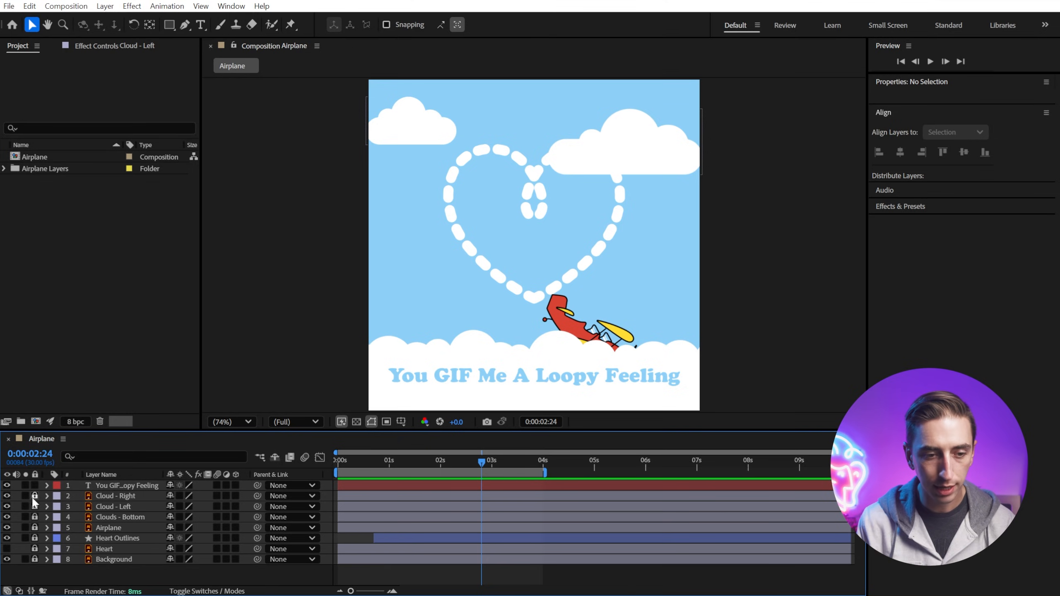
left_click(126, 485)
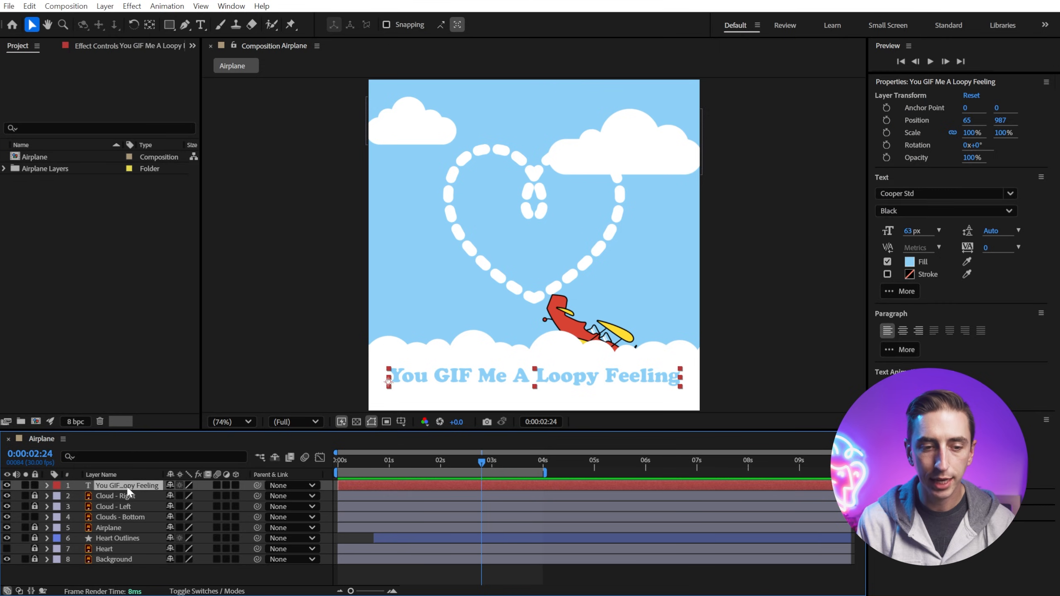
left_click(117, 517, "ctrl")
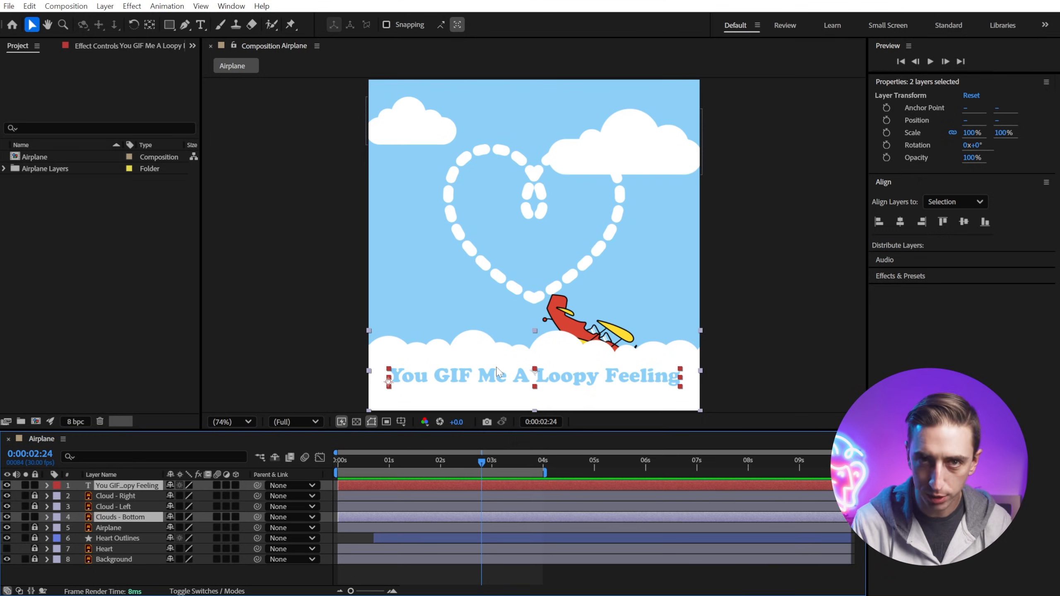
left_click(104, 6)
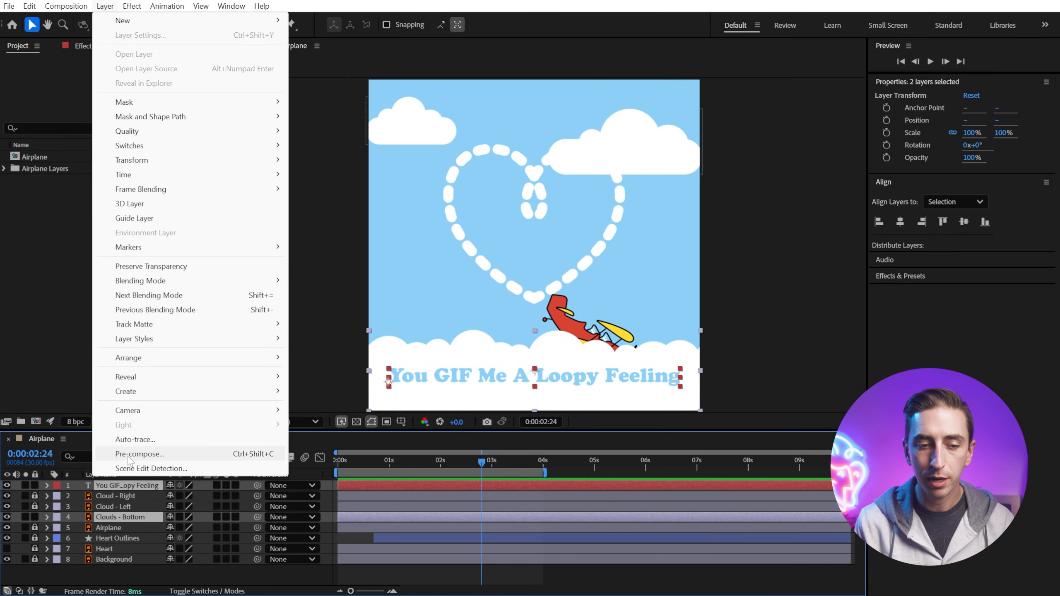
left_click(151, 458)
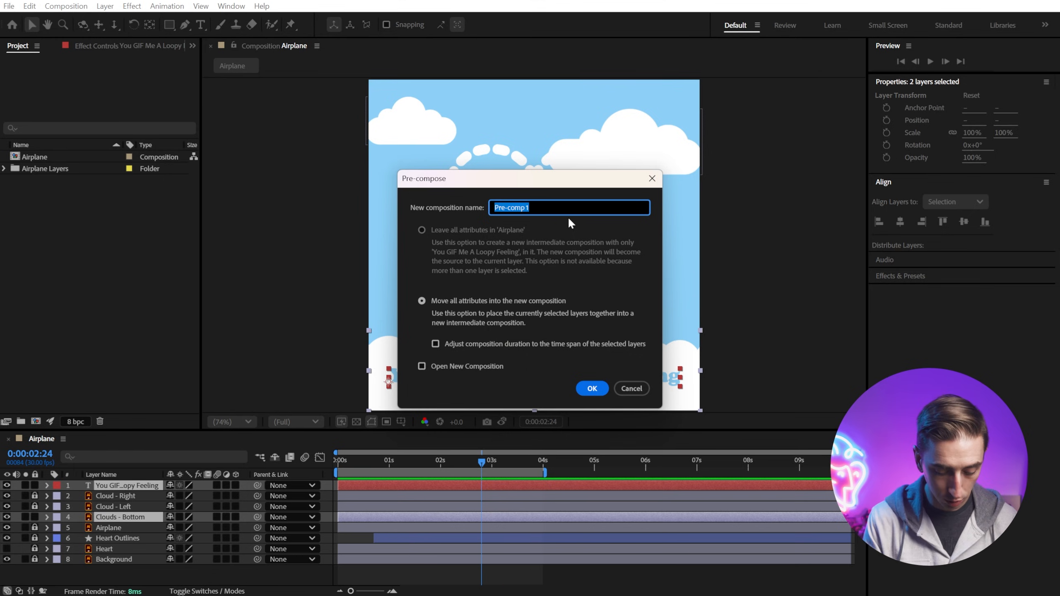
type("Clouds + ")
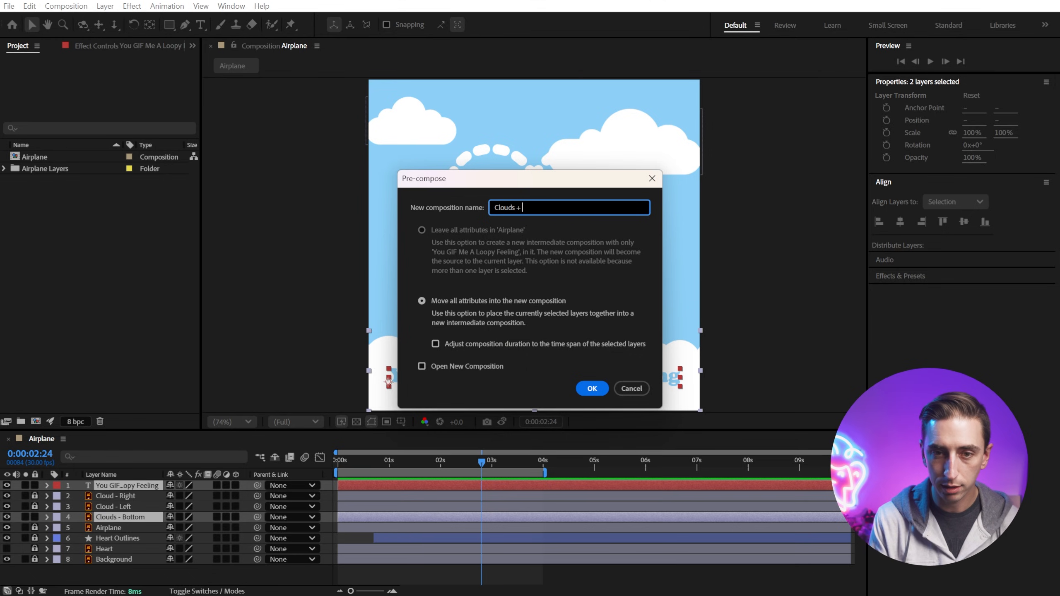
type("Text")
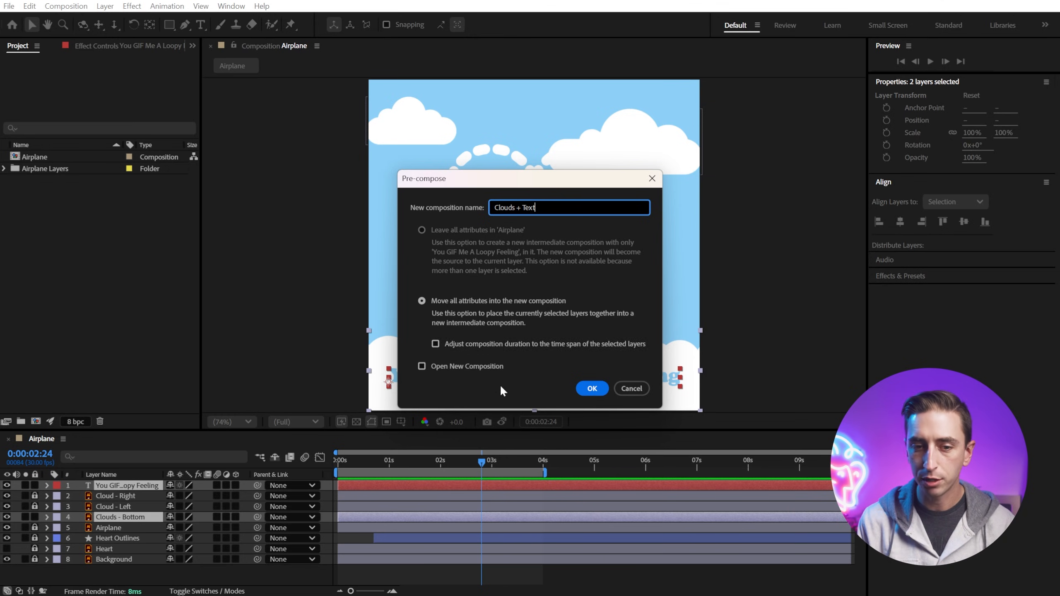
left_click(592, 389)
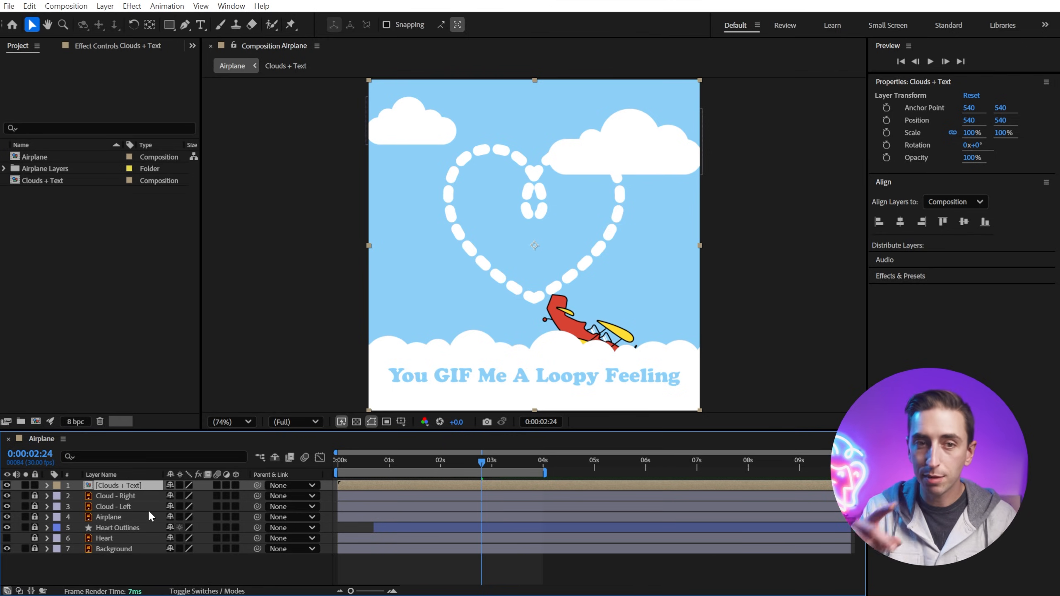
Step: Open the Clouds + Text pre-composition
left_click(226, 506)
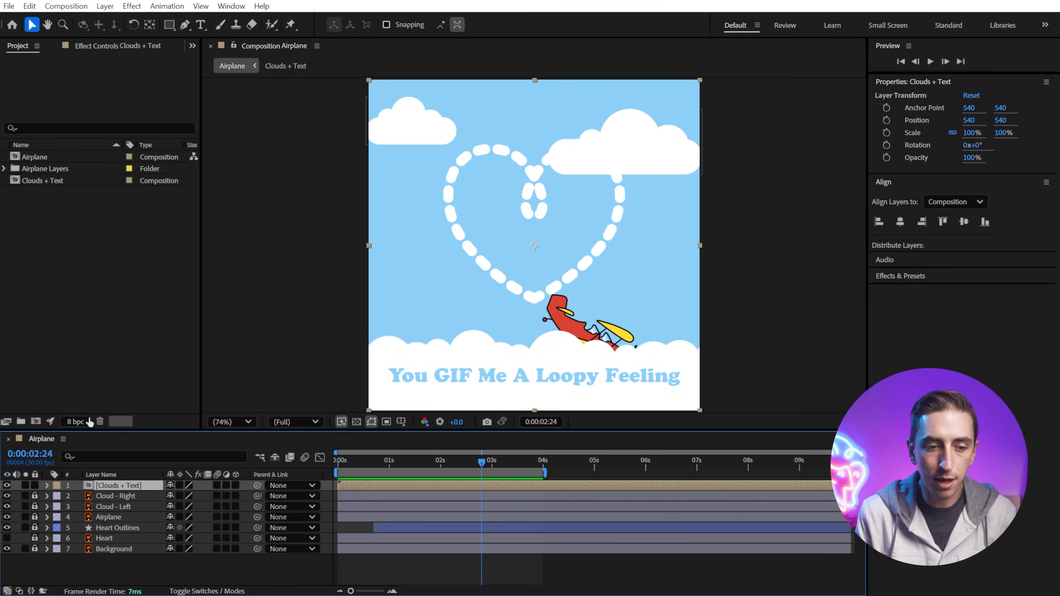
double_click(89, 484)
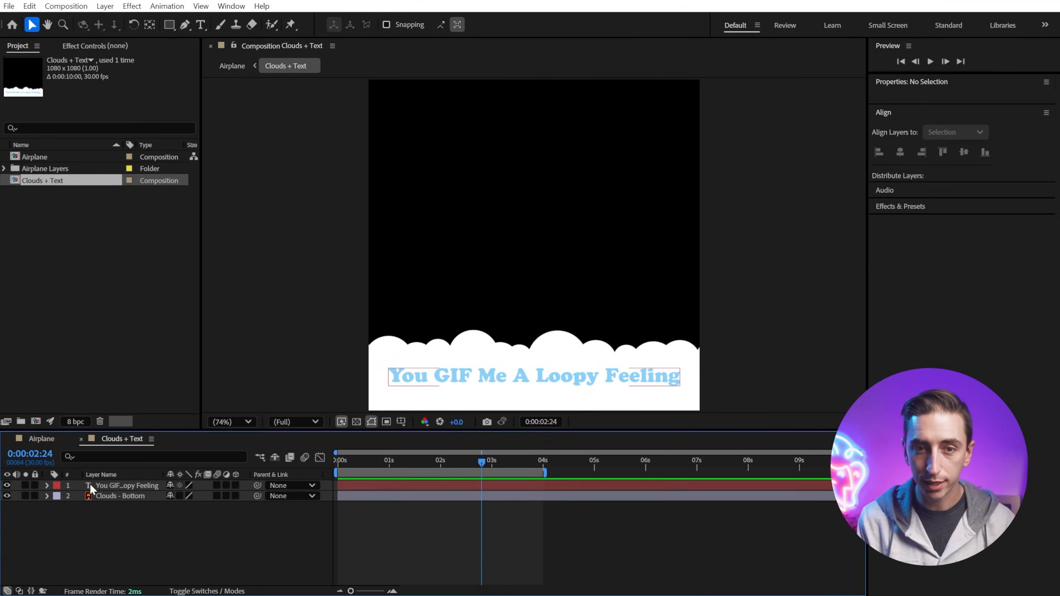
Step: Return to the Airplane composition and close the Clouds + Text pre-composition's tab
left_click(121, 484)
left_click(119, 497)
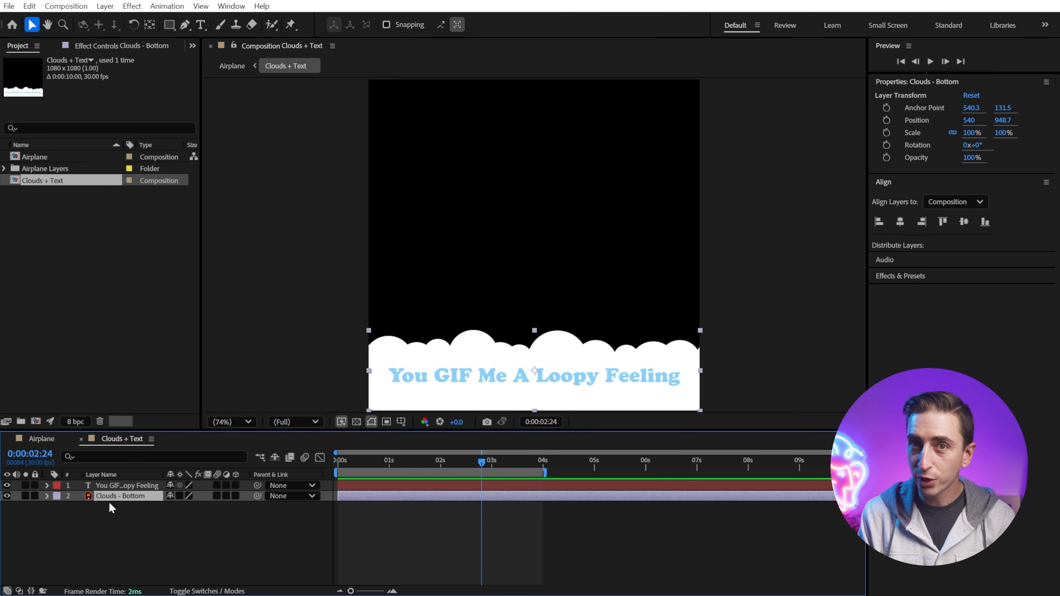
left_click(47, 440)
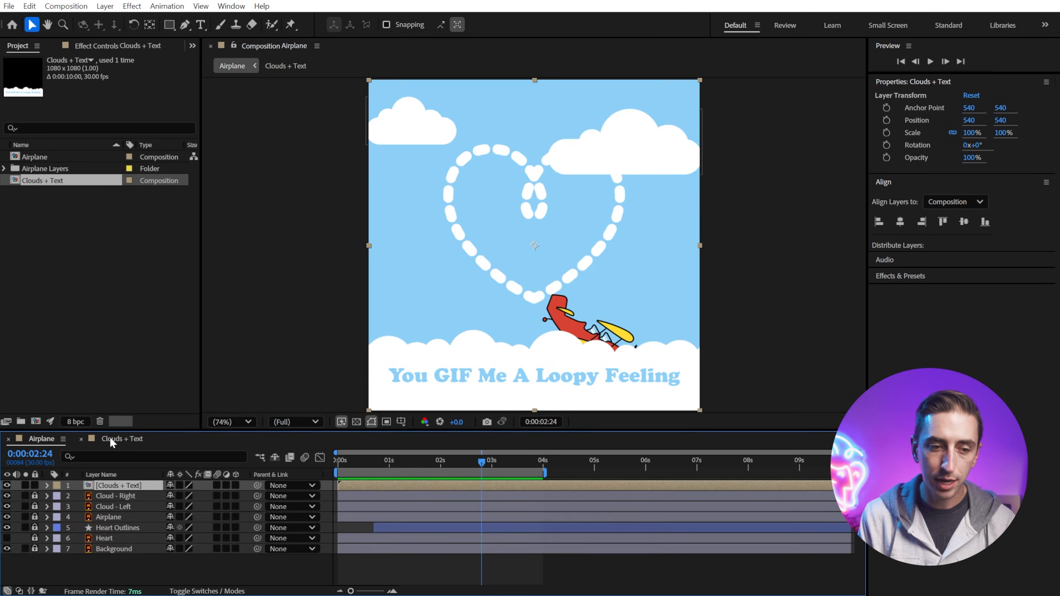
left_click(111, 438)
left_click(50, 438)
left_click(113, 439)
left_click(43, 439)
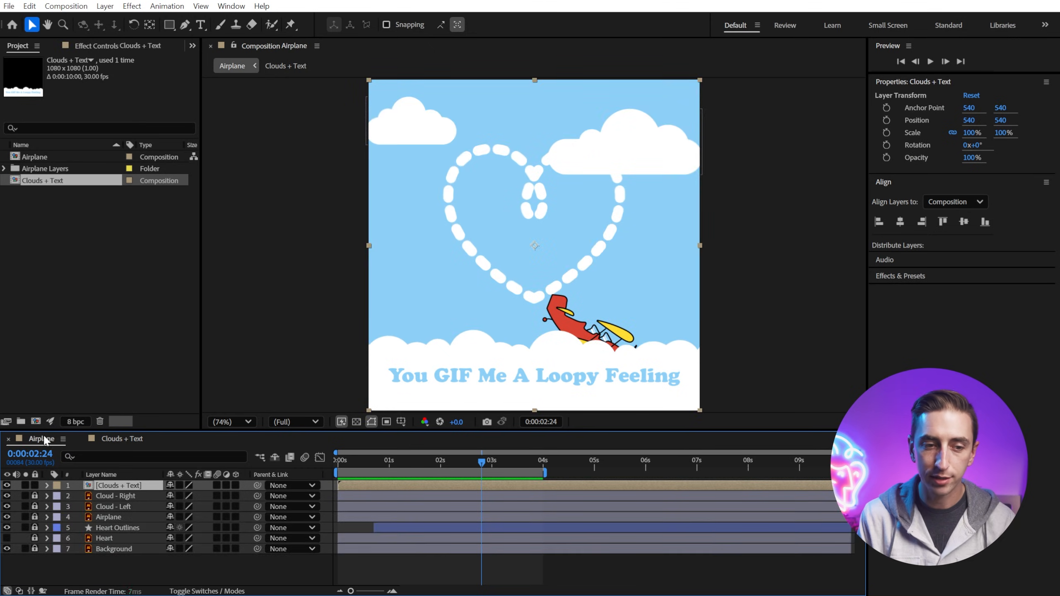
left_click(116, 439)
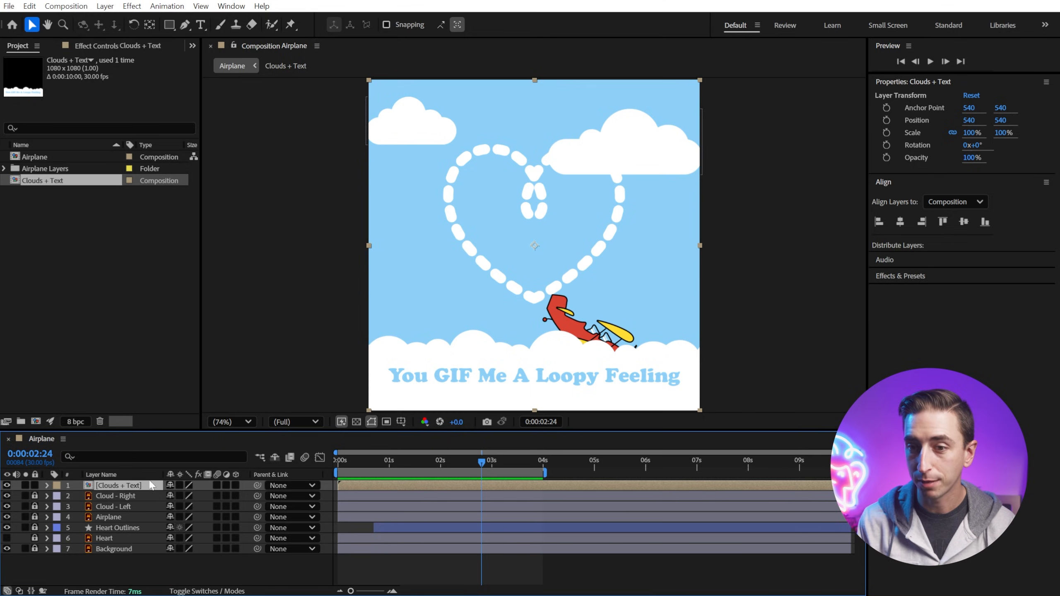
Step: Search the effects for Wave Warp and apply it to the Clouds + Text layer
left_click(912, 277)
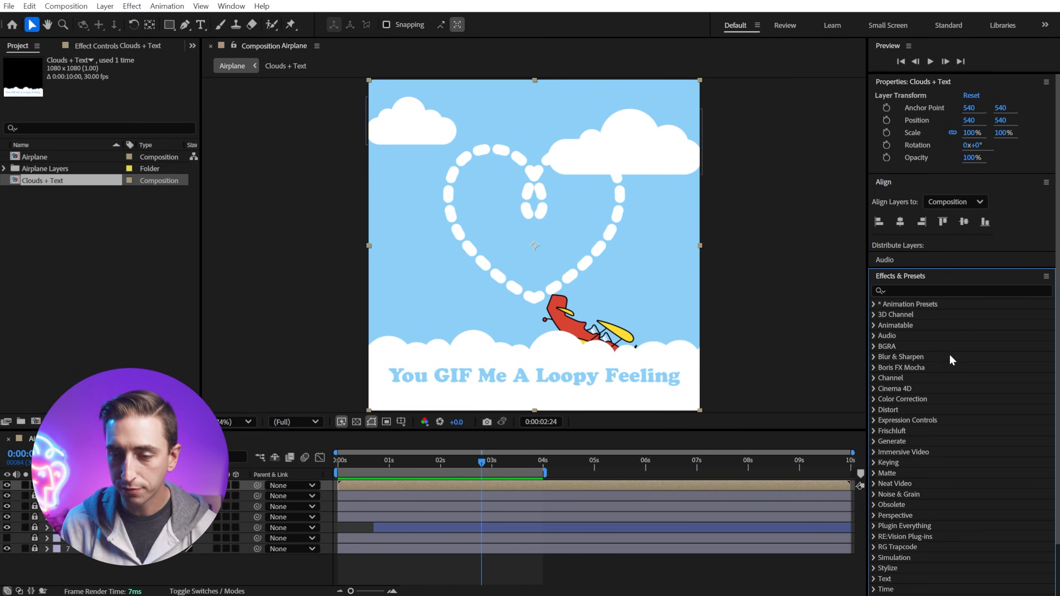
scroll(944, 327, "down", 2)
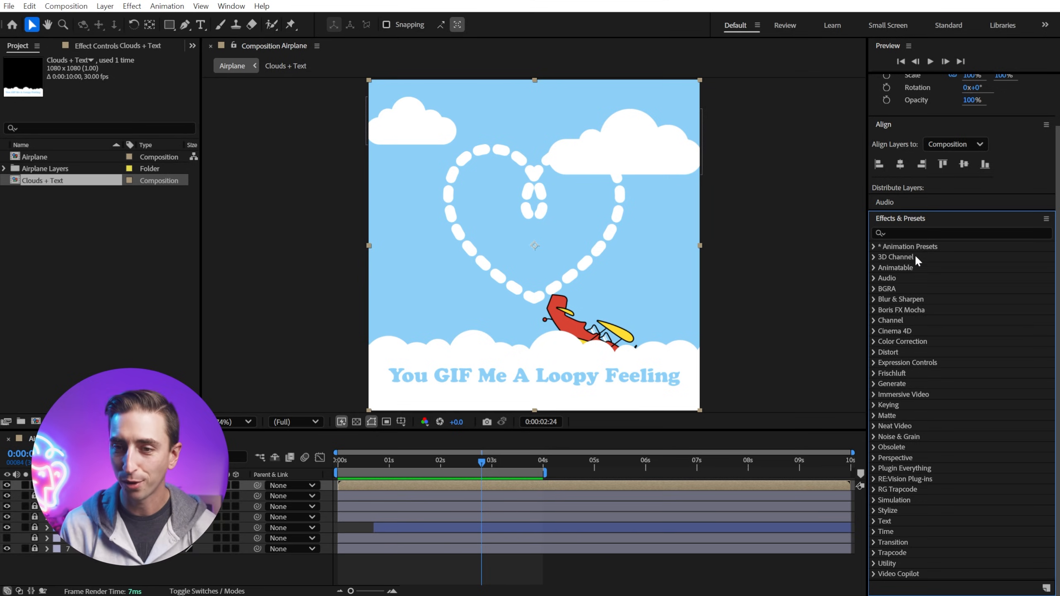
left_click(932, 233)
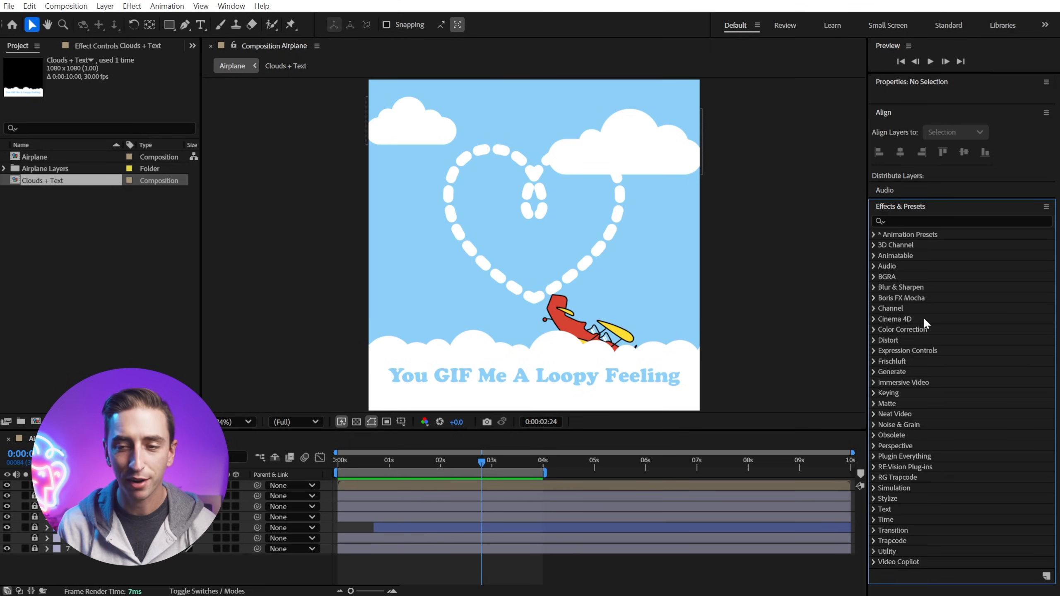
left_click(905, 219)
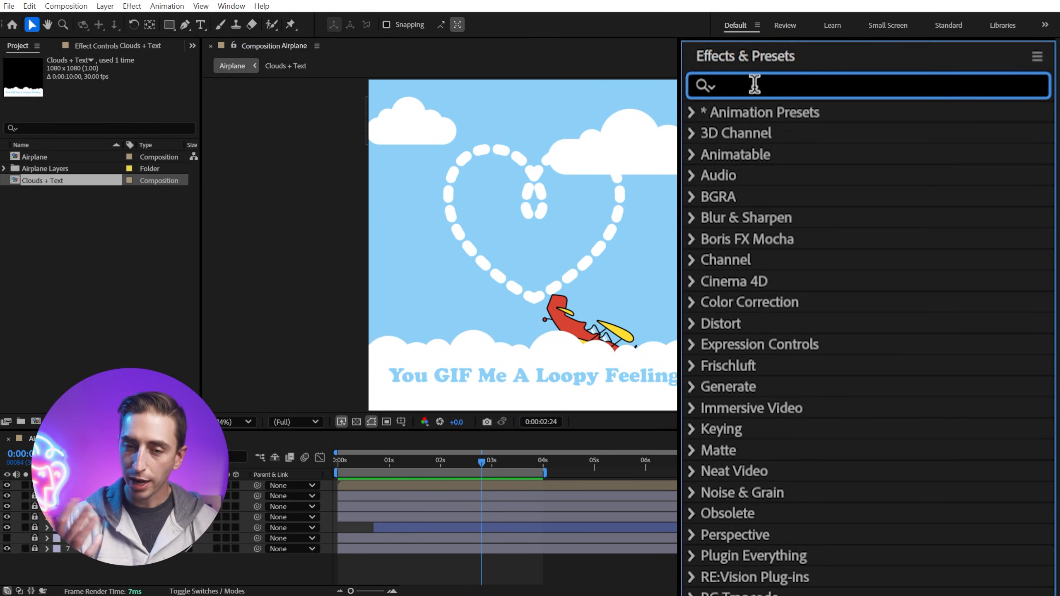
type("wave warp")
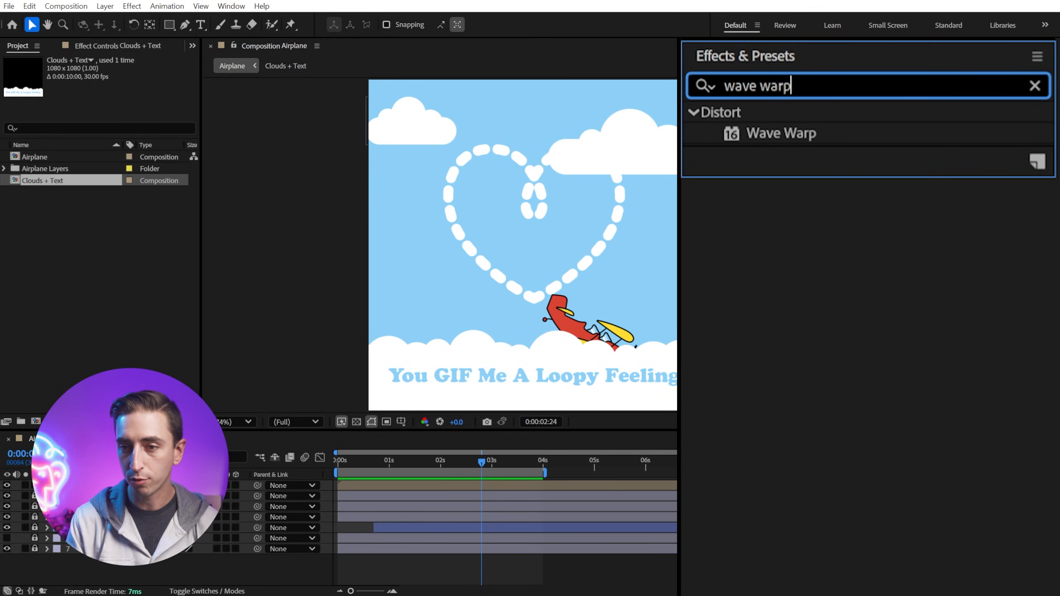
left_click_drag(784, 142, 447, 483)
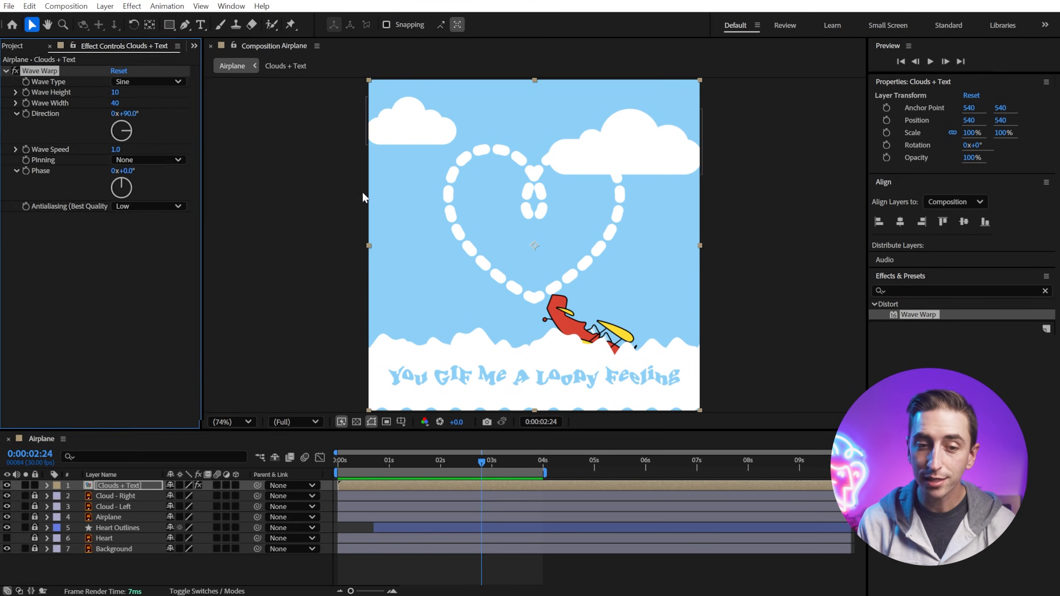
Step: Preview the animation and set the Wave Warp's Wave Width to 400 and Wave Height to 5
left_click_drag(464, 455, 329, 469)
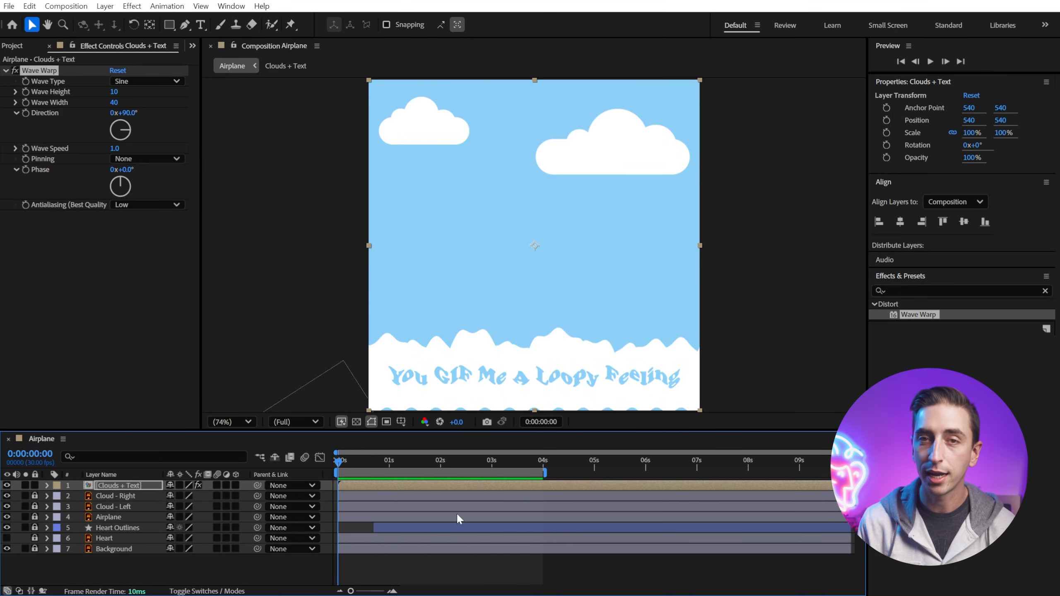
key("space")
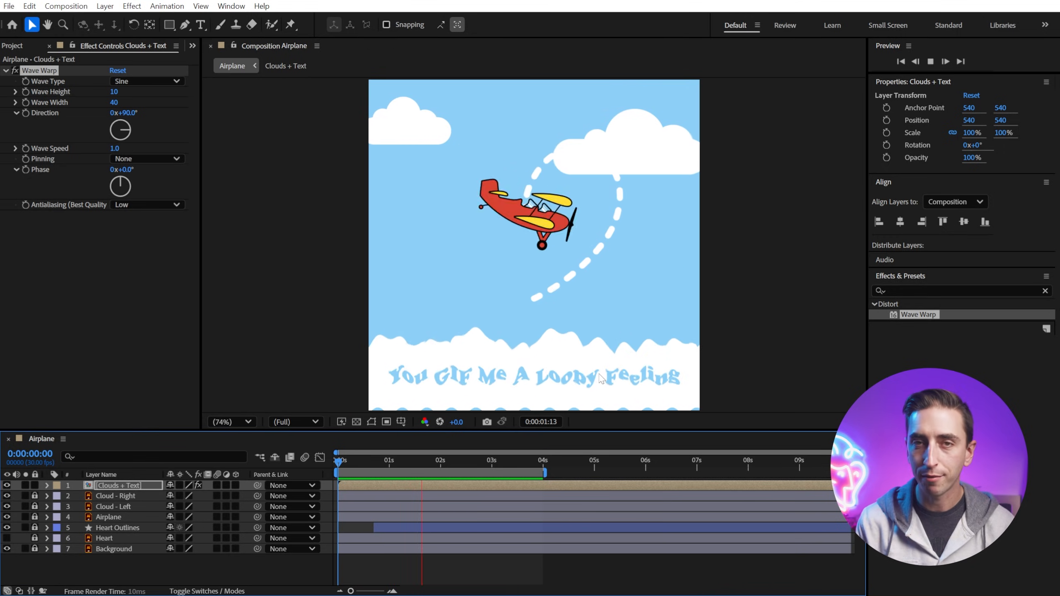
left_click(491, 460)
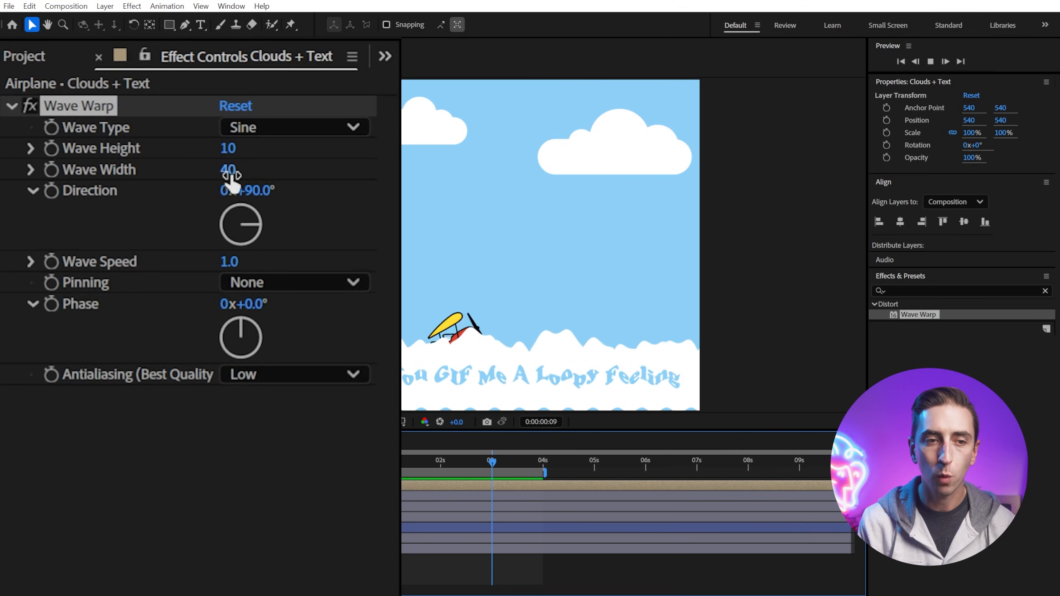
left_click_drag(231, 176, 751, 175)
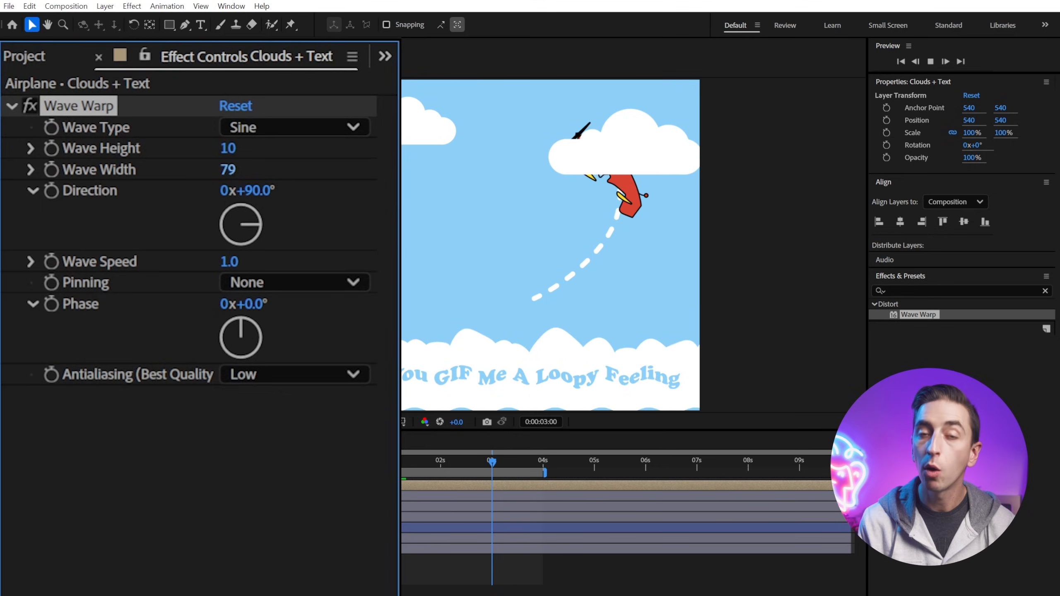
left_click(232, 170)
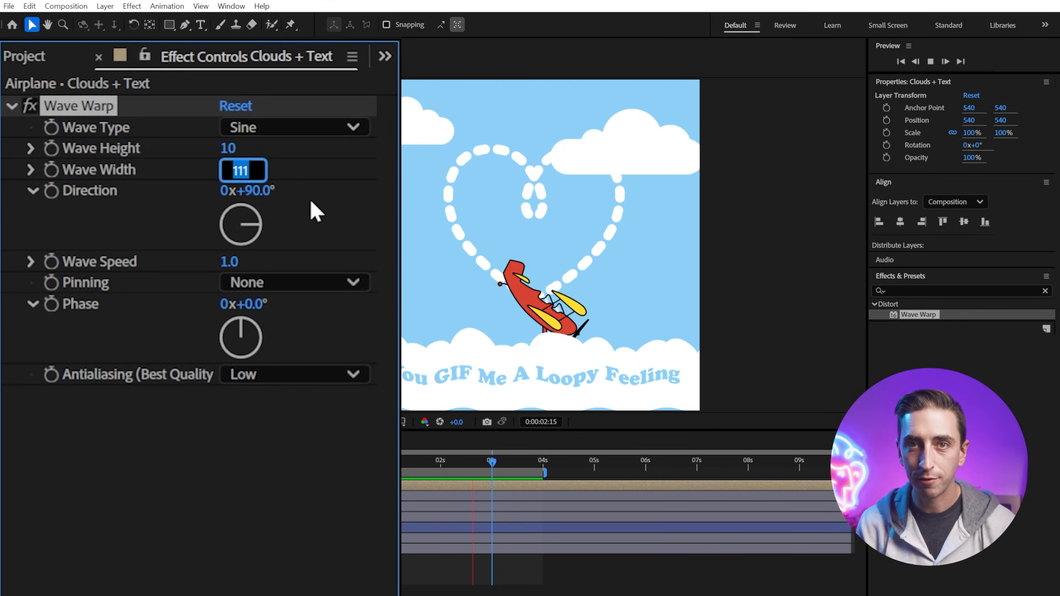
type("200")
key("Return")
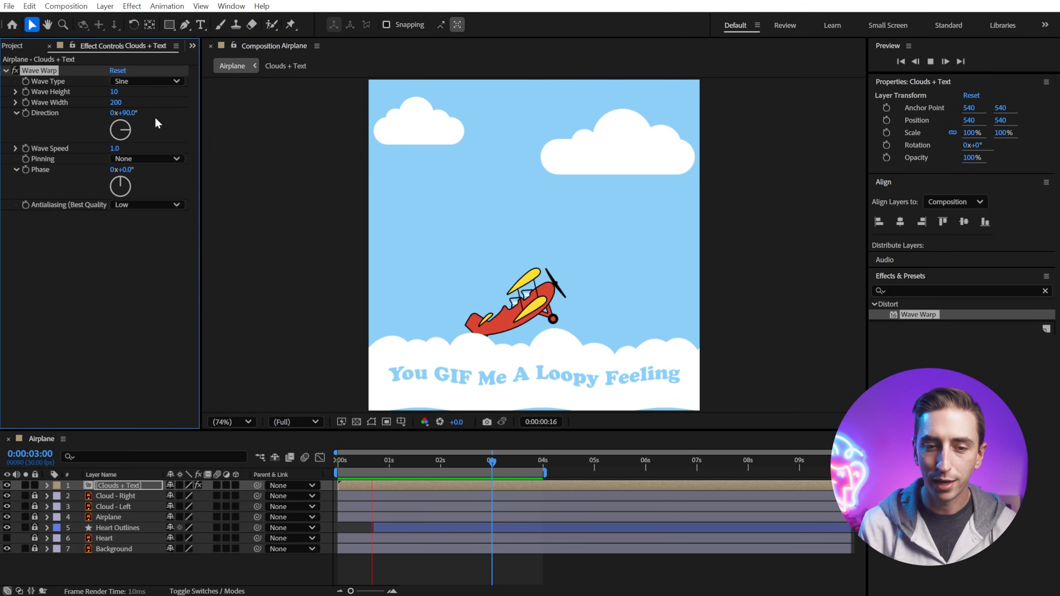
left_click(114, 103)
type("400")
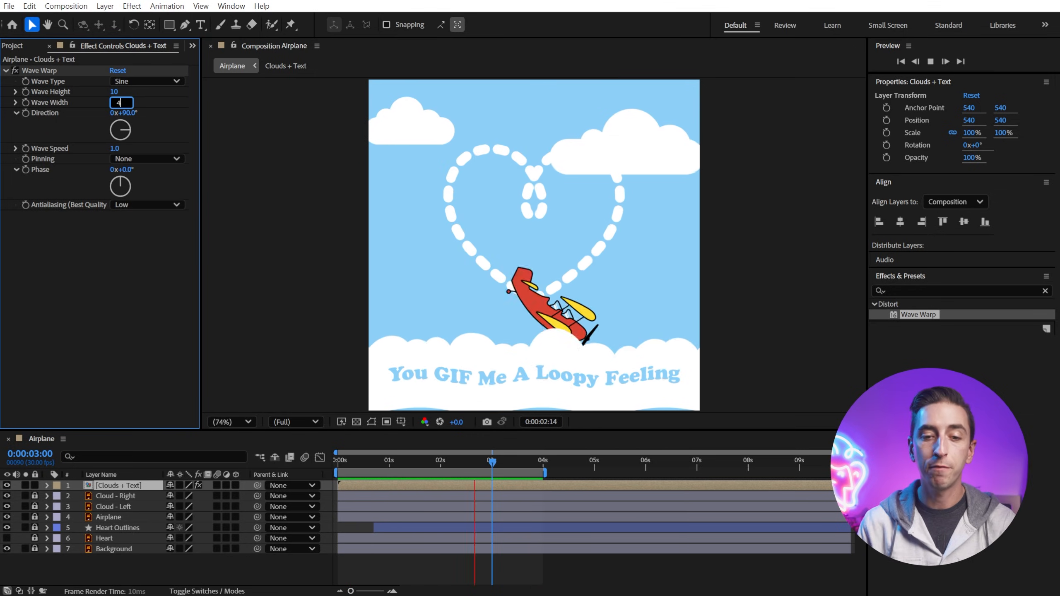
key("Return")
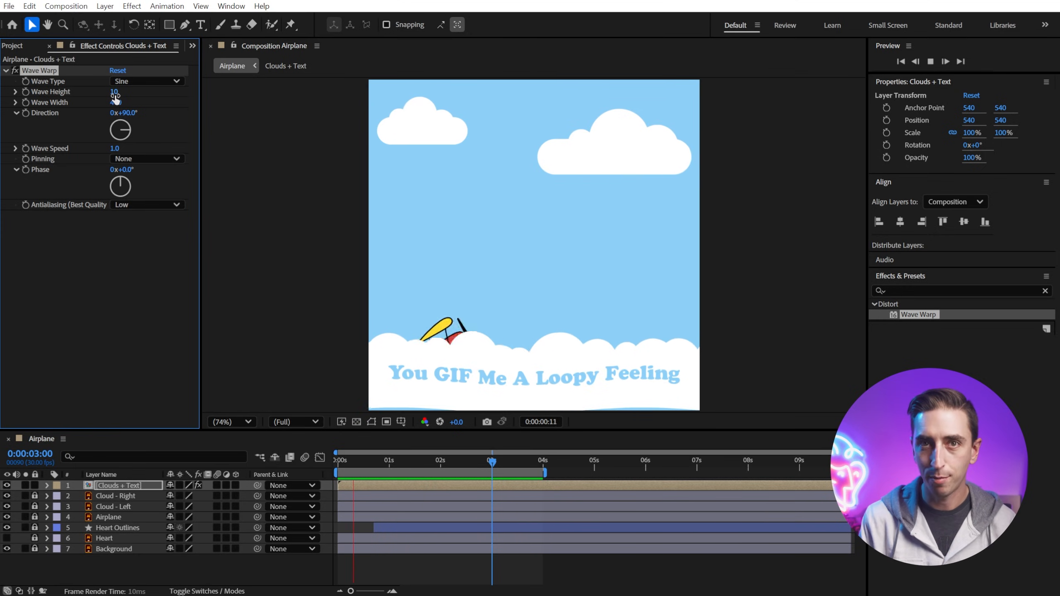
type("5")
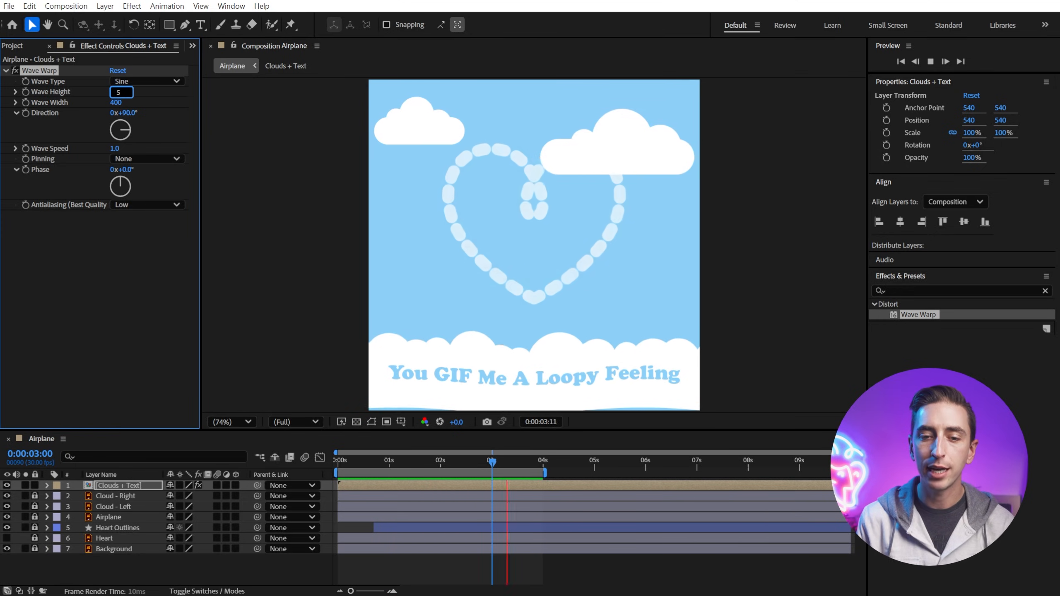
key("Return")
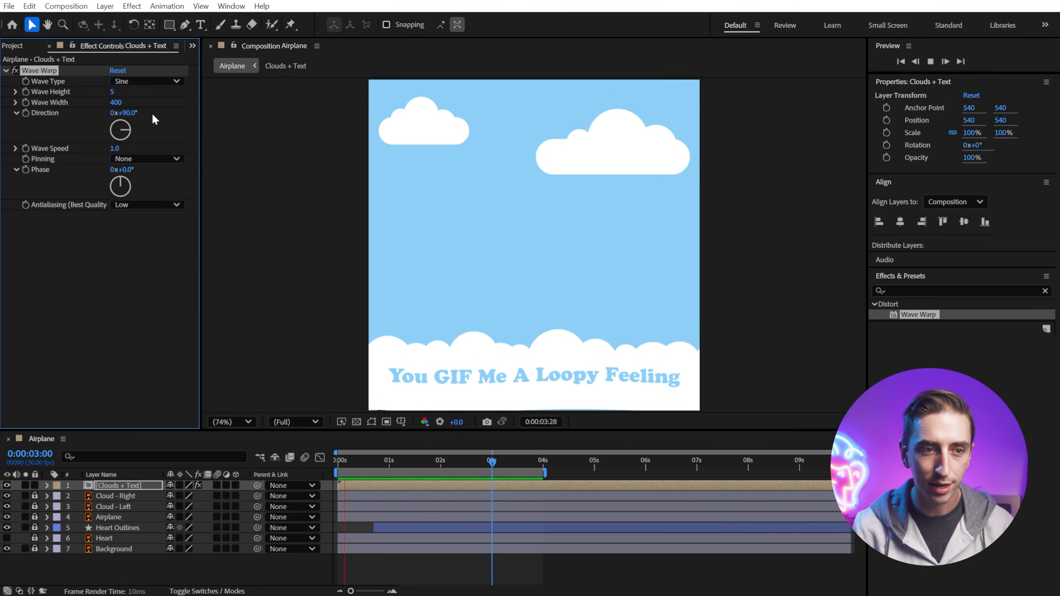
Step: Inspect the bottom edge during playback and set the Wave Warp's Pinning to Bottom Edge
key("space")
left_click_drag(501, 335, 496, 269)
scroll(496, 269, "up", 5)
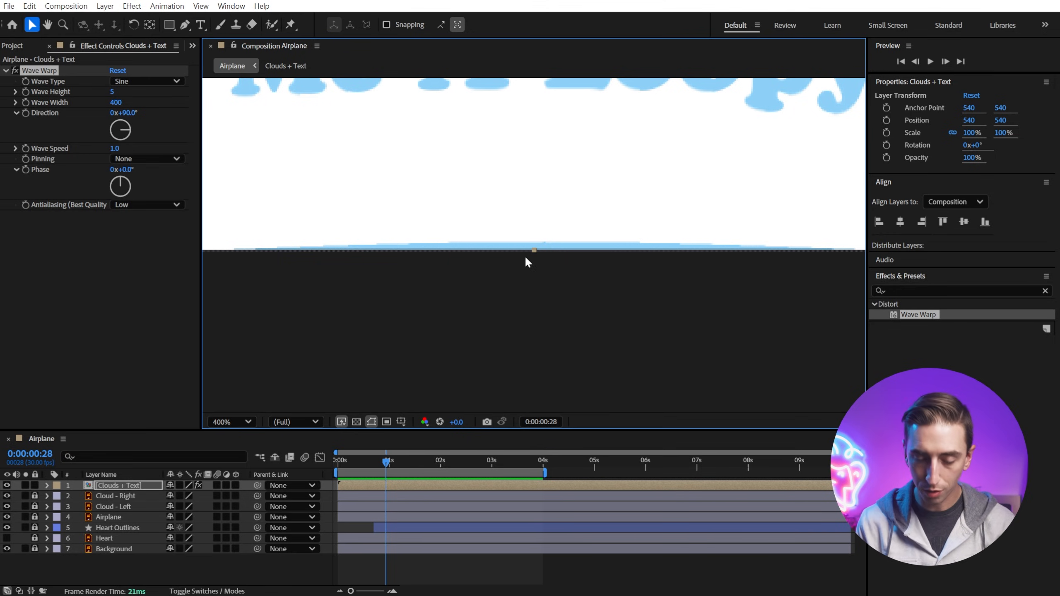
key("space")
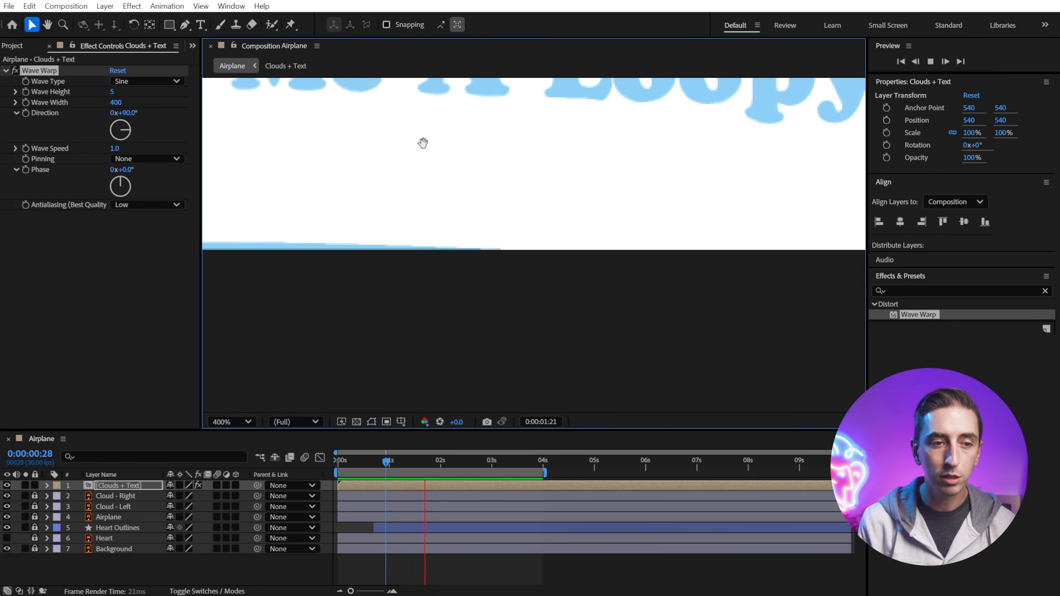
key("space")
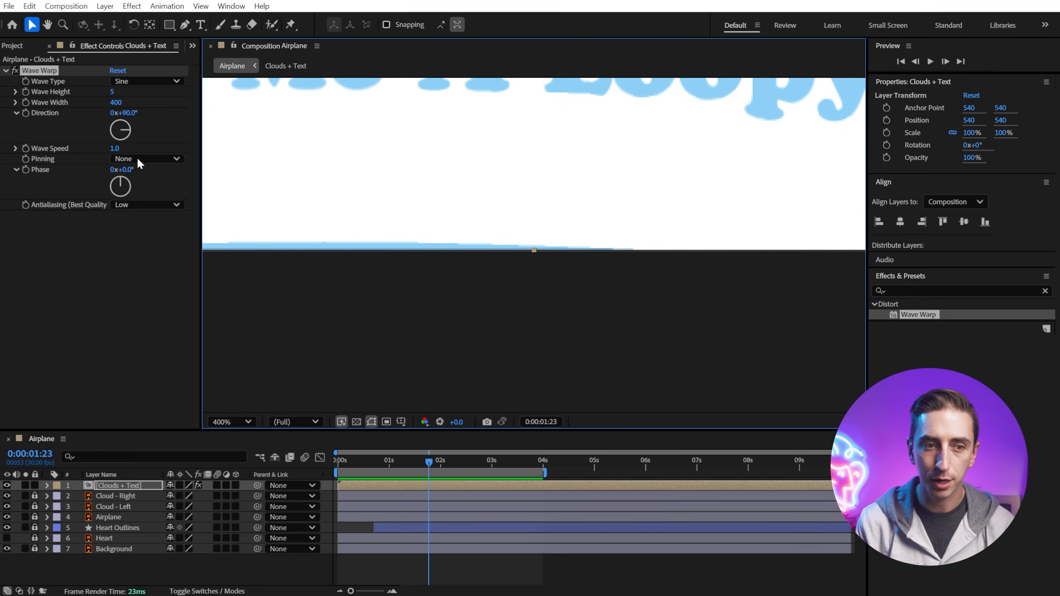
left_click(148, 158)
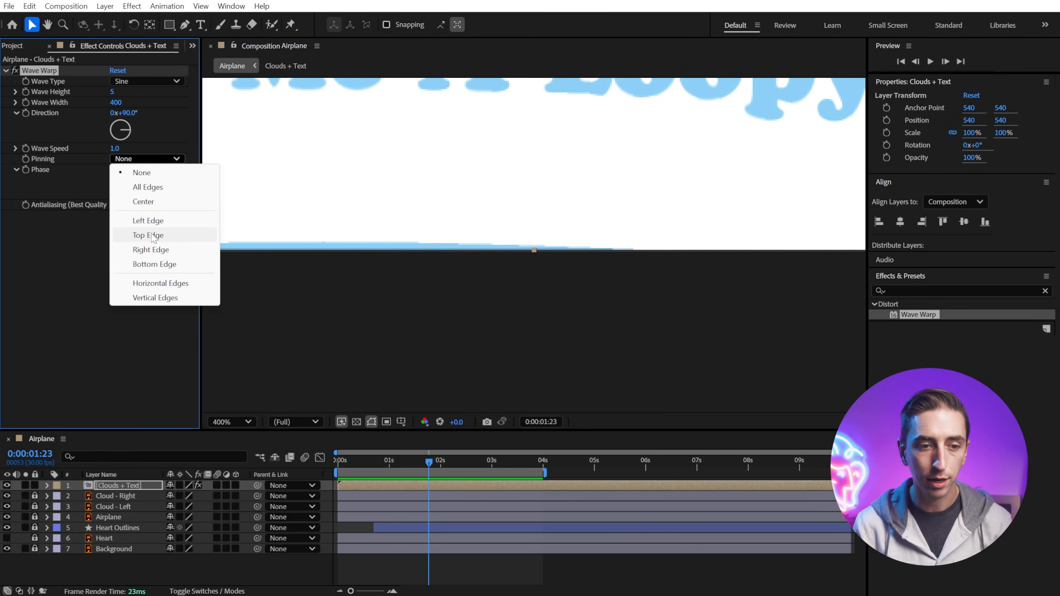
left_click(151, 265)
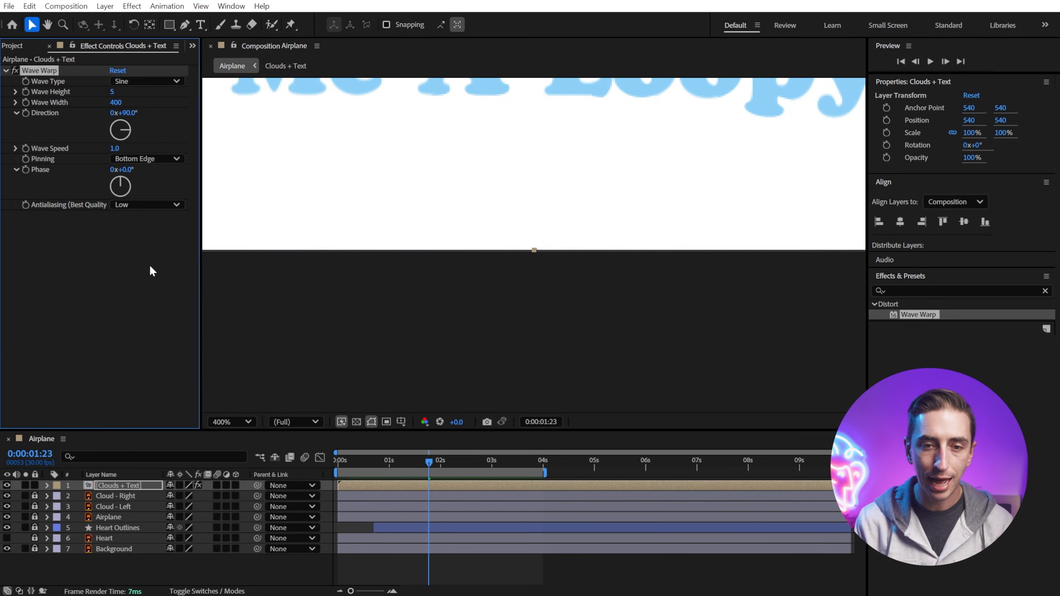
Step: Return the viewer to fit size and play the composition preview
scroll(538, 247, "down", 1)
left_click_drag(533, 241, 544, 332)
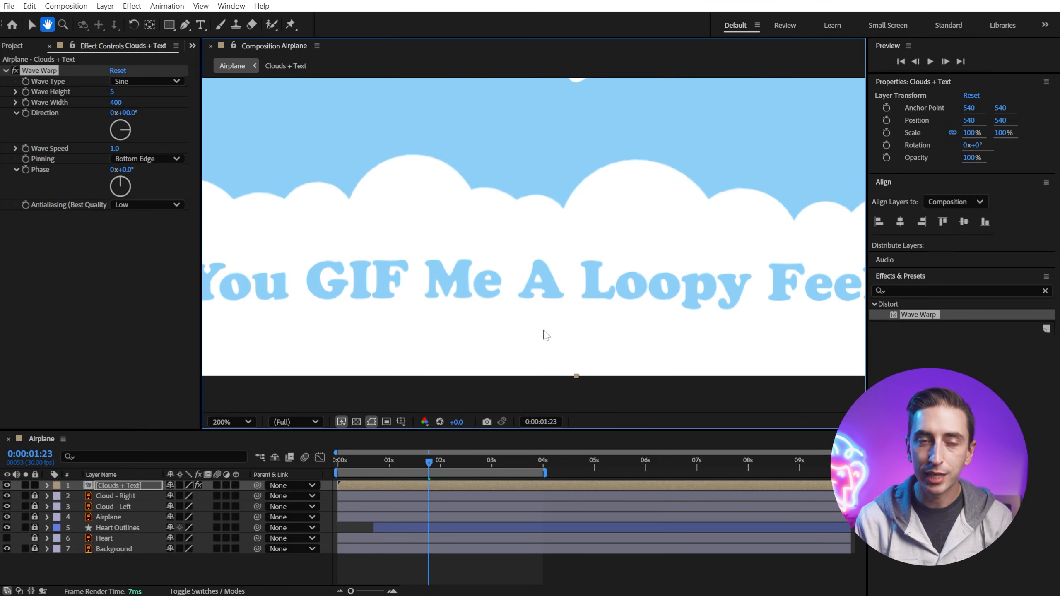
left_click(217, 417)
left_click(235, 451)
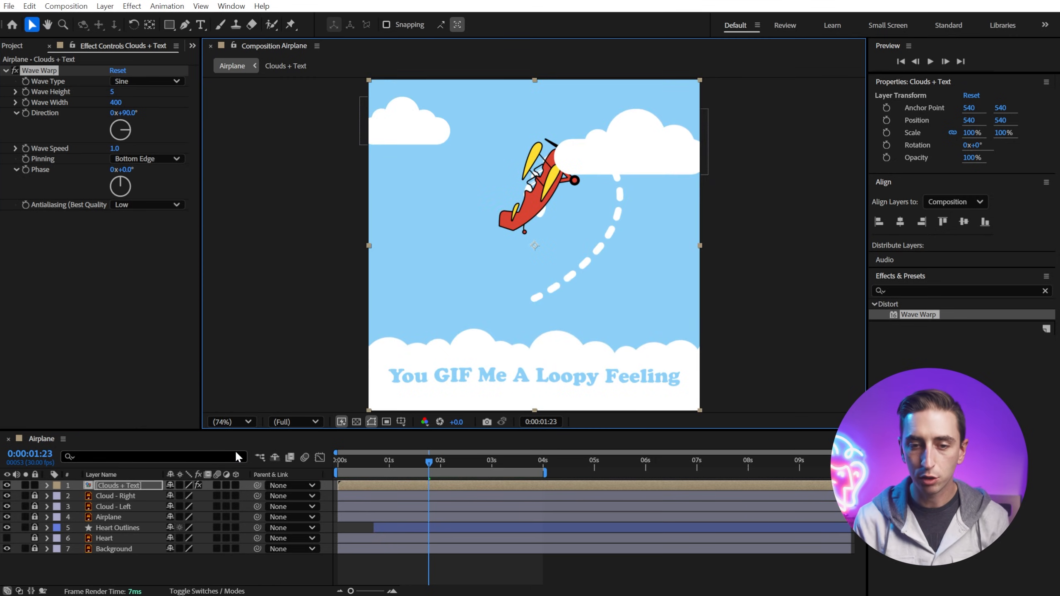
key("space")
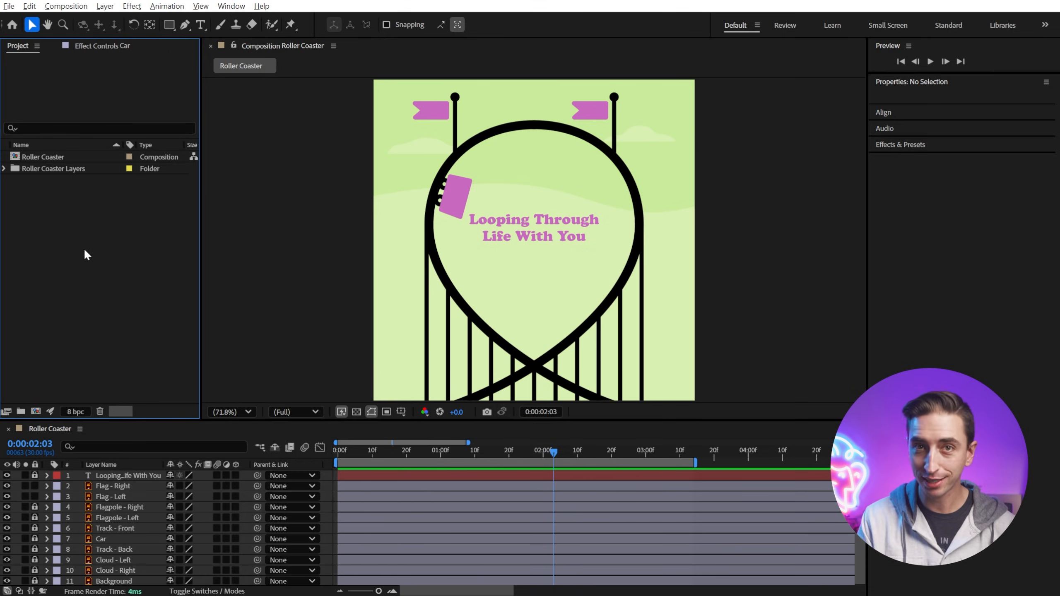
Step: In the Roller Coaster composition, apply Wave Warp to the Flag - Right layer
left_click(581, 108)
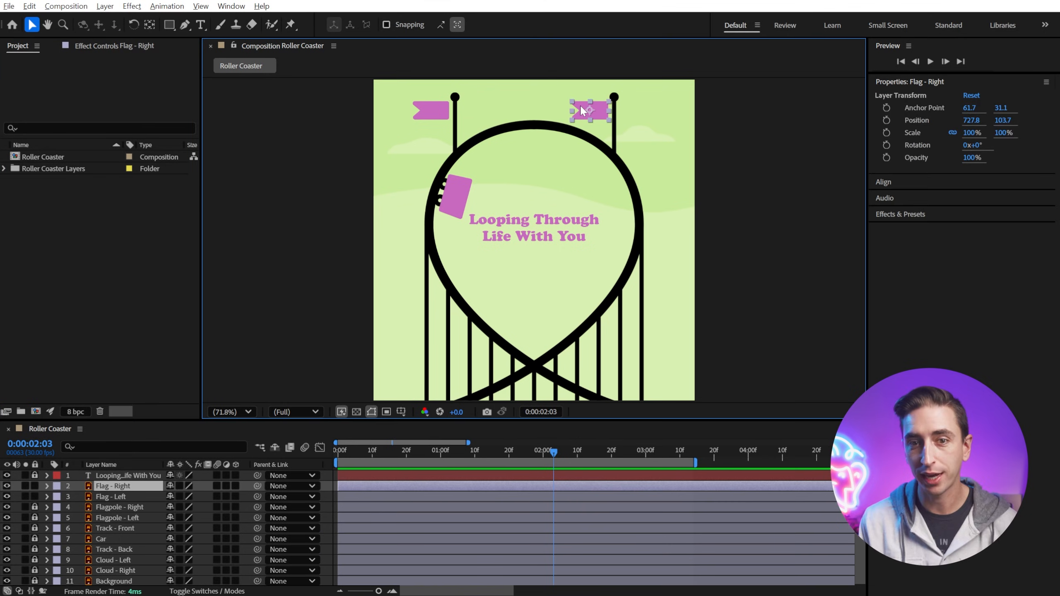
left_click(900, 214)
left_click(908, 229)
type("wa")
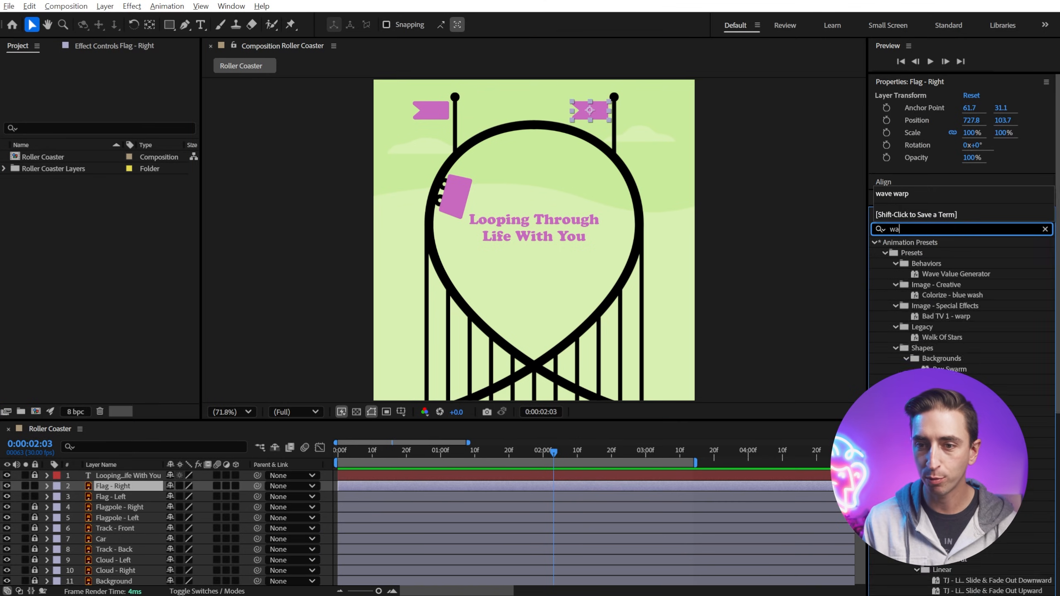
type("ve")
left_click_drag(917, 295, 593, 116)
Step: Zoom in on the right flag and preview its wave animation from the start
key("period")
key("period")
key("space")
left_click_drag(684, 99, 528, 413)
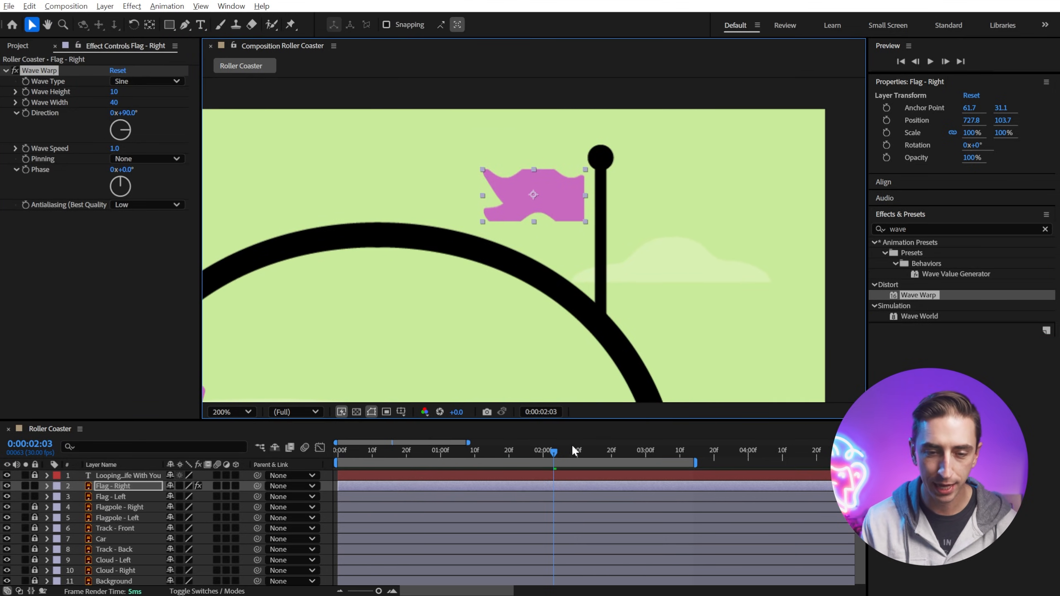
left_click(340, 450)
key("space")
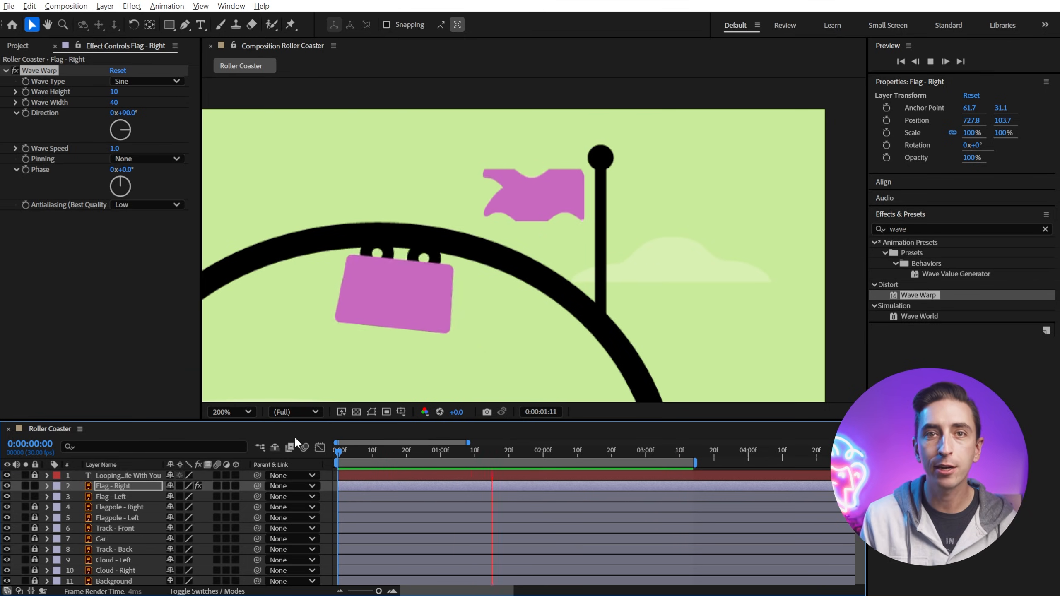
key("space")
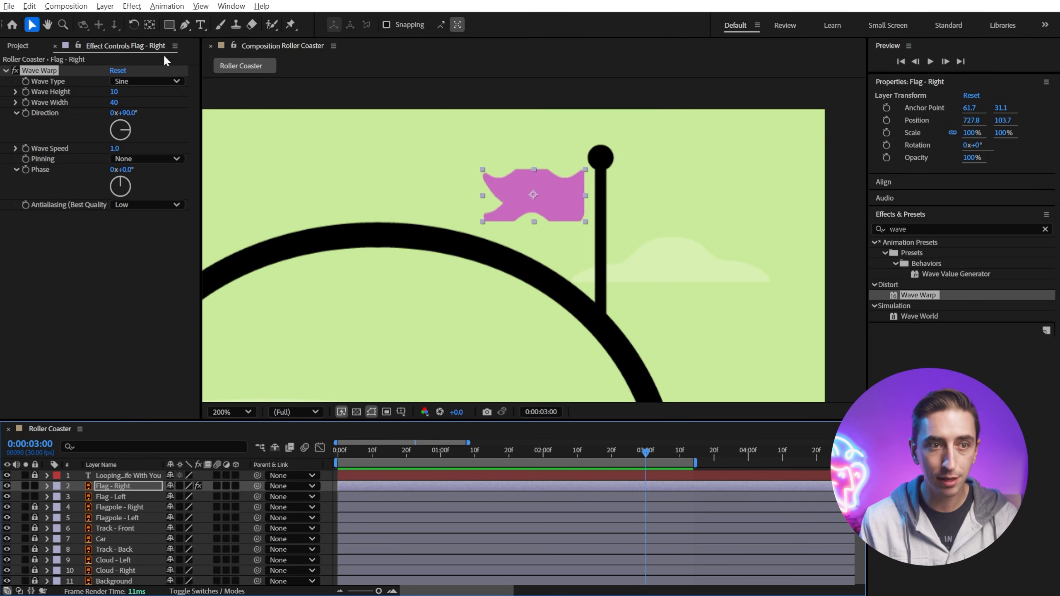
Step: Pre-compose the Flag - Right layer as Flag Precomp, leaving attributes in Roller Coaster, and open the new composition
left_click(104, 6)
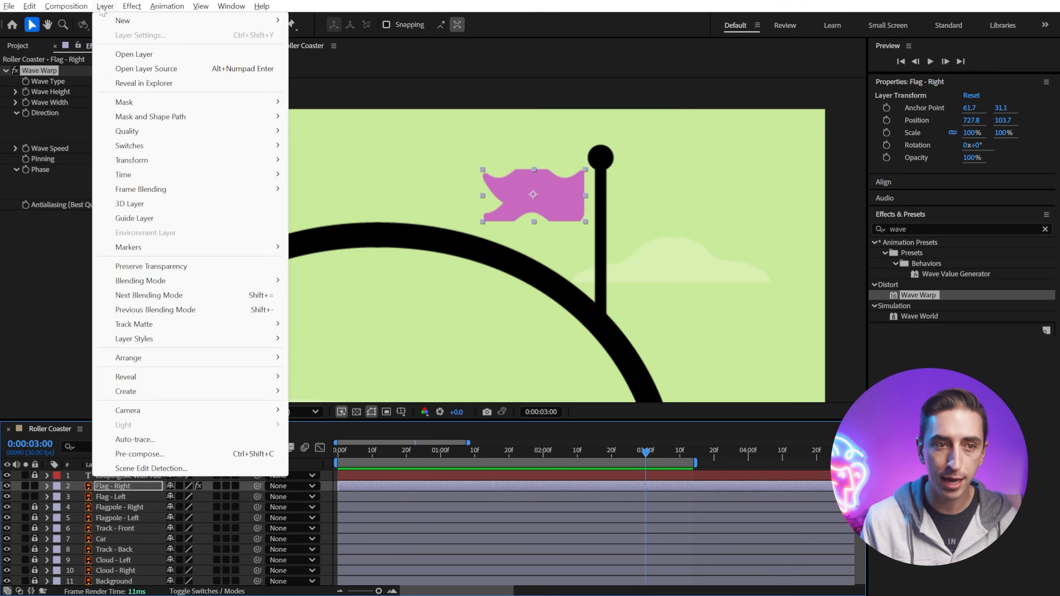
left_click(179, 455)
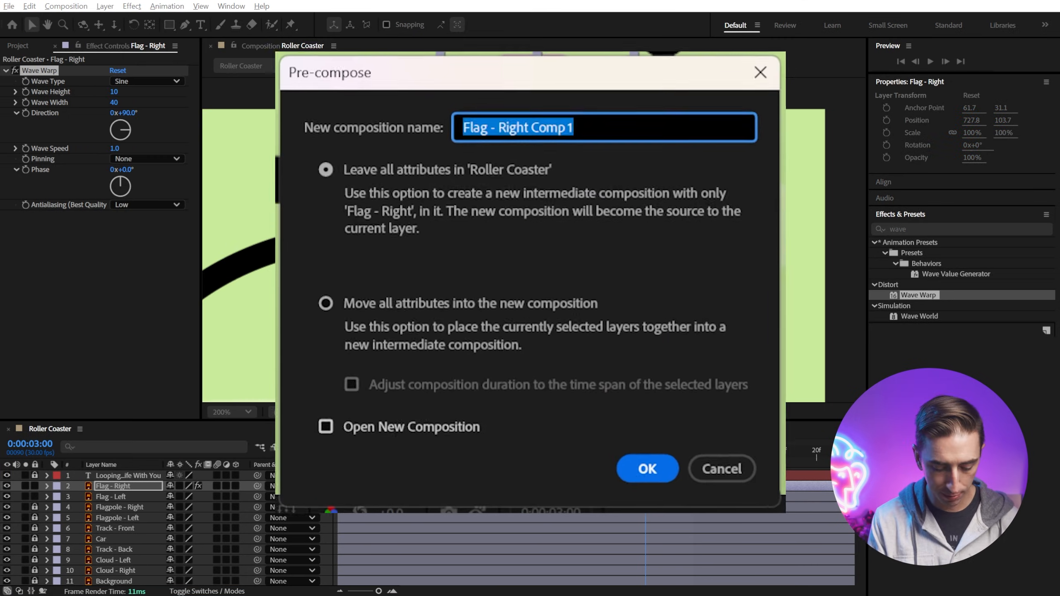
type("Flag Precomp")
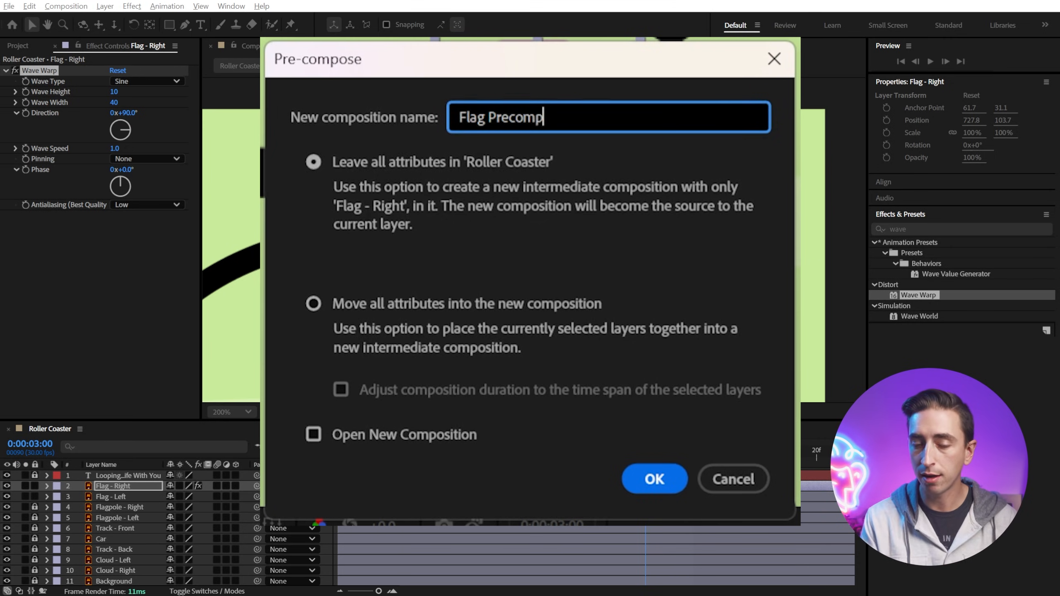
left_click(592, 389)
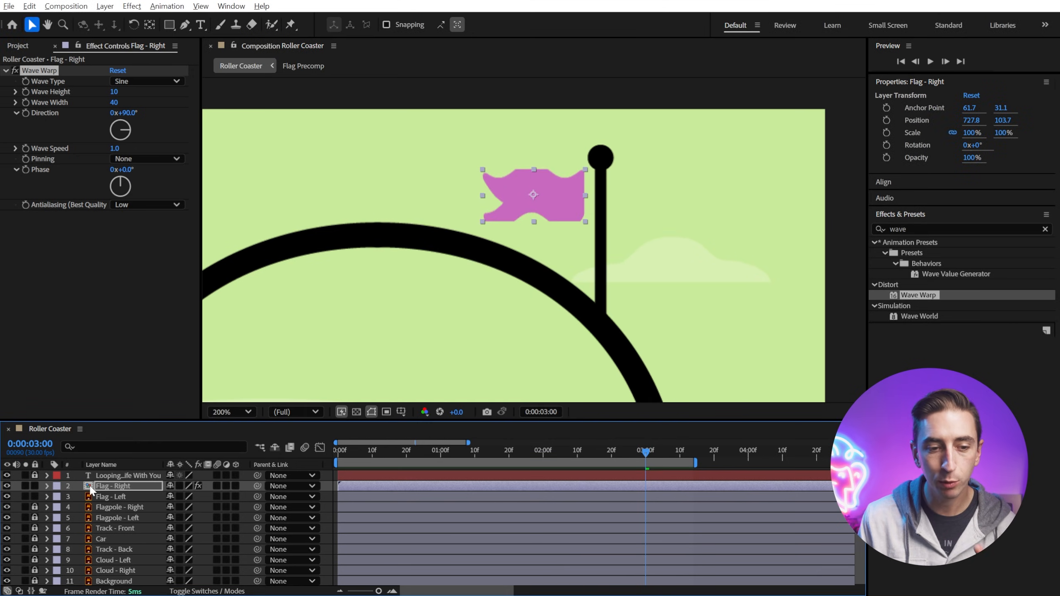
left_click(90, 484)
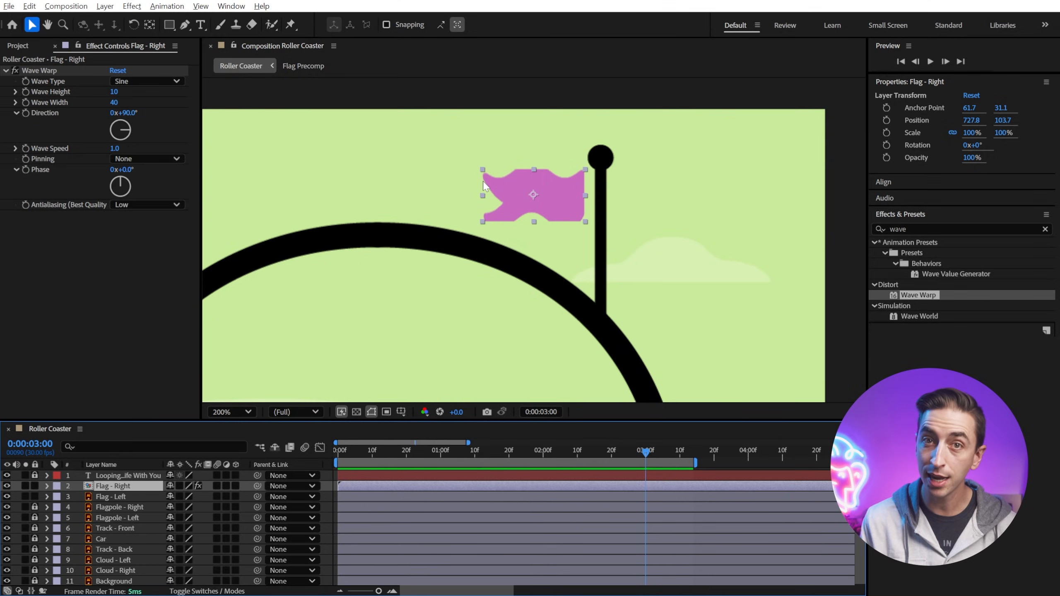
double_click(121, 487)
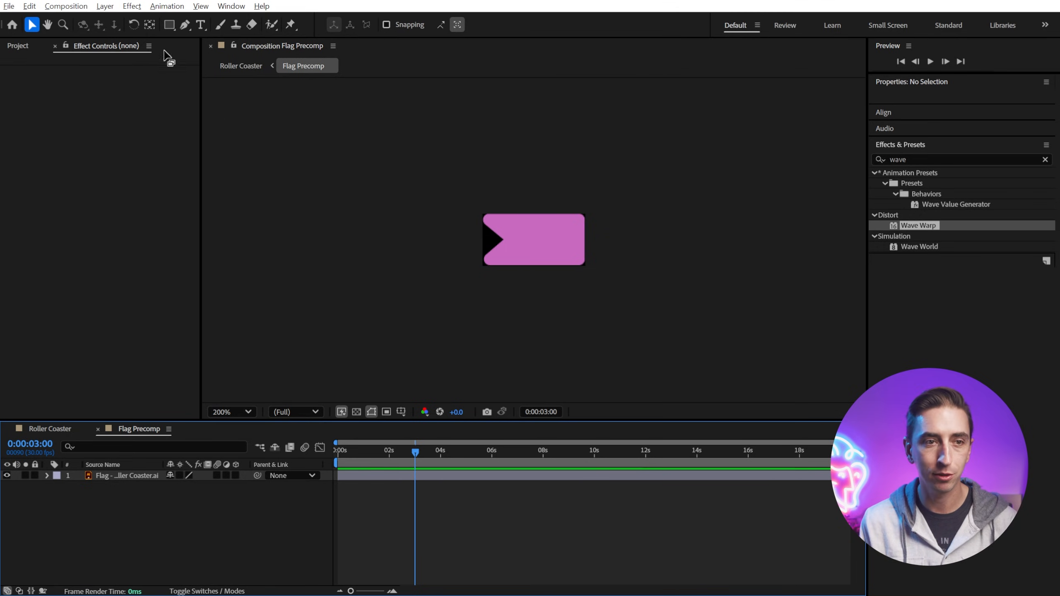
left_click(80, 8)
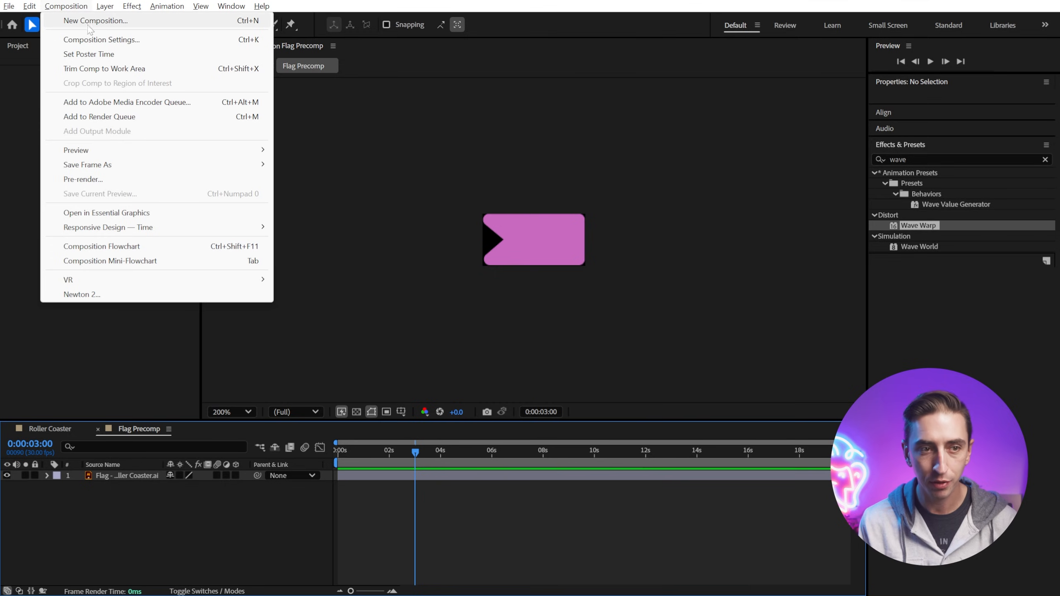
left_click(100, 41)
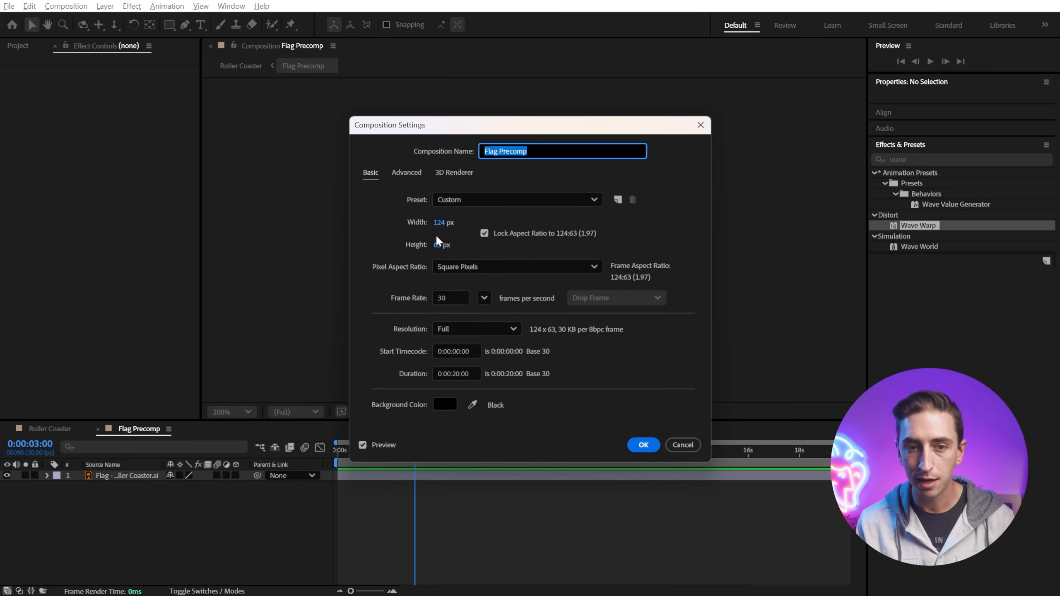
left_click_drag(465, 133, 700, 108)
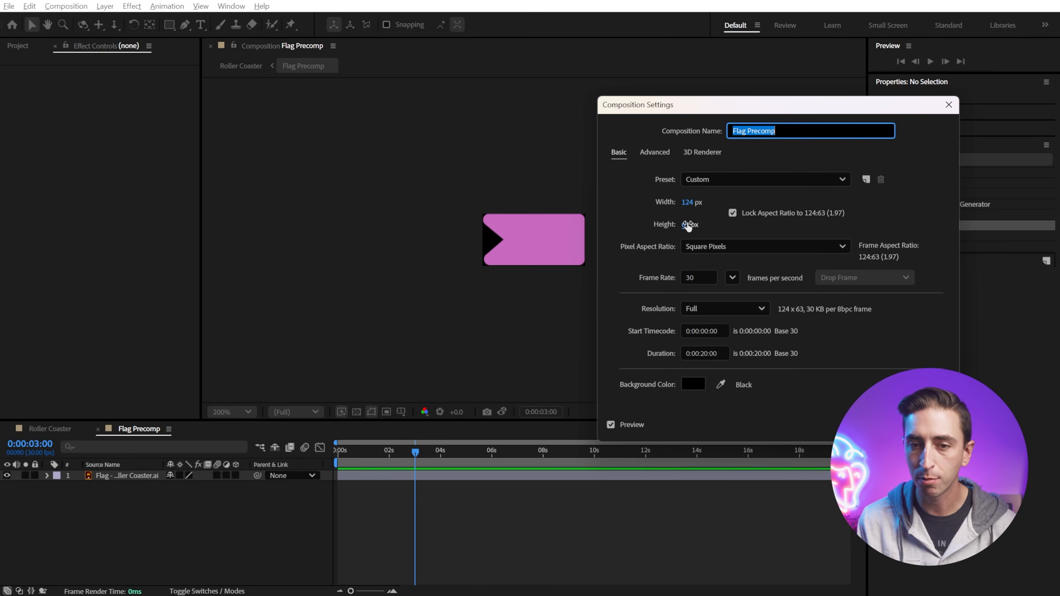
left_click_drag(688, 226, 766, 229)
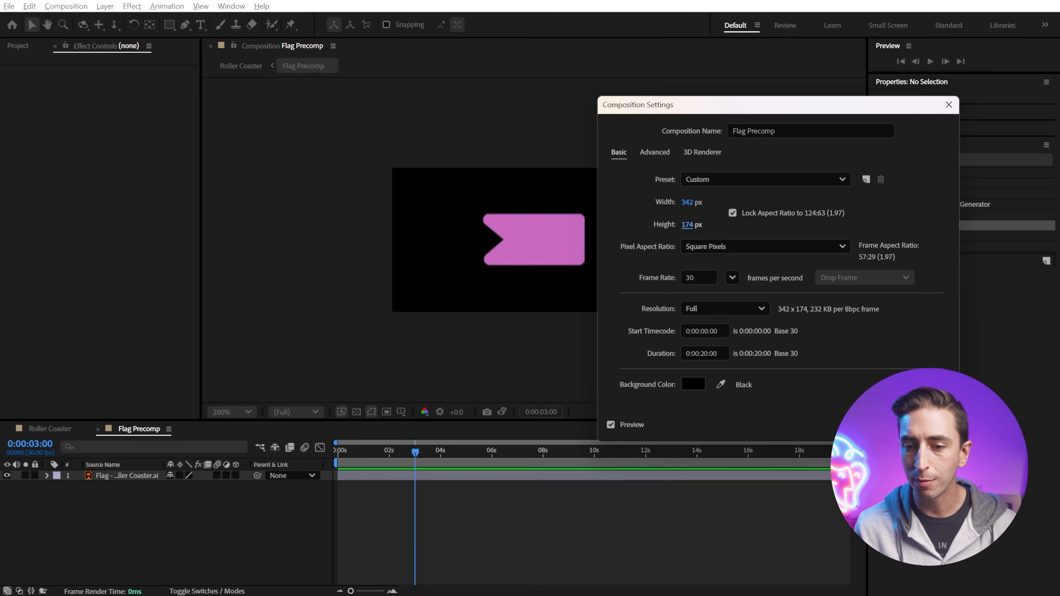
key("Return")
Step: In Flag Precomp's composition settings, unlock the aspect ratio and set the height to 183 px
left_click(83, 7)
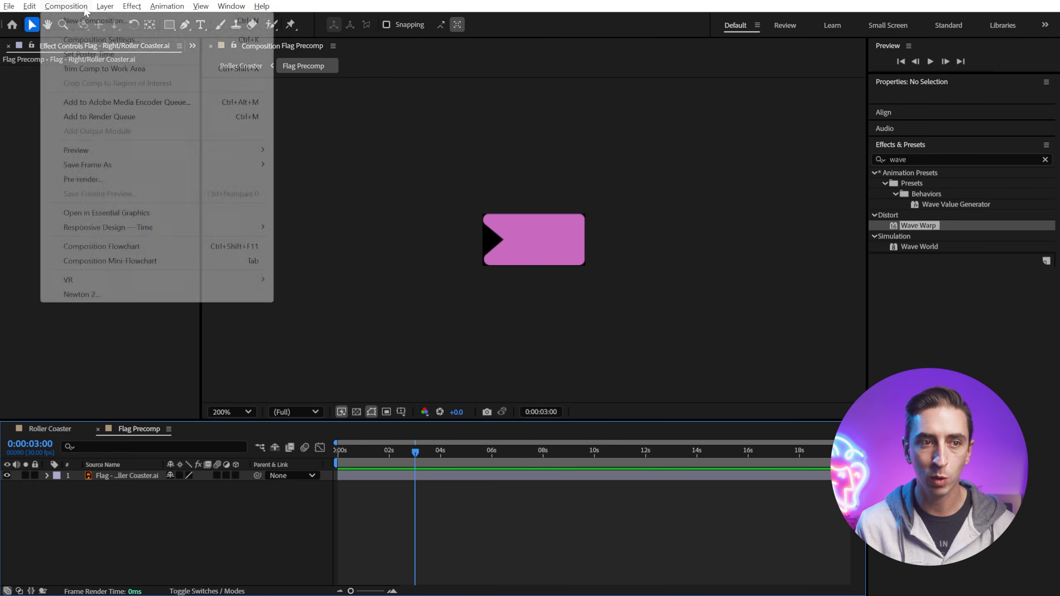
left_click(90, 39)
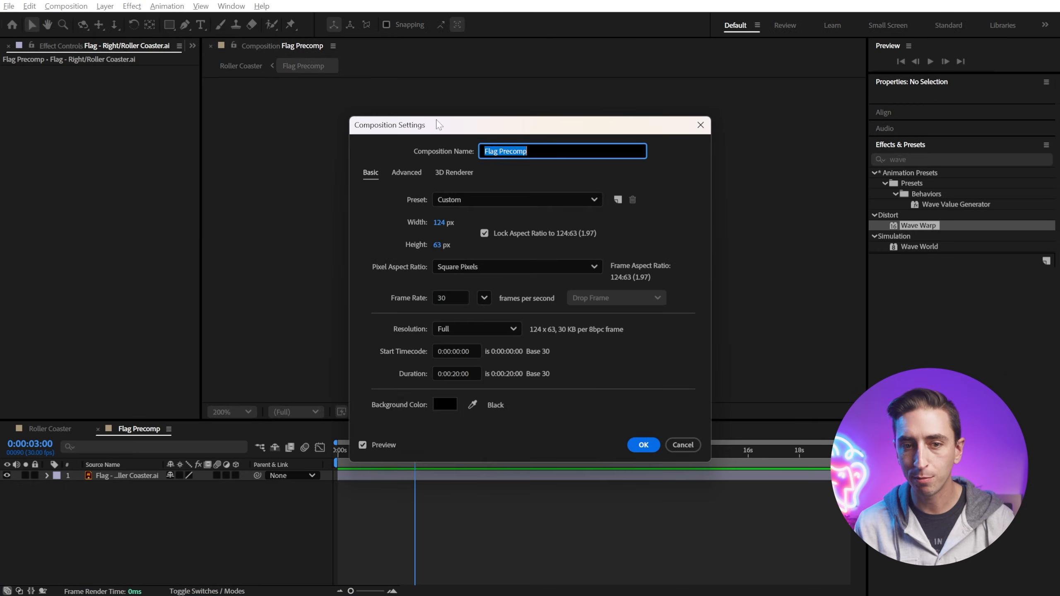
left_click_drag(438, 124, 691, 105)
left_click(737, 216)
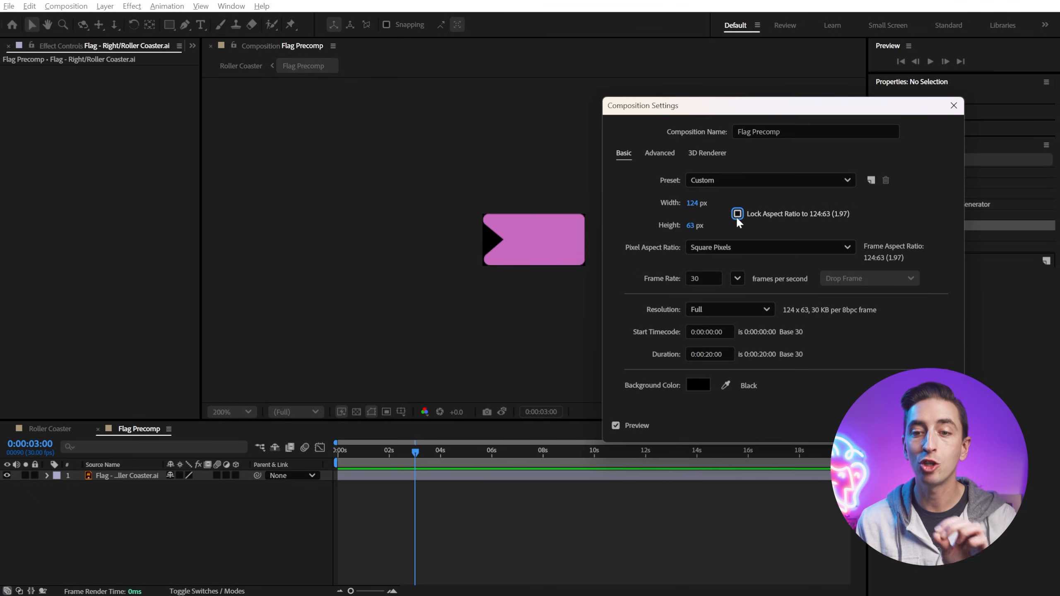
left_click_drag(691, 226, 763, 218)
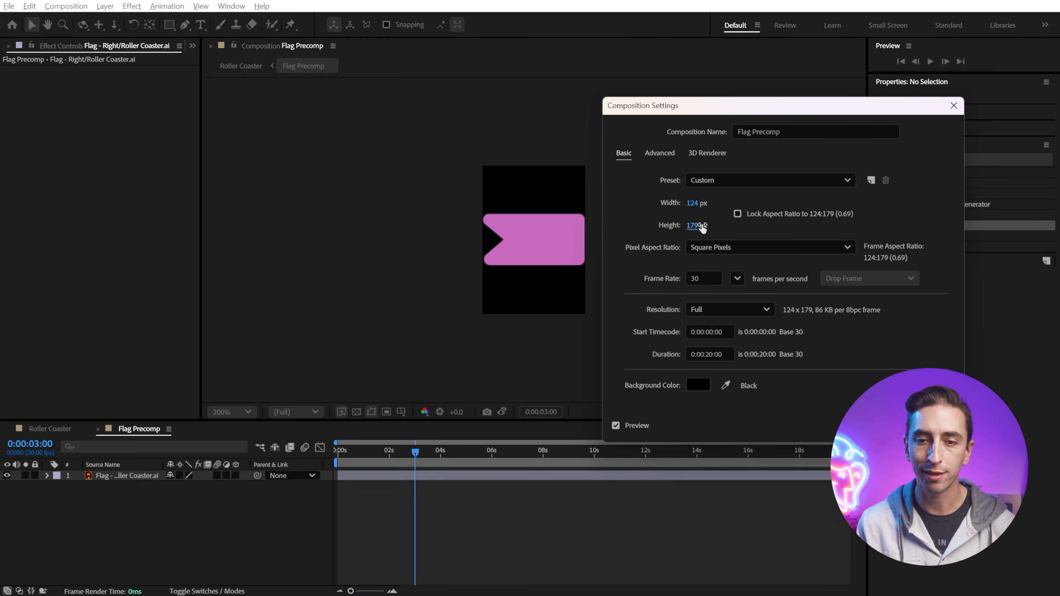
left_click_drag(697, 225, 708, 226)
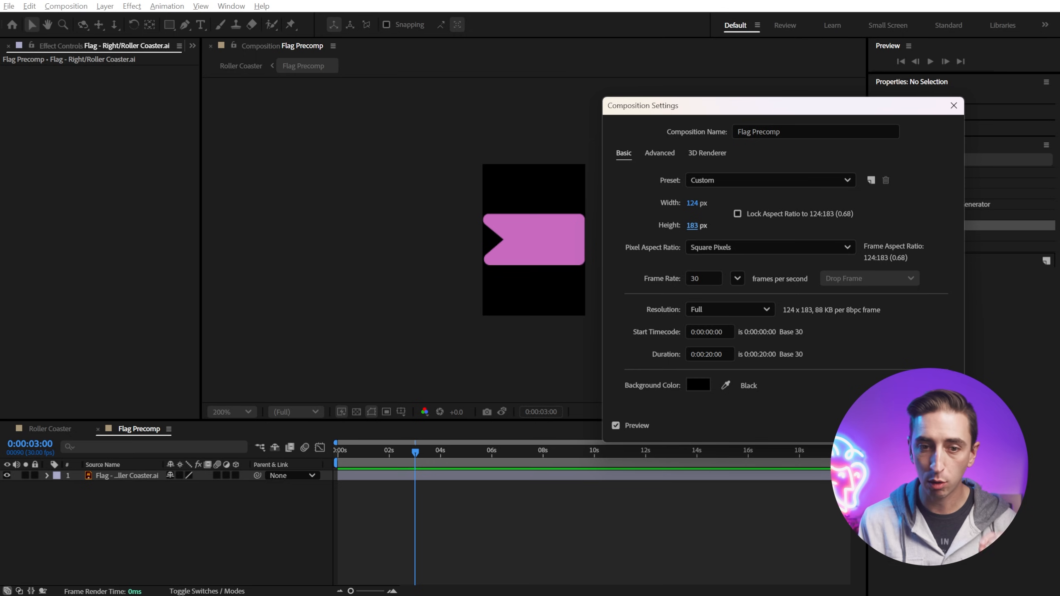
key("Return")
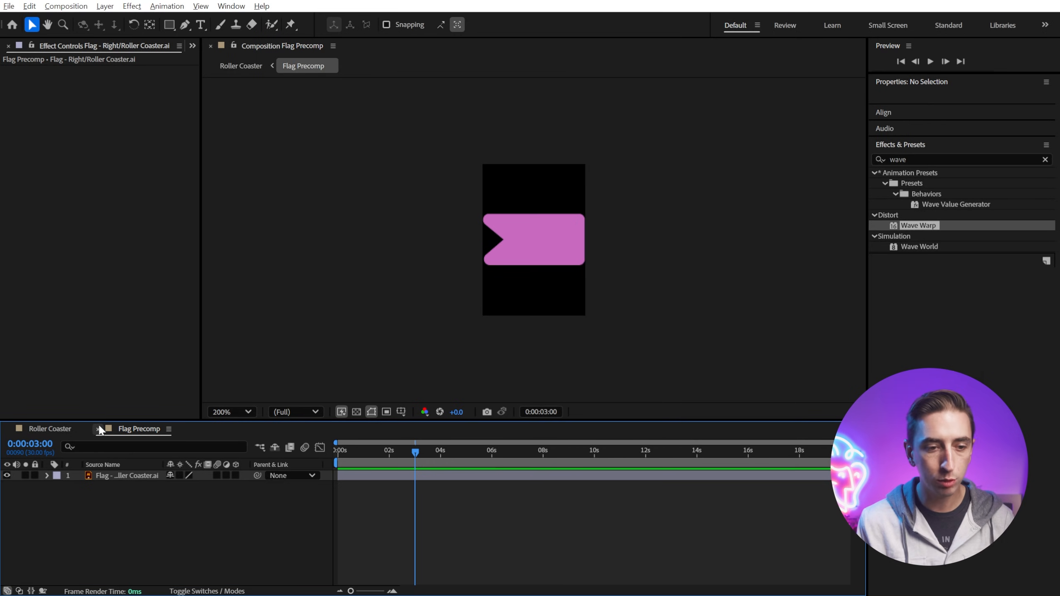
Step: Return to the Roller Coaster composition and preview it from the start
left_click(99, 429)
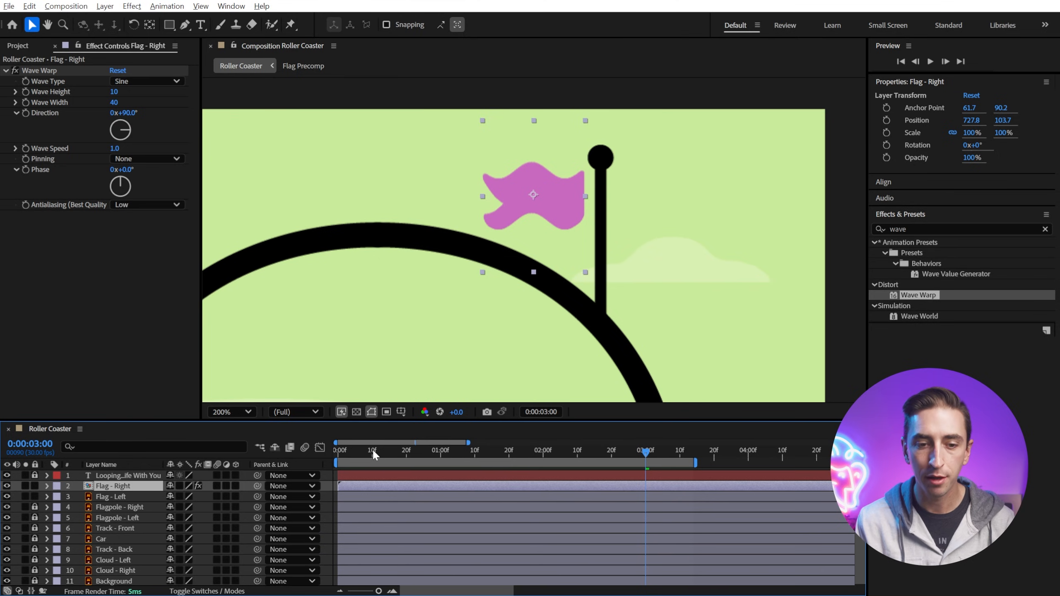
key("Home")
key("space")
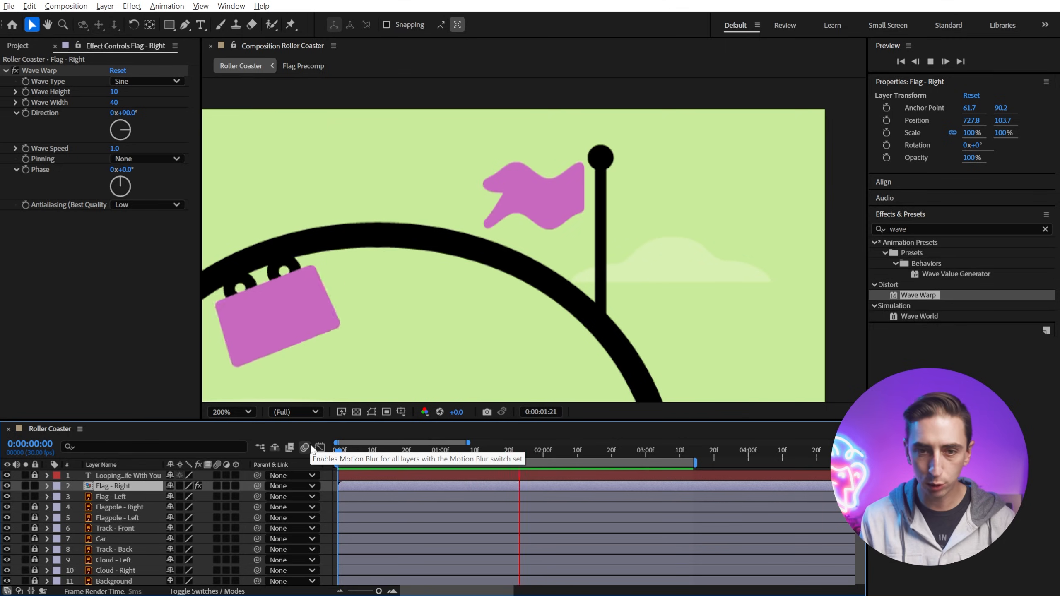
Step: Set the right flag's Wave Warp Direction to -90°
left_click(130, 113)
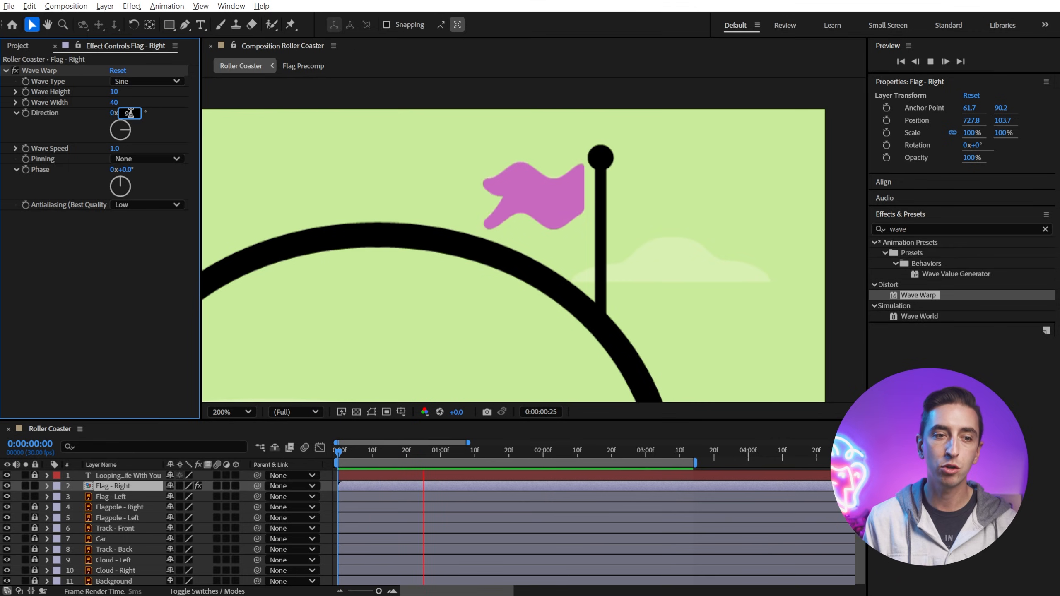
key("Home")
type("-")
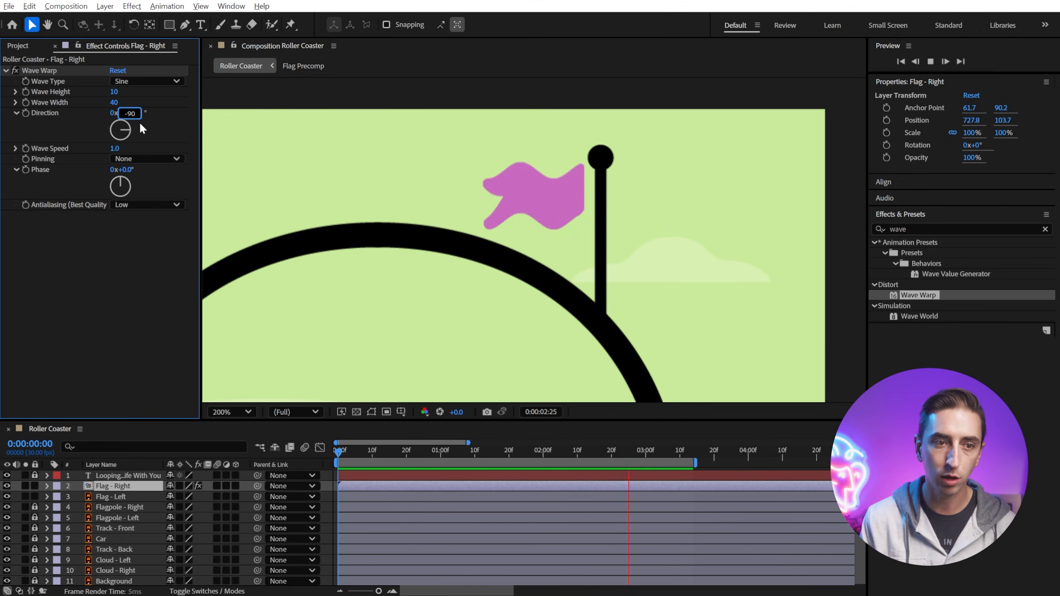
key("Return")
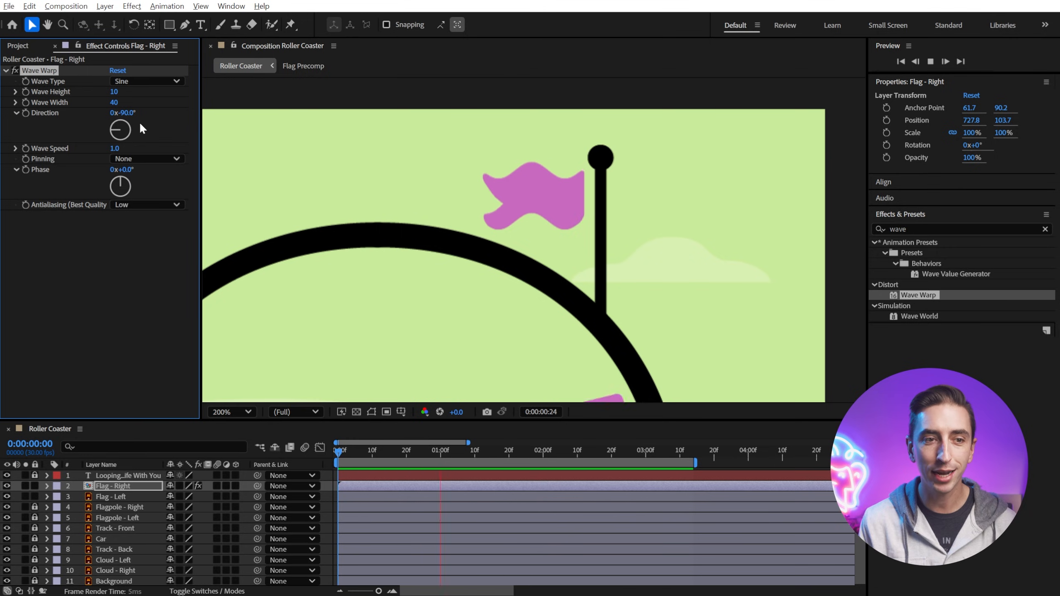
Step: Set the right flag's Wave Warp Wave Width to 120 and Pinning to Right Edge
left_click(115, 102)
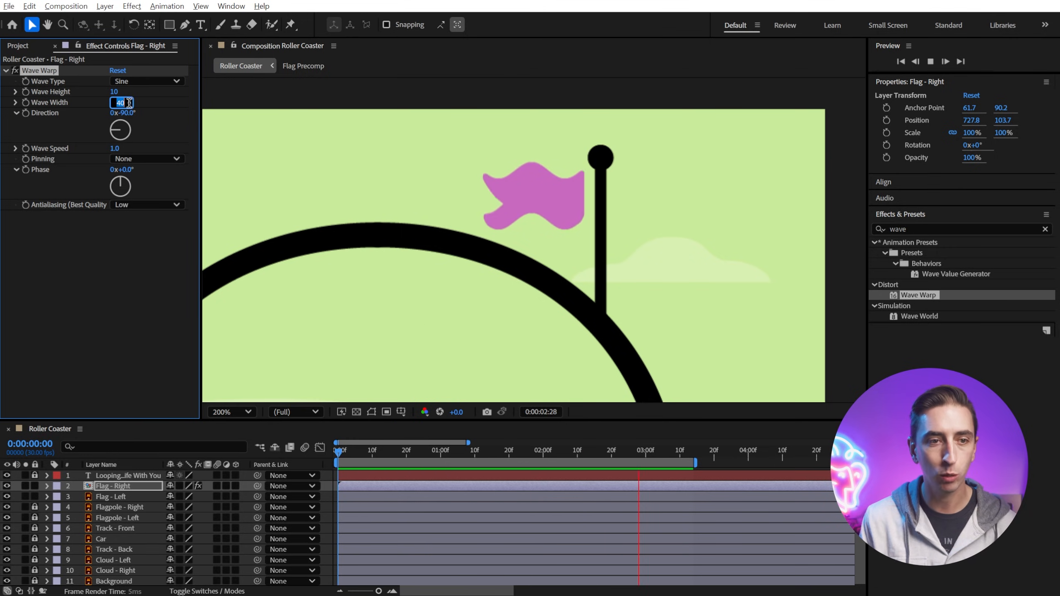
type("120")
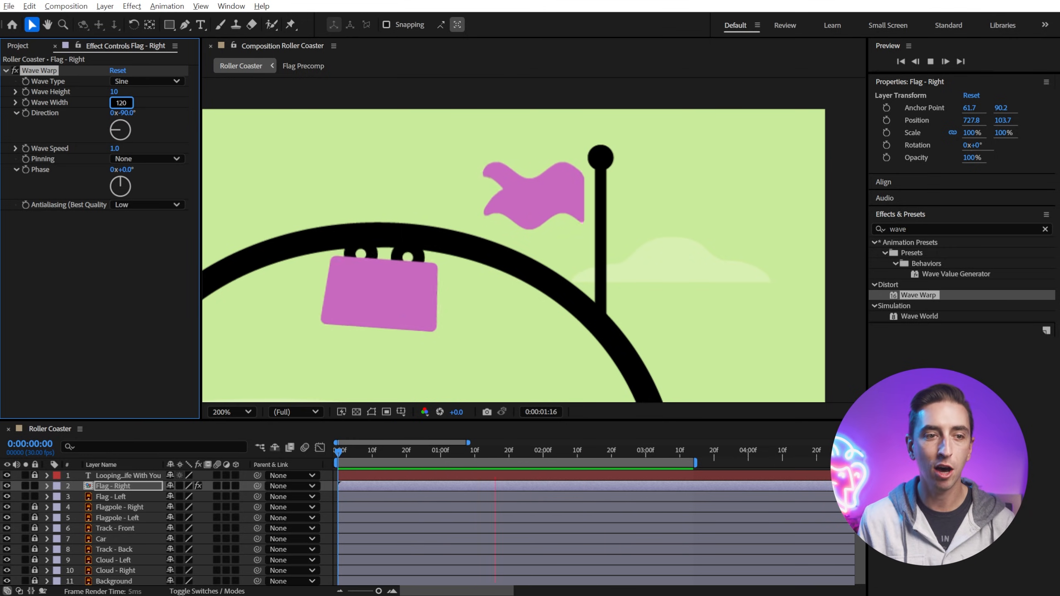
key("Return")
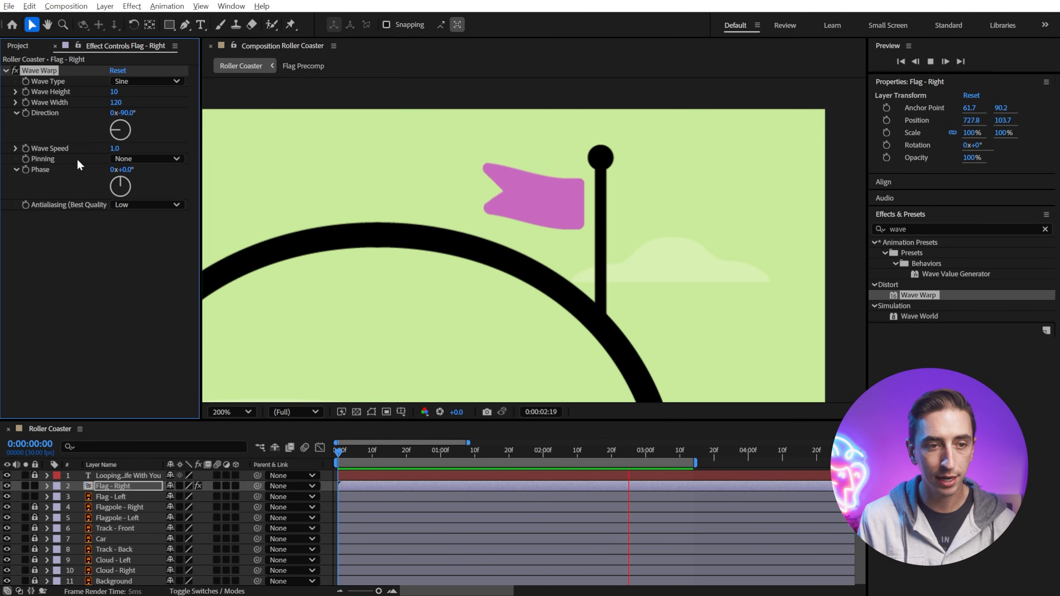
left_click(125, 158)
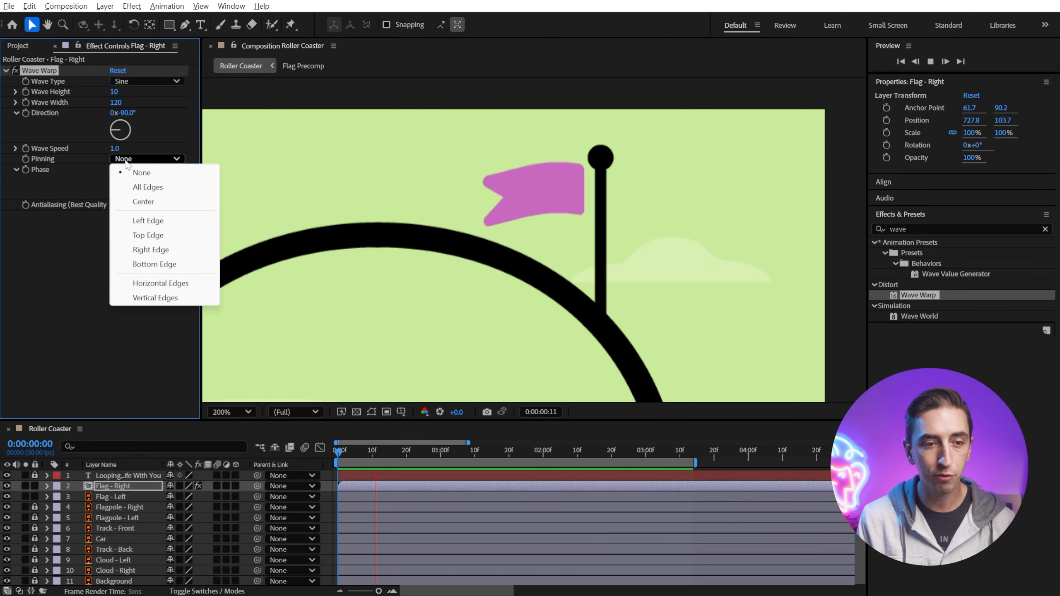
left_click(149, 249)
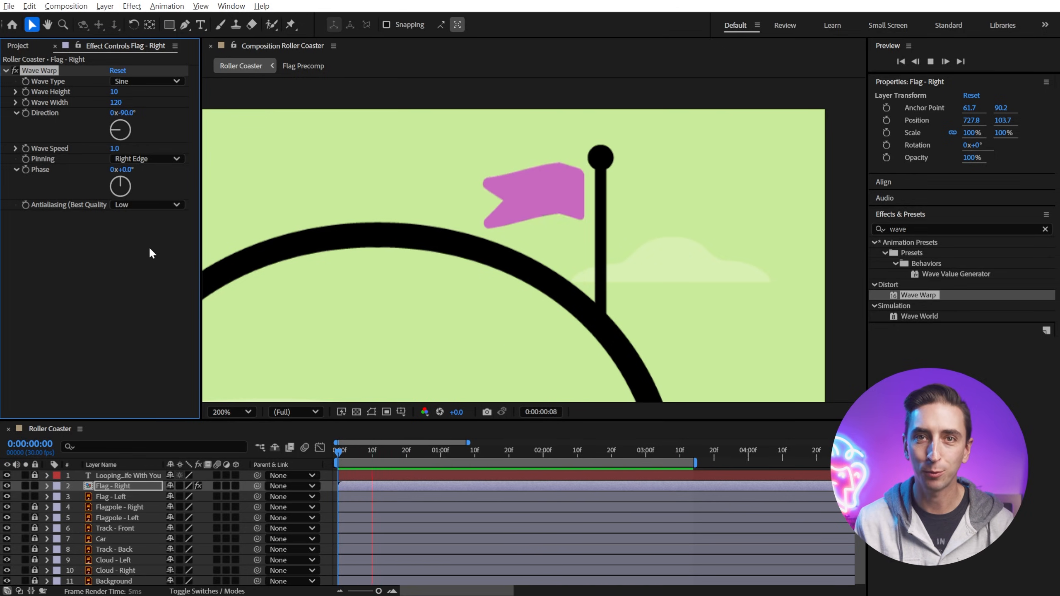
Step: Fit the whole composition in the viewer and play the preview
left_click_drag(478, 327, 501, 317)
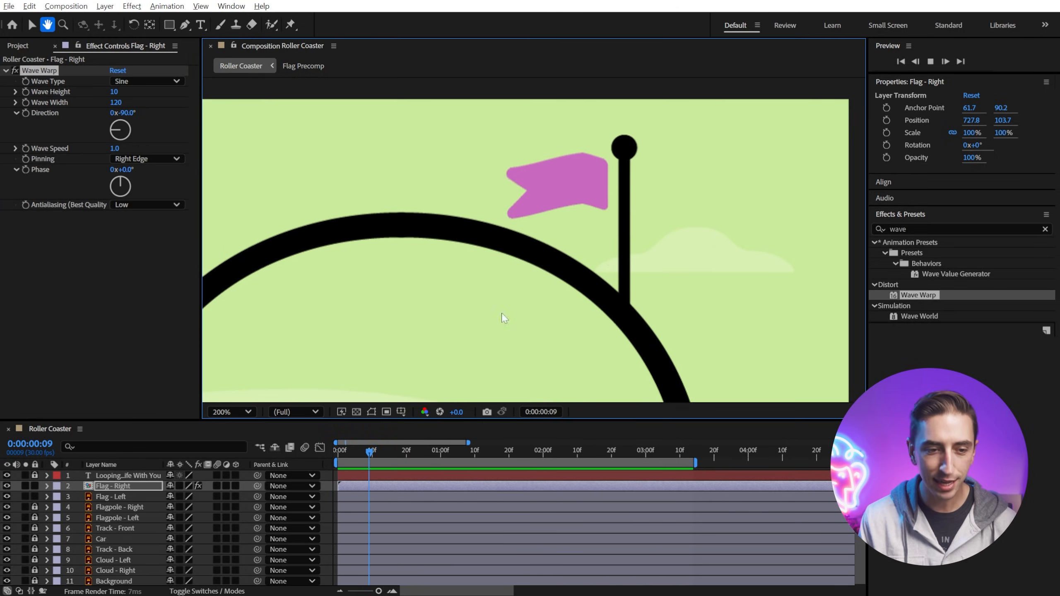
key("space")
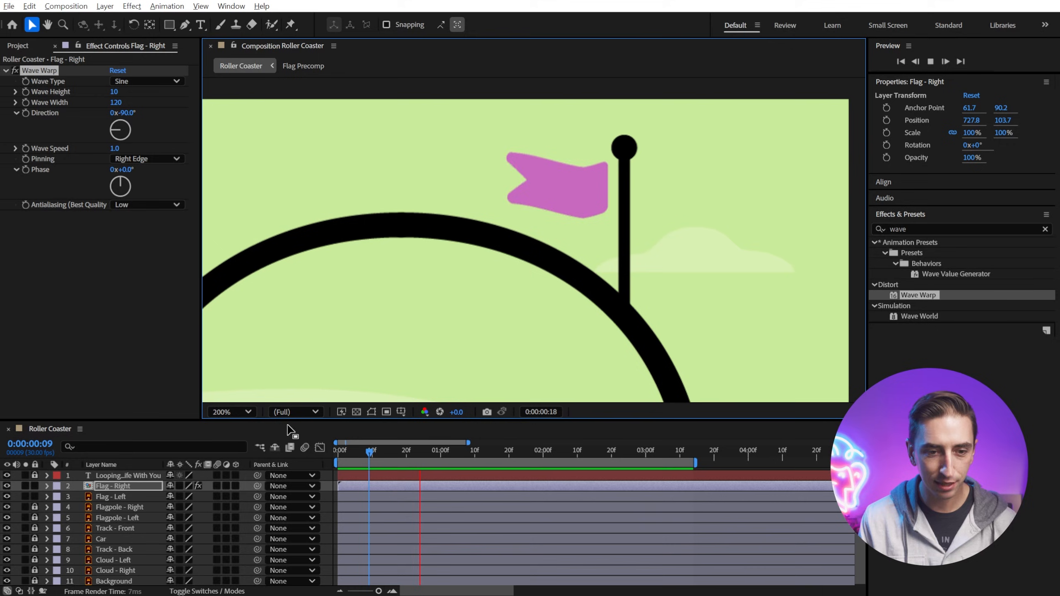
left_click(236, 413)
left_click(250, 446)
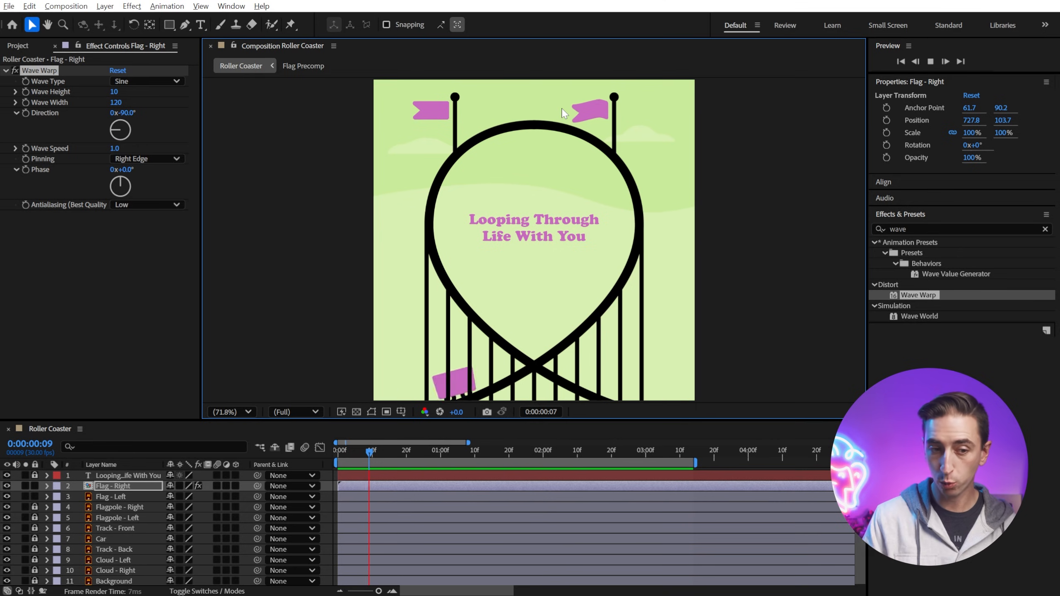
key("space")
Step: Duplicate the Flag - Right layer, move the copy onto the left flagpole, and hide the Flag - Left layer
left_click(110, 489)
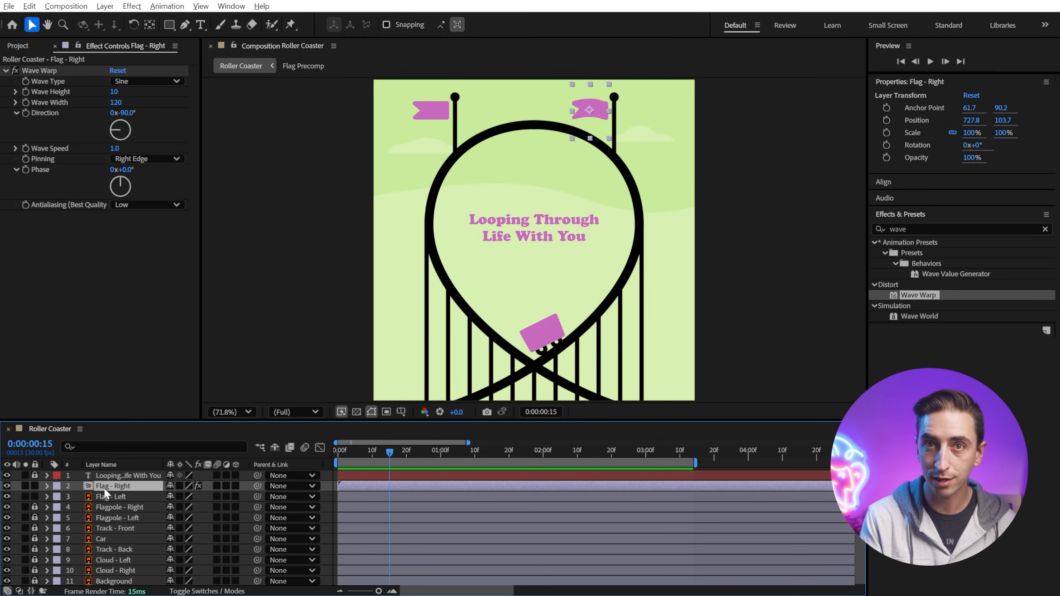
key("ctrl+d")
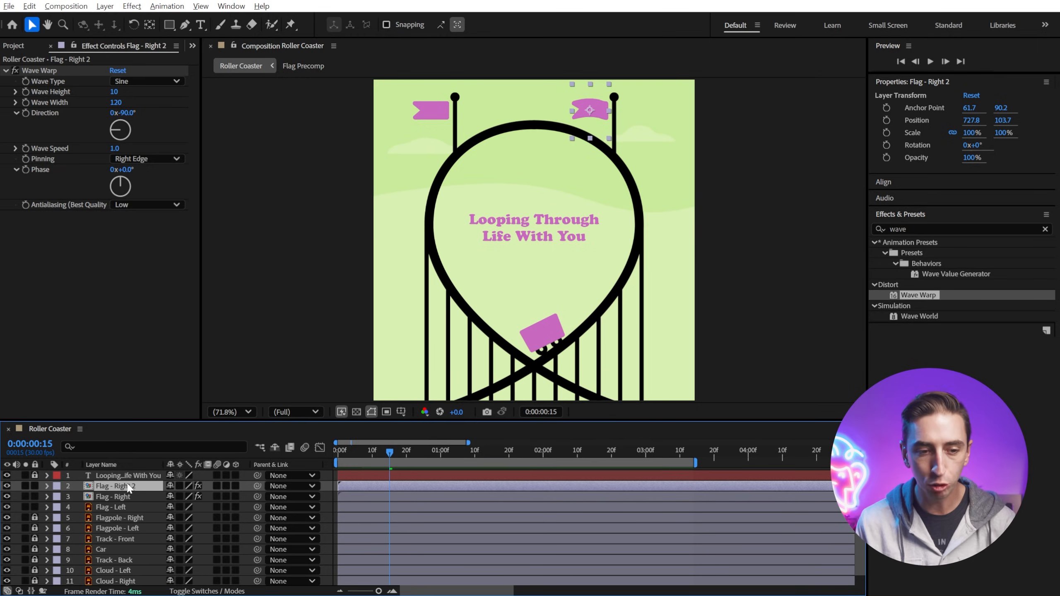
left_click_drag(596, 102, 439, 106)
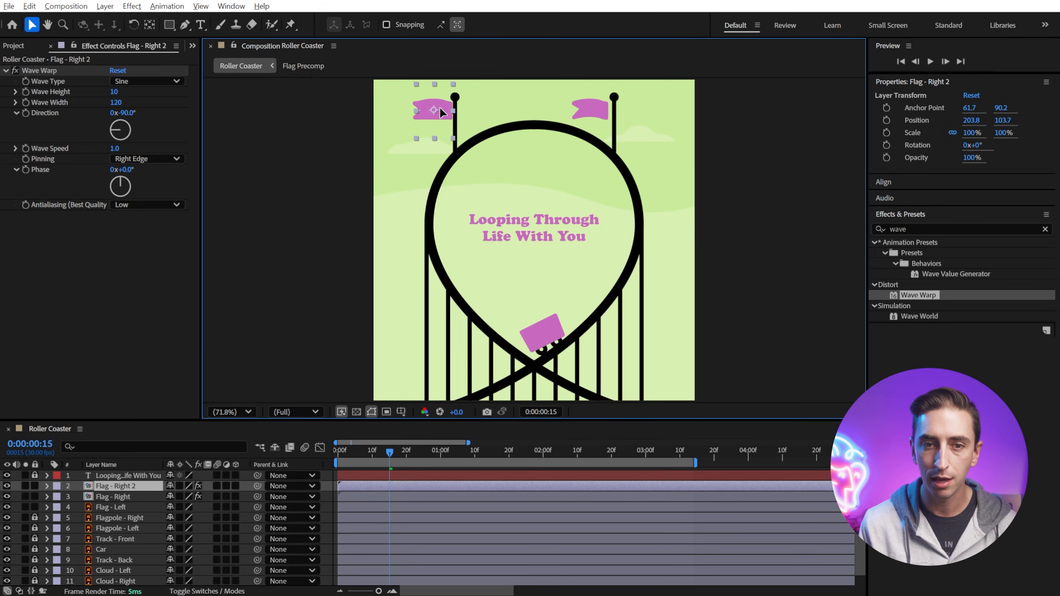
key("Return")
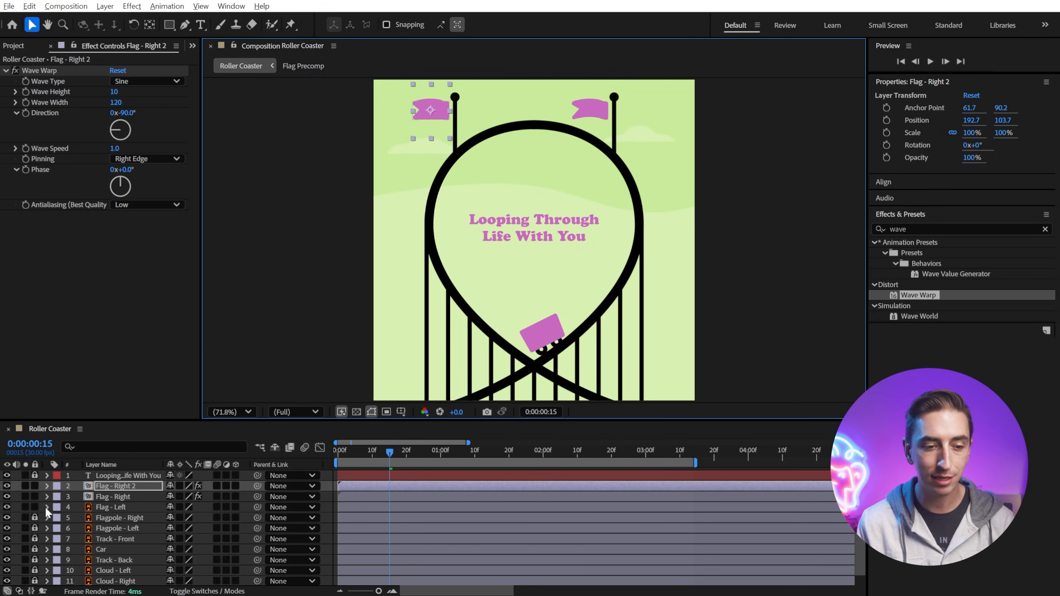
left_click(7, 506)
left_click(7, 506)
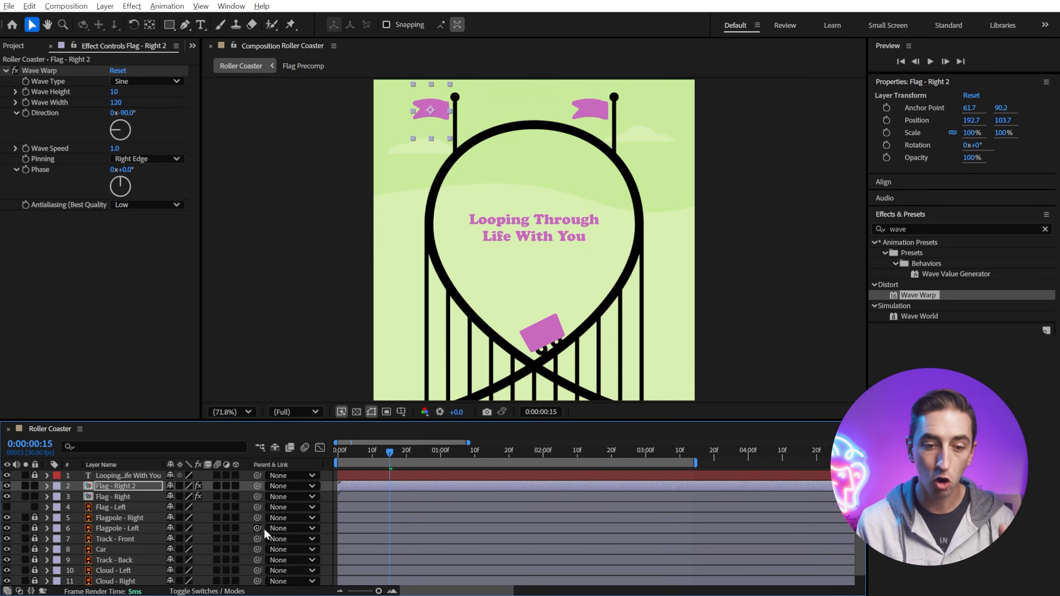
Step: Preview from the start and adjust the duplicated flag's Wave Warp Phase
left_click_drag(339, 451, 326, 451)
key("space")
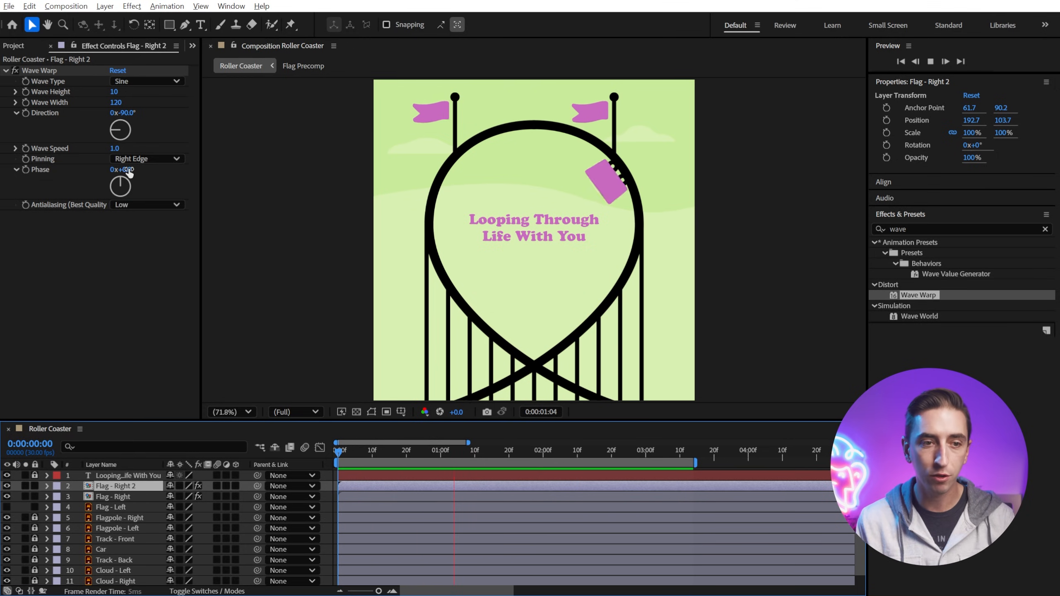
left_click_drag(127, 172, 195, 172)
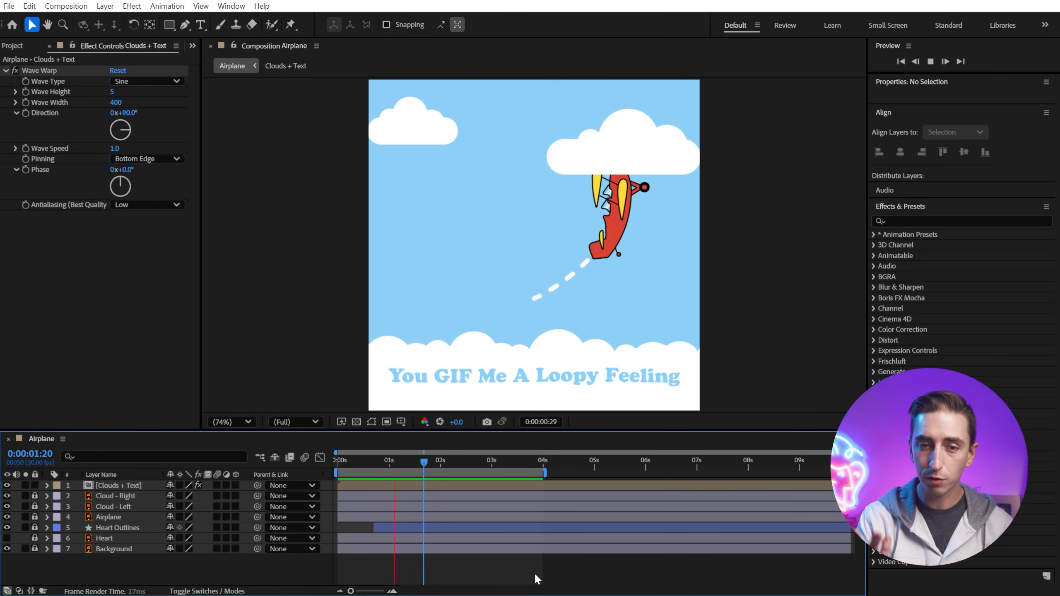
Step: Preview the Airplane composition, then add it to the Adobe Media Encoder queue
key("space")
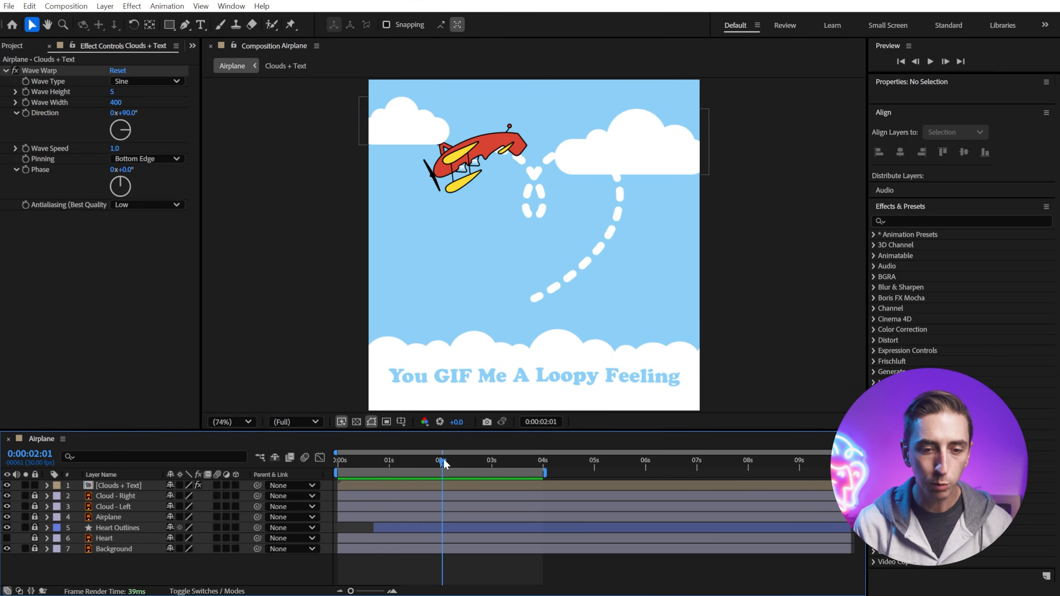
mouse_move(443, 463)
left_mouse_down()
mouse_move(361, 460)
mouse_move(425, 461)
left_mouse_up()
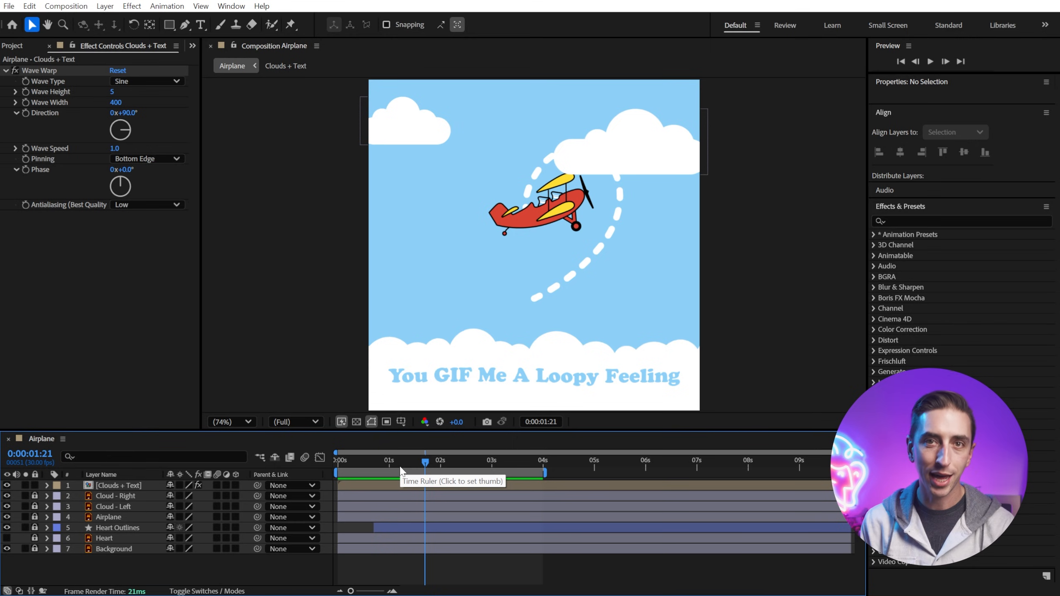
left_click(74, 6)
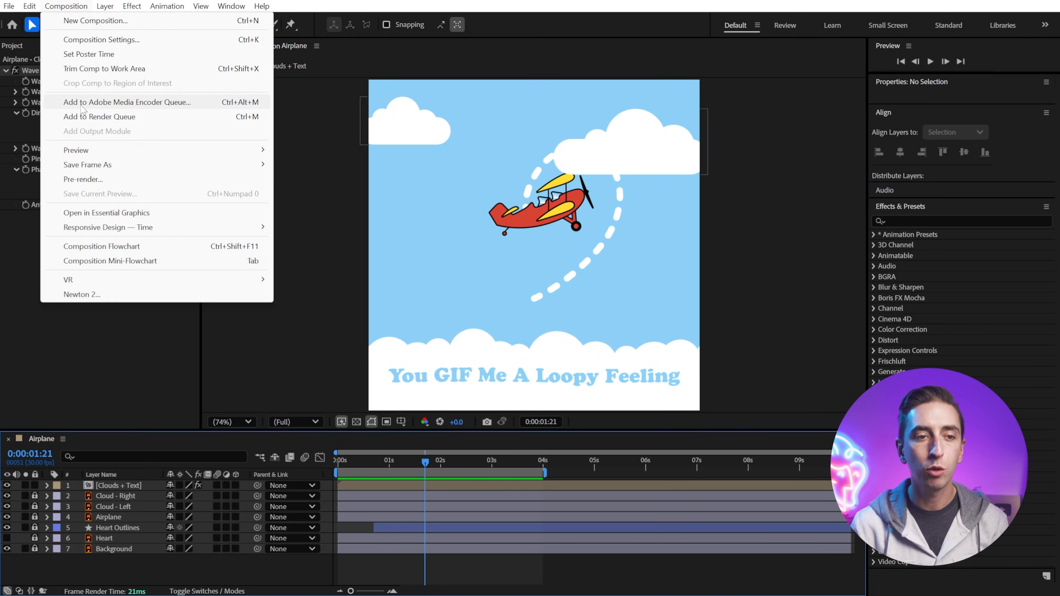
left_click(171, 106)
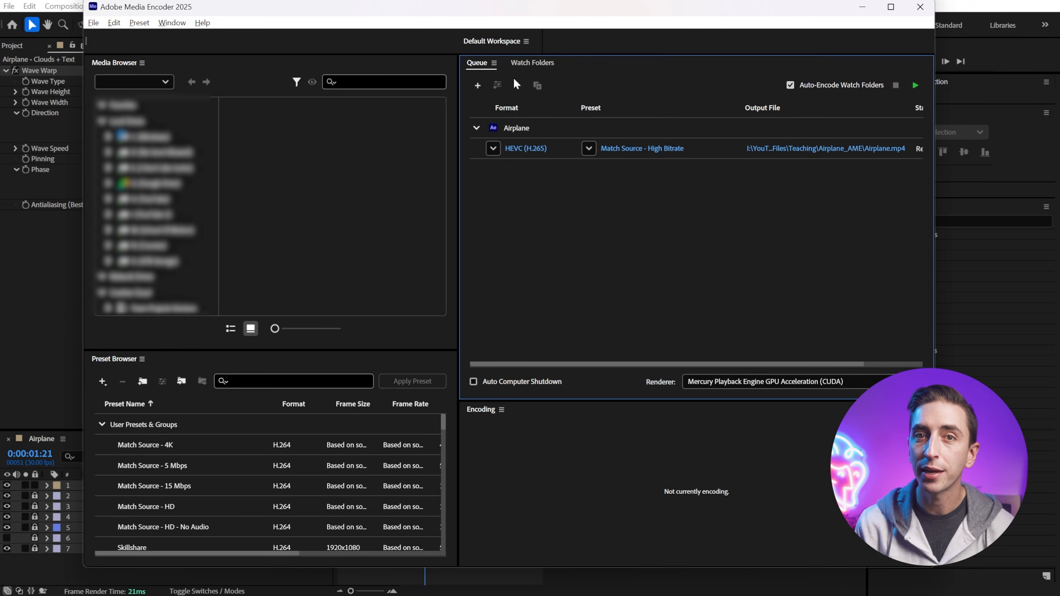
Step: Set the queued item's format to Animated GIF with the Animated GIF (Match Source) preset
left_click(520, 128)
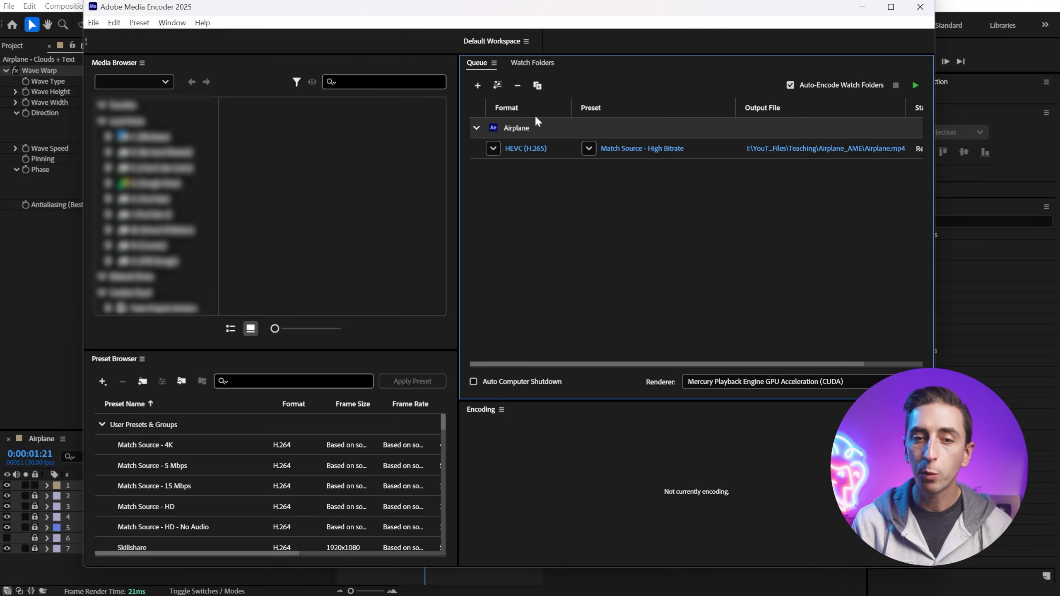
left_click(492, 149)
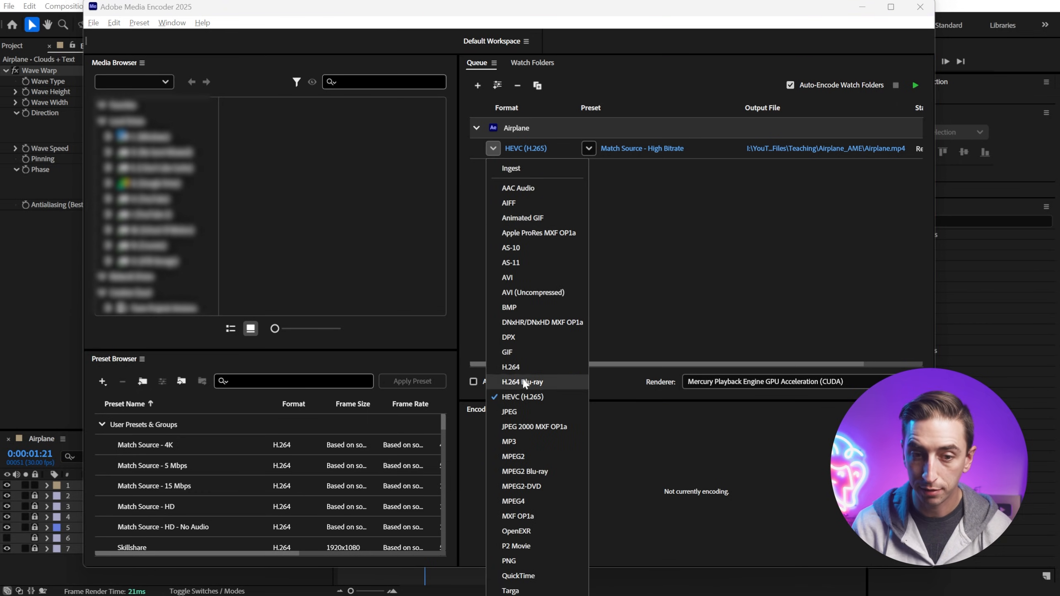
left_click(514, 217)
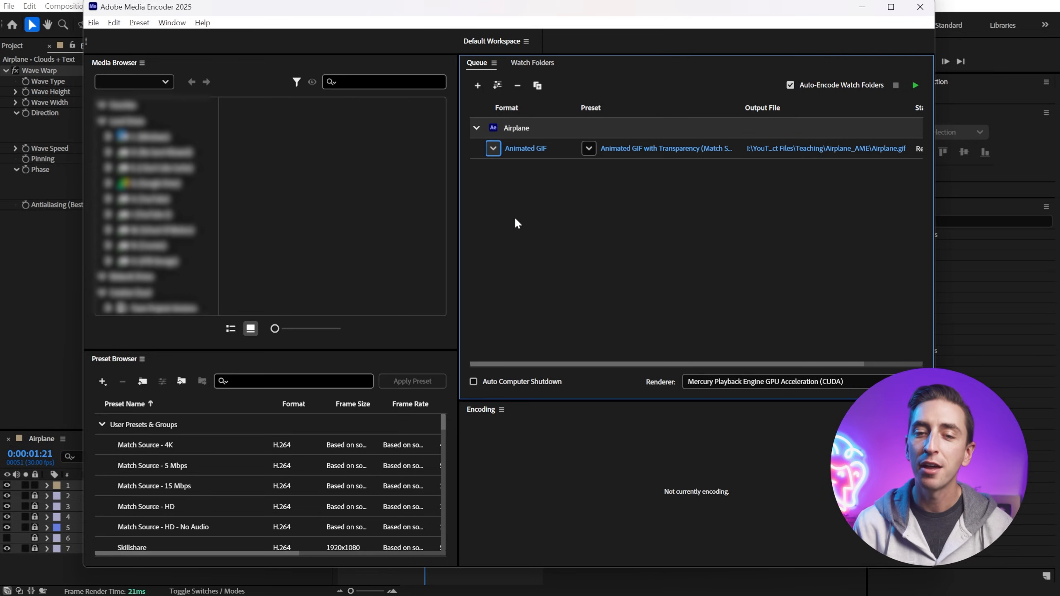
left_click(591, 149)
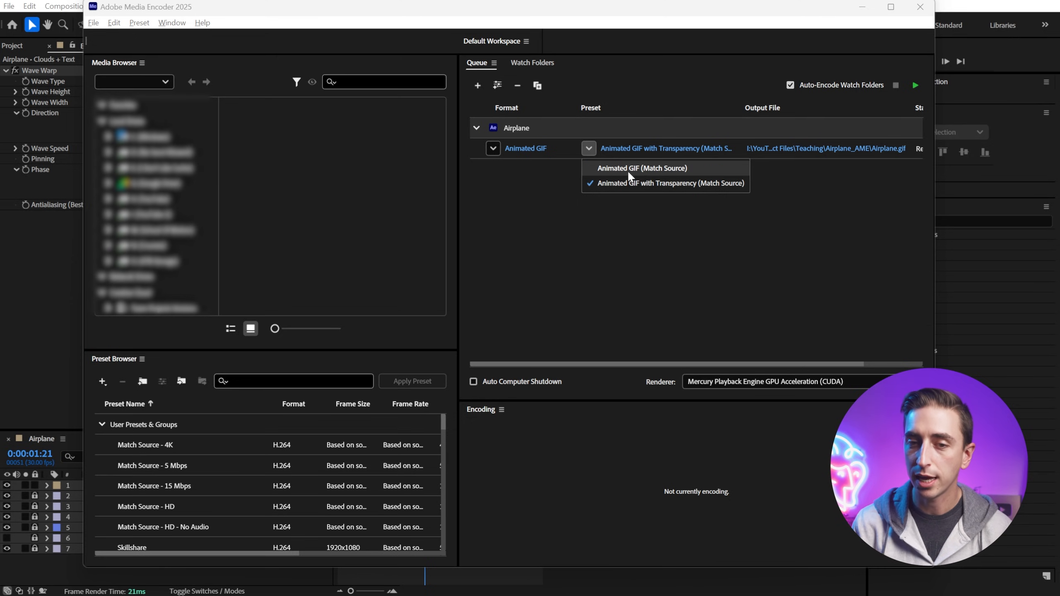
left_click(660, 171)
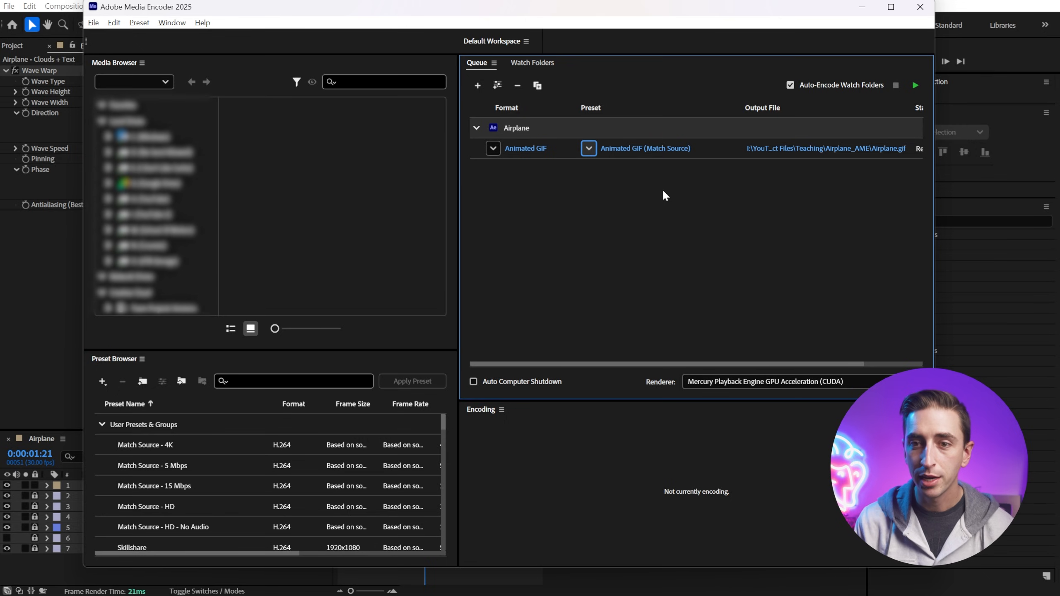
Step: Keep Airplane.gif as the output file name and start encoding the queue
left_click(772, 149)
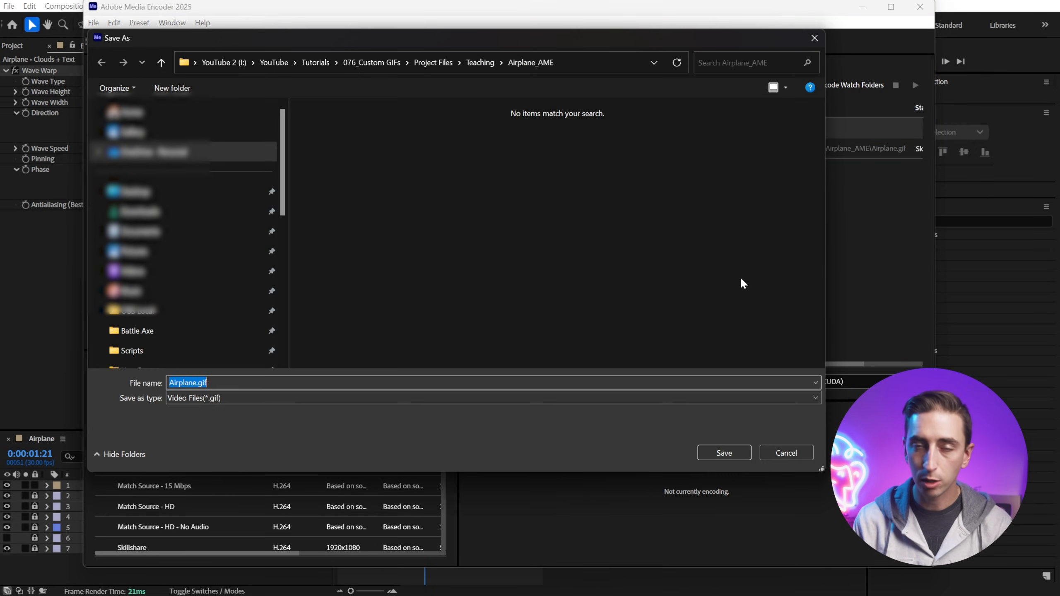
left_click(728, 451)
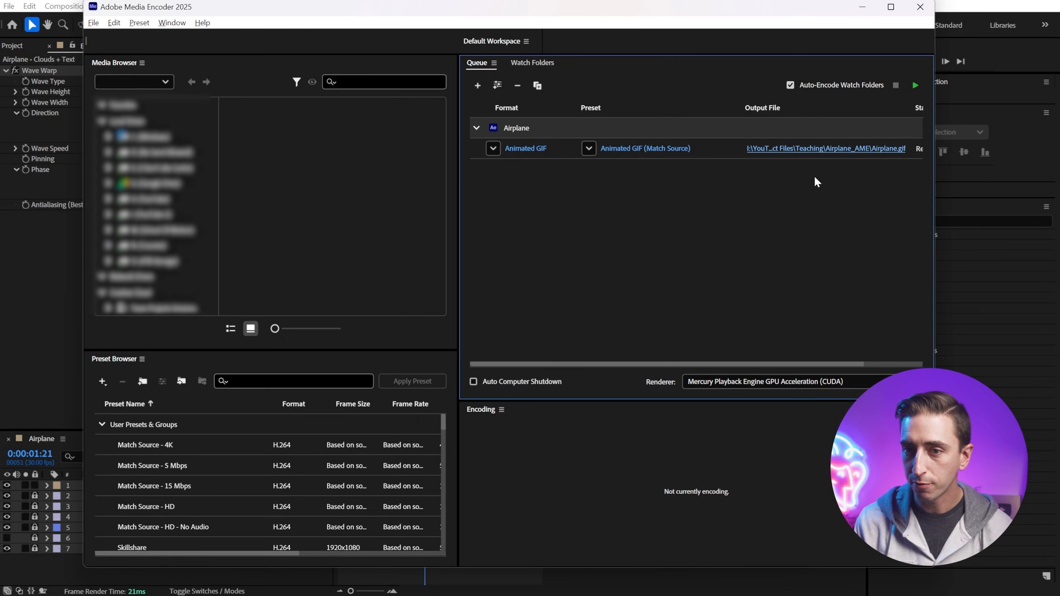
left_click(914, 85)
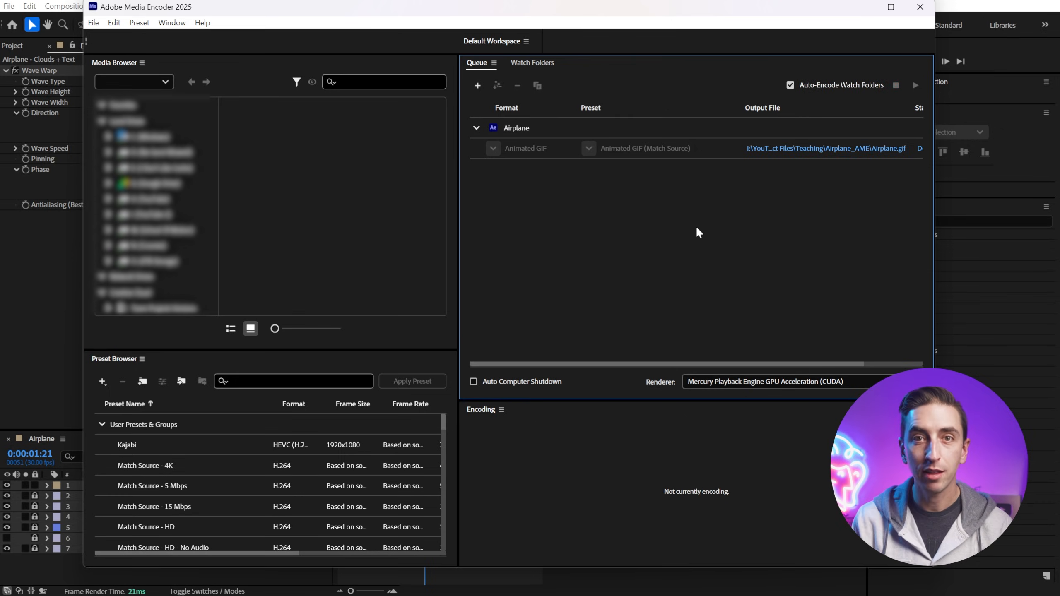
Step: Open the exported Airplane.gif from its output folder to review it, then close the viewer, folder and Media Encoder
left_click(778, 149)
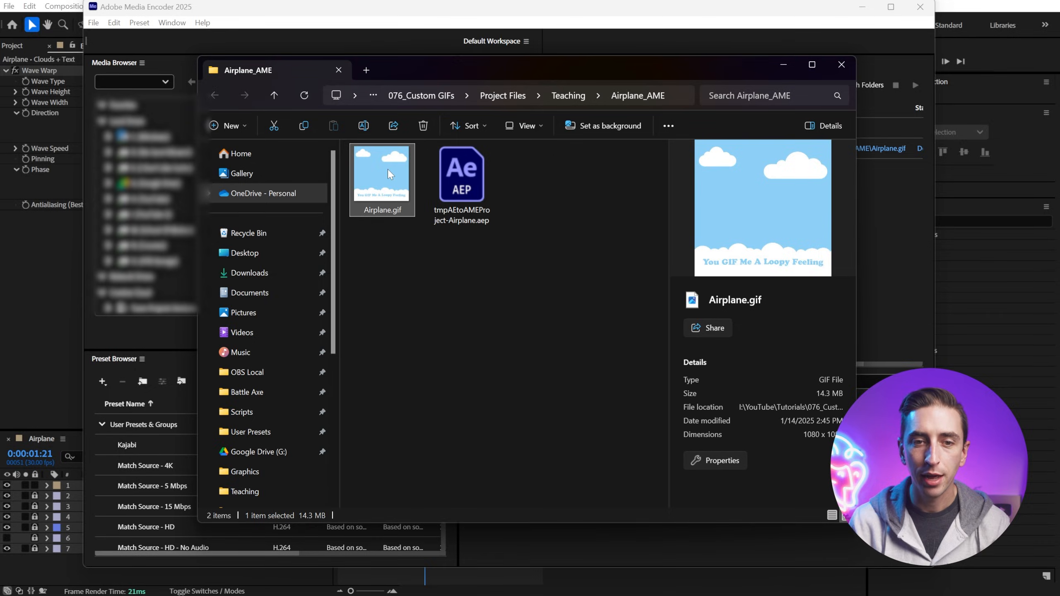
double_click(388, 169)
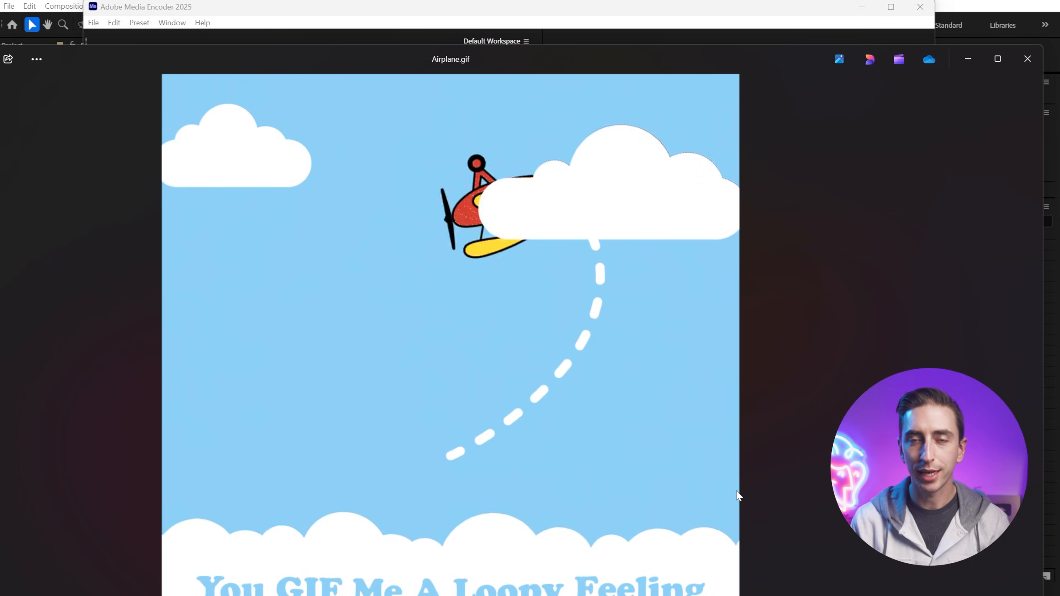
key("ctrl+super+z")
left_click(401, 372)
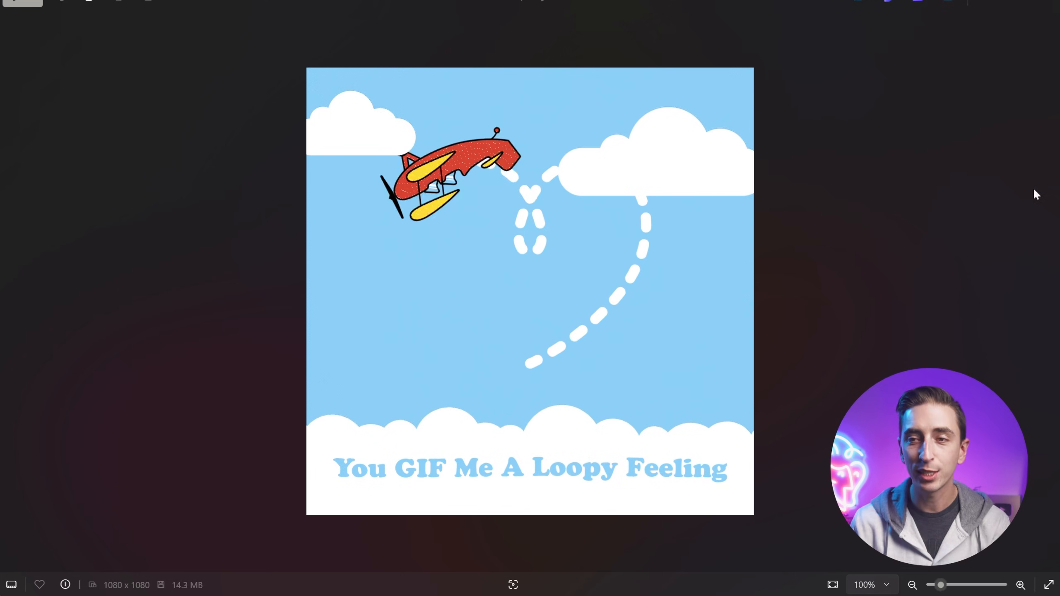
left_click(1048, 7)
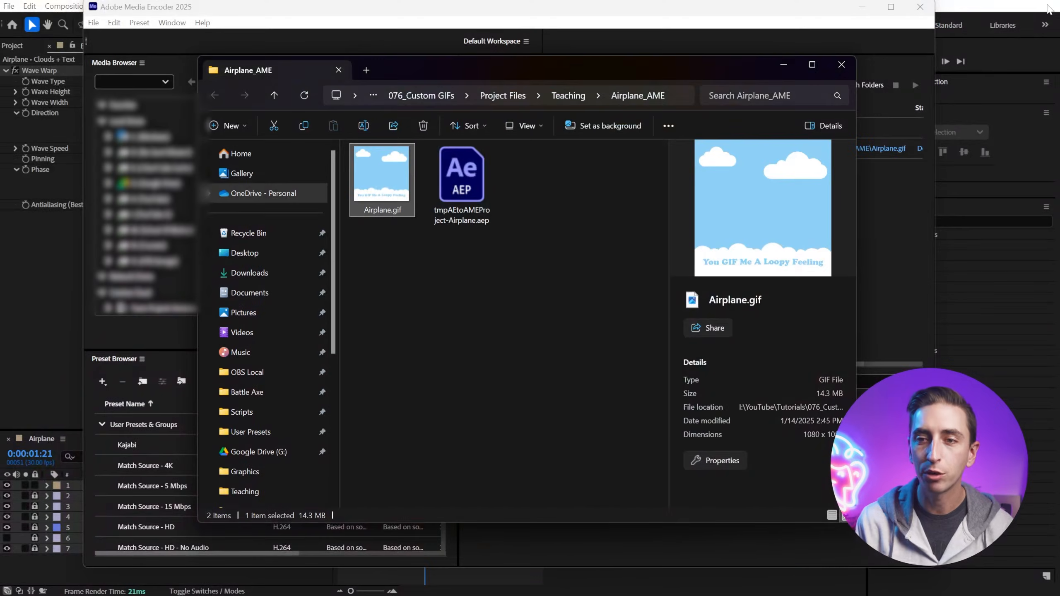
left_click(841, 64)
left_click(919, 7)
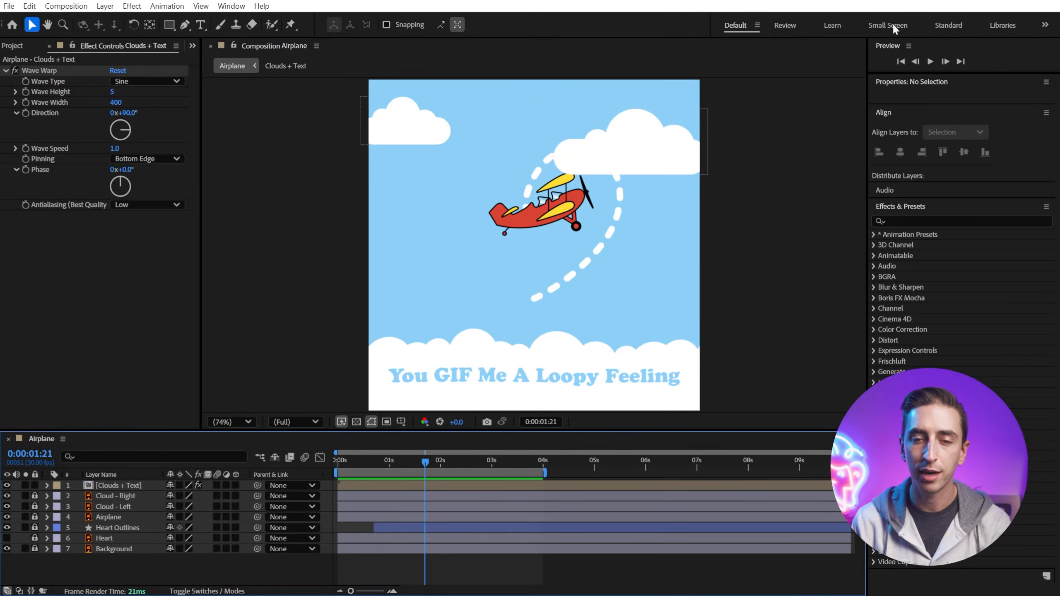
Step: Unlock all the locked layers in the Airplane composition
left_click(226, 258)
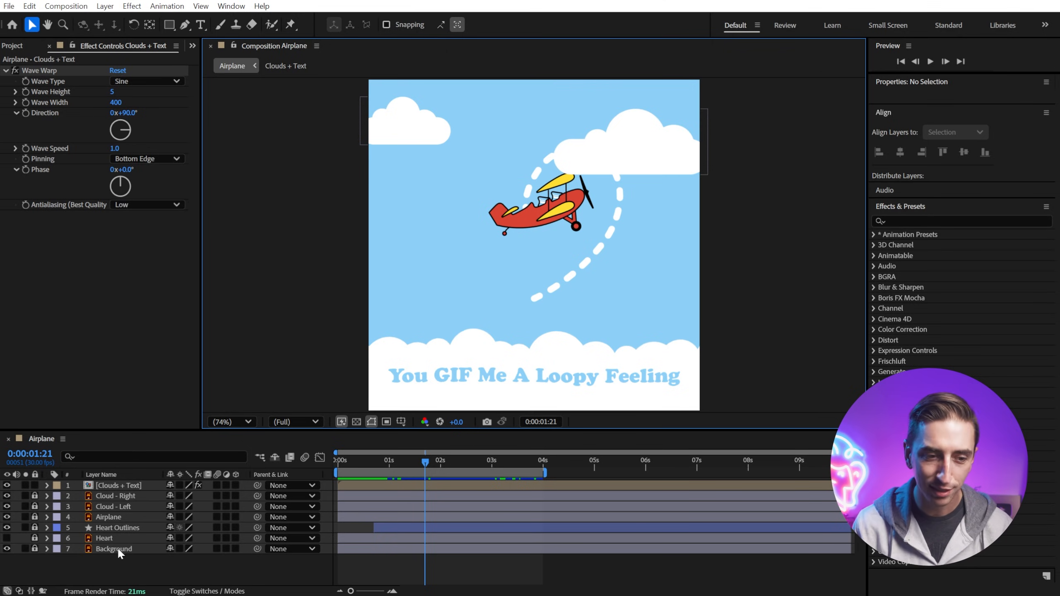
left_click(36, 496)
left_click_drag(34, 551, 36, 556)
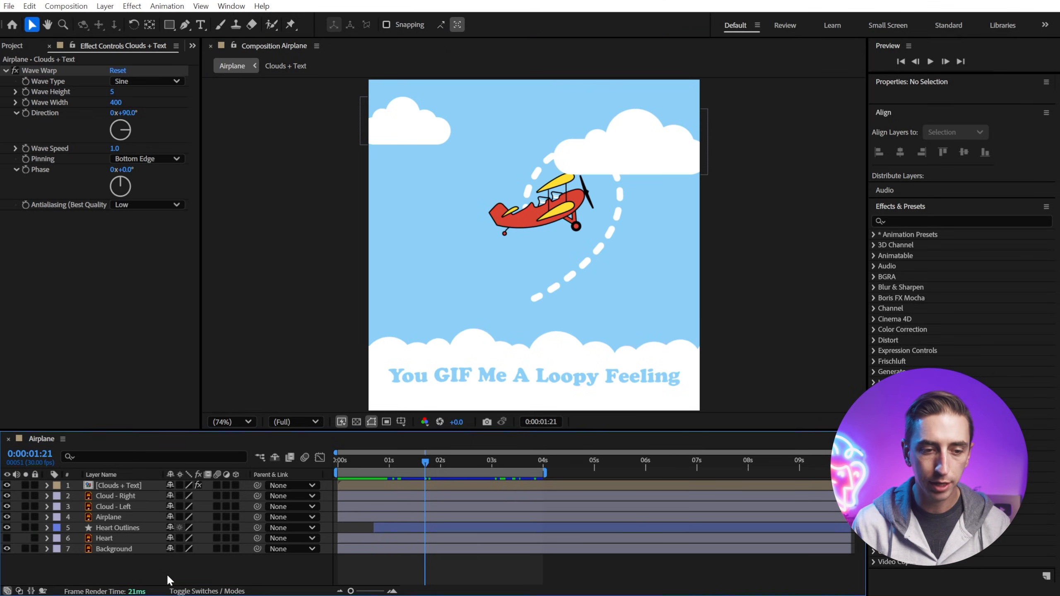
Step: Pre-compose all seven layers into a new composition named Airplane Animation
left_click(129, 550)
left_click(122, 488, "shift")
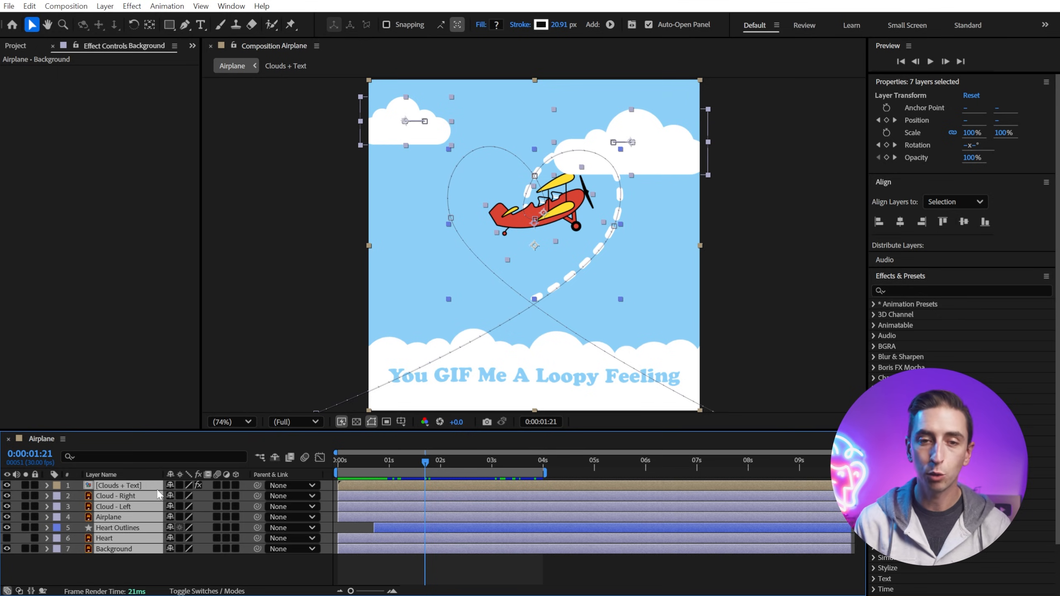
left_click(109, 6)
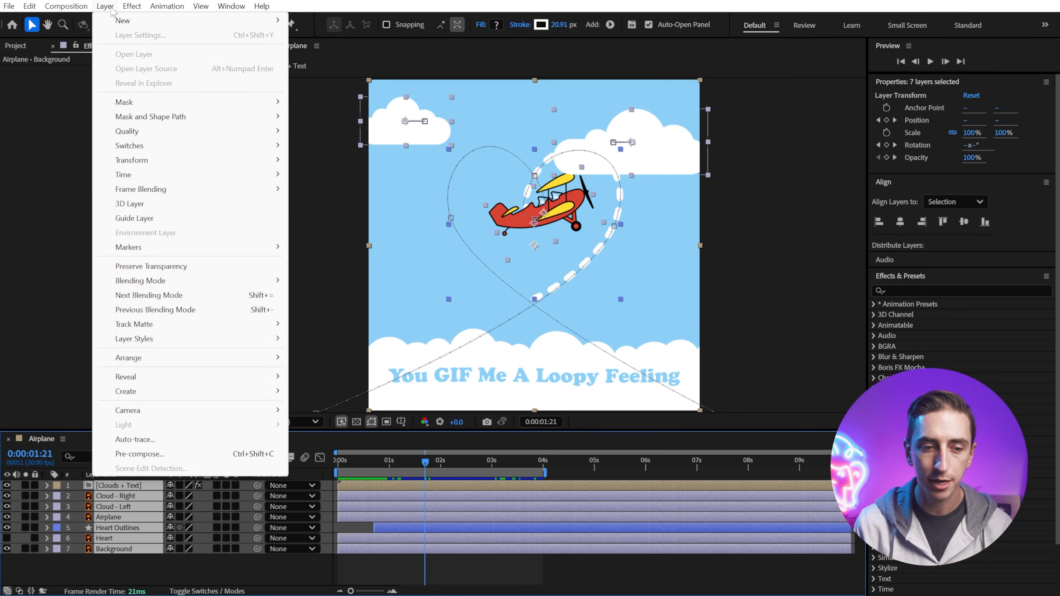
left_click(144, 455)
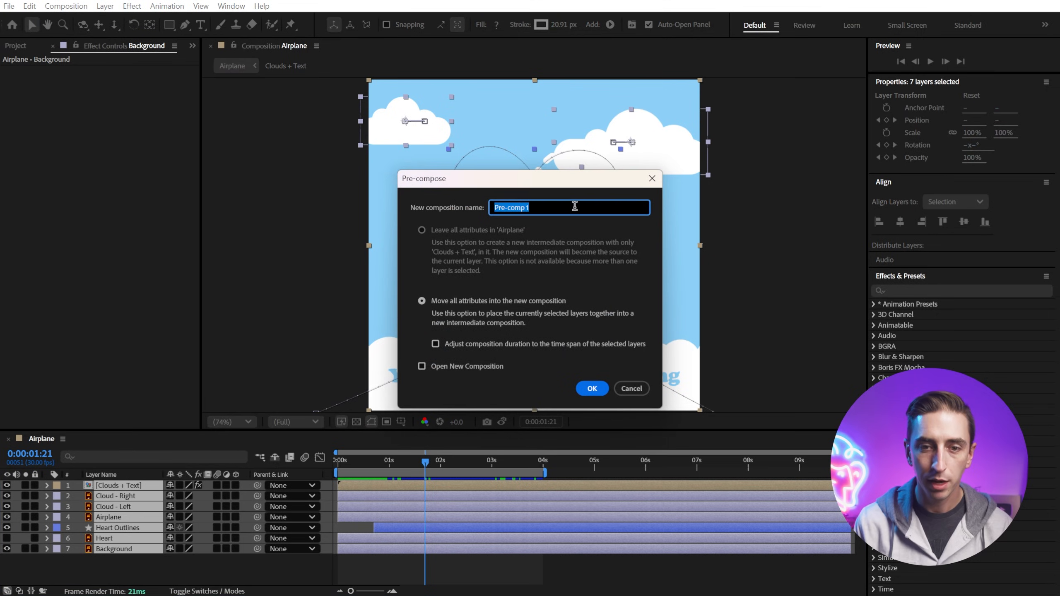
type("Airplane Animation")
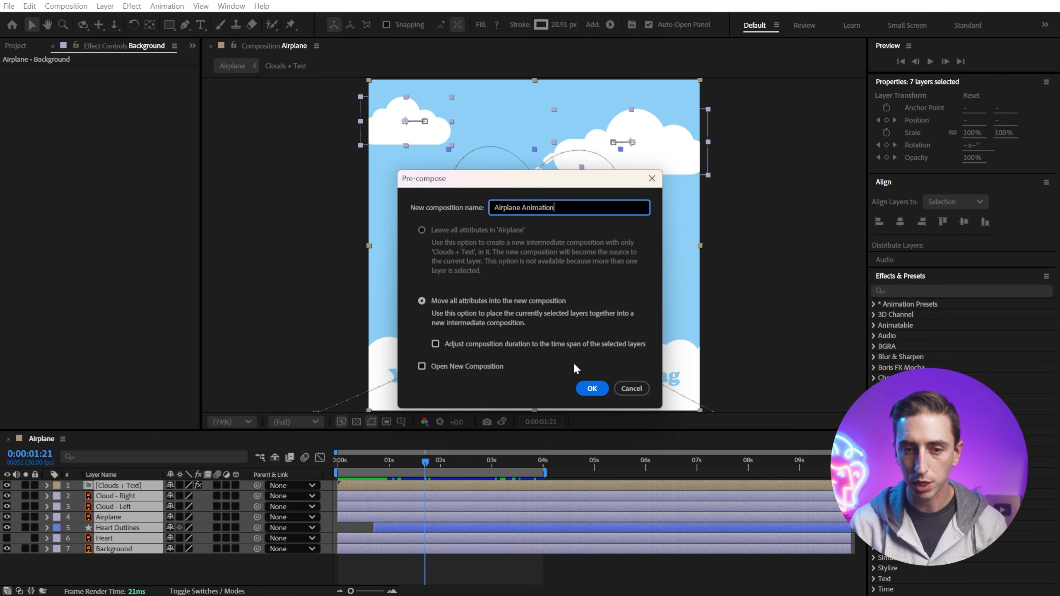
left_click(592, 388)
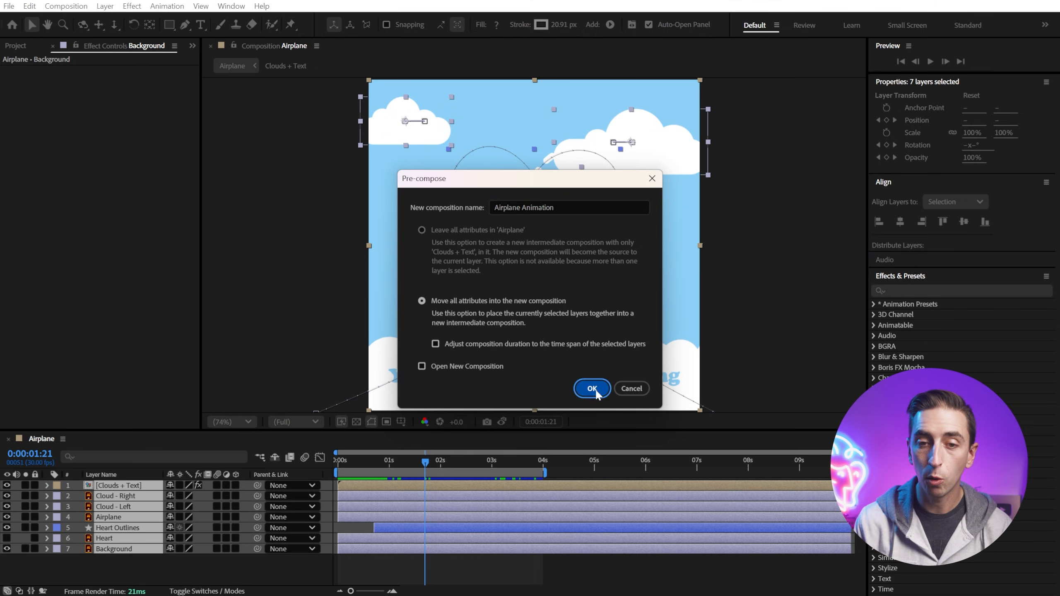
Step: Trim the Airplane Animation layer so it ends at 4 seconds
left_click_drag(417, 468, 377, 464)
left_click_drag(447, 462, 540, 486)
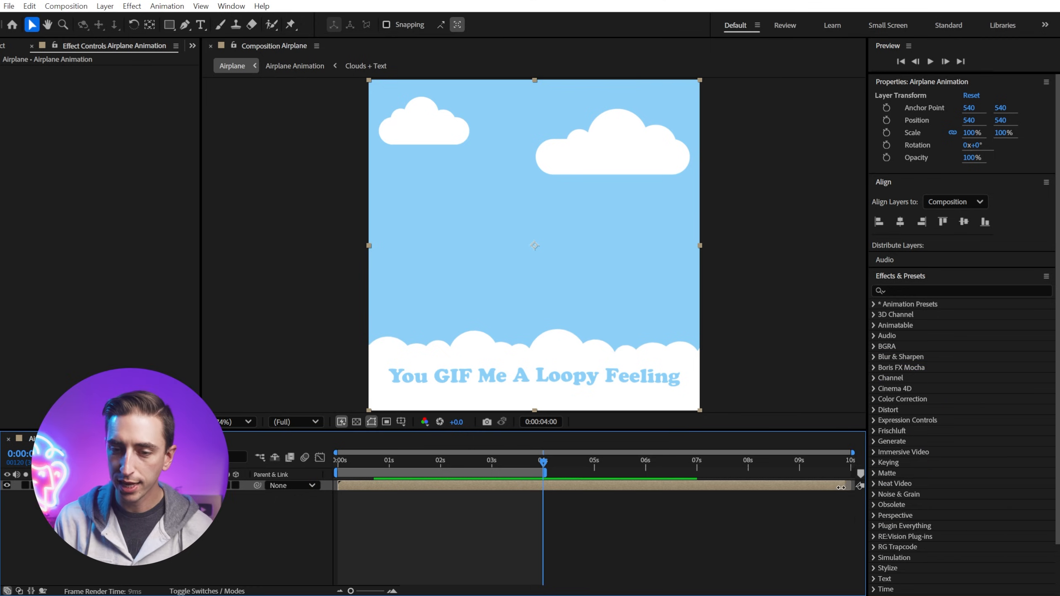
left_click_drag(851, 494, 544, 494)
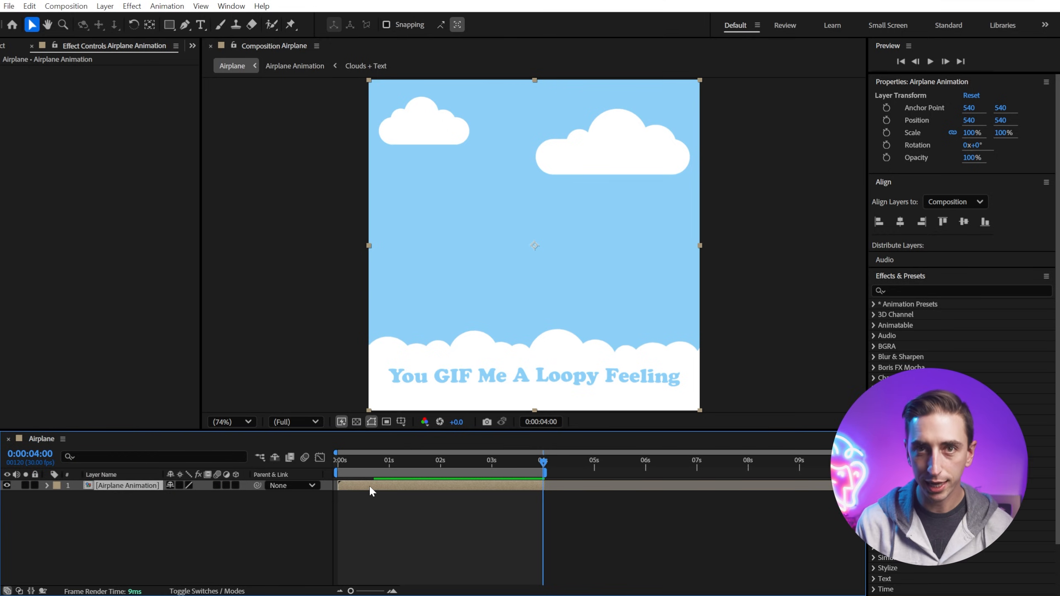
Step: Duplicate the Airplane Animation layer and move the copy to start at 4 seconds
left_click(29, 5)
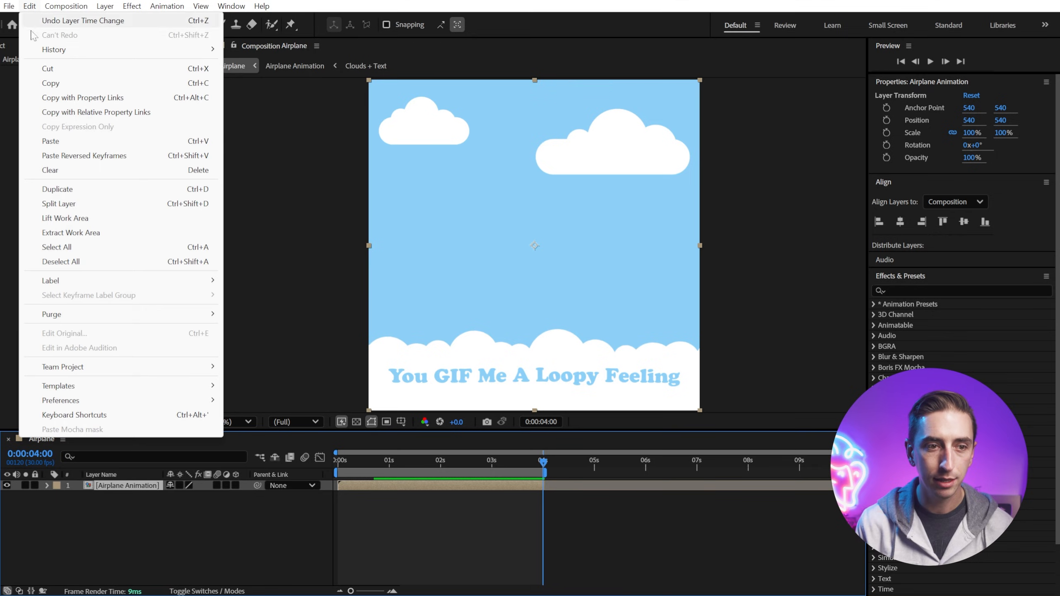
left_click(185, 190)
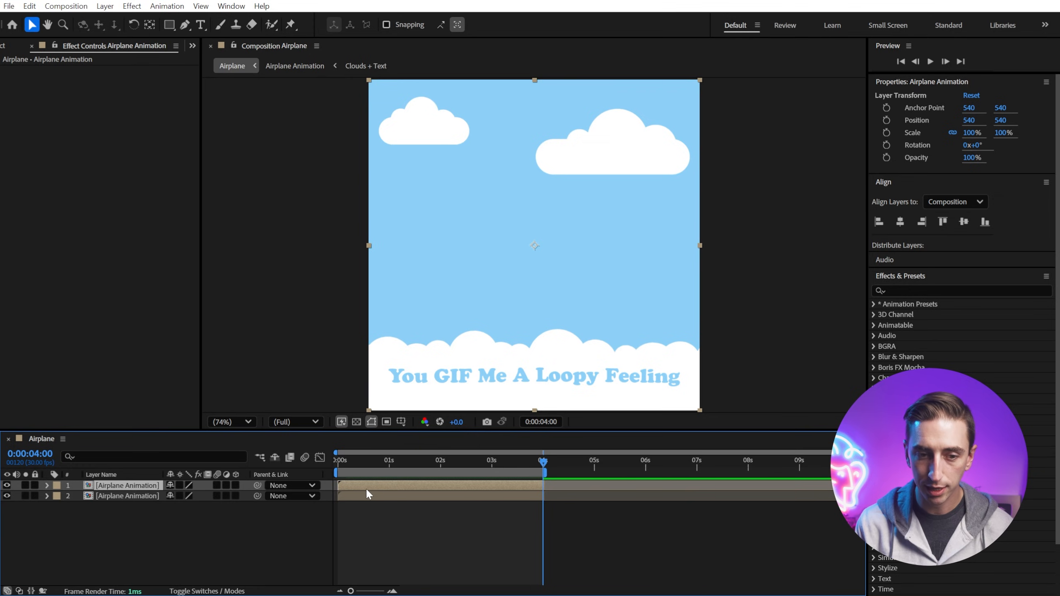
left_click_drag(350, 484, 556, 478)
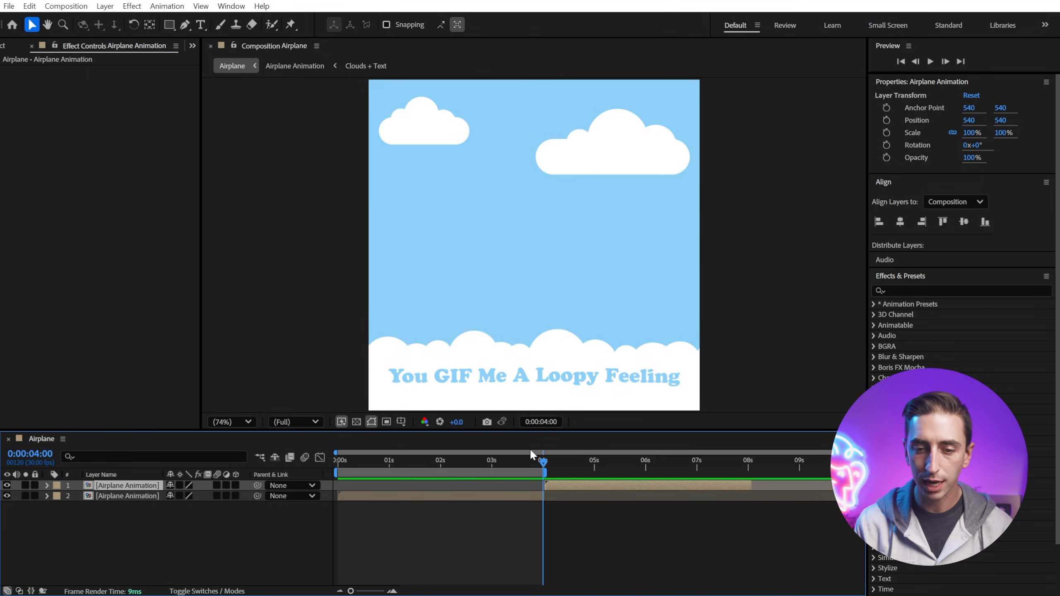
Step: Duplicate the layer again and place the new copy so it starts at 8 seconds
left_click_drag(532, 461, 603, 484)
left_click(534, 496)
left_click(557, 480)
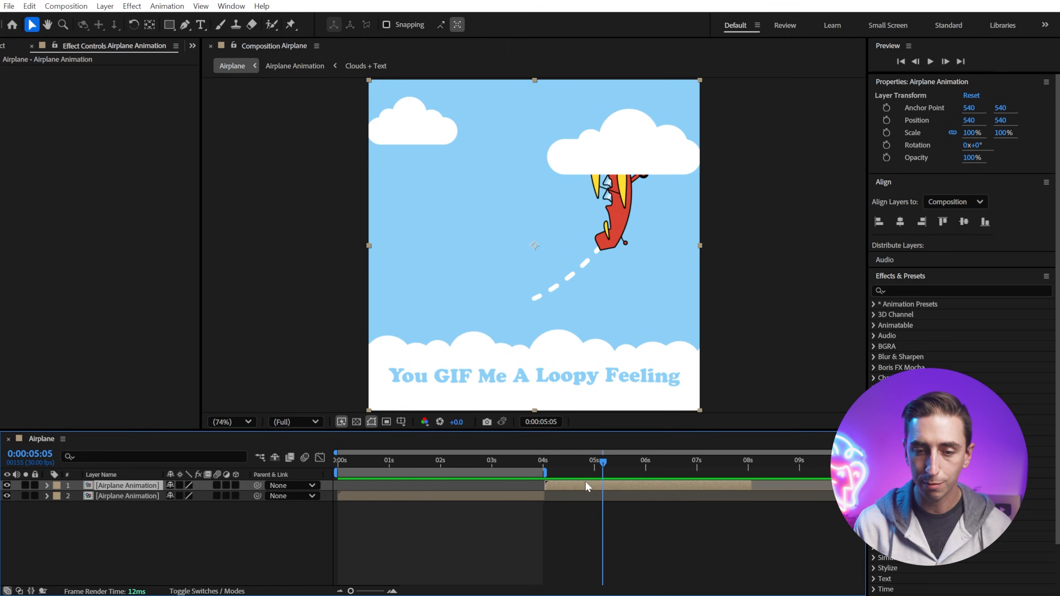
key("ctrl+d")
left_click_drag(553, 484, 637, 485)
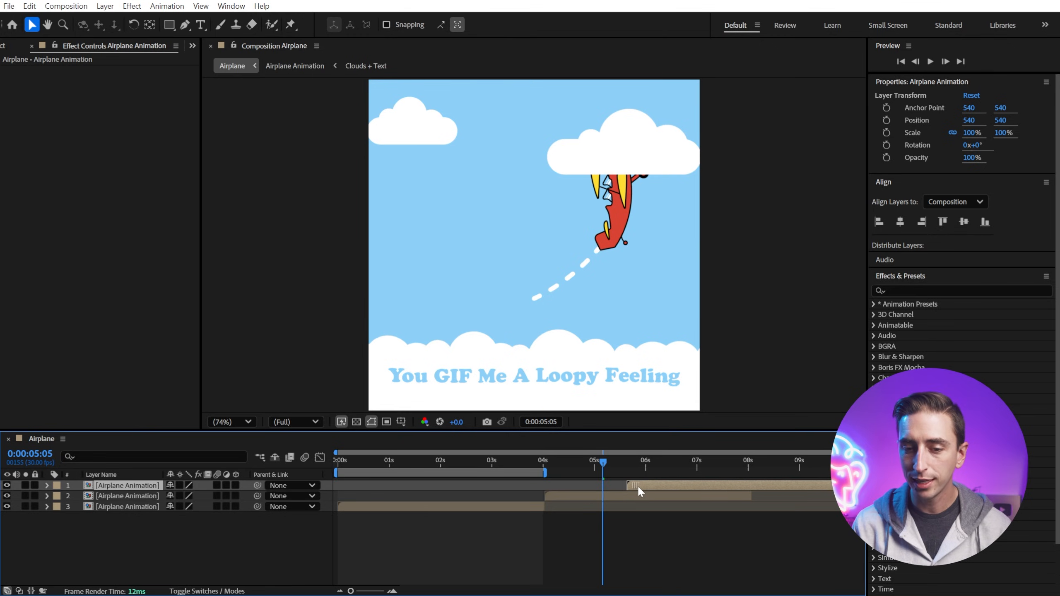
left_click_drag(751, 485, 850, 462)
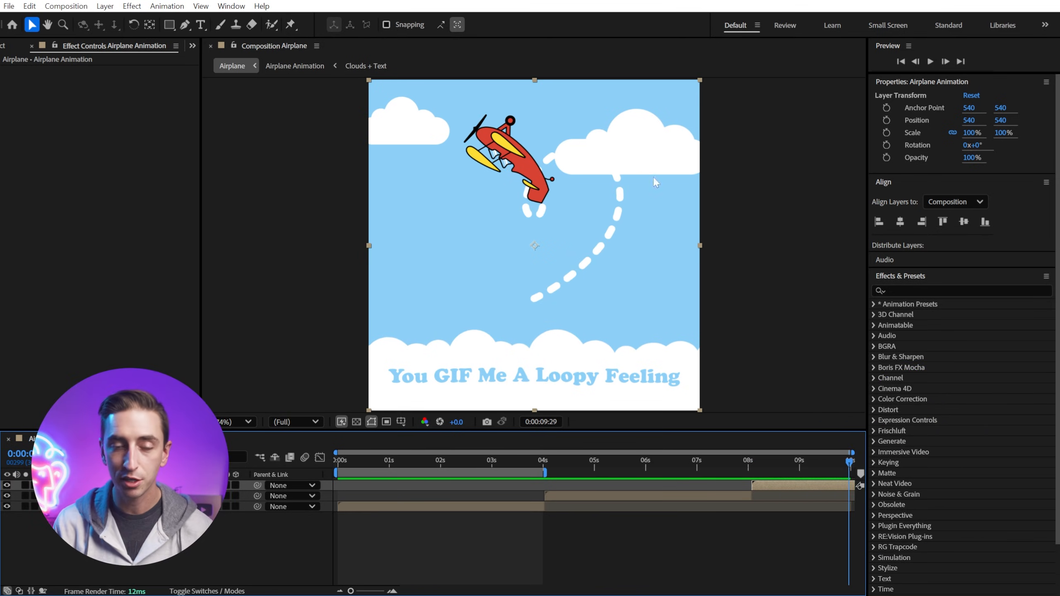
Step: Set the Airplane composition's duration to 20 seconds in Composition Settings
left_click(72, 6)
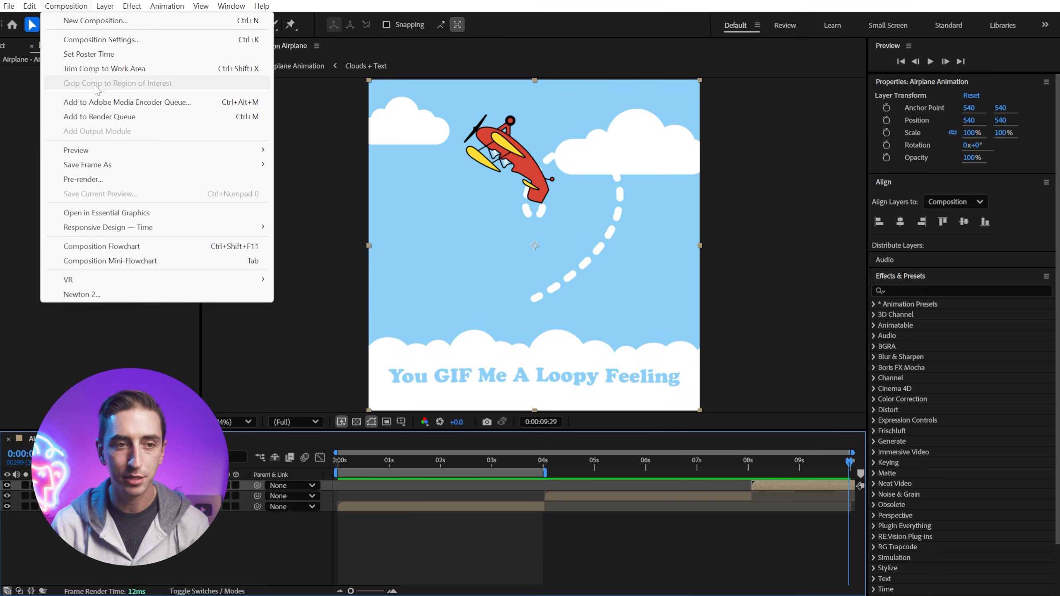
left_click(105, 40)
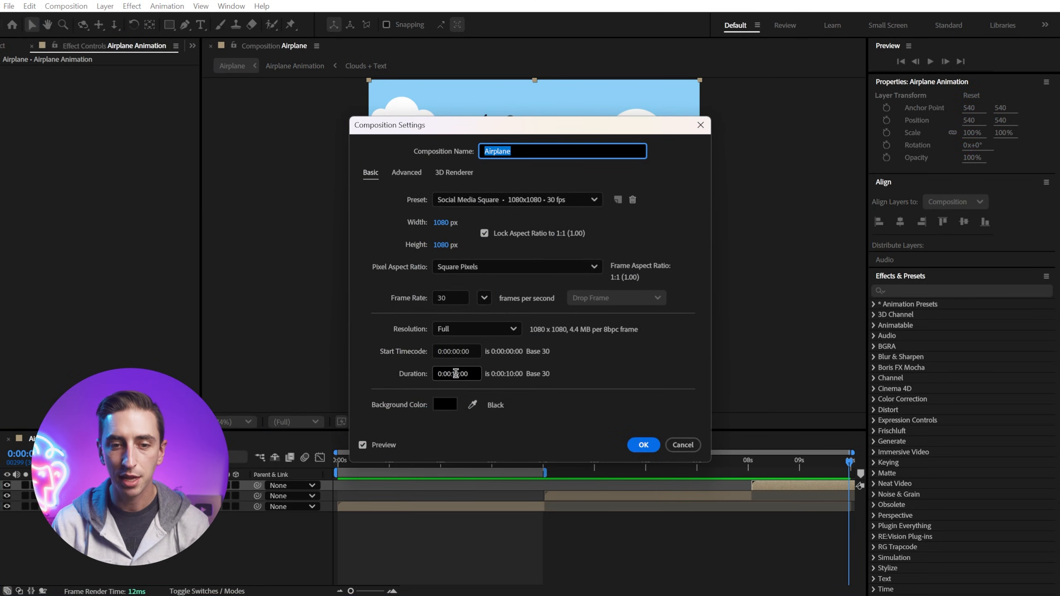
left_click(455, 373)
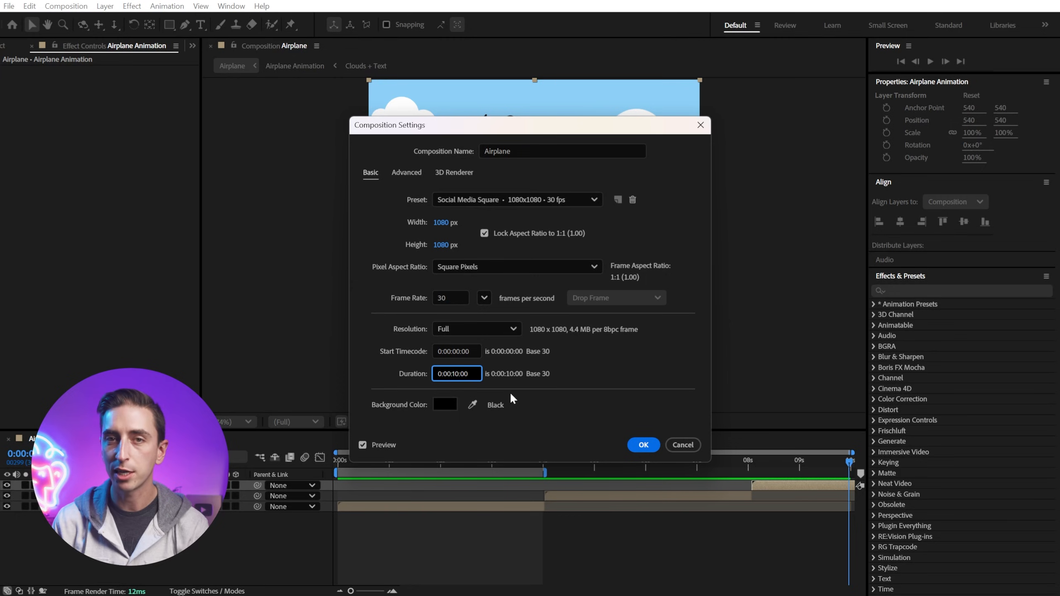
key("BackSpace")
type("2")
left_click(645, 446)
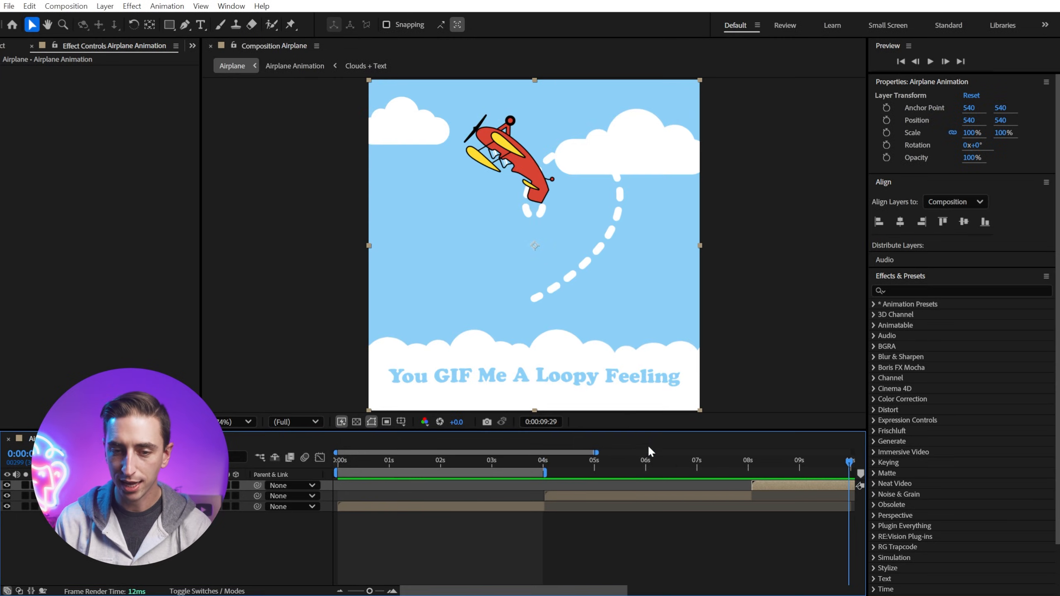
Step: Extend the work area to end at 12 seconds and preview the three looping airplane copies
left_click_drag(597, 453, 858, 465)
left_click_drag(603, 459, 645, 467)
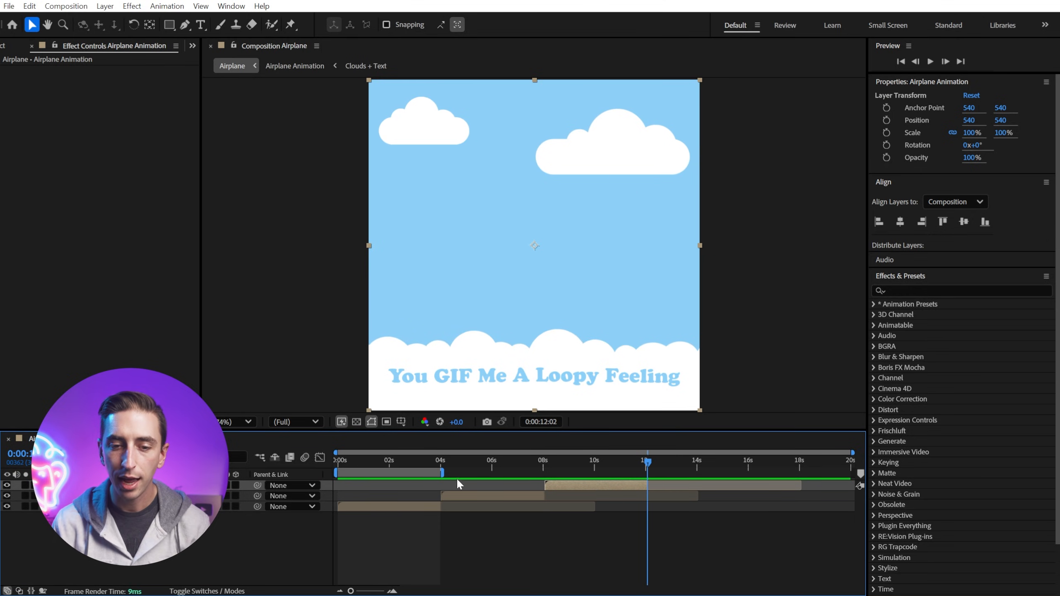
mouse_move(441, 466)
left_mouse_down()
mouse_move(642, 467)
mouse_move(589, 460)
left_mouse_up()
key("space")
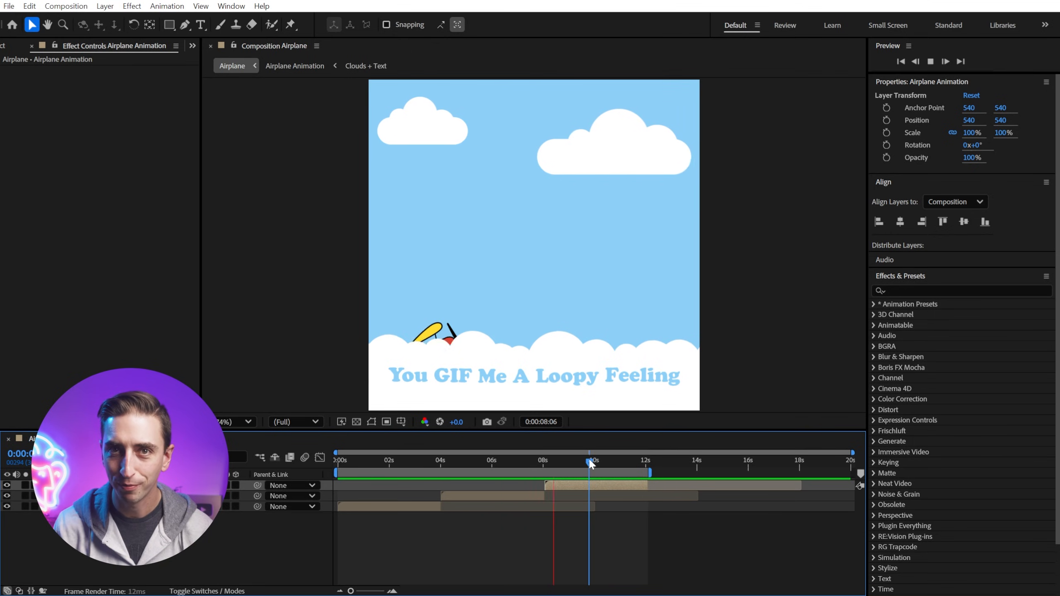
key("space")
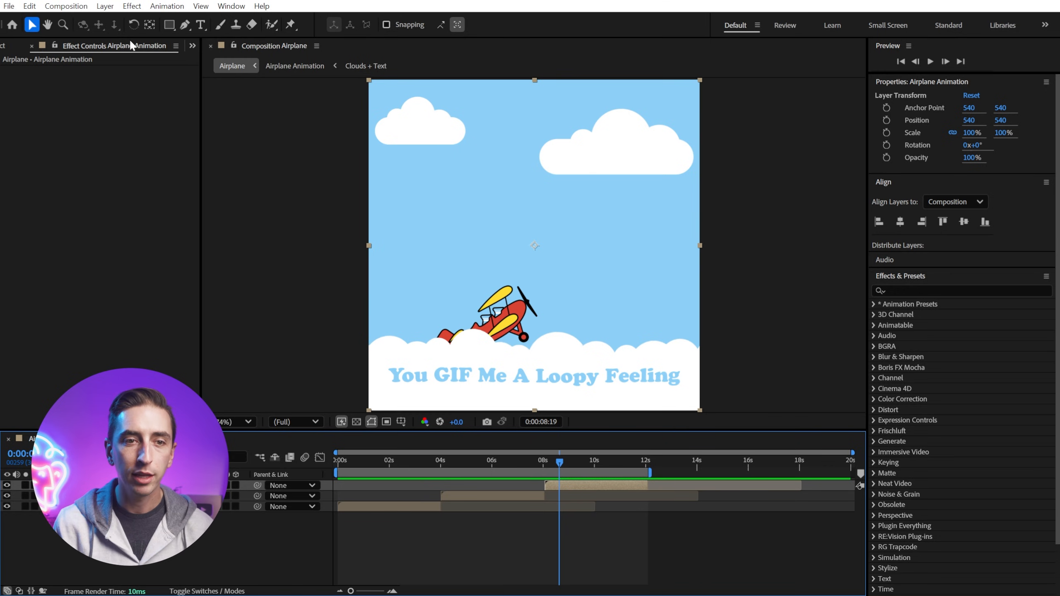
Step: Add the Airplane composition to the render queue and dock the Render Queue panel beside the composition viewer
left_click(73, 9)
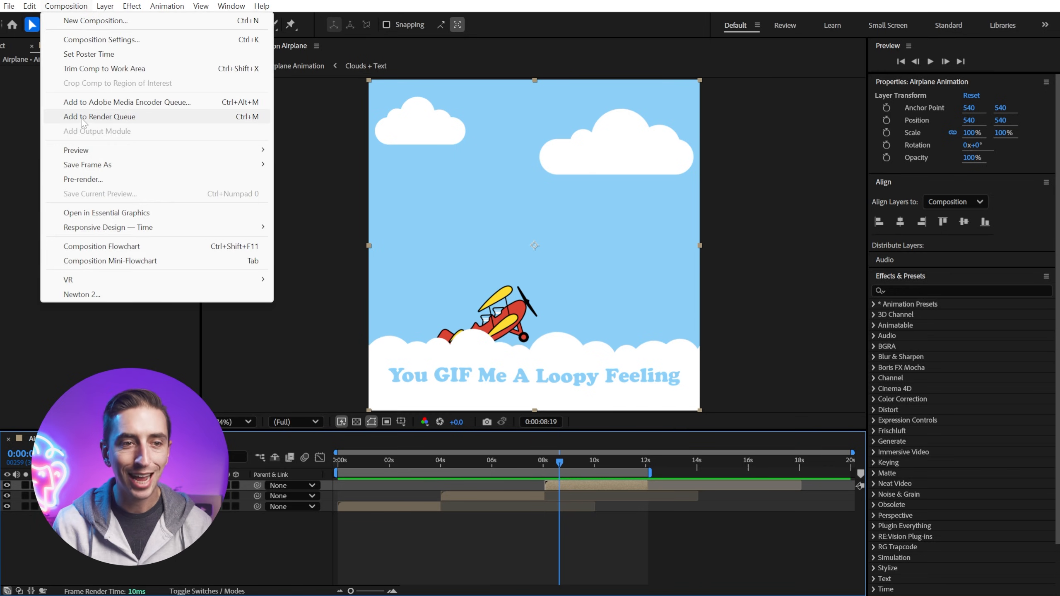
left_click(116, 122)
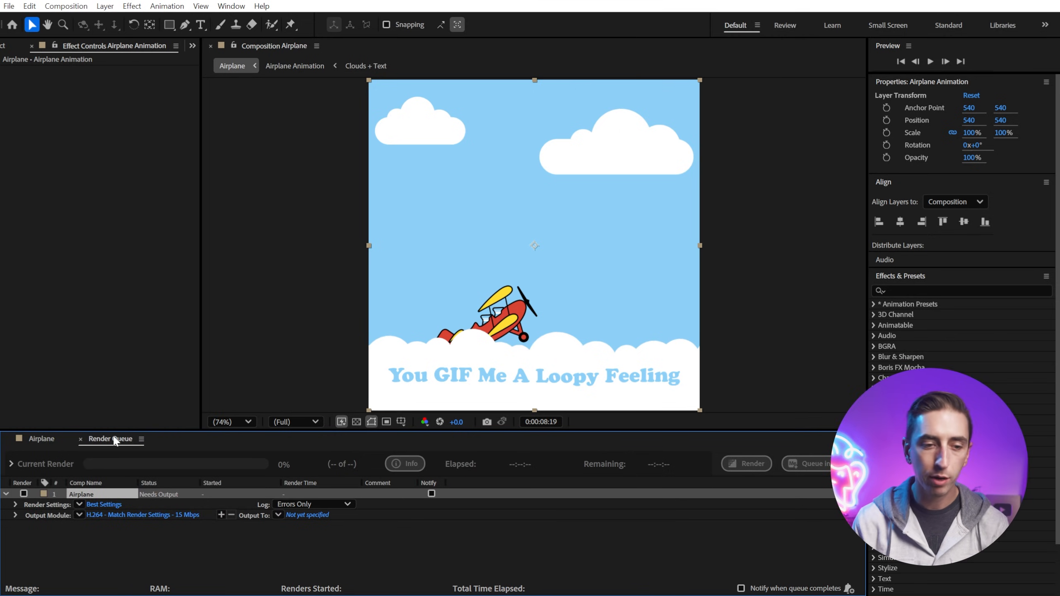
left_click_drag(109, 439, 267, 497)
left_click_drag(507, 381, 585, 166)
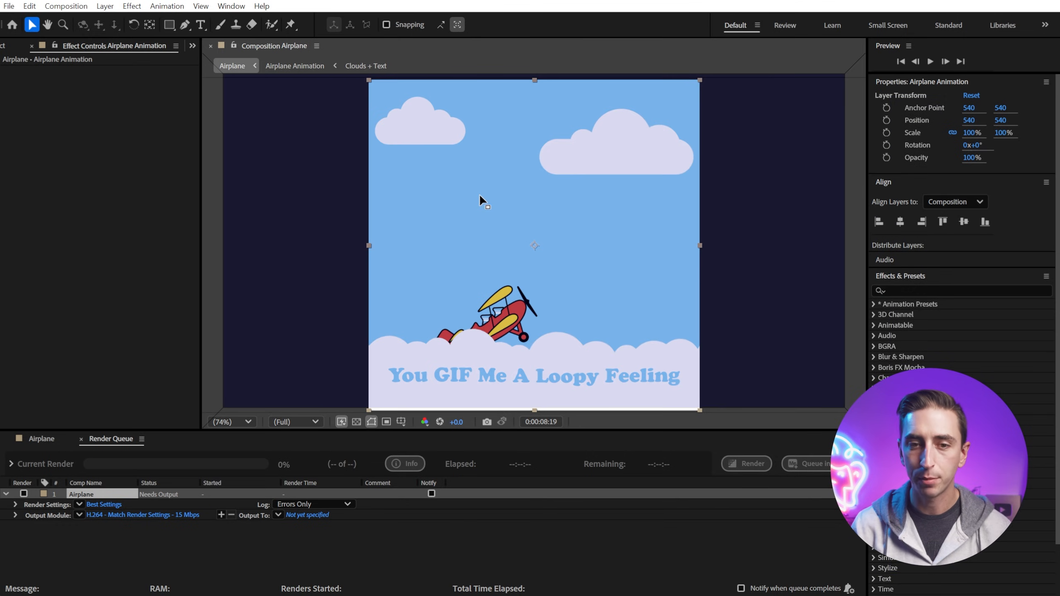
left_click_drag(479, 194, 480, 195)
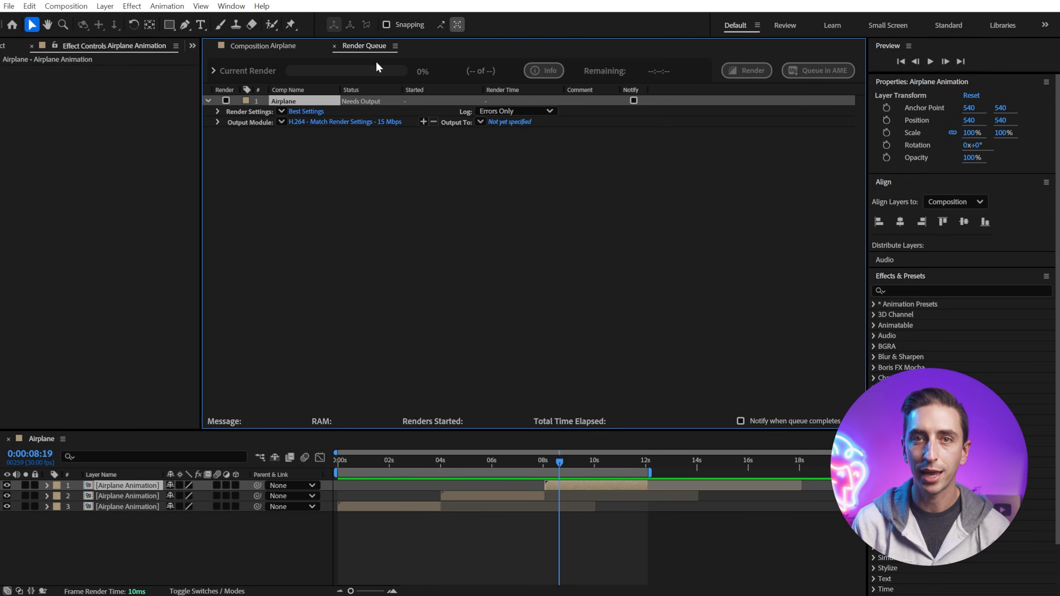
left_click(261, 44)
left_click(359, 45)
left_click(274, 46)
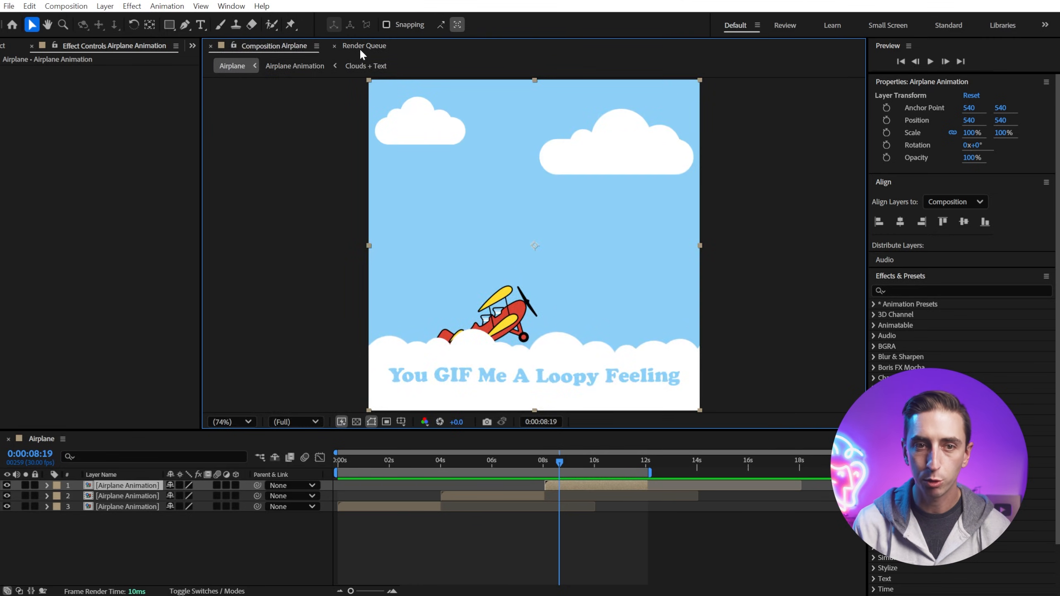
left_click(360, 46)
left_click(283, 50)
left_click(364, 44)
left_click(266, 47)
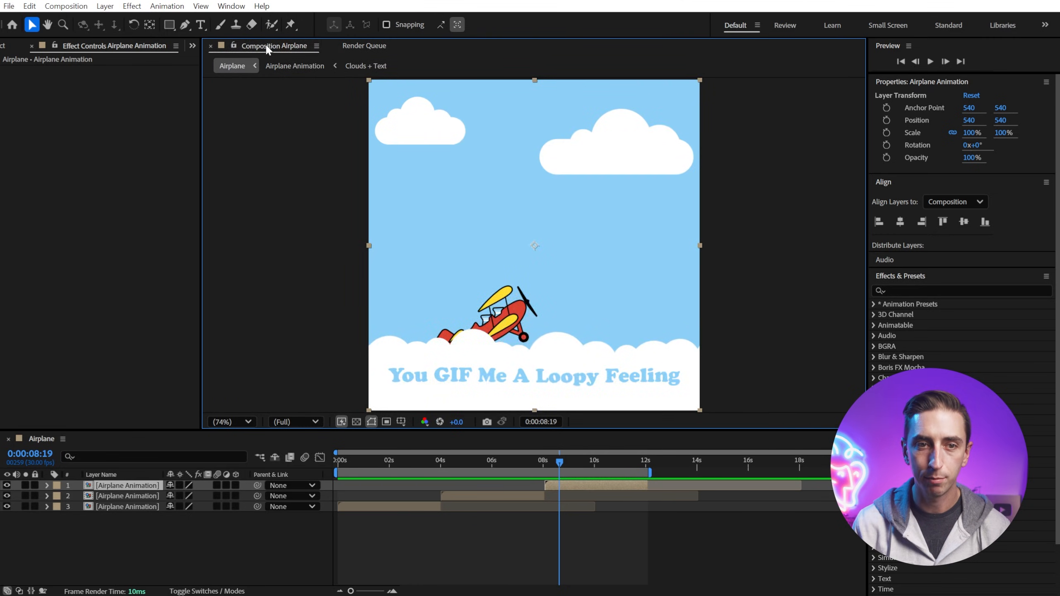
left_click(366, 47)
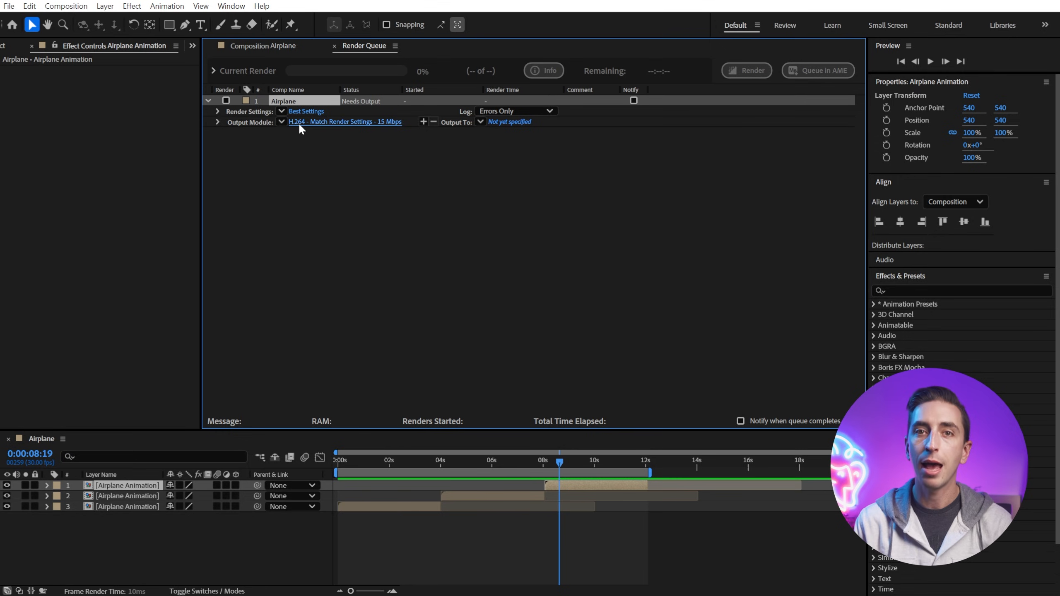
Step: Choose the H.264 - Match Render Settings - 15 Mbps output module for the render
left_click(281, 122)
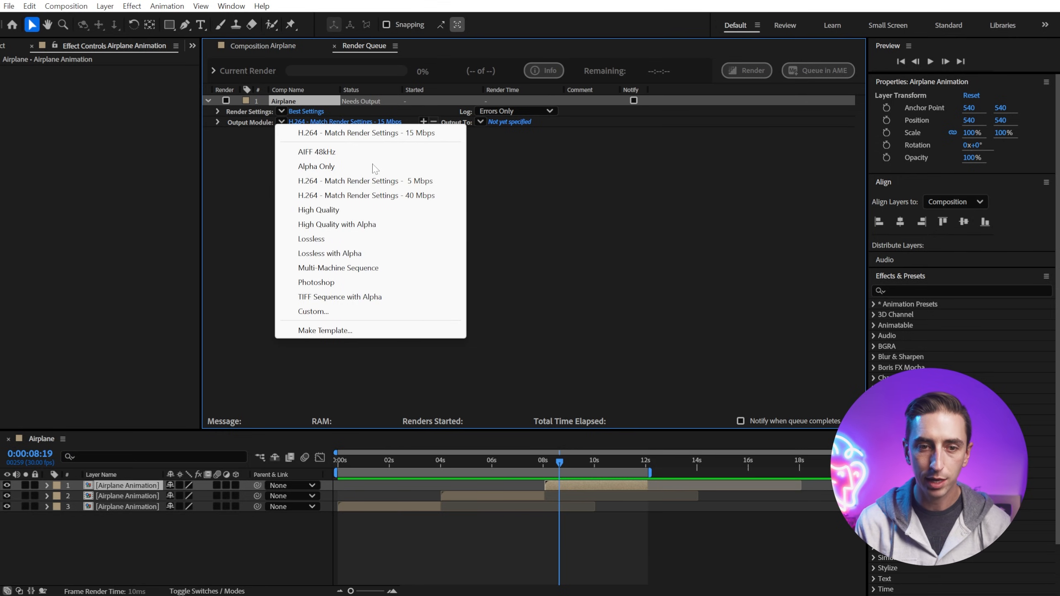
left_click(304, 132)
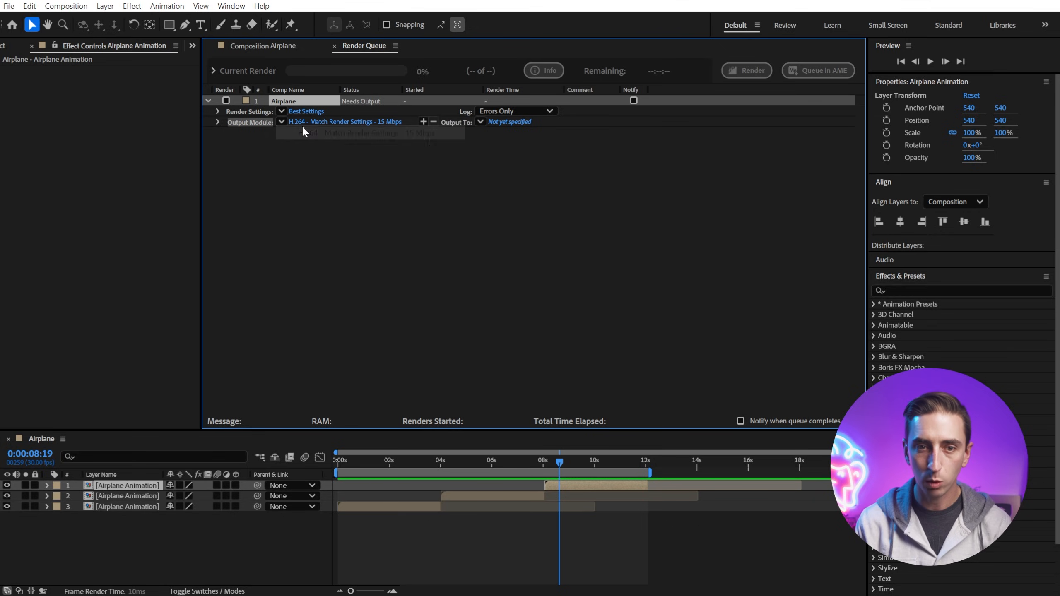
Step: Save the output as Airplane.mp4 in the Teaching folder and render the composition
left_click(510, 121)
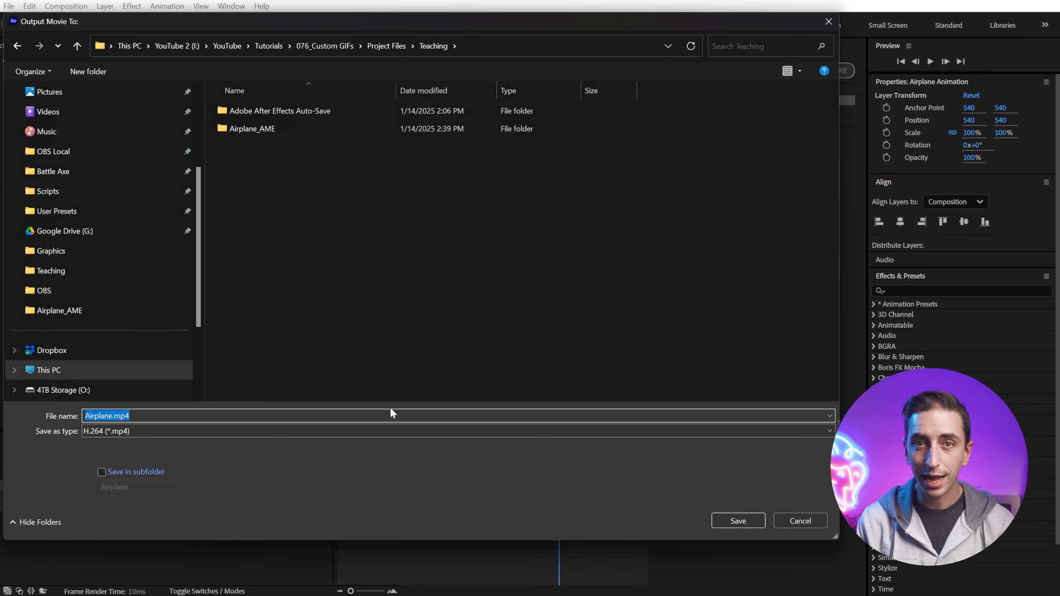
left_click(726, 520)
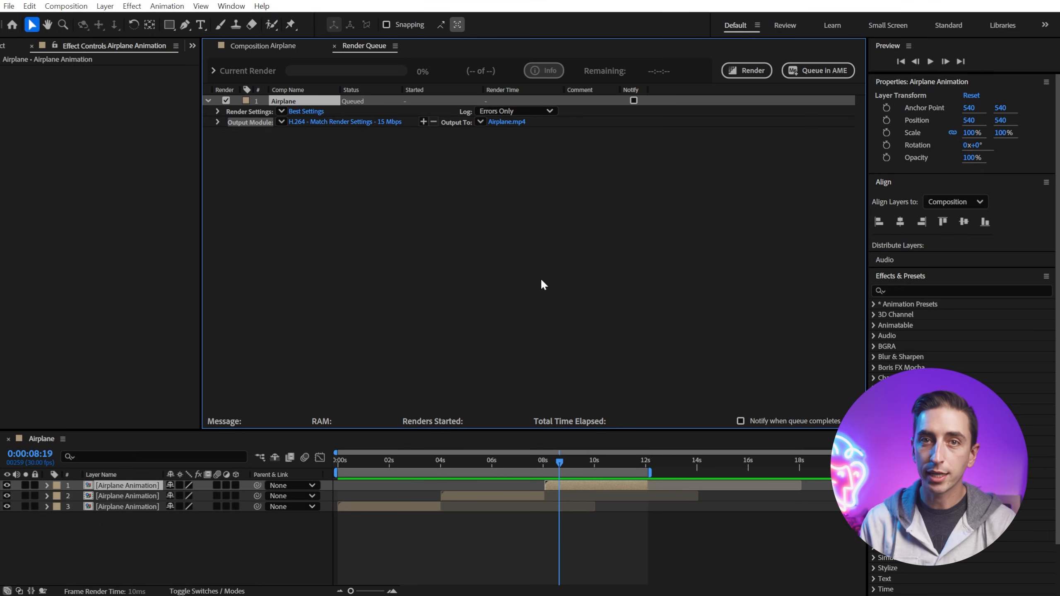
left_click(753, 71)
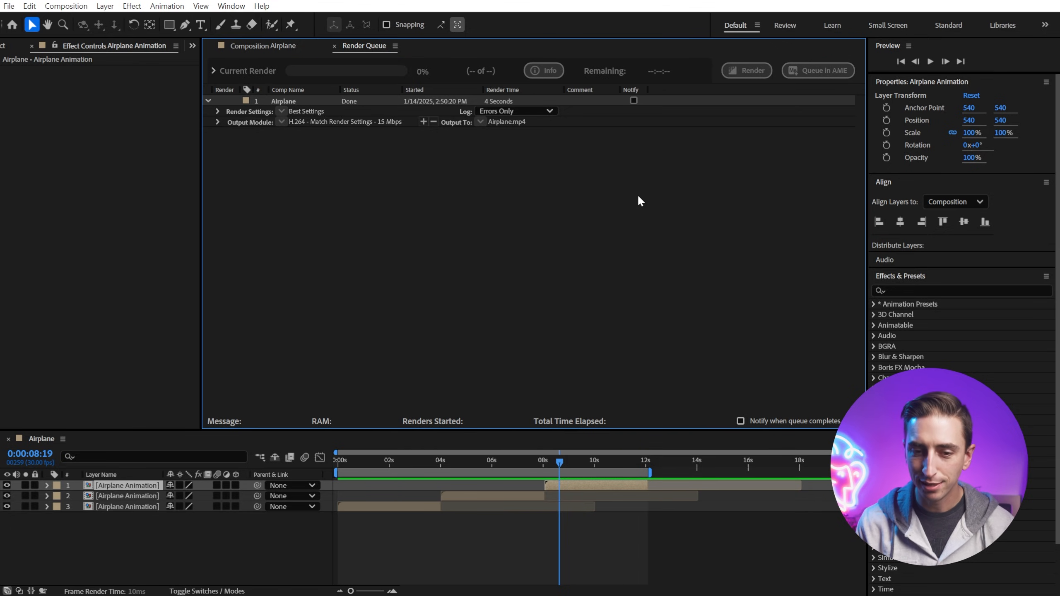
Step: Switch to File Explorer and preview the rendered Airplane.mp4 in the Teaching folder
key("alt+Tab")
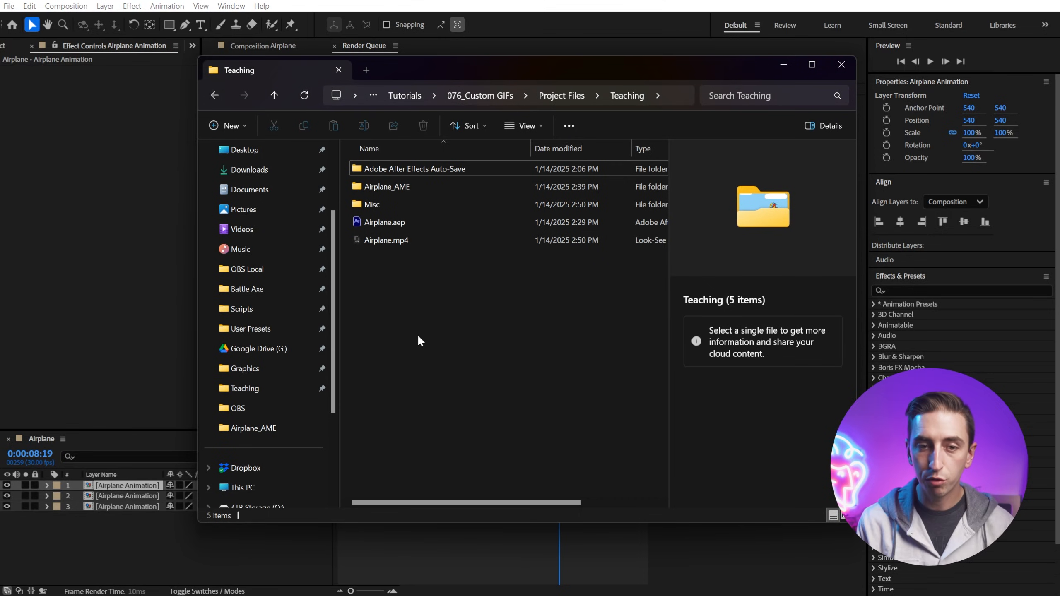
left_click(377, 244)
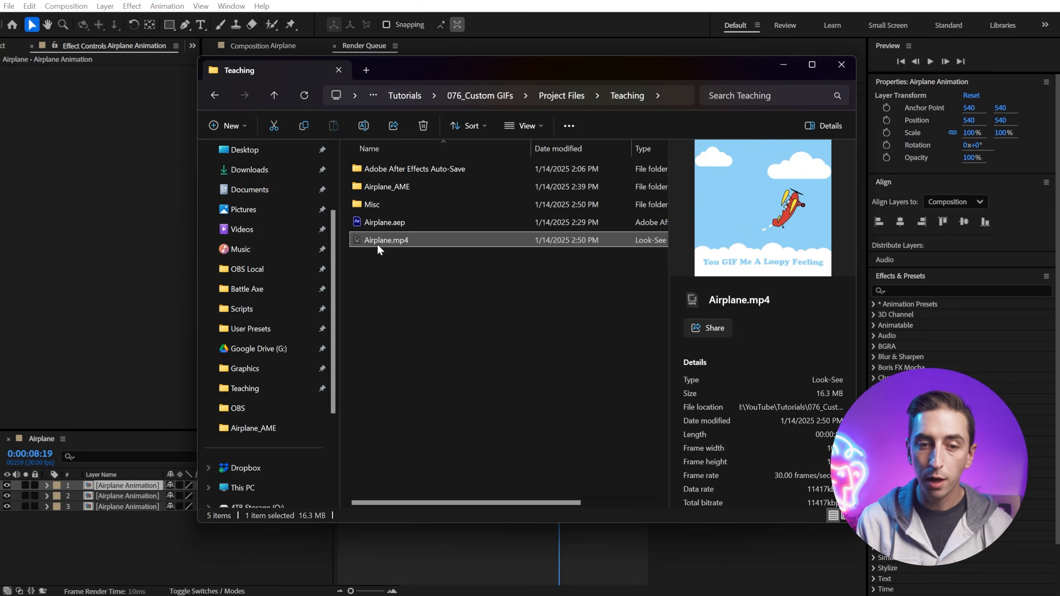
key("space")
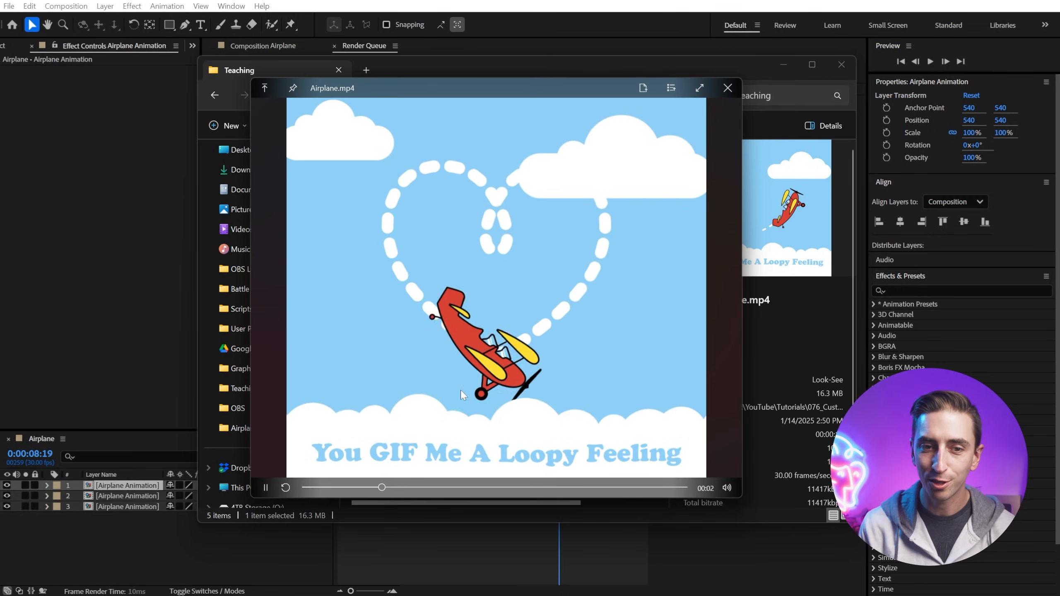
left_click(727, 88)
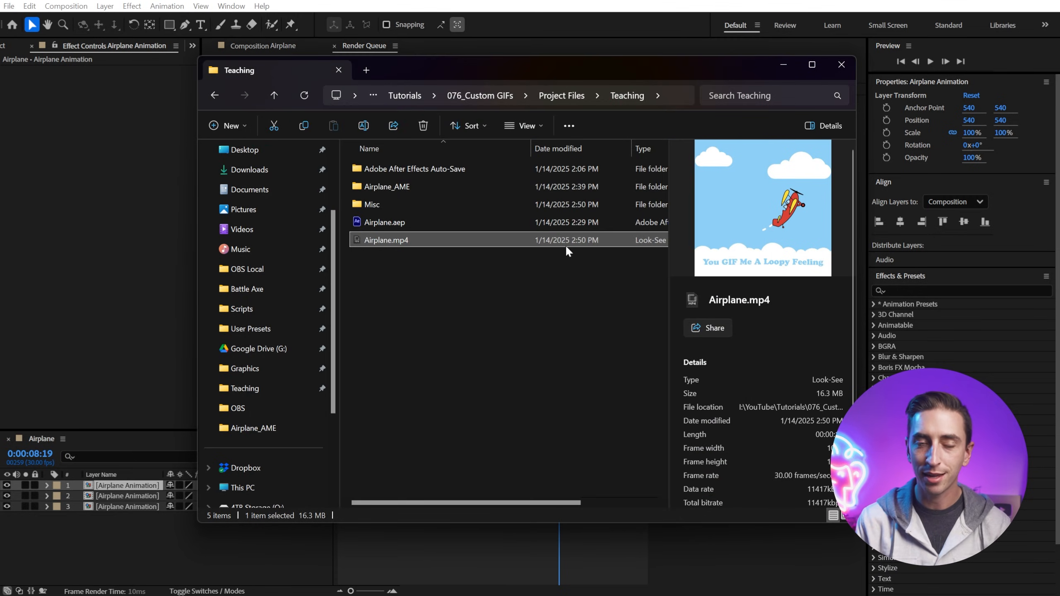